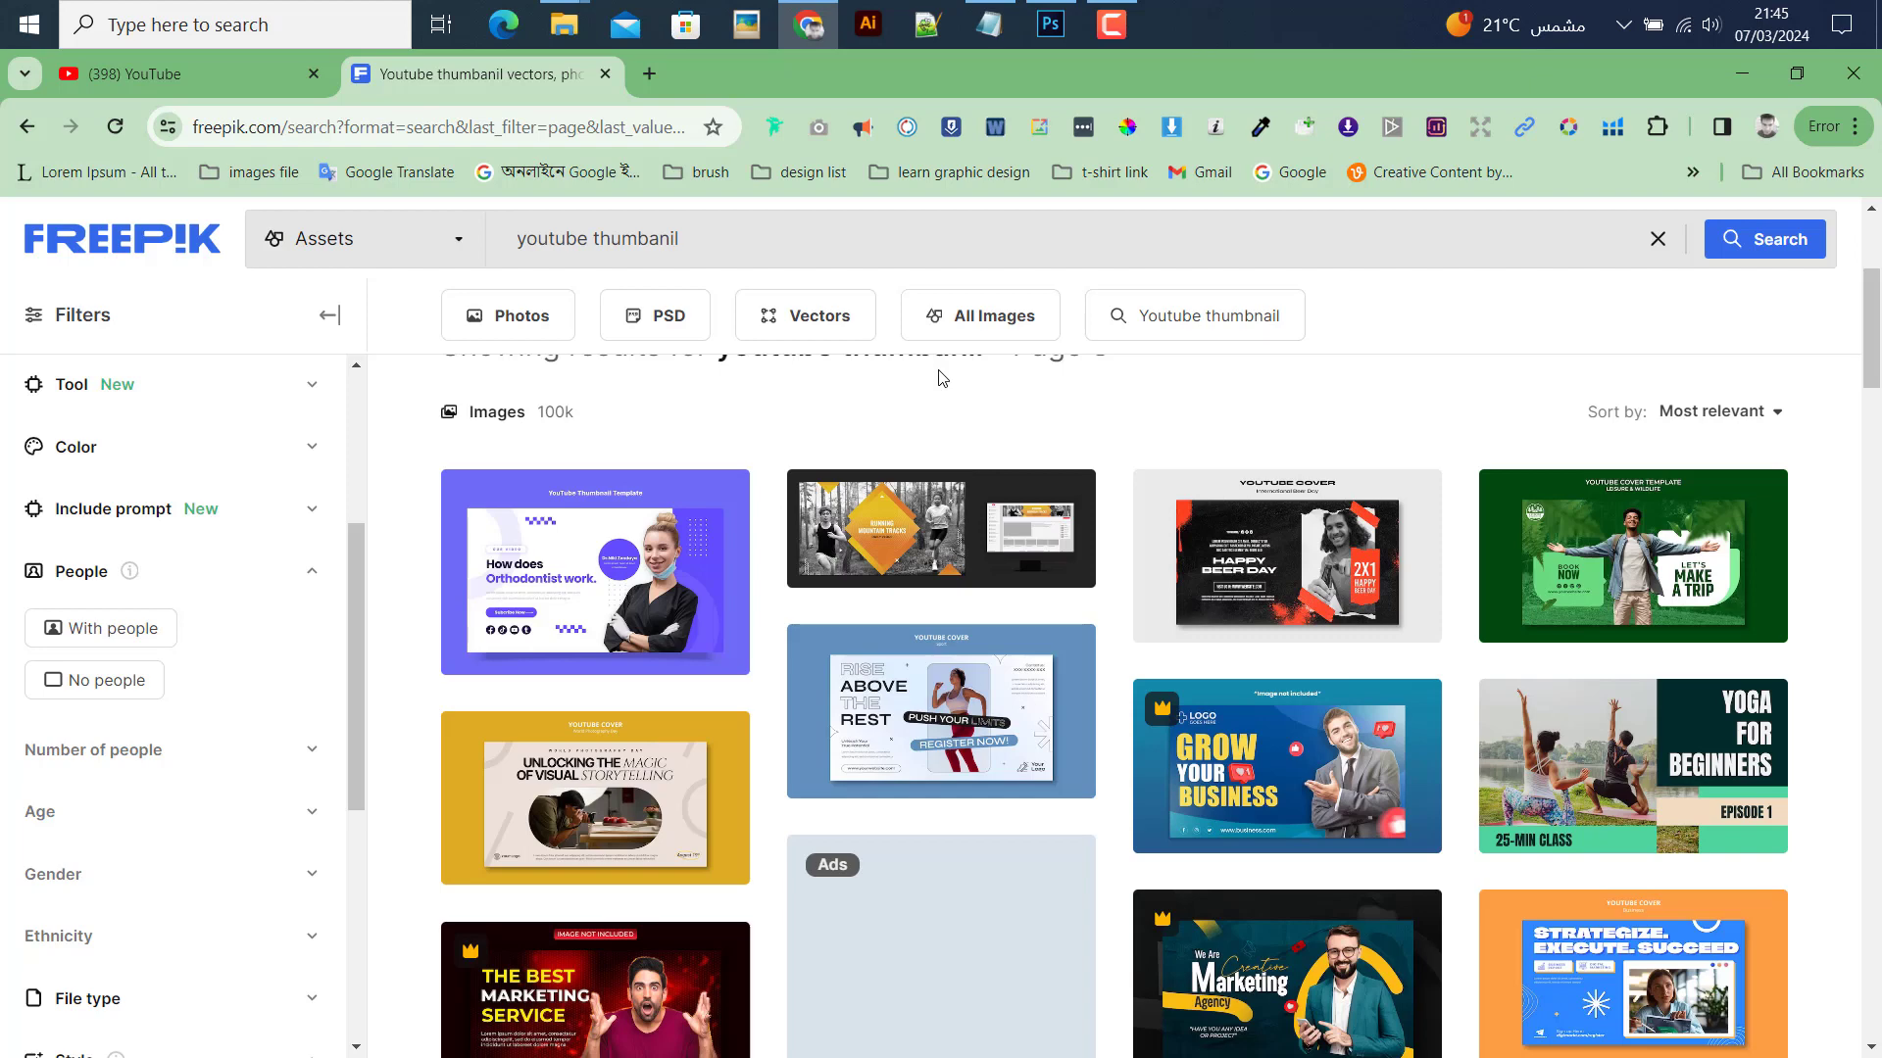
click(712, 232)
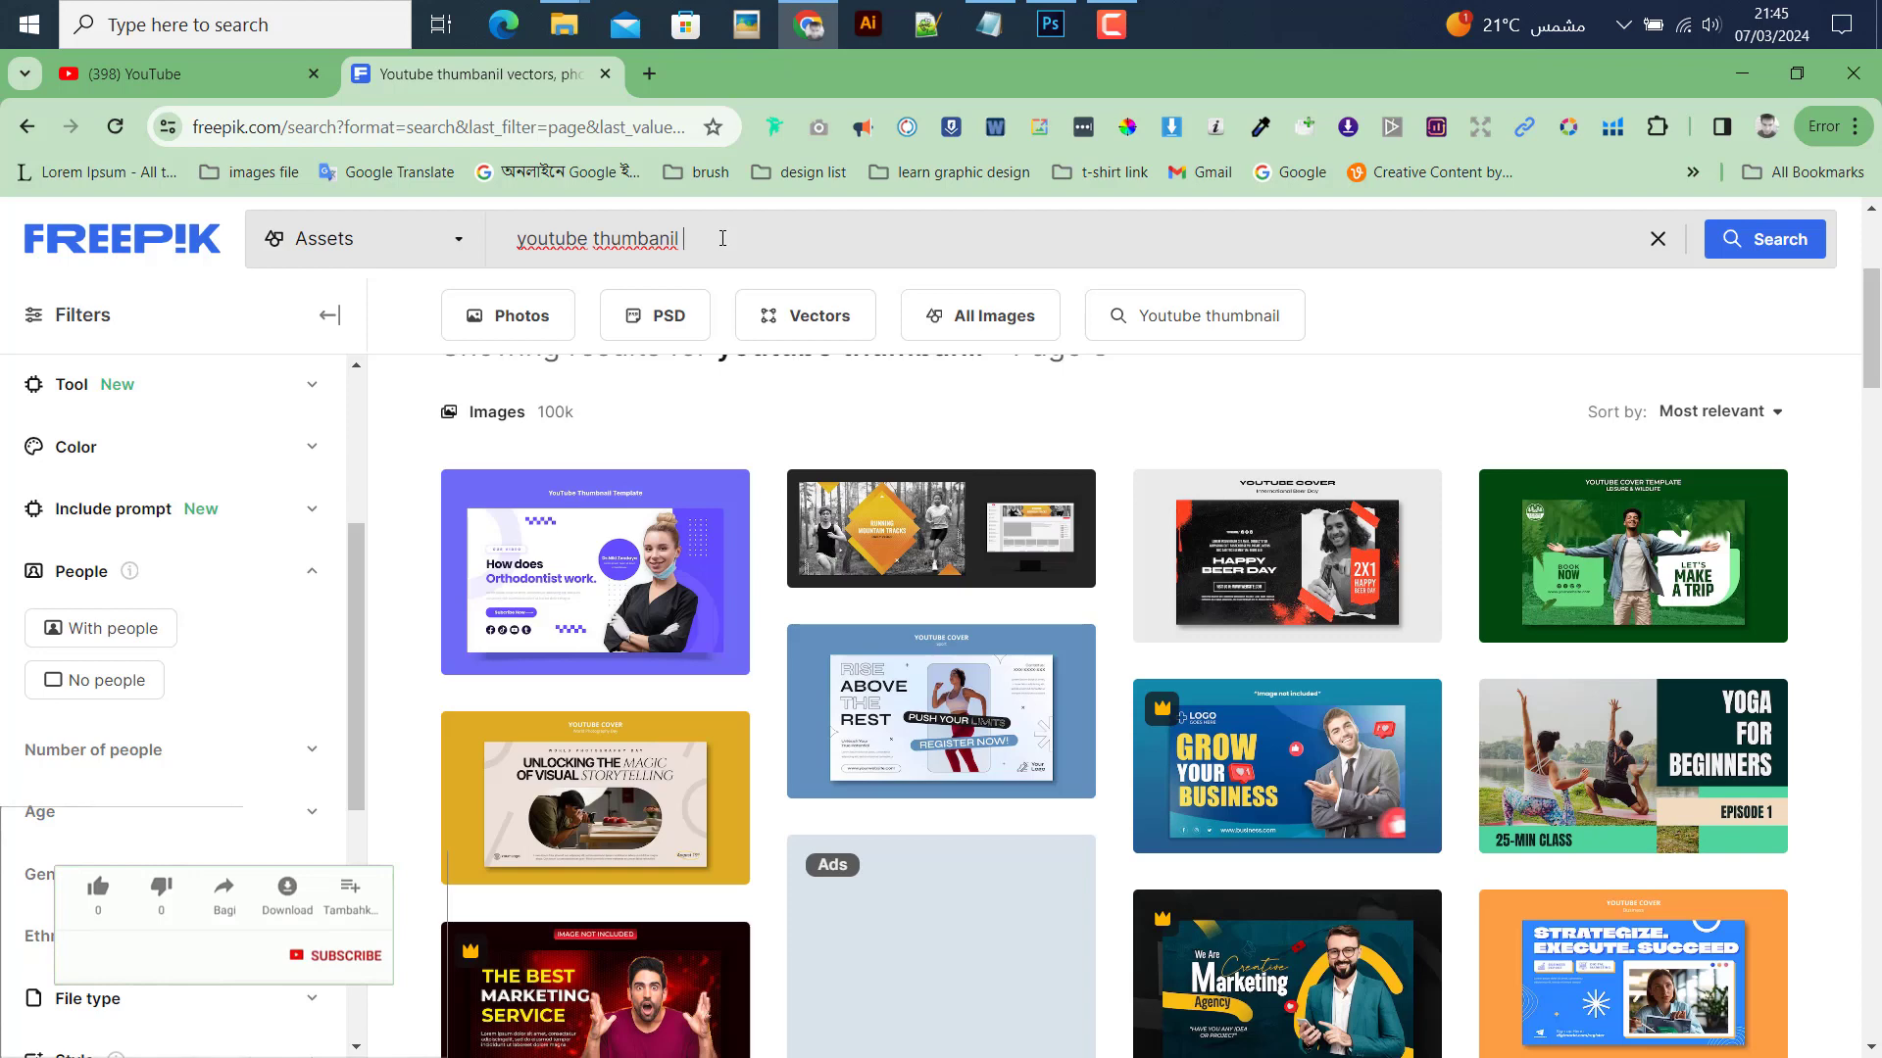
click(628, 241)
Switch to Photoshop and create a new document 1280 pixels wide and 720 pixels high at 300 pixels/inch
click(1051, 25)
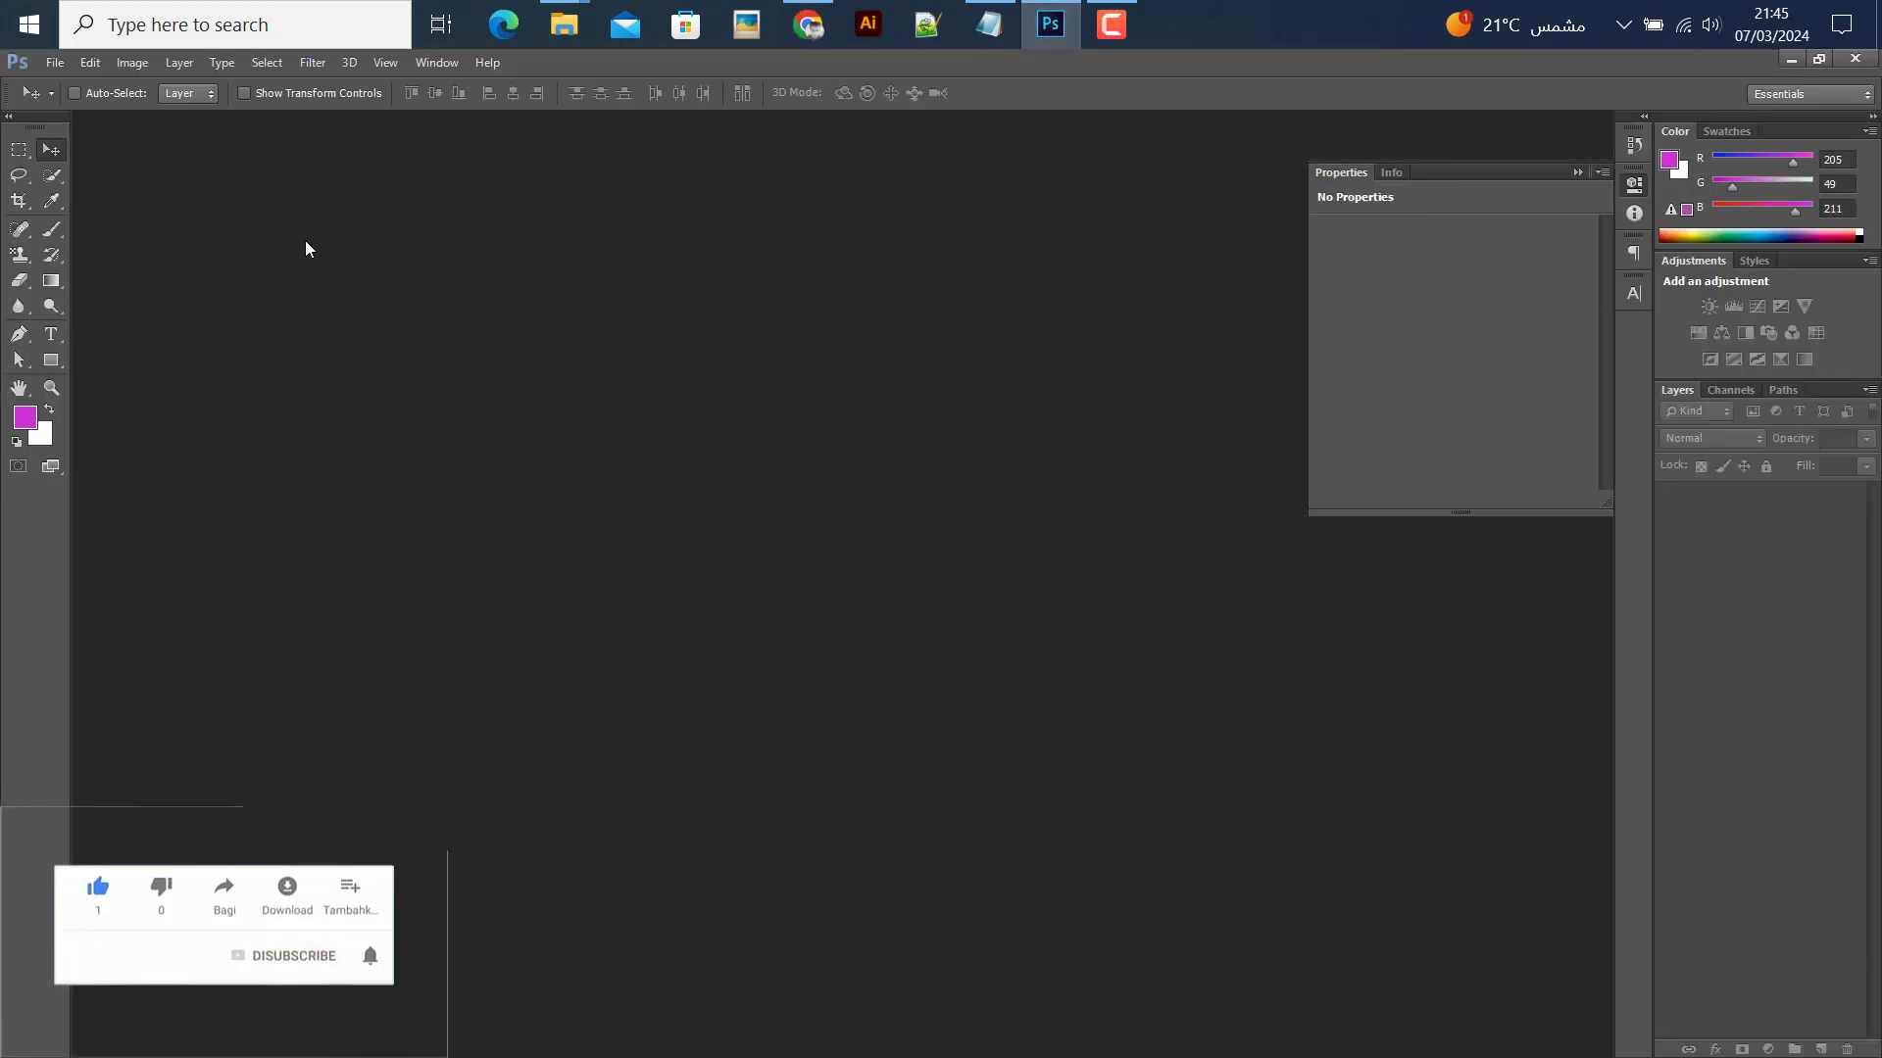
click(55, 62)
click(88, 84)
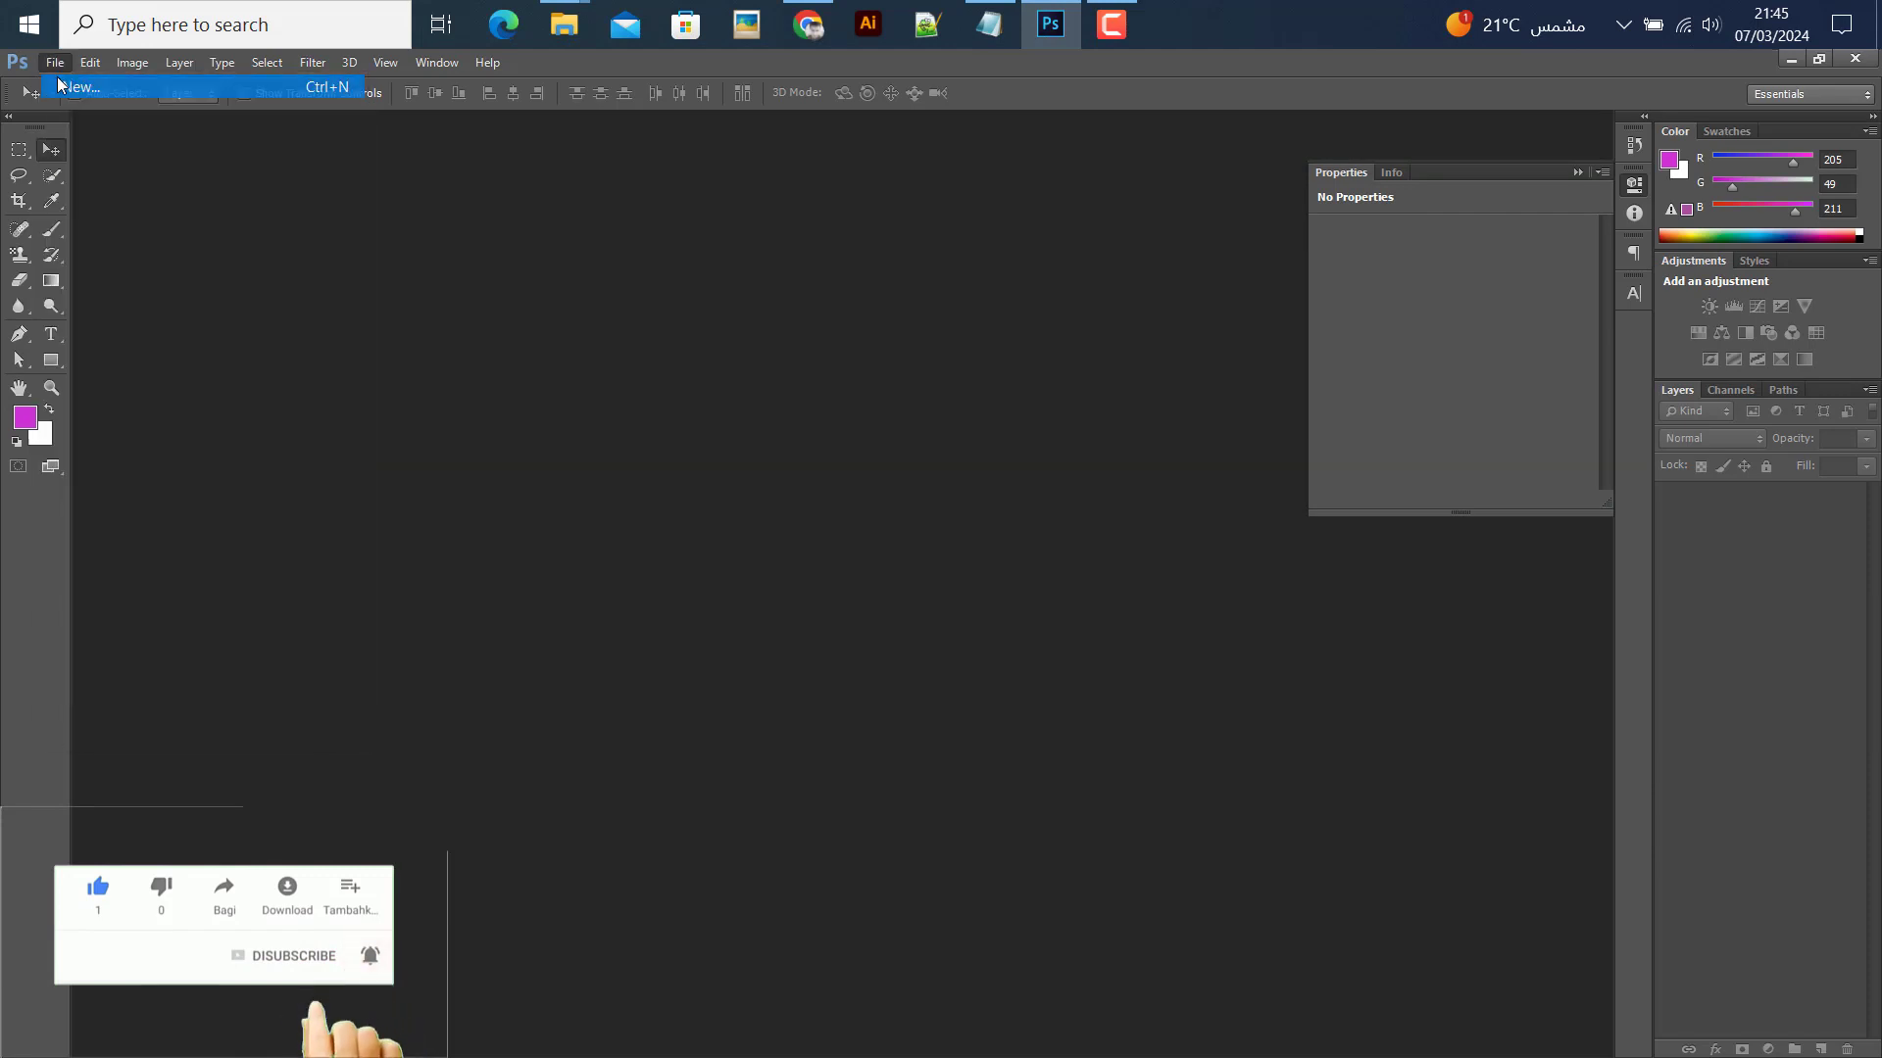
drag(1075, 466, 1025, 386)
double_click(949, 502)
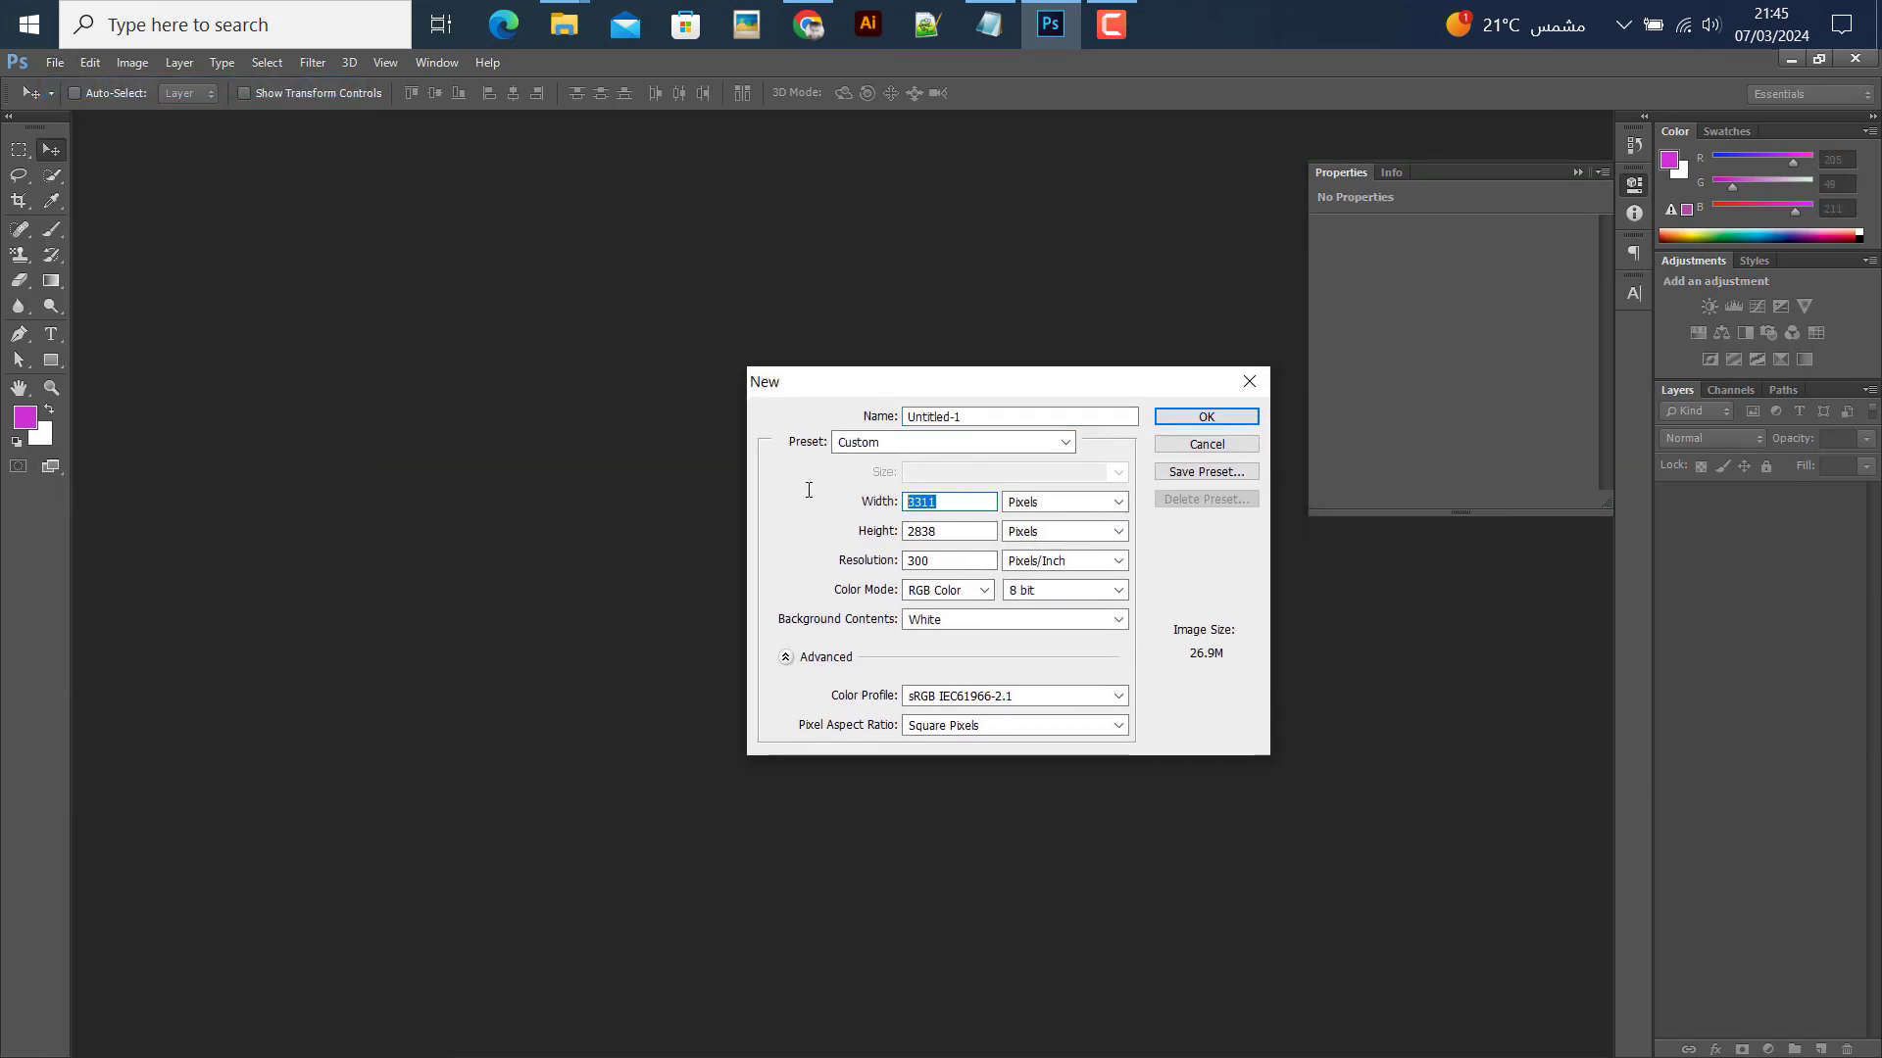
text(12580)
key(BackSpace)
key(BackSpace)
text(80)
key(Tab)
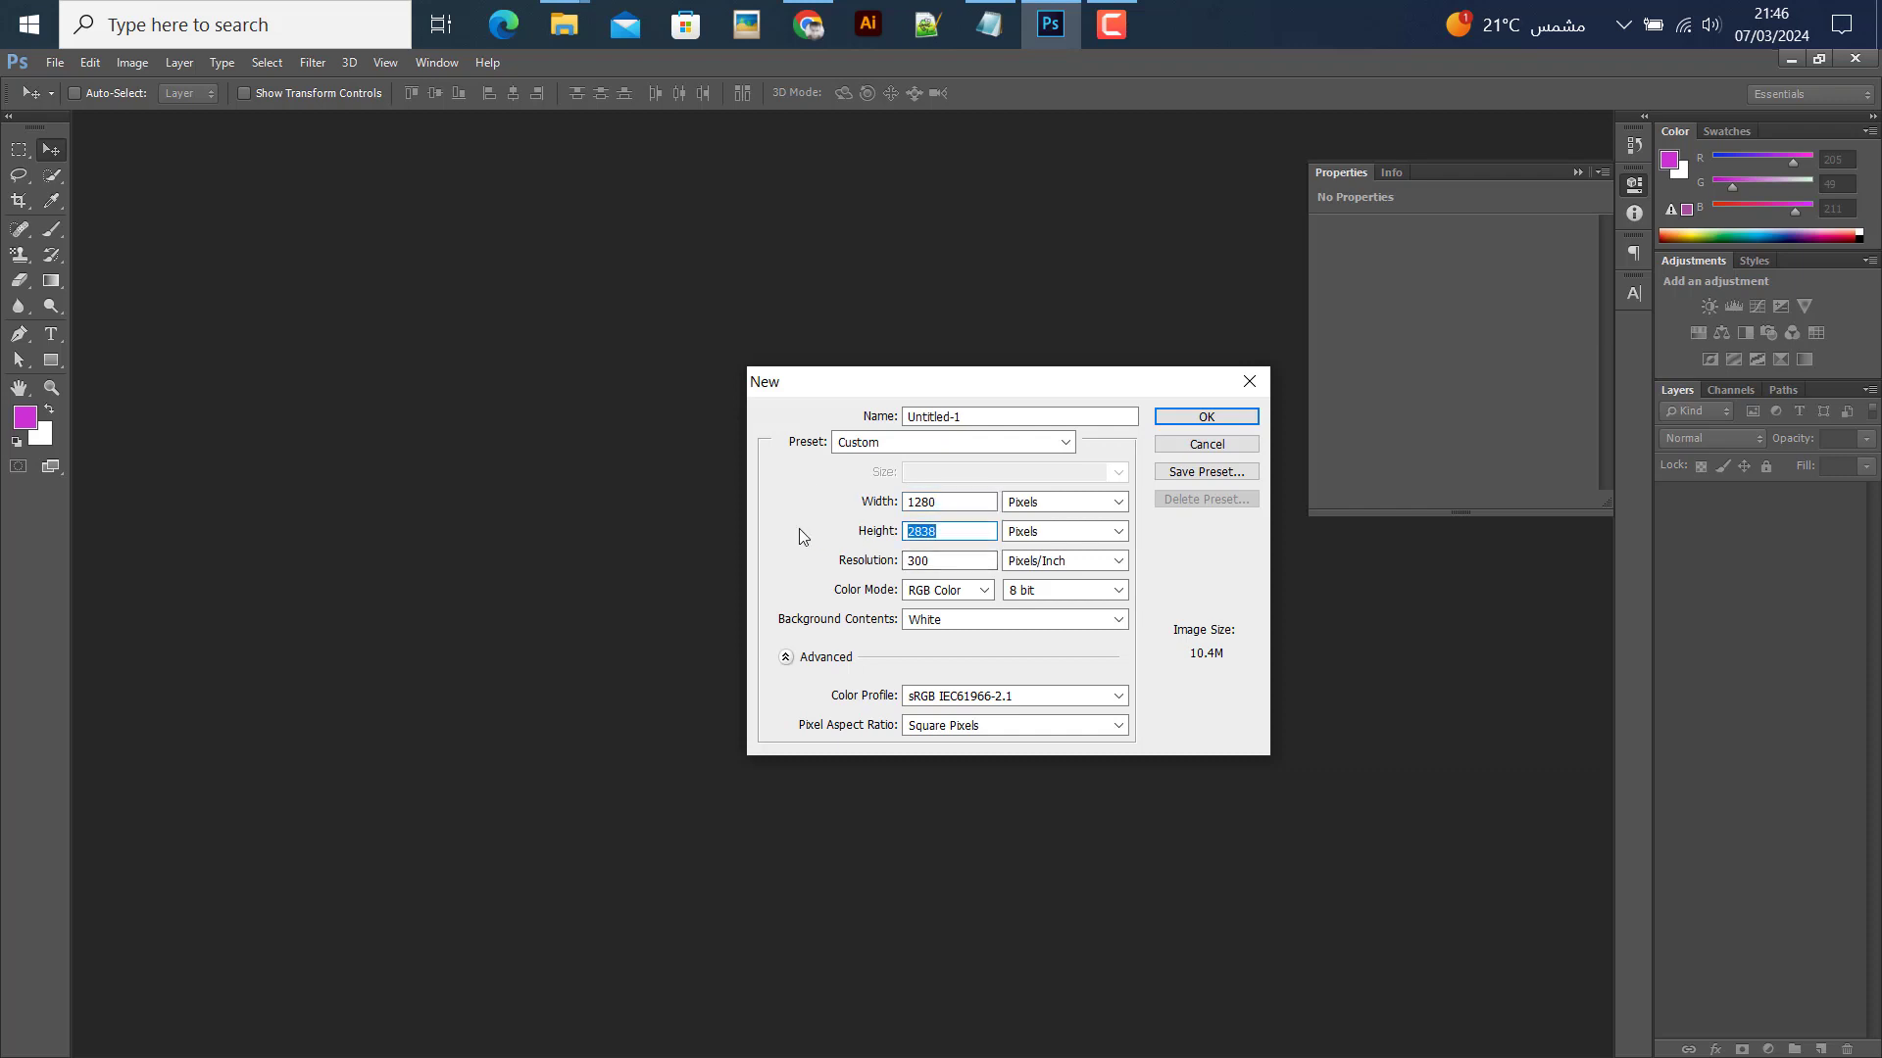
text(720)
click(939, 561)
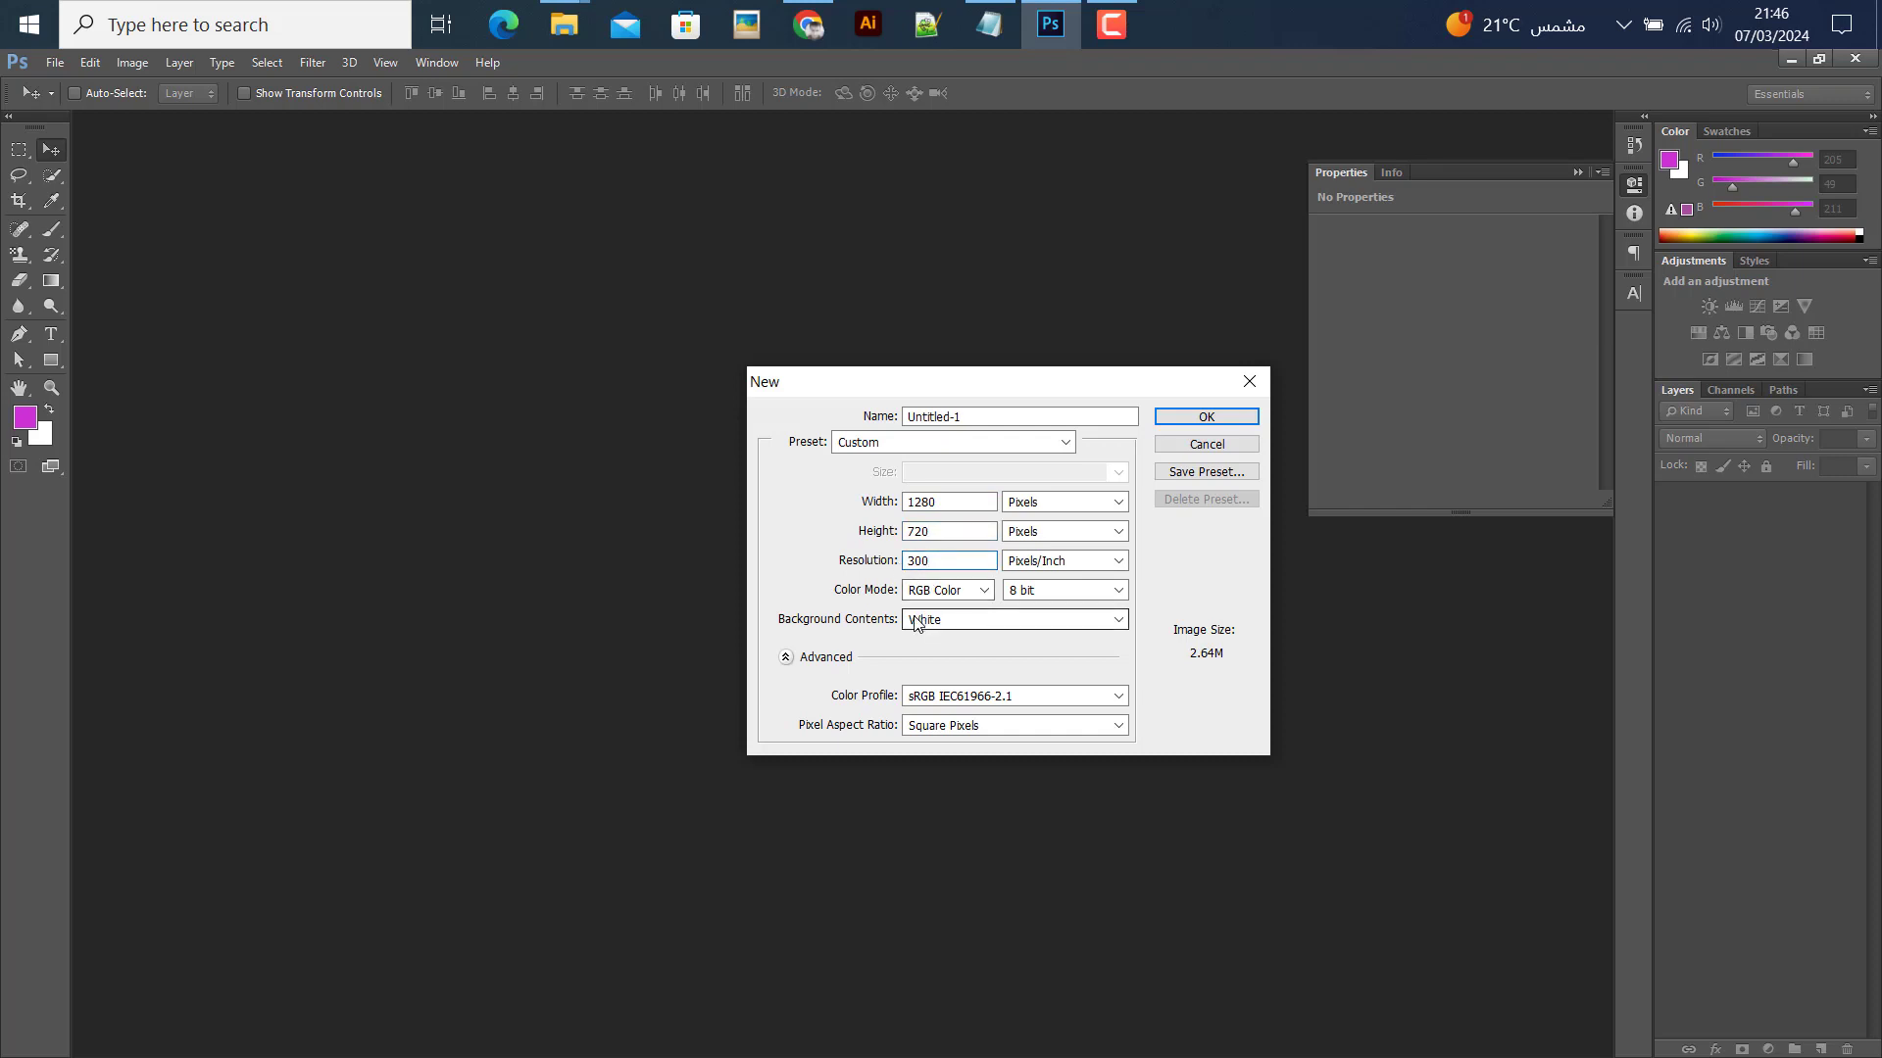
drag(937, 563, 799, 525)
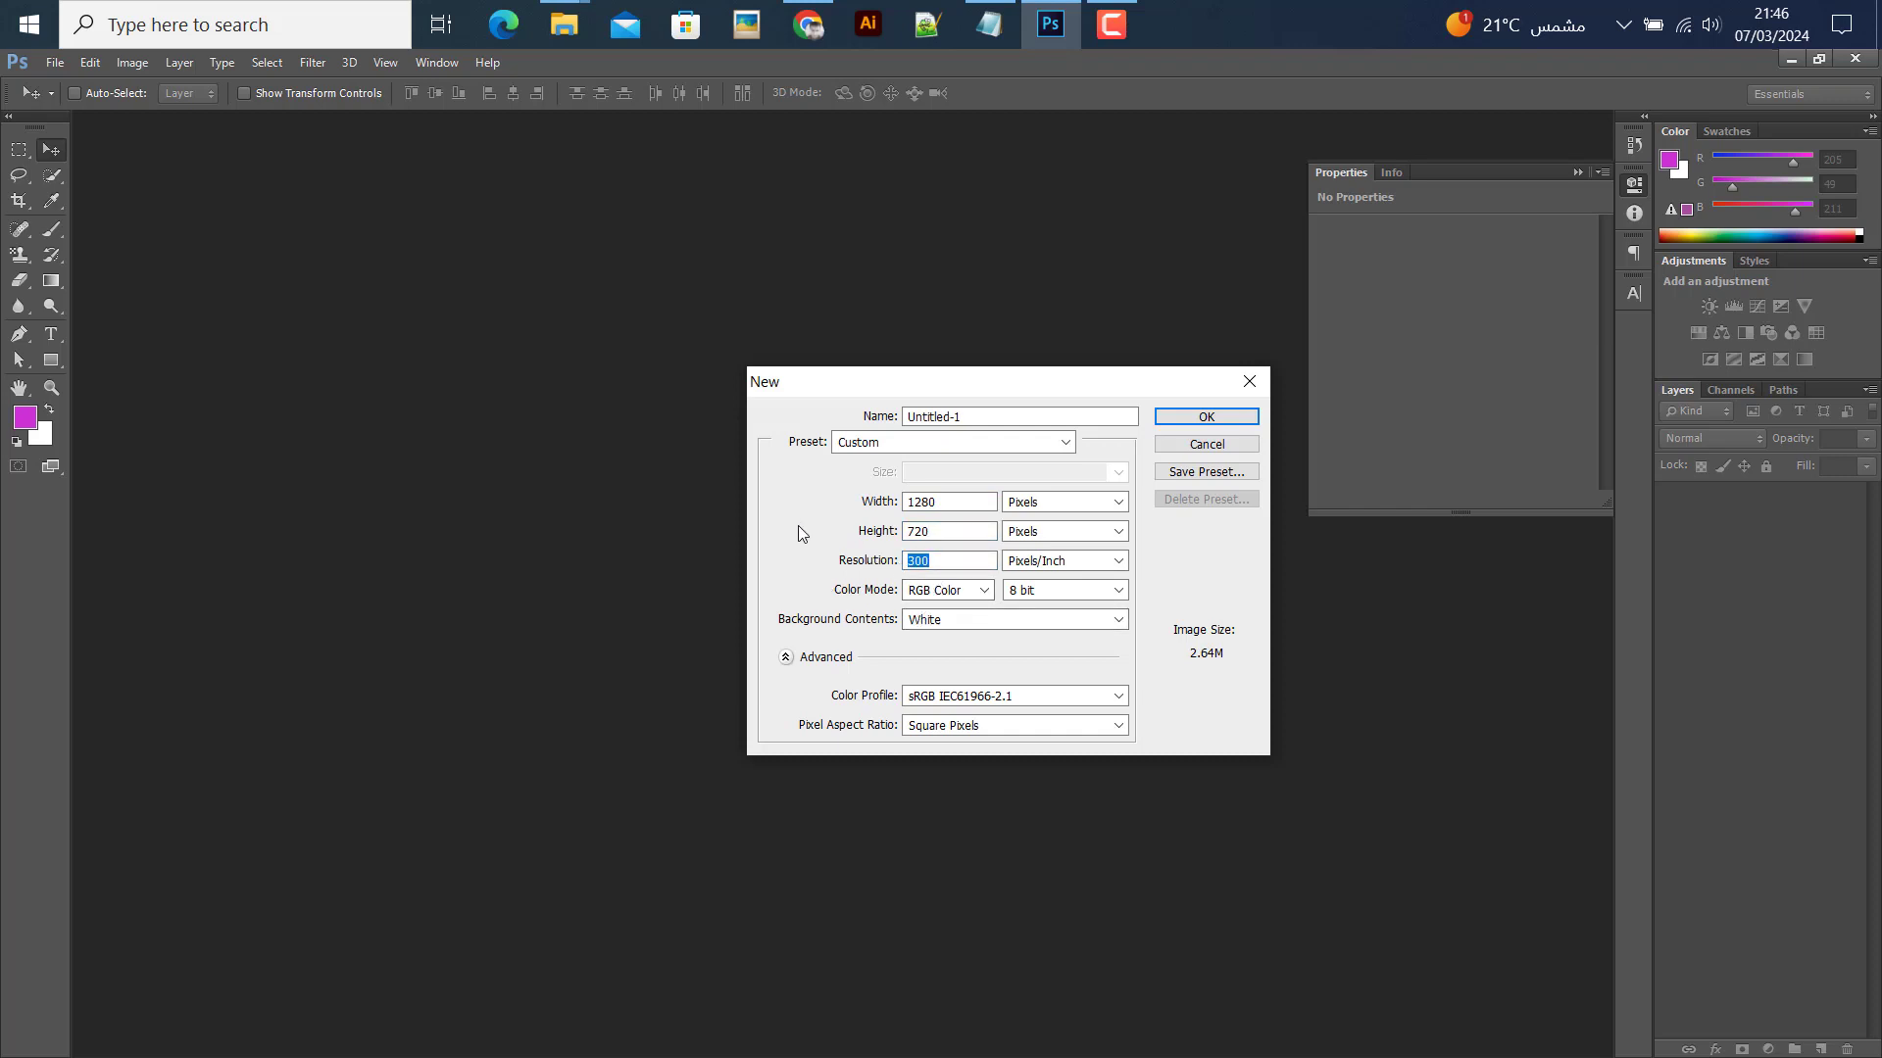
click(1204, 419)
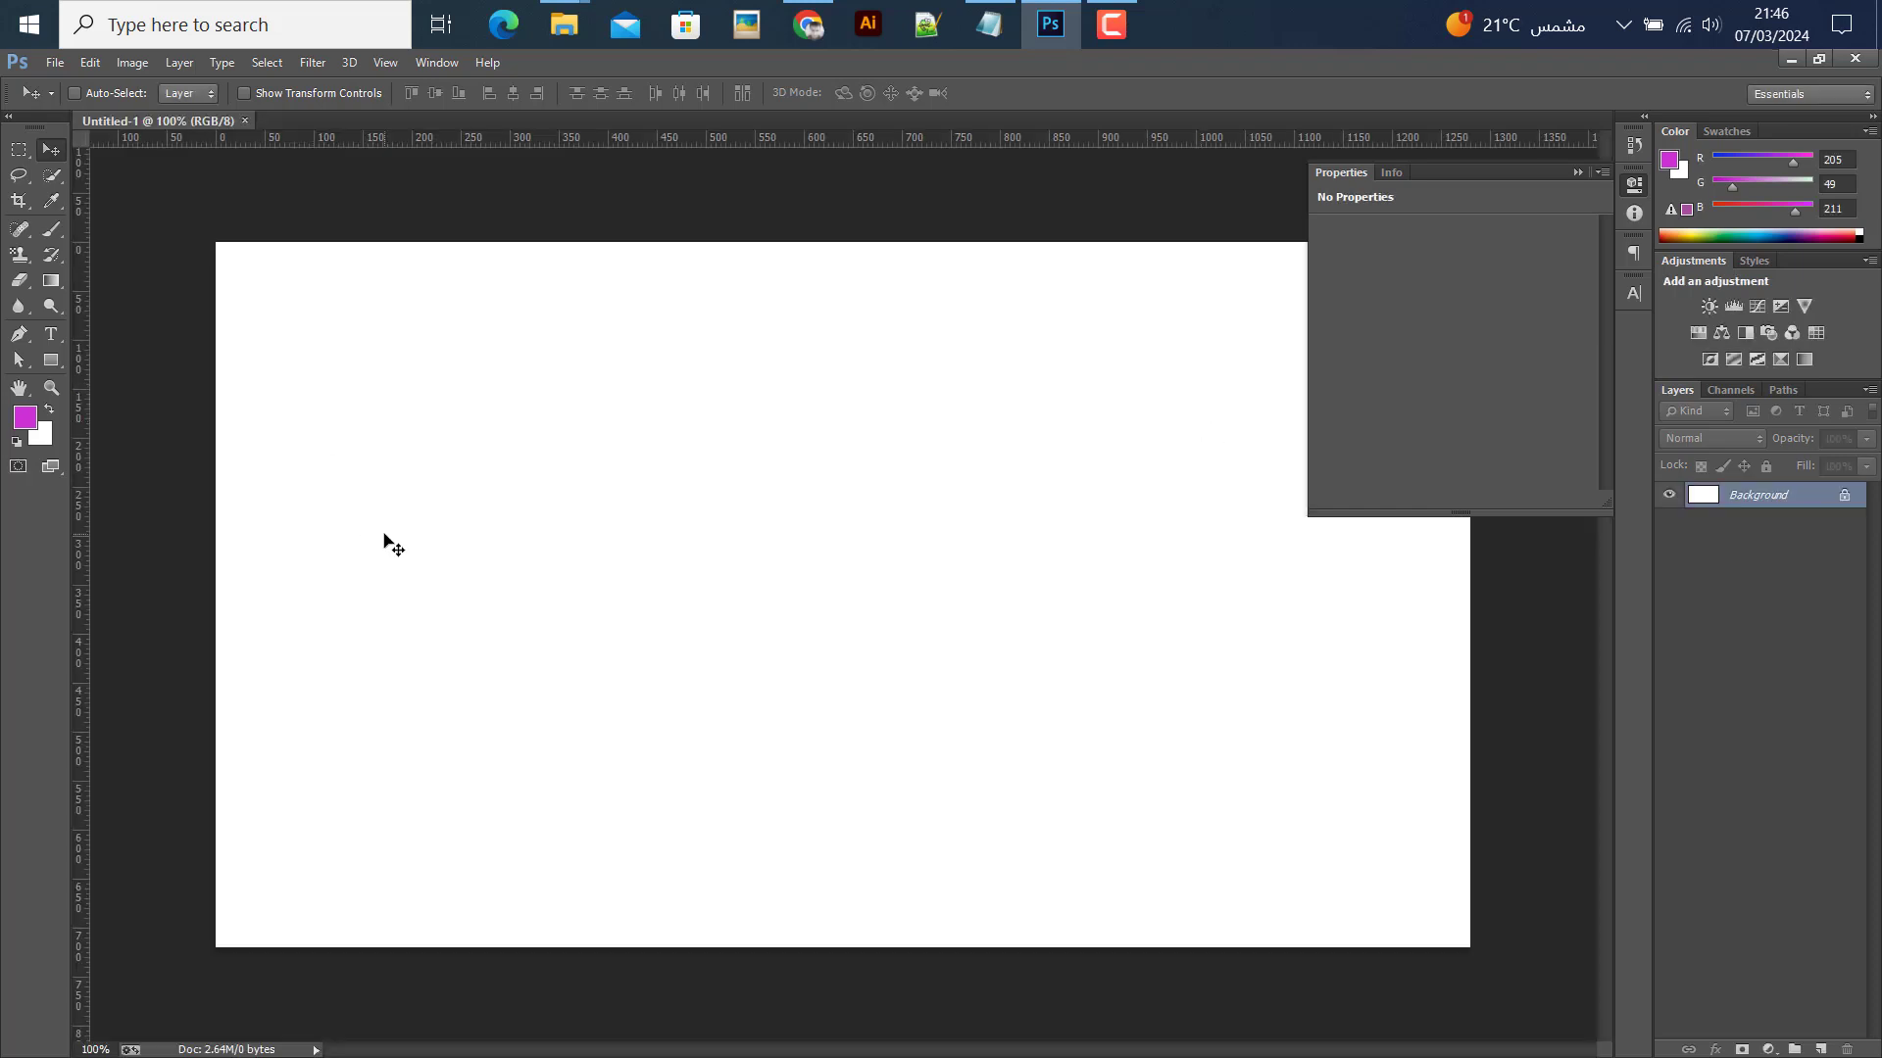
Draw a filled rectangle about 637 × 725 px covering the right half of the canvas
key(ctrl+0)
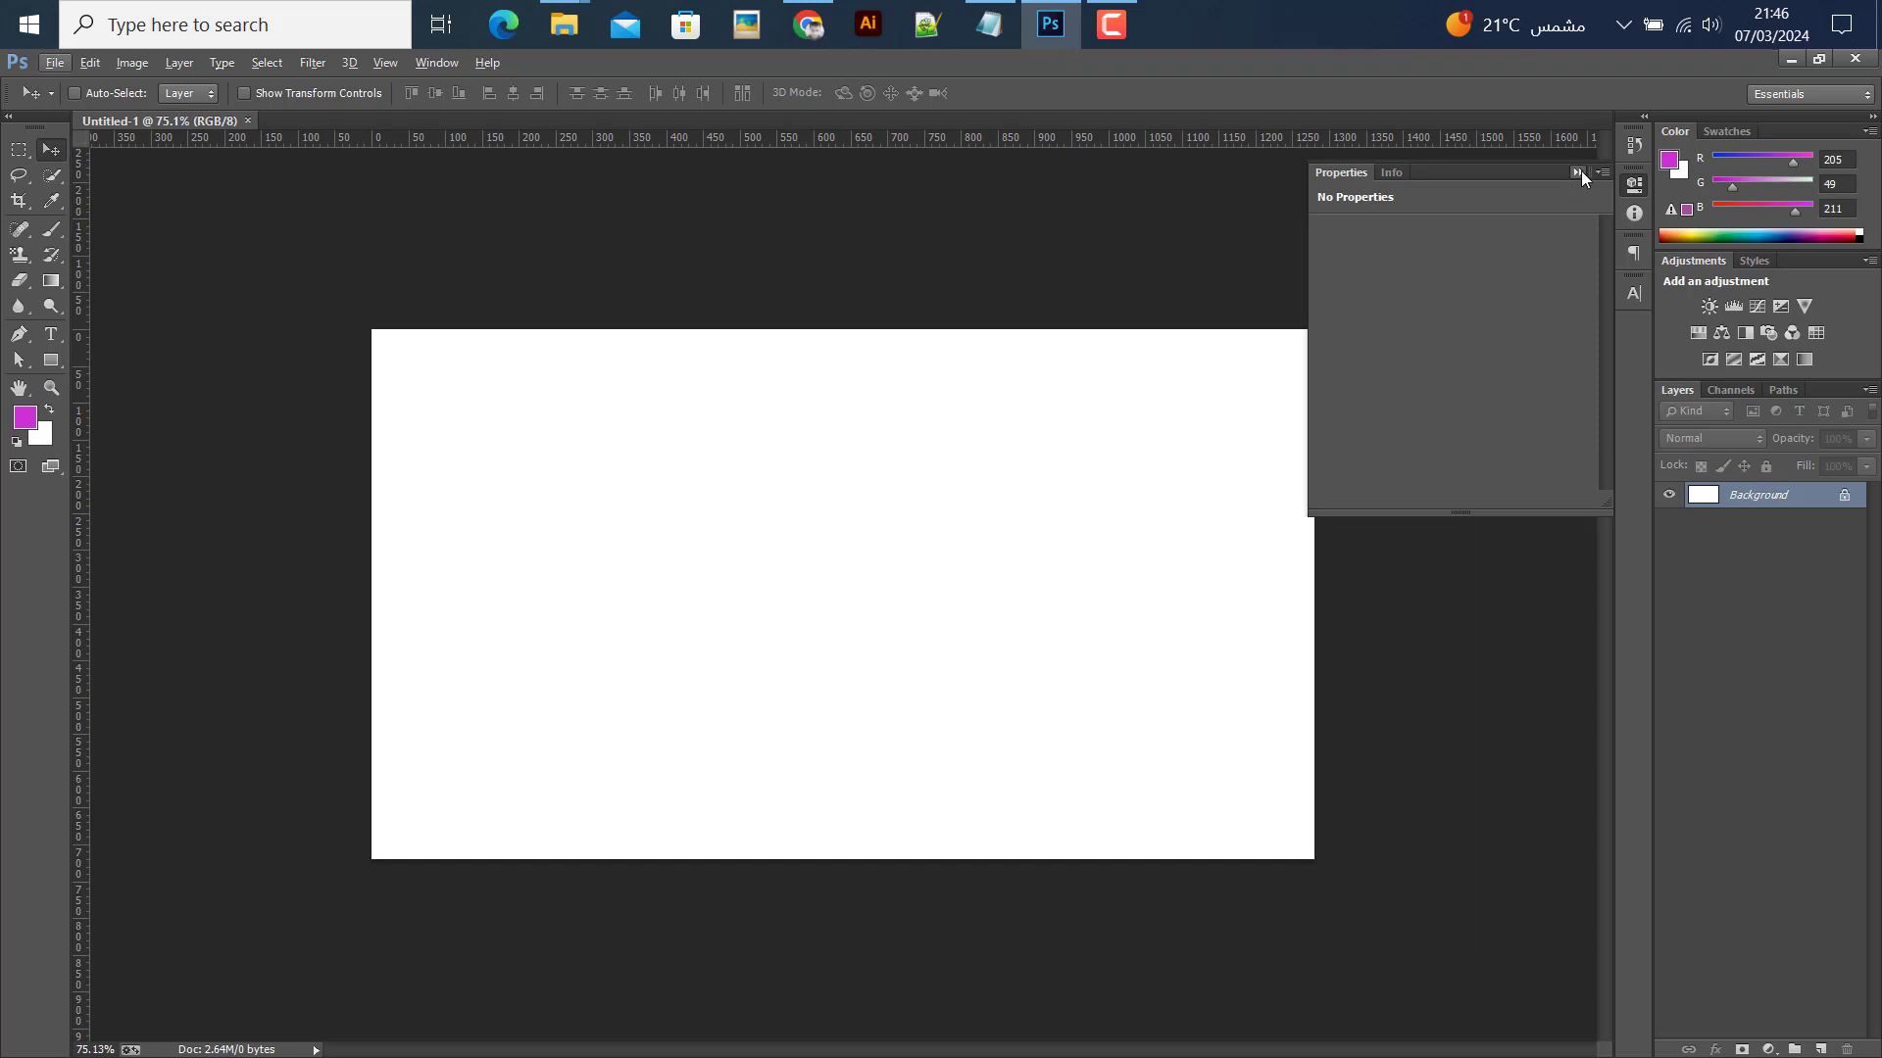
click(1578, 171)
click(16, 336)
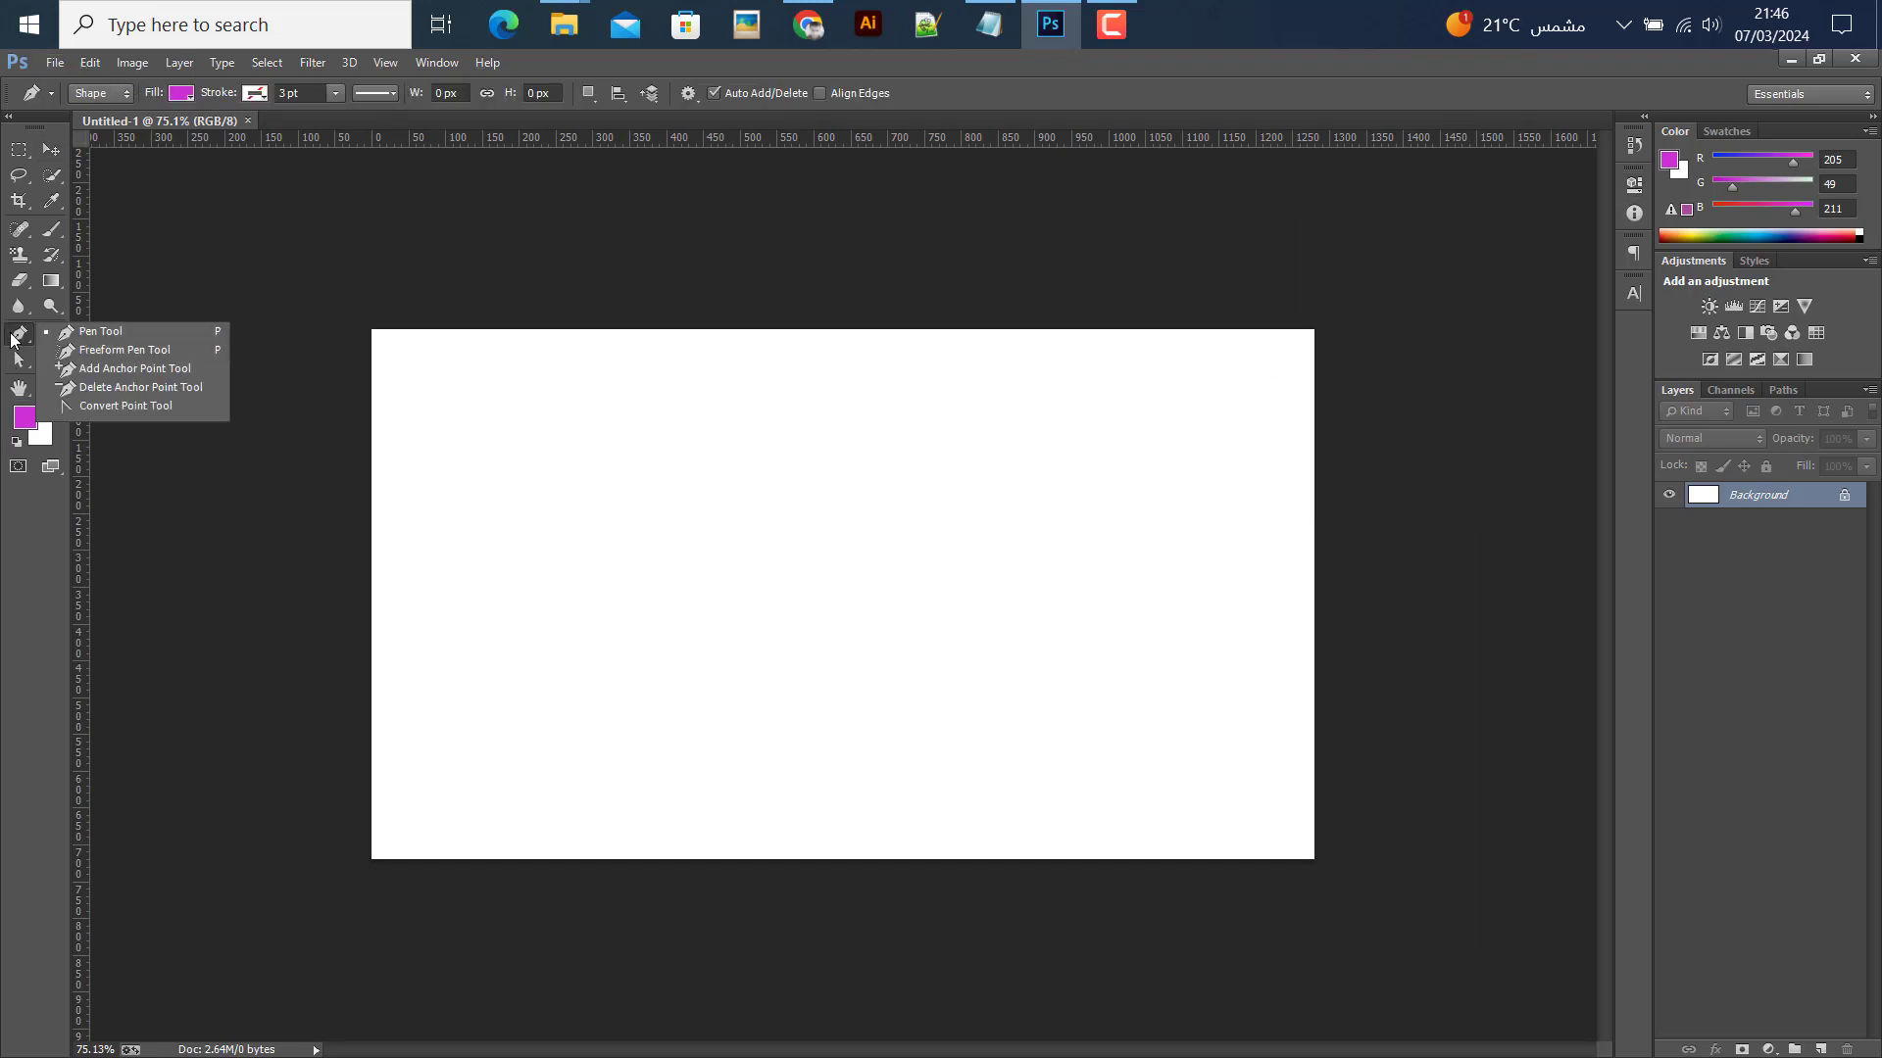
click(98, 333)
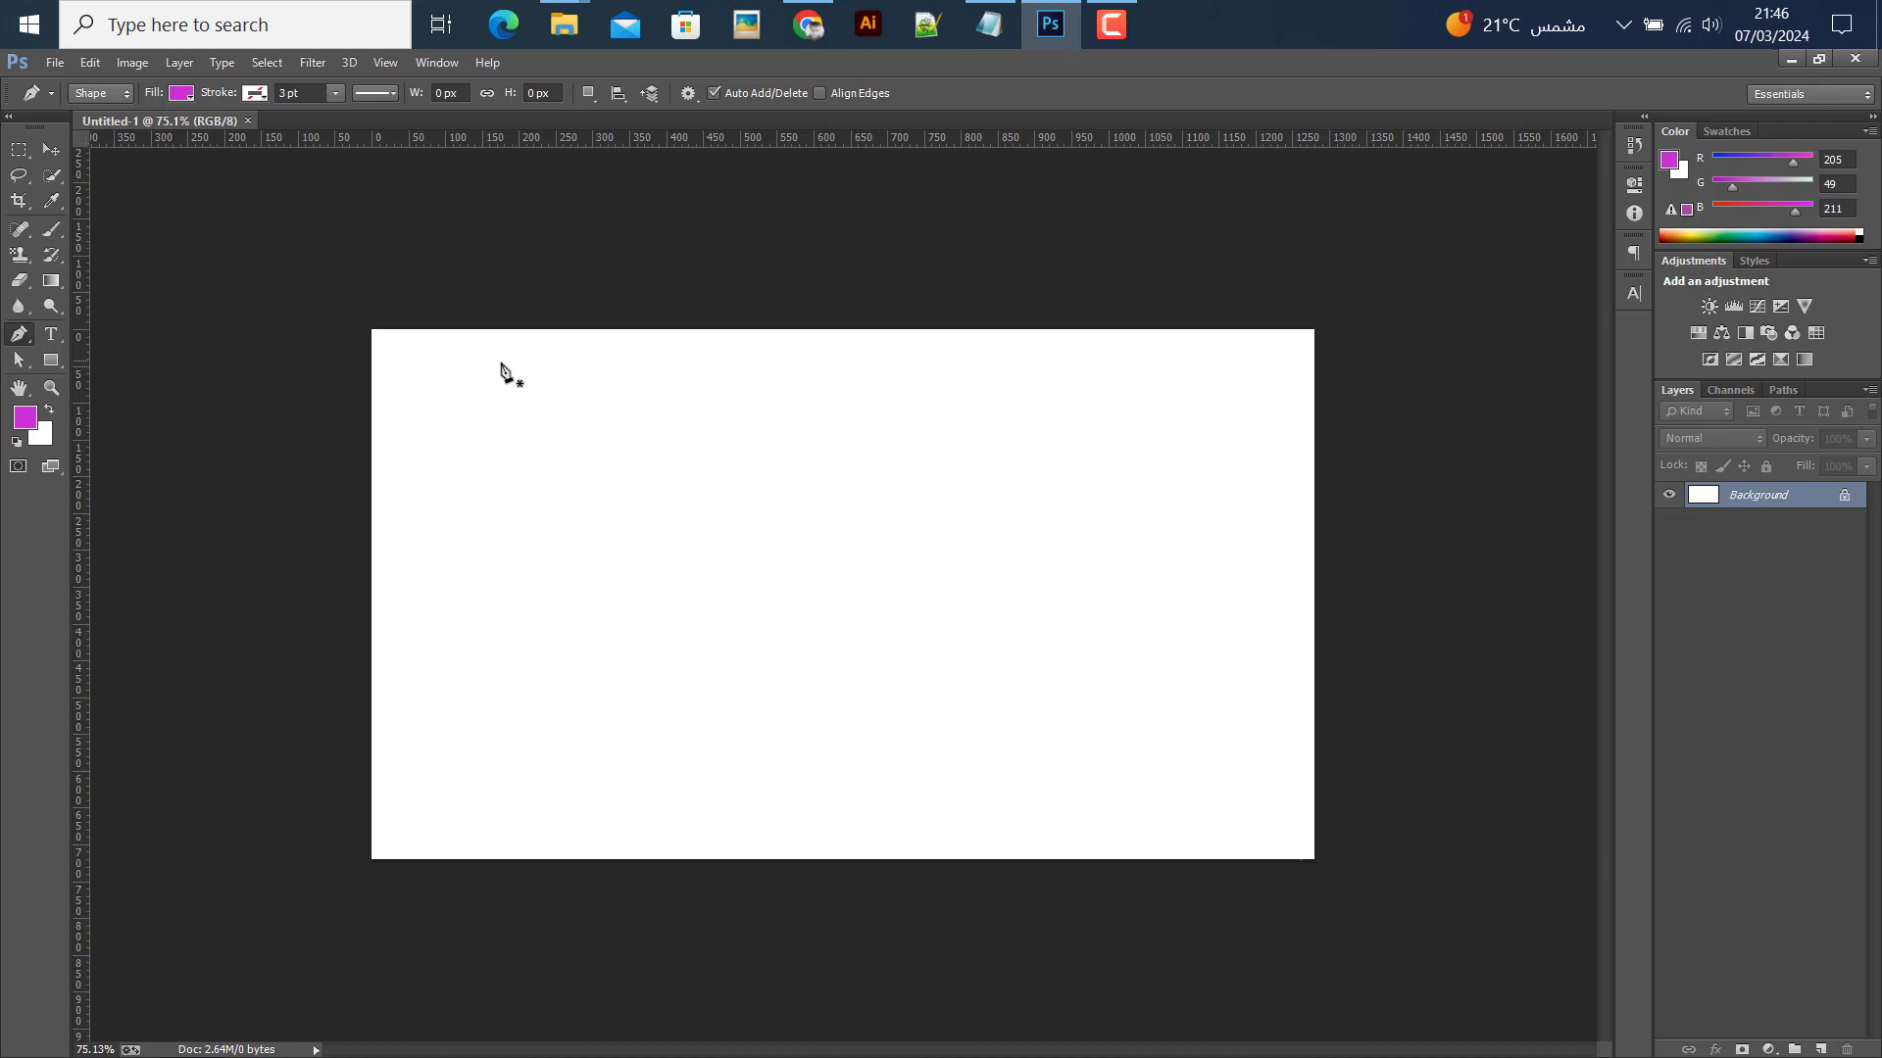
click(52, 361)
click(114, 359)
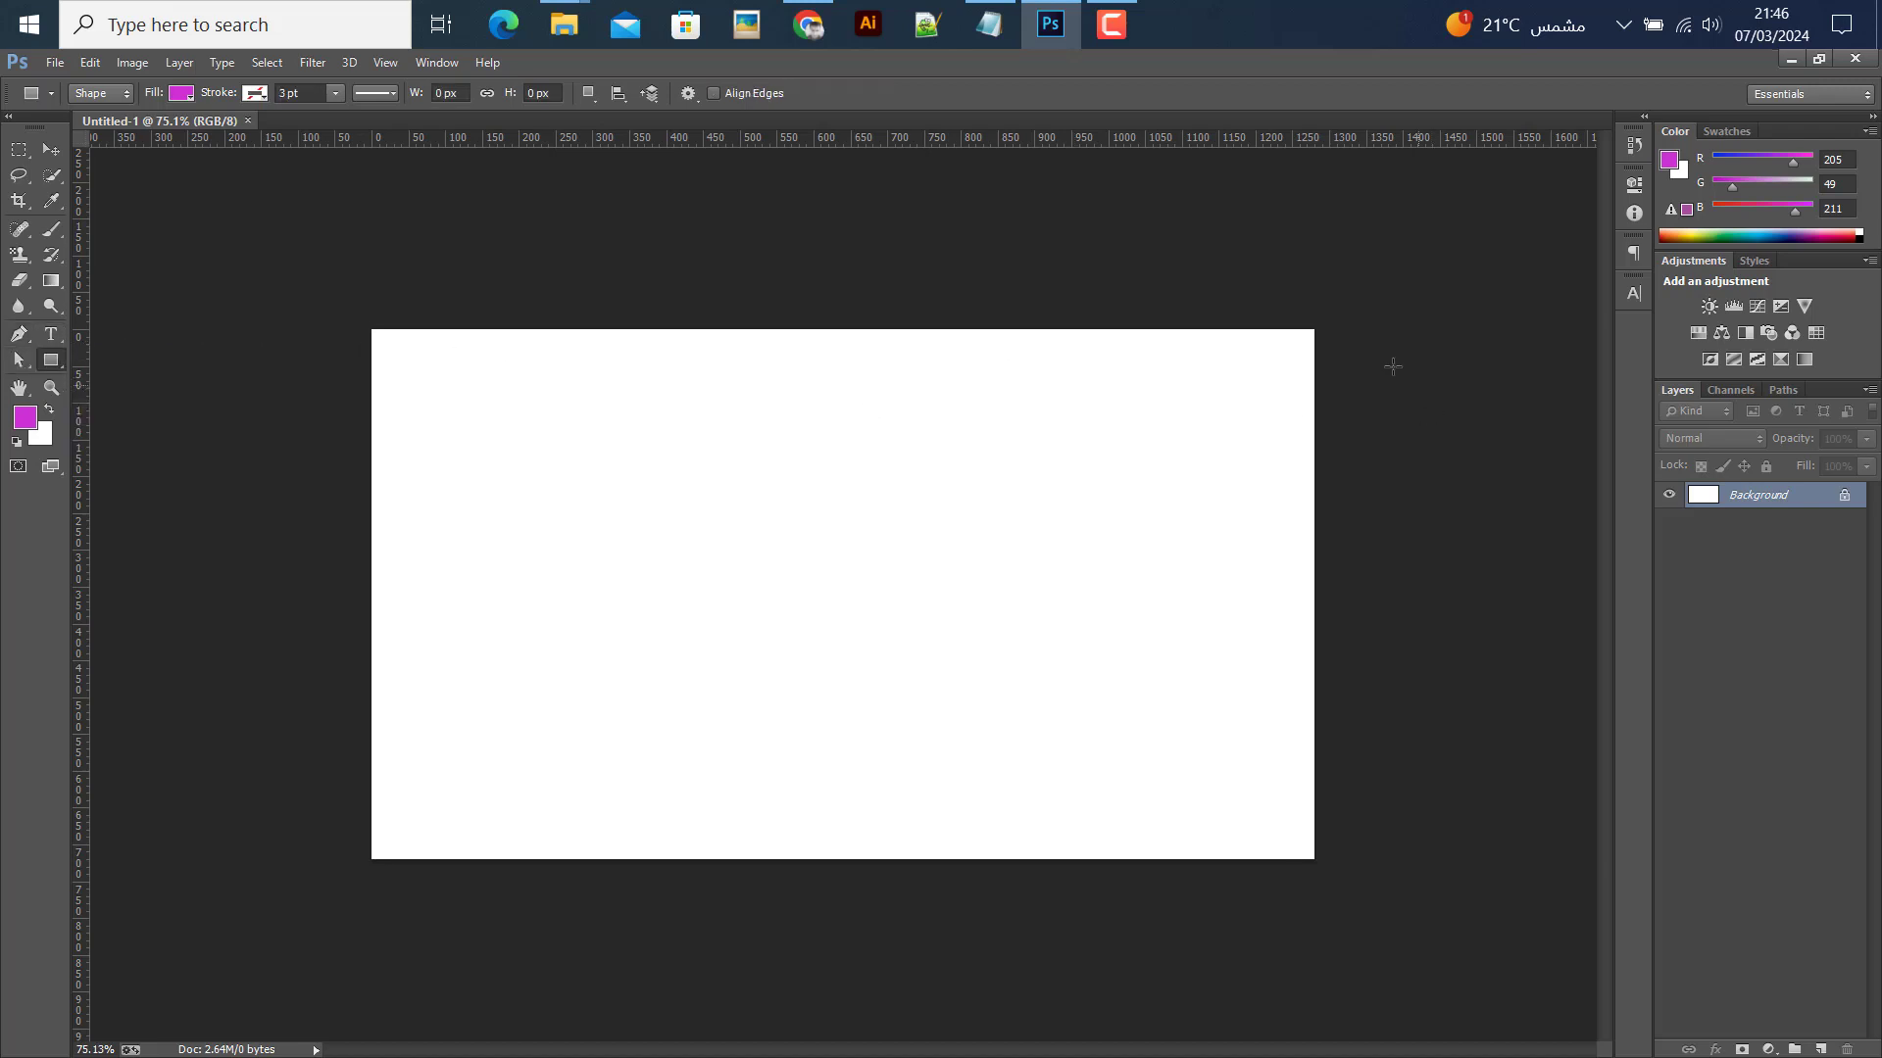
drag(1311, 328, 844, 860)
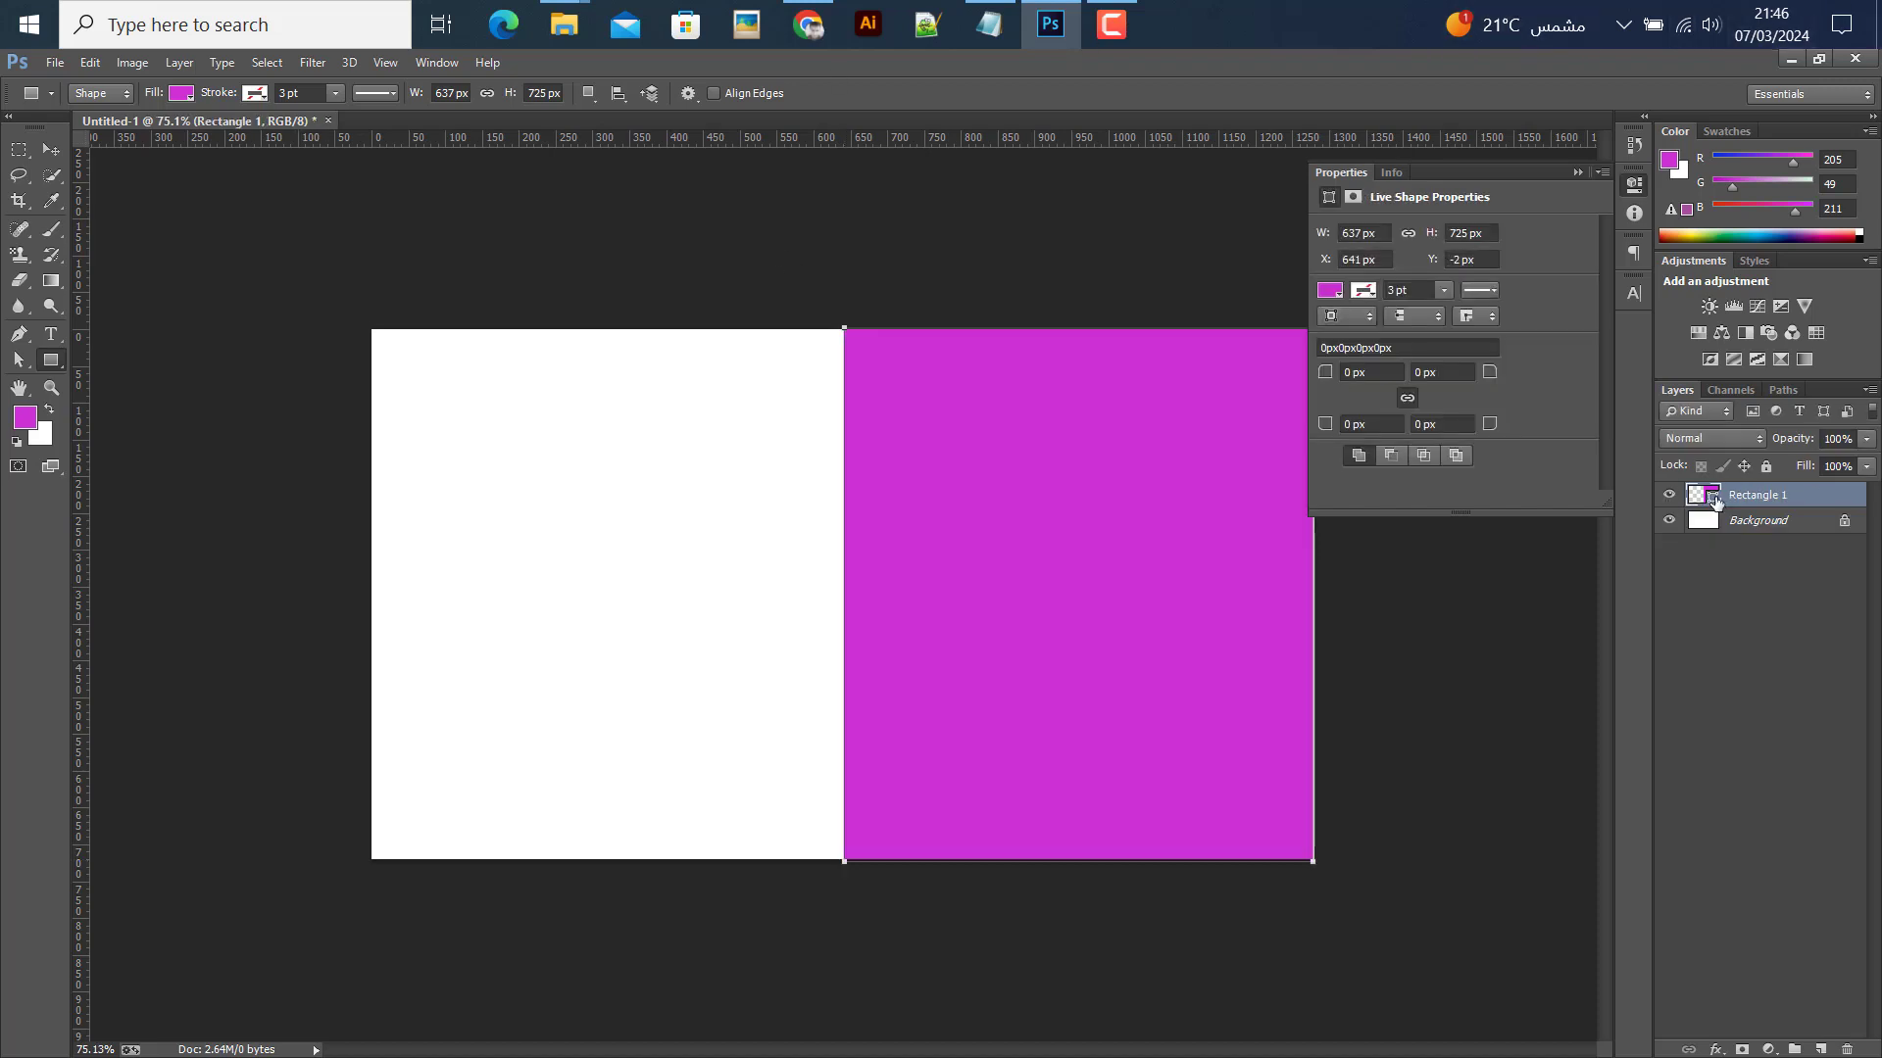
Change the rectangle's fill colour to a deep purple
double_click(1696, 495)
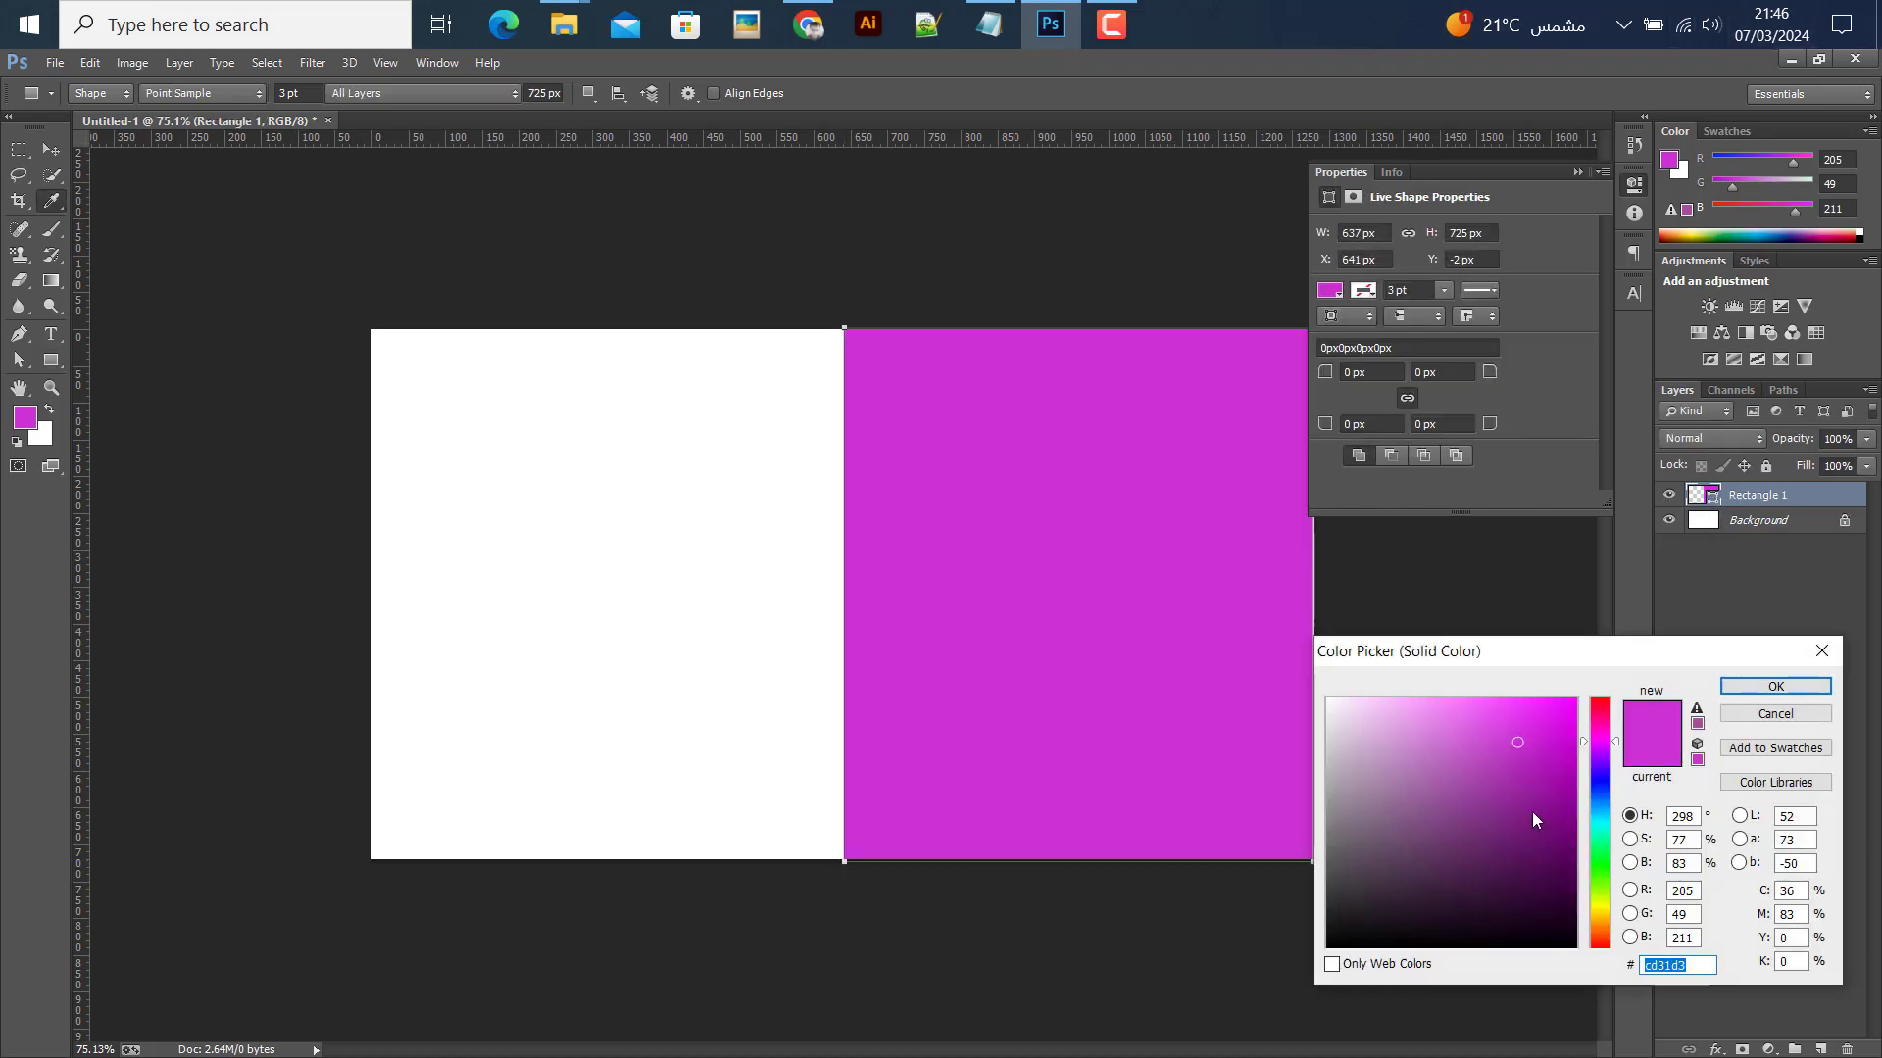
click(1607, 826)
drag(1607, 822, 1602, 777)
click(1570, 727)
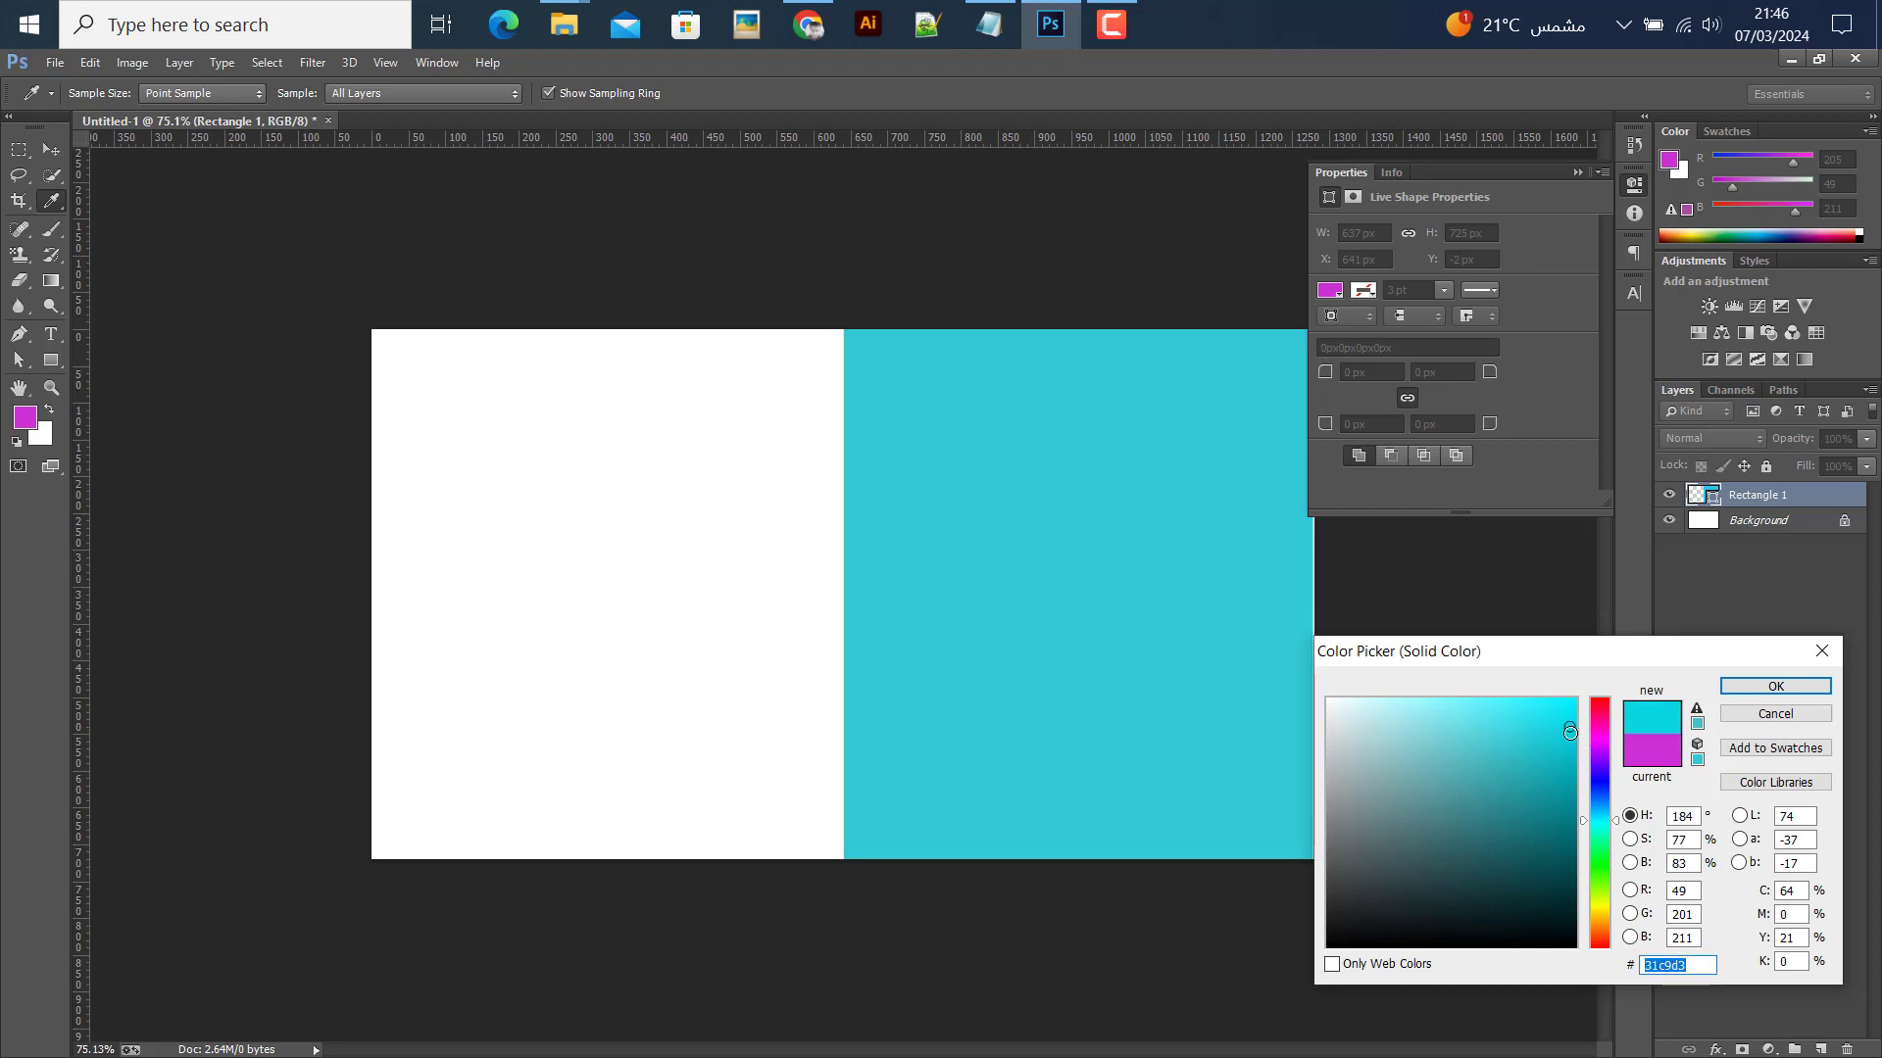
click(1572, 720)
click(1607, 809)
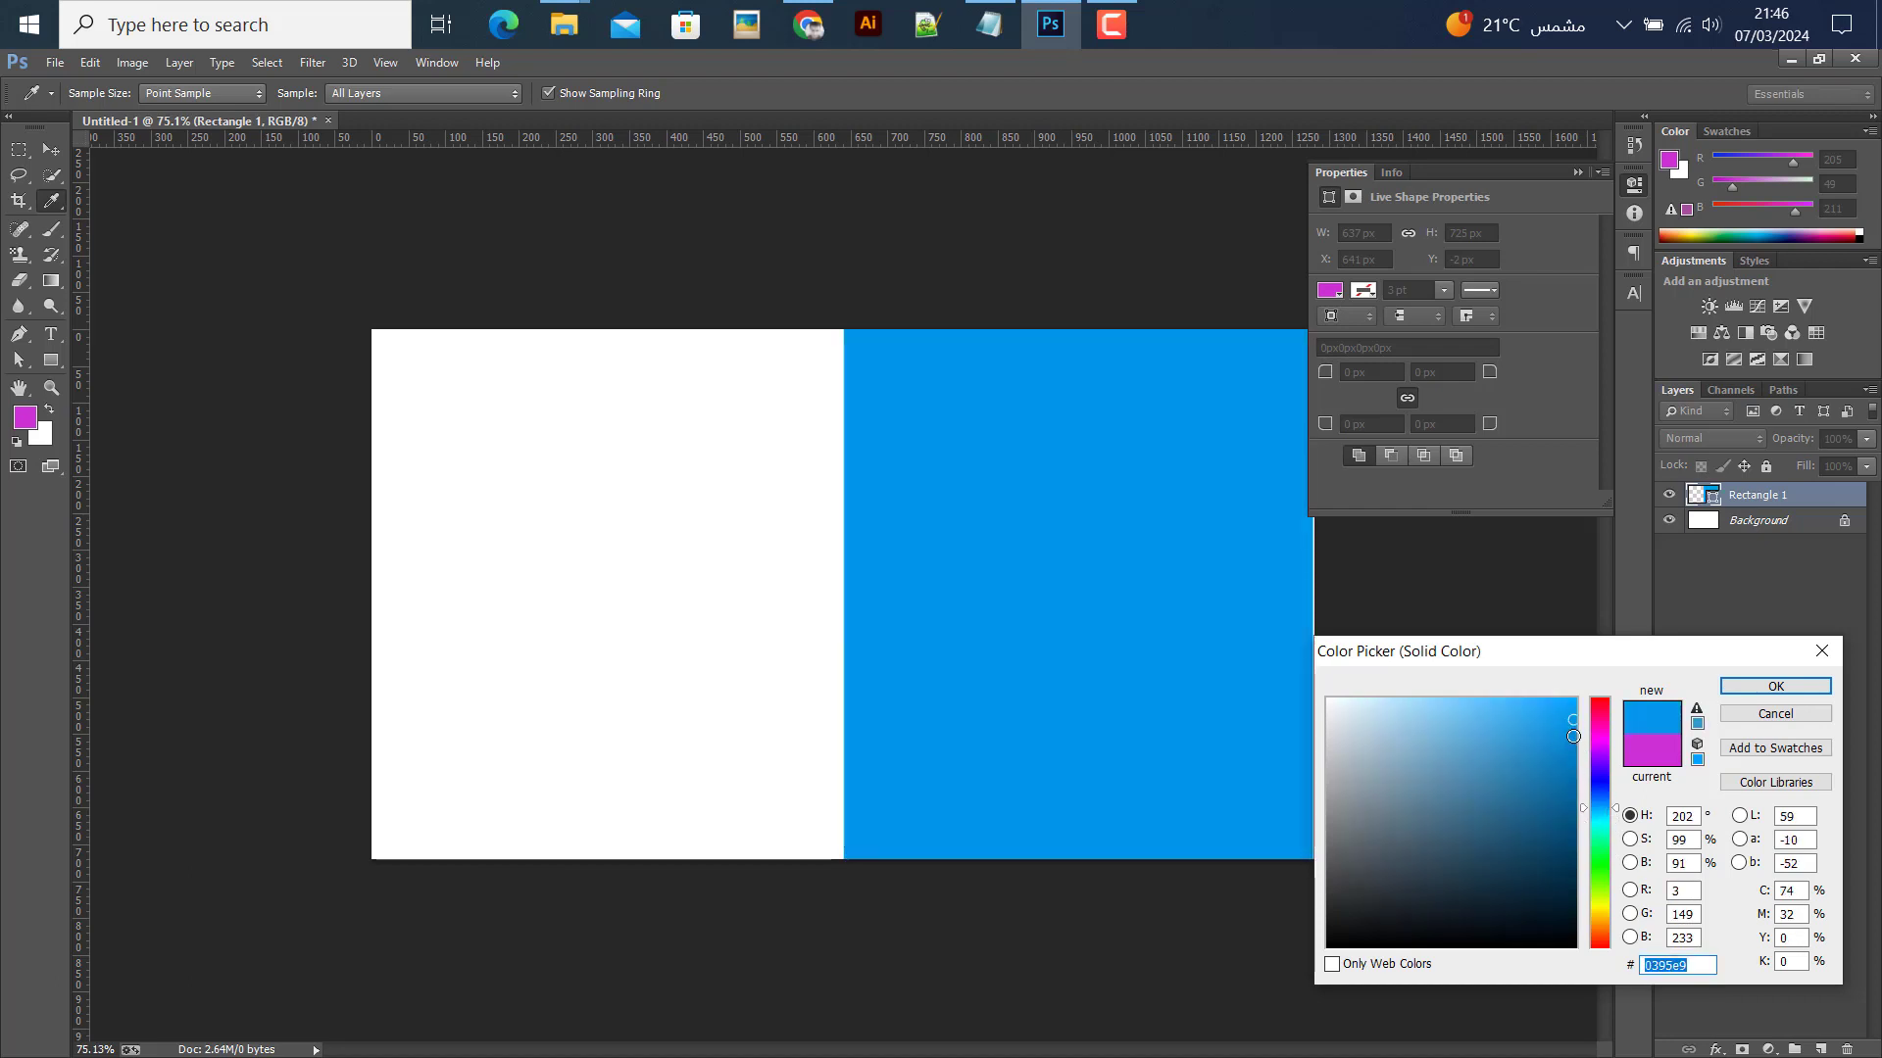
click(1573, 736)
mouse_move(1598, 814)
mouse_down()
mouse_move(1597, 747)
mouse_move(1533, 747)
mouse_up()
click(1775, 686)
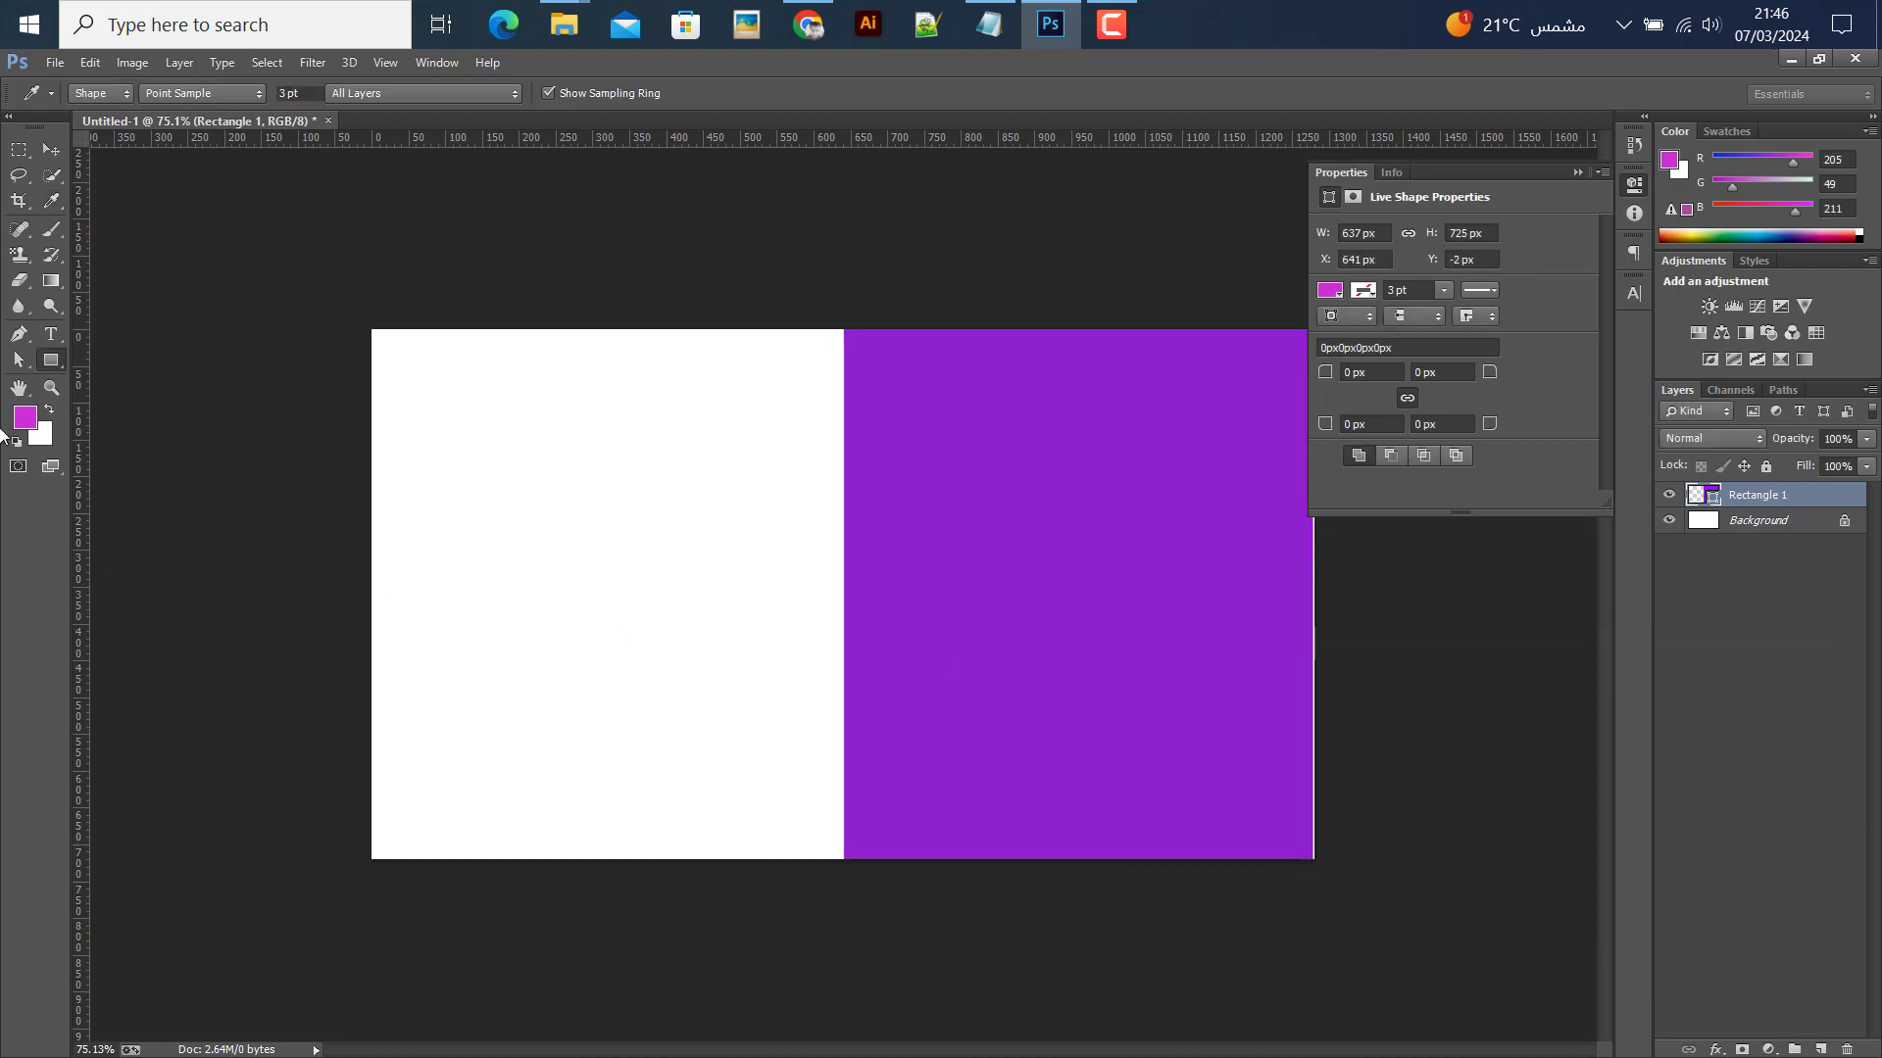
Nudge the purple rectangle 2 px to the right to meet the canvas edge
scroll(1105, 661, down, 2)
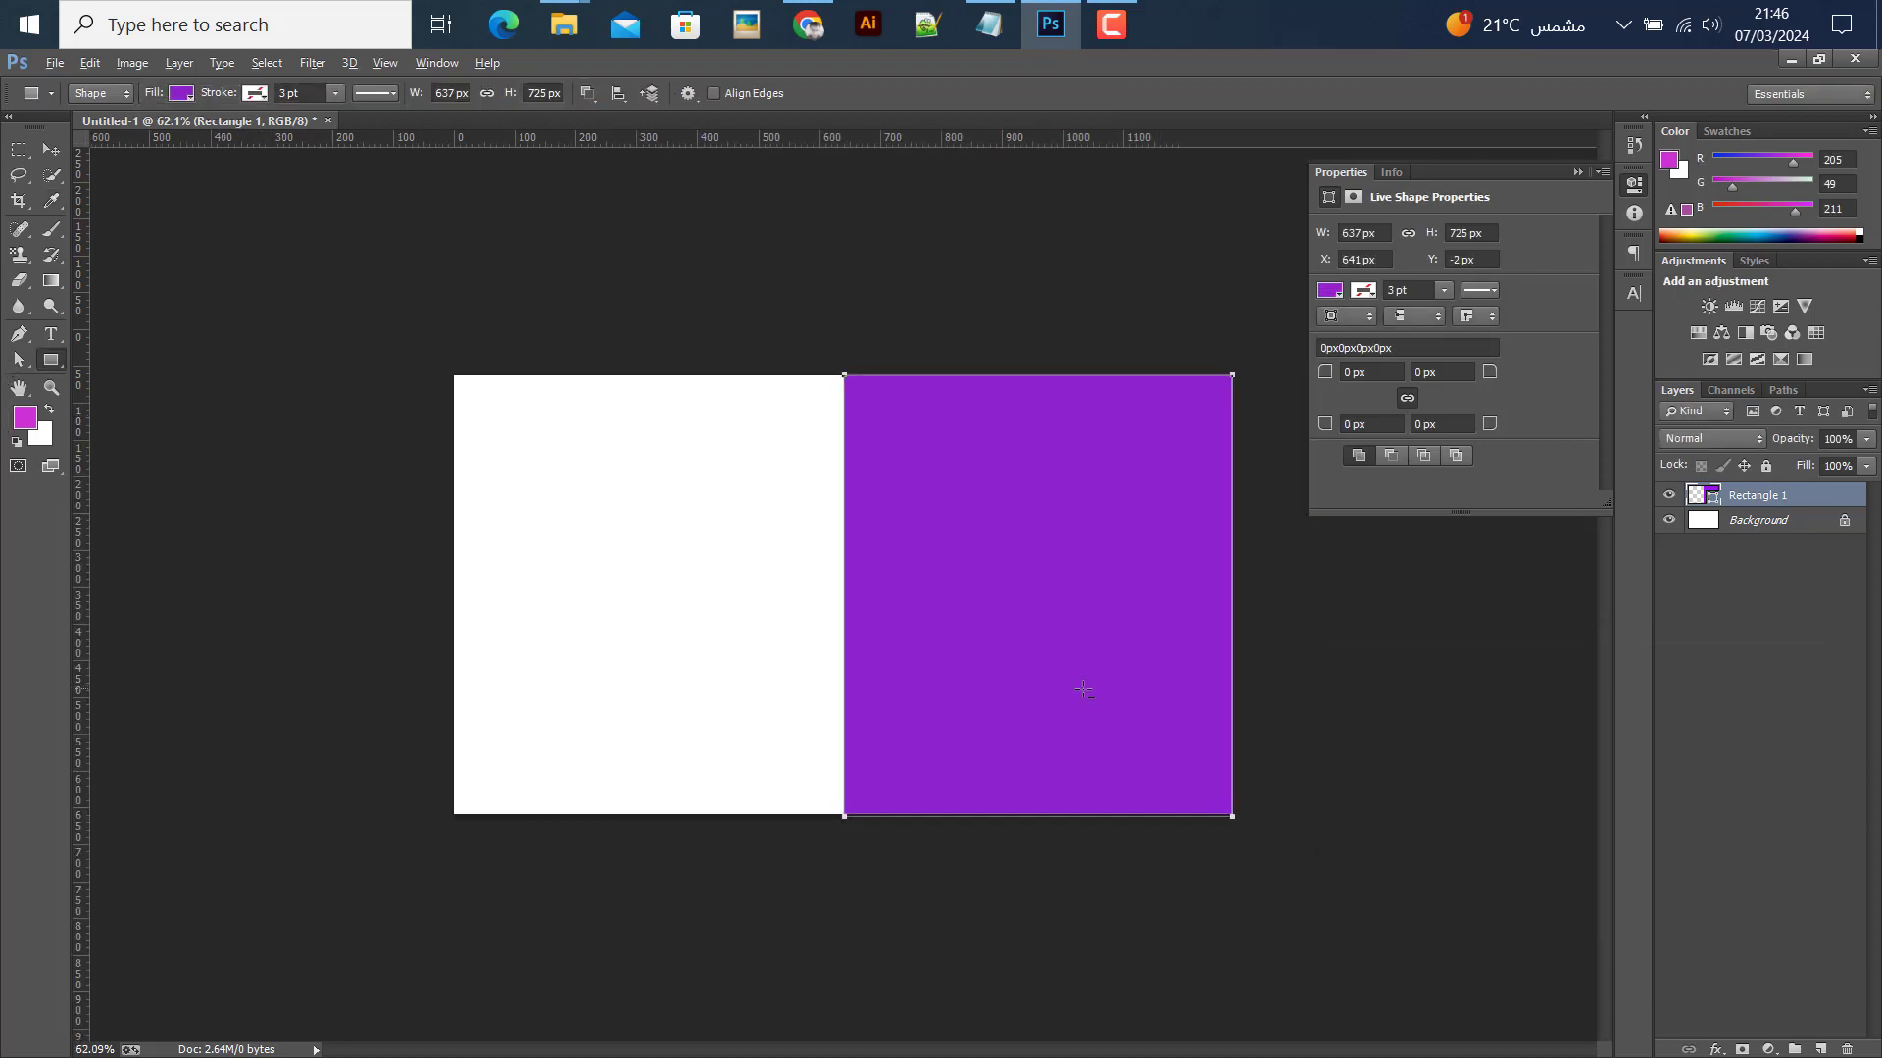
click(51, 150)
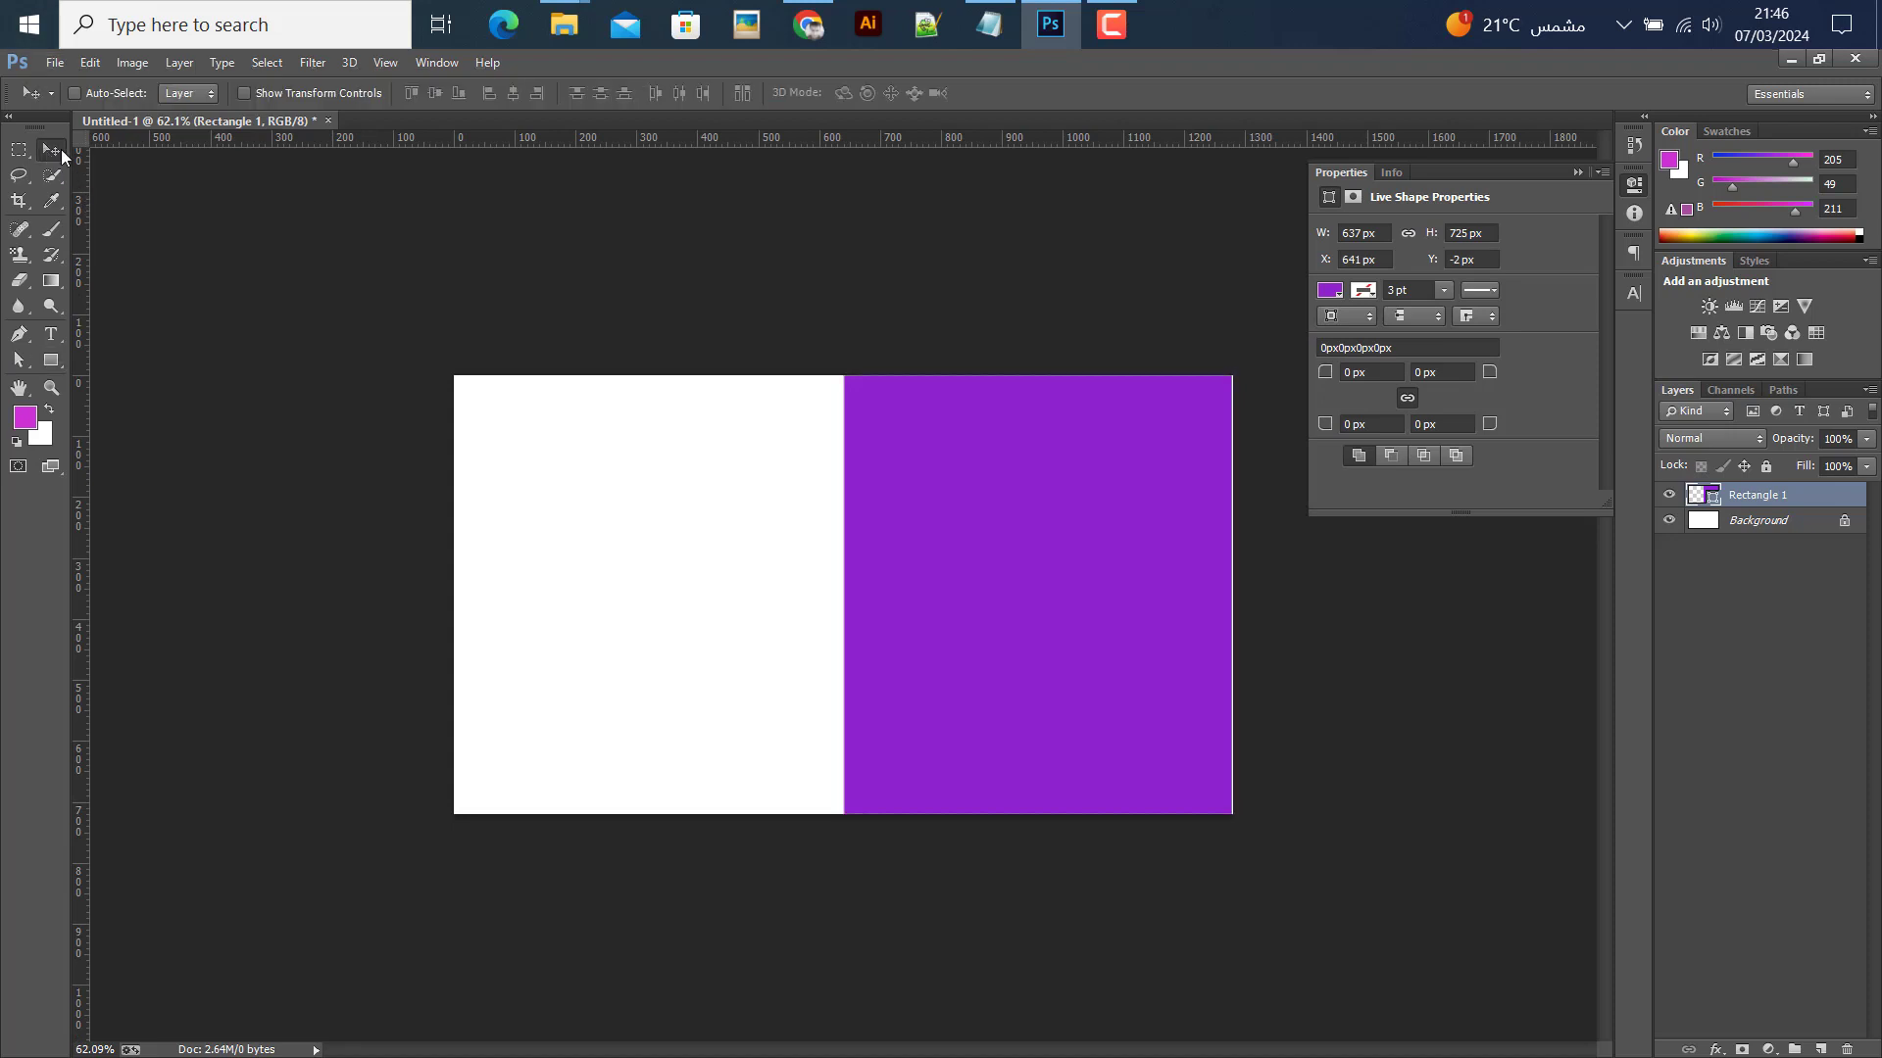
key(Right)
key(Right)
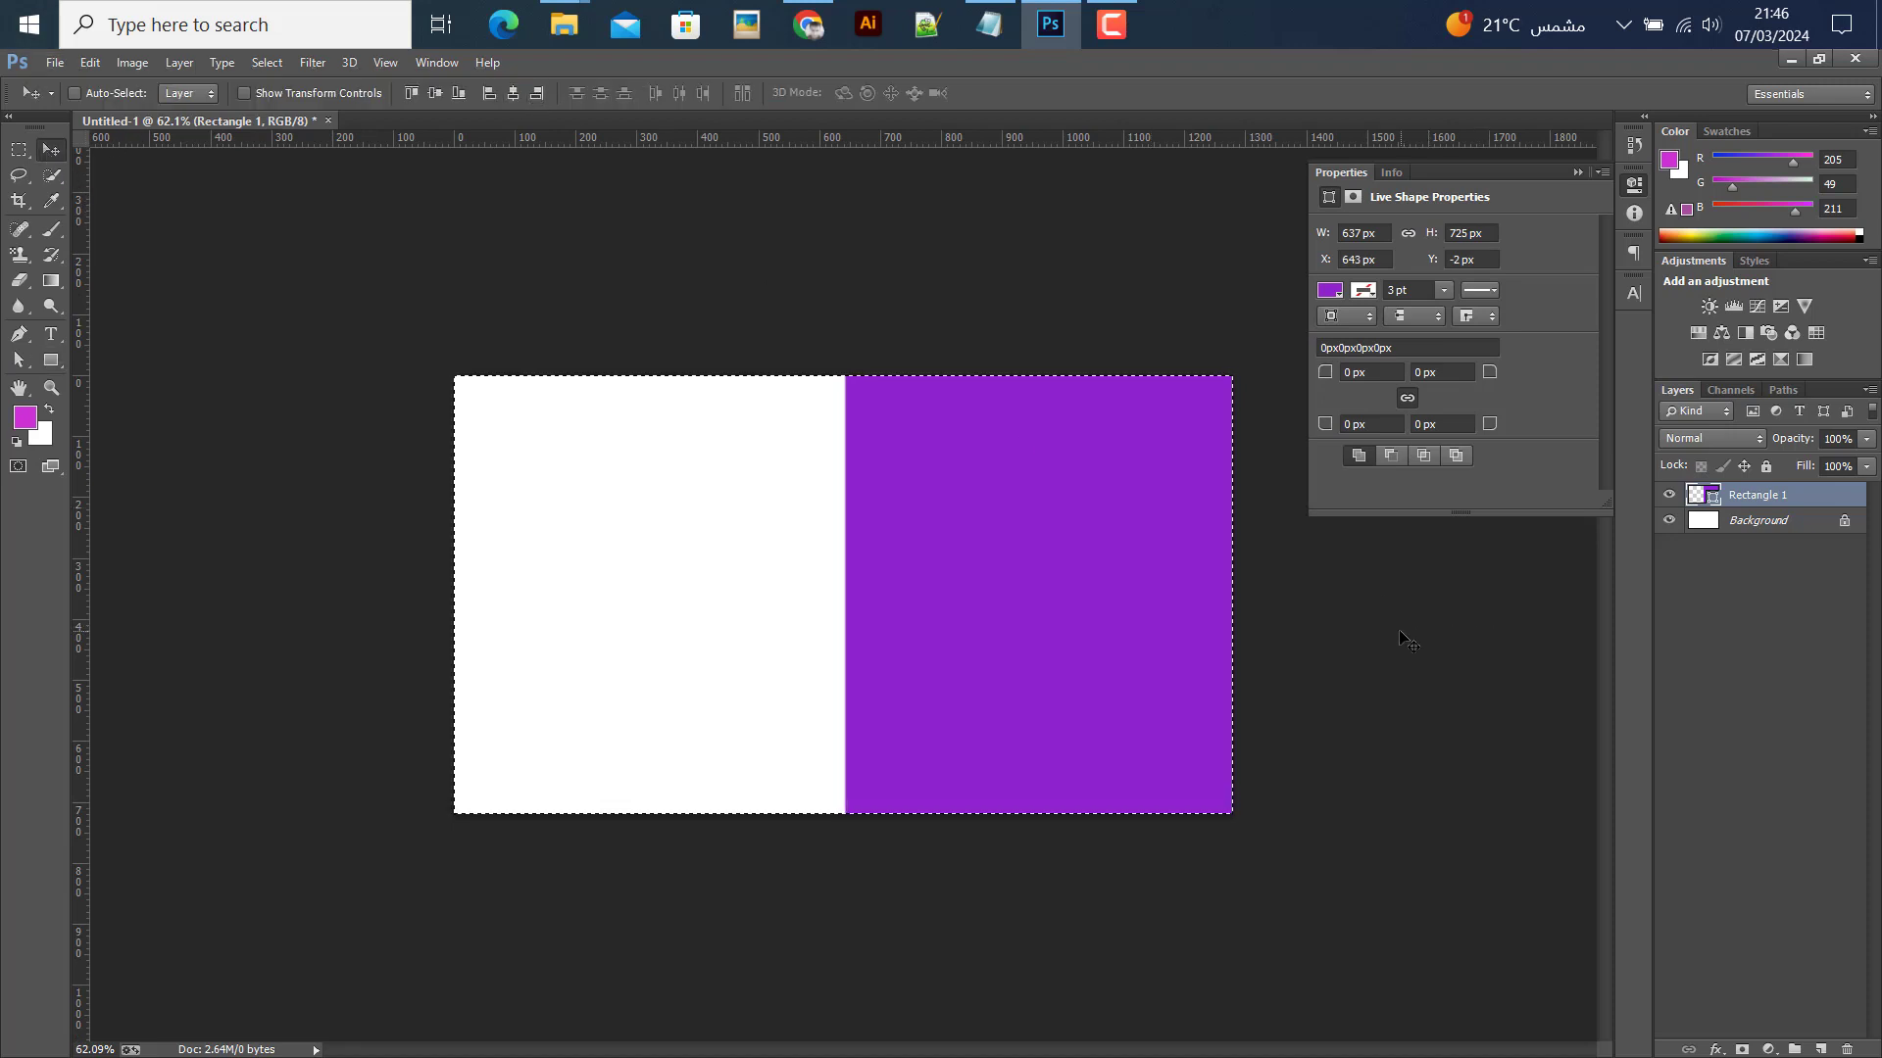
Slant the rectangle's left side by moving its lower-left corner far to the right, converting the live shape to a regular path
click(16, 362)
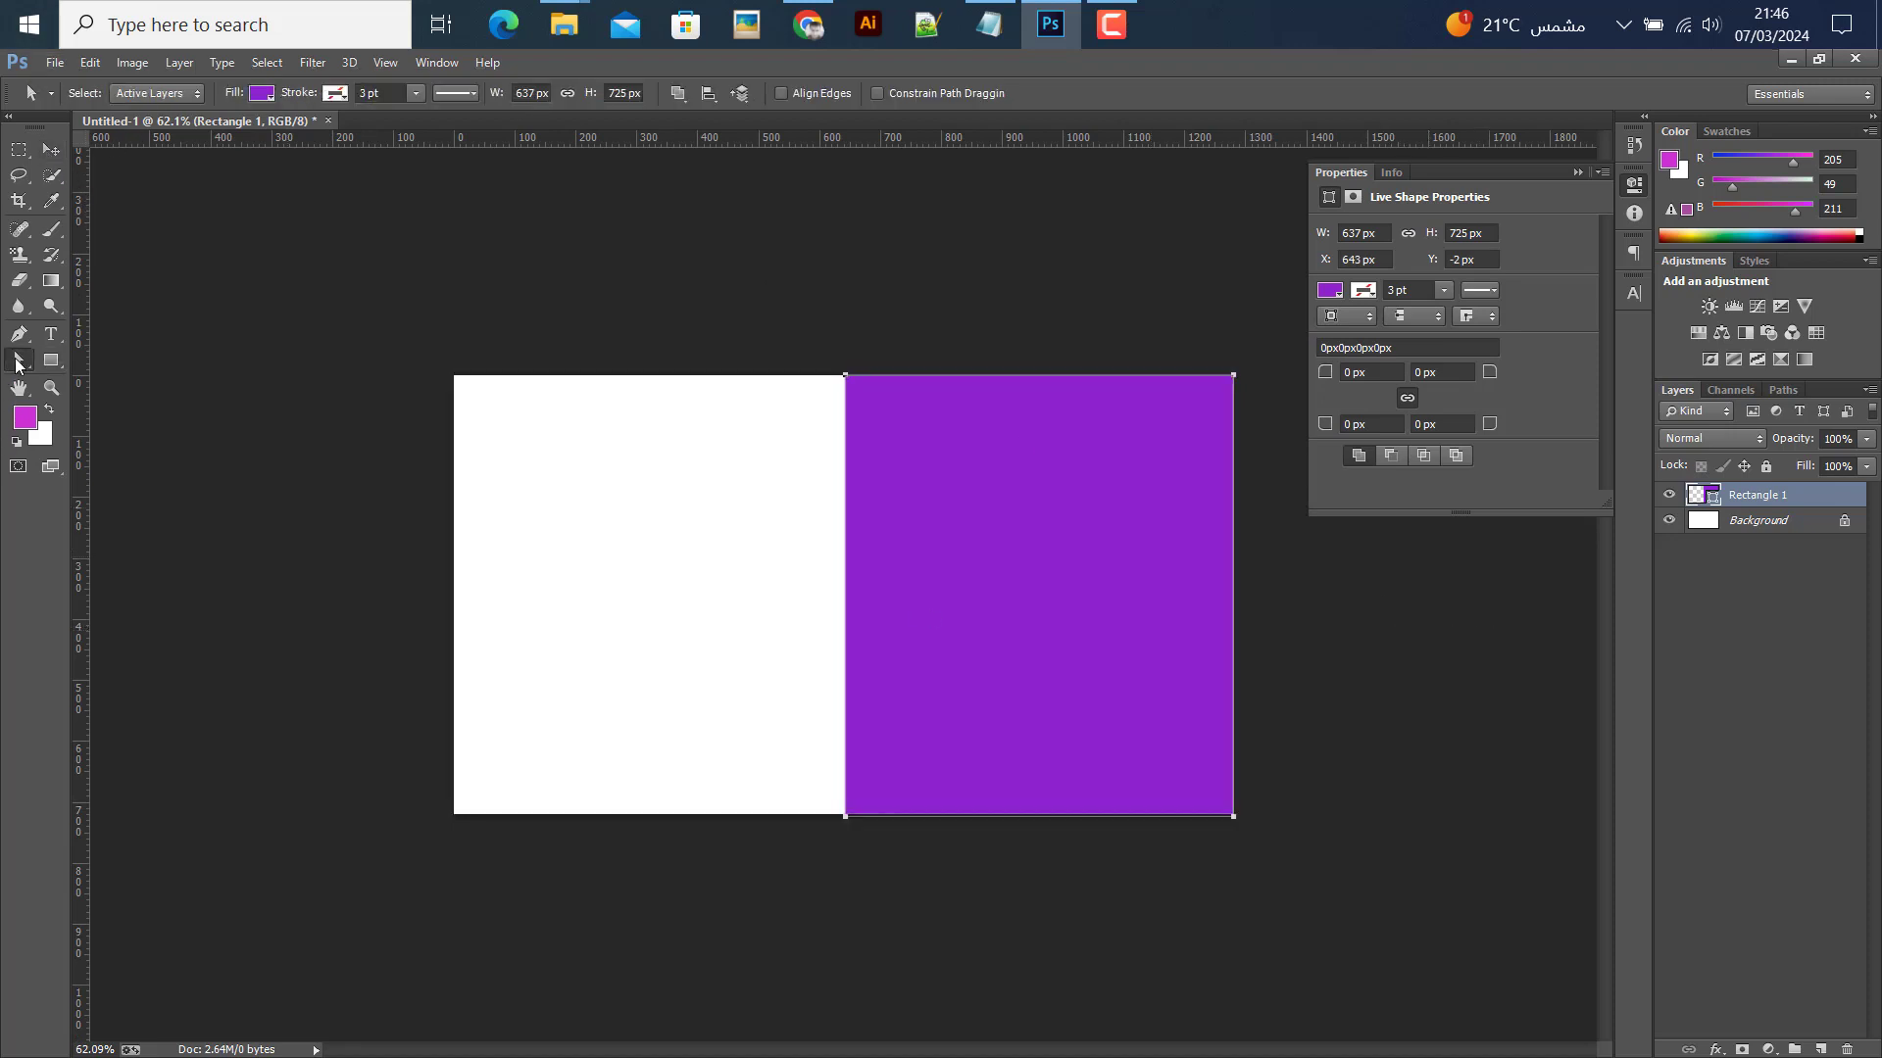
right_click(17, 361)
click(78, 379)
drag(937, 820, 1152, 816)
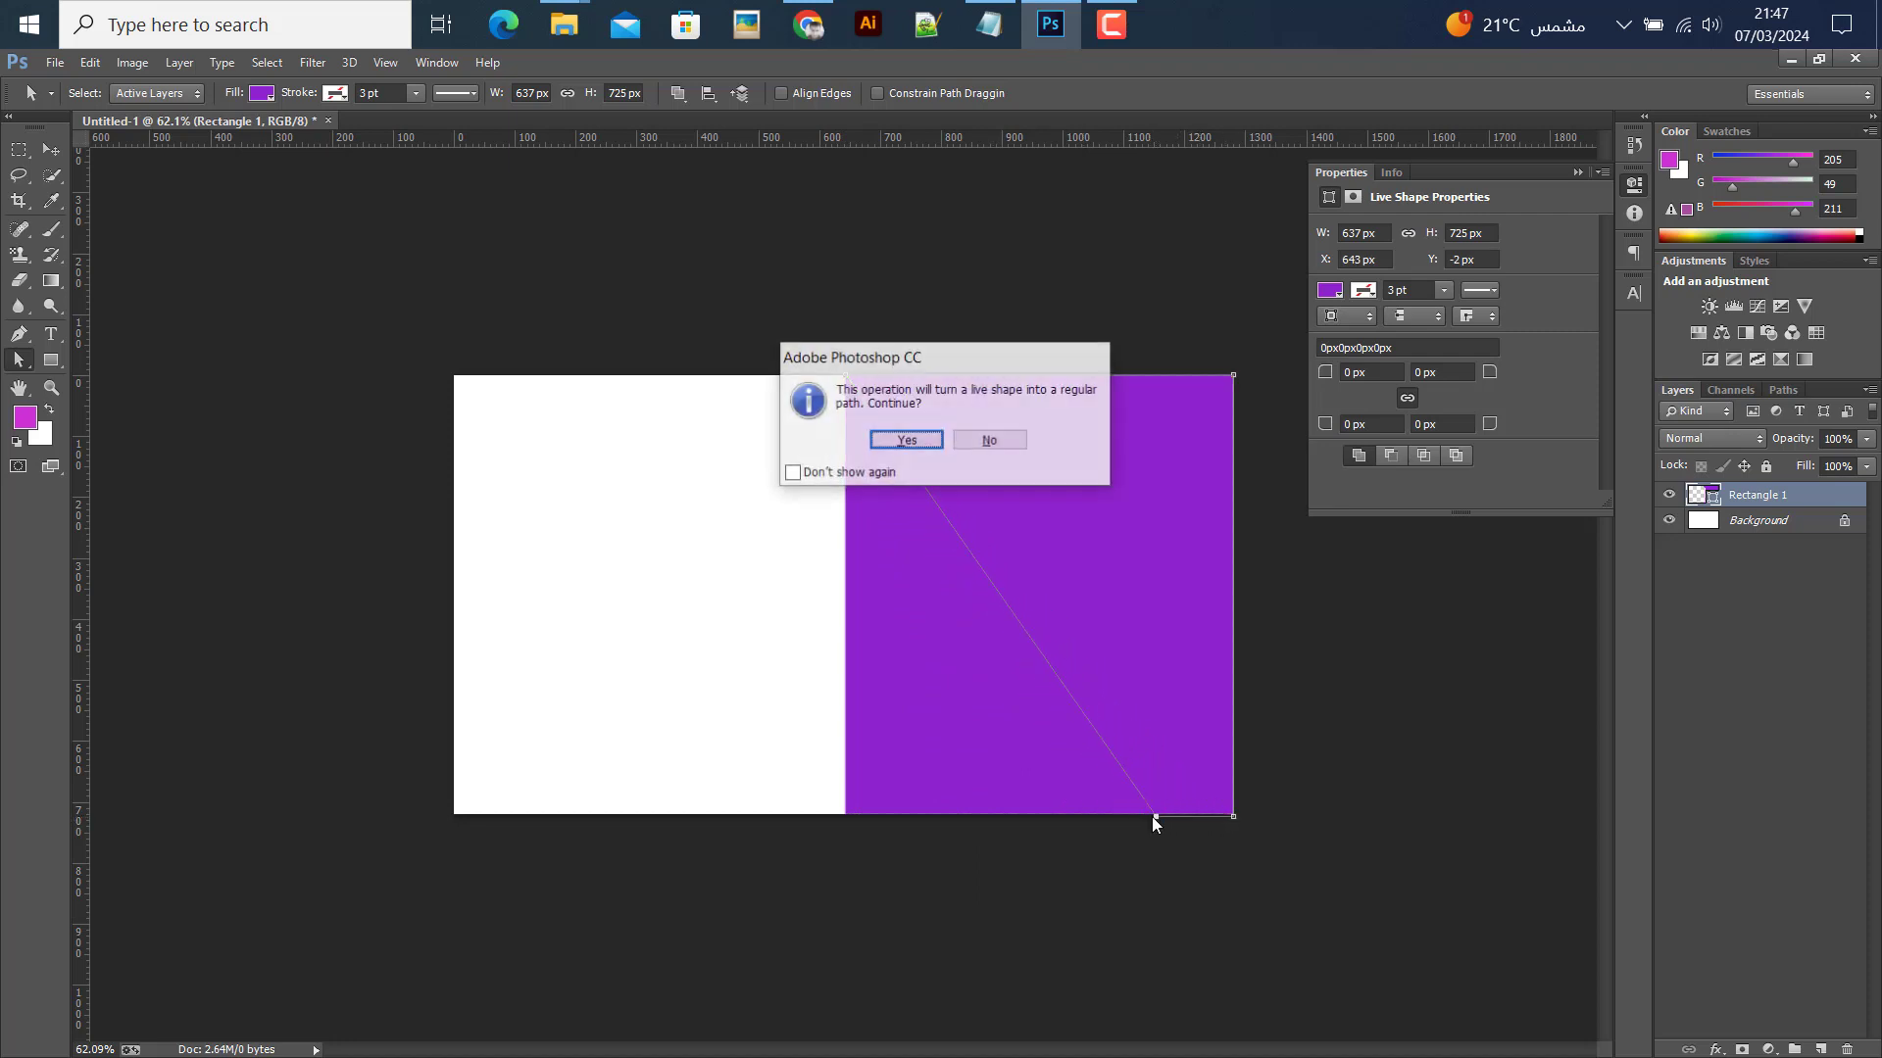
click(895, 441)
Move the slanted purple shape left and slightly down, and scale it up to about 105%
click(56, 139)
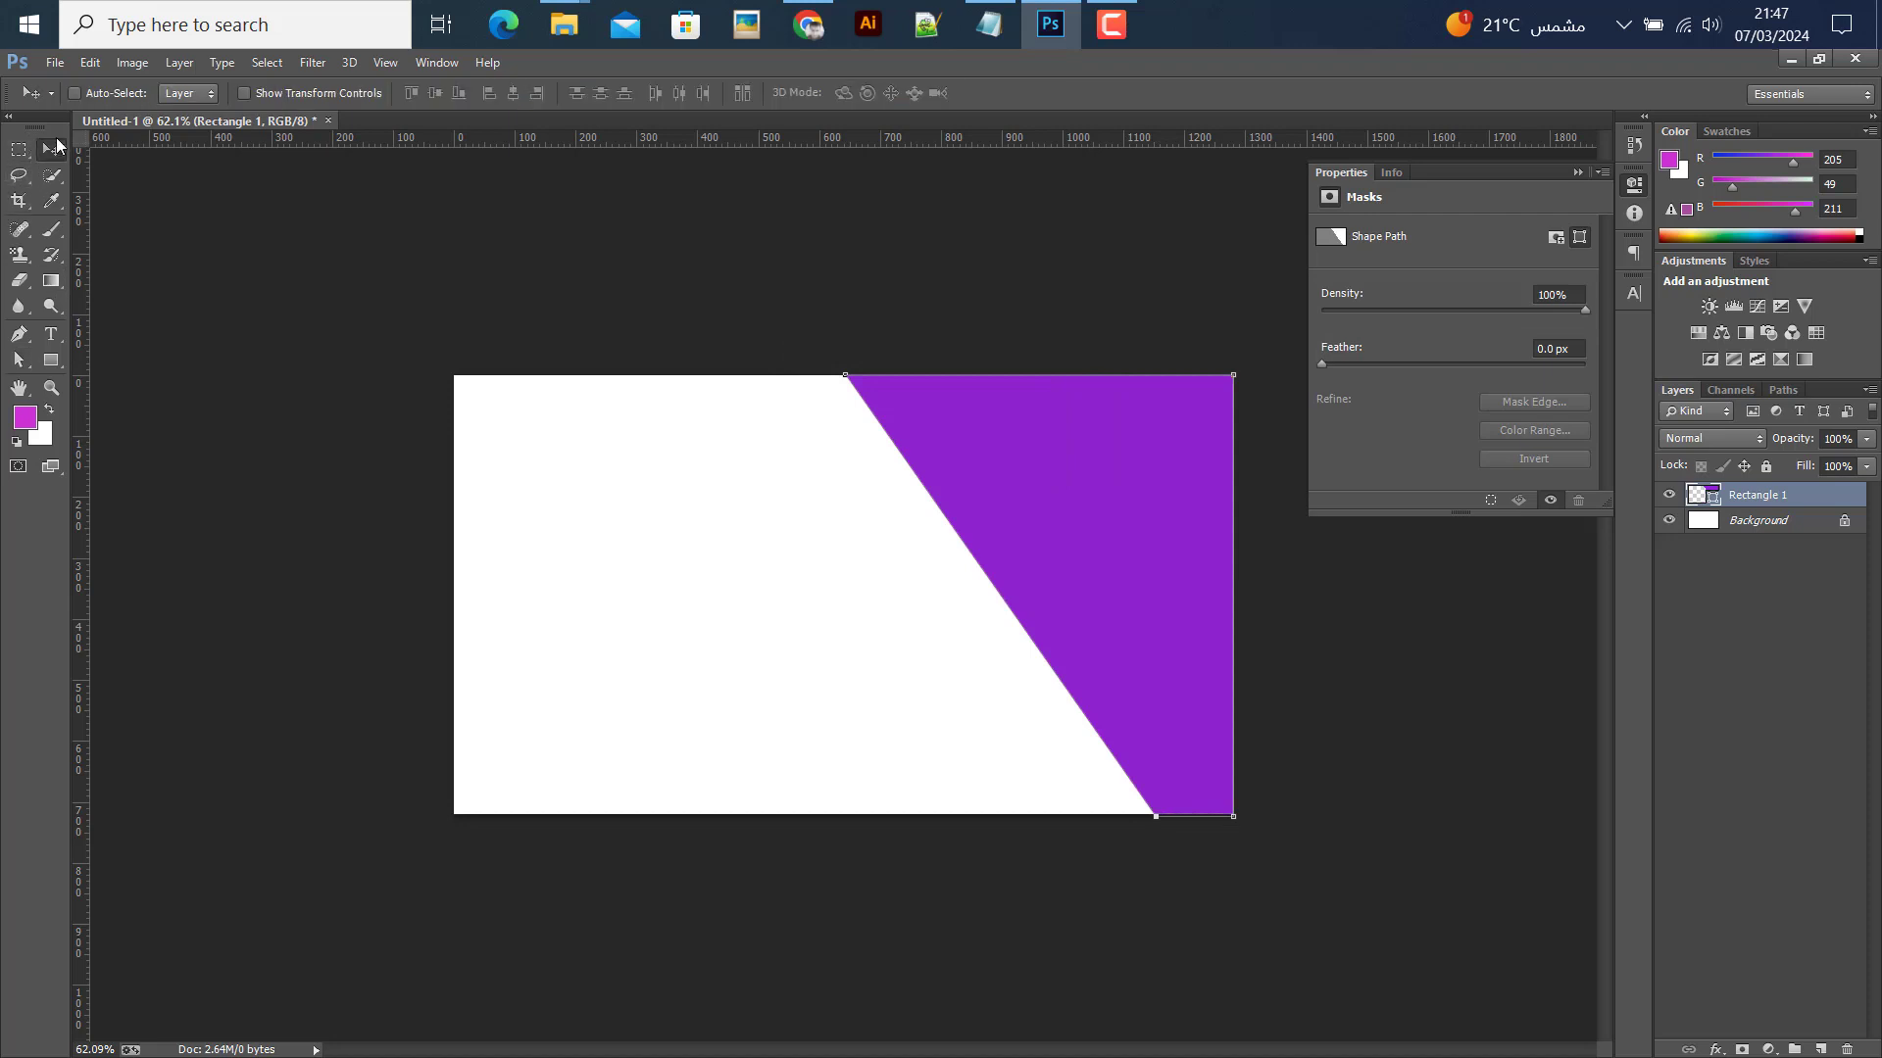
click(1099, 530)
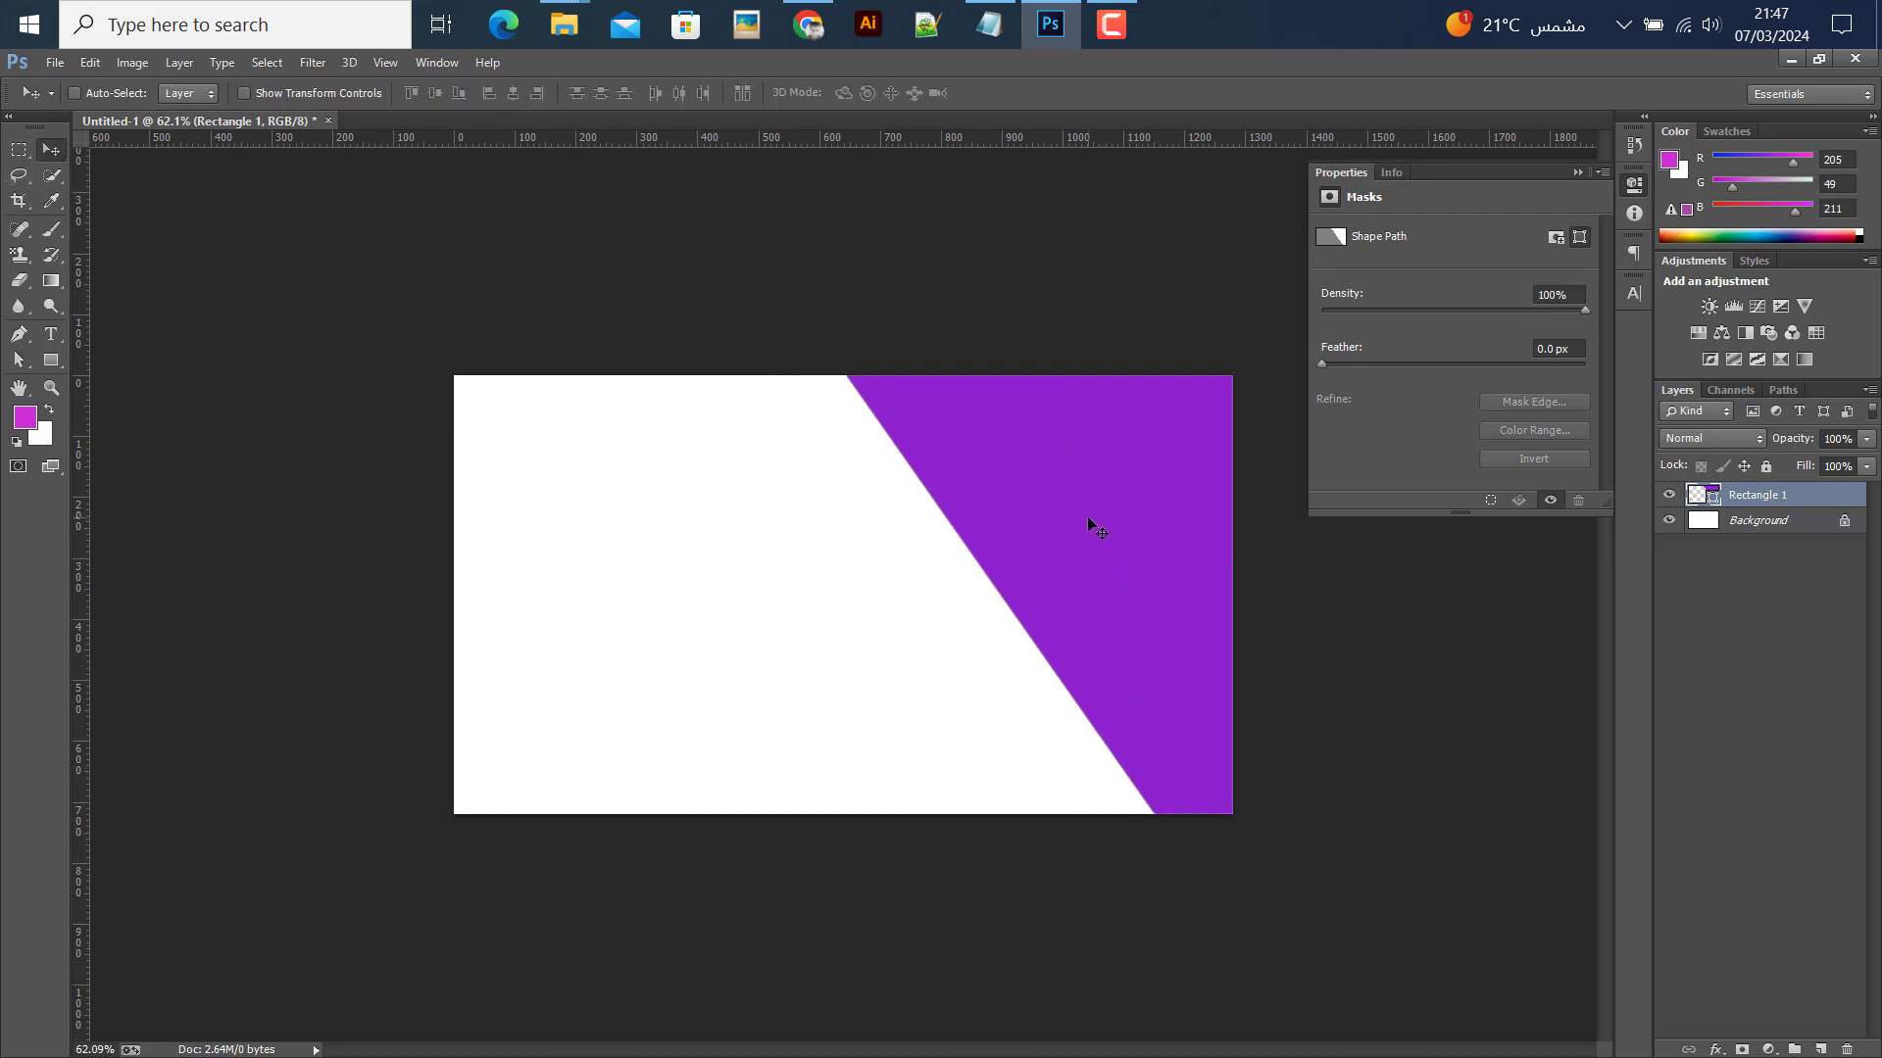
drag(1079, 510, 1021, 521)
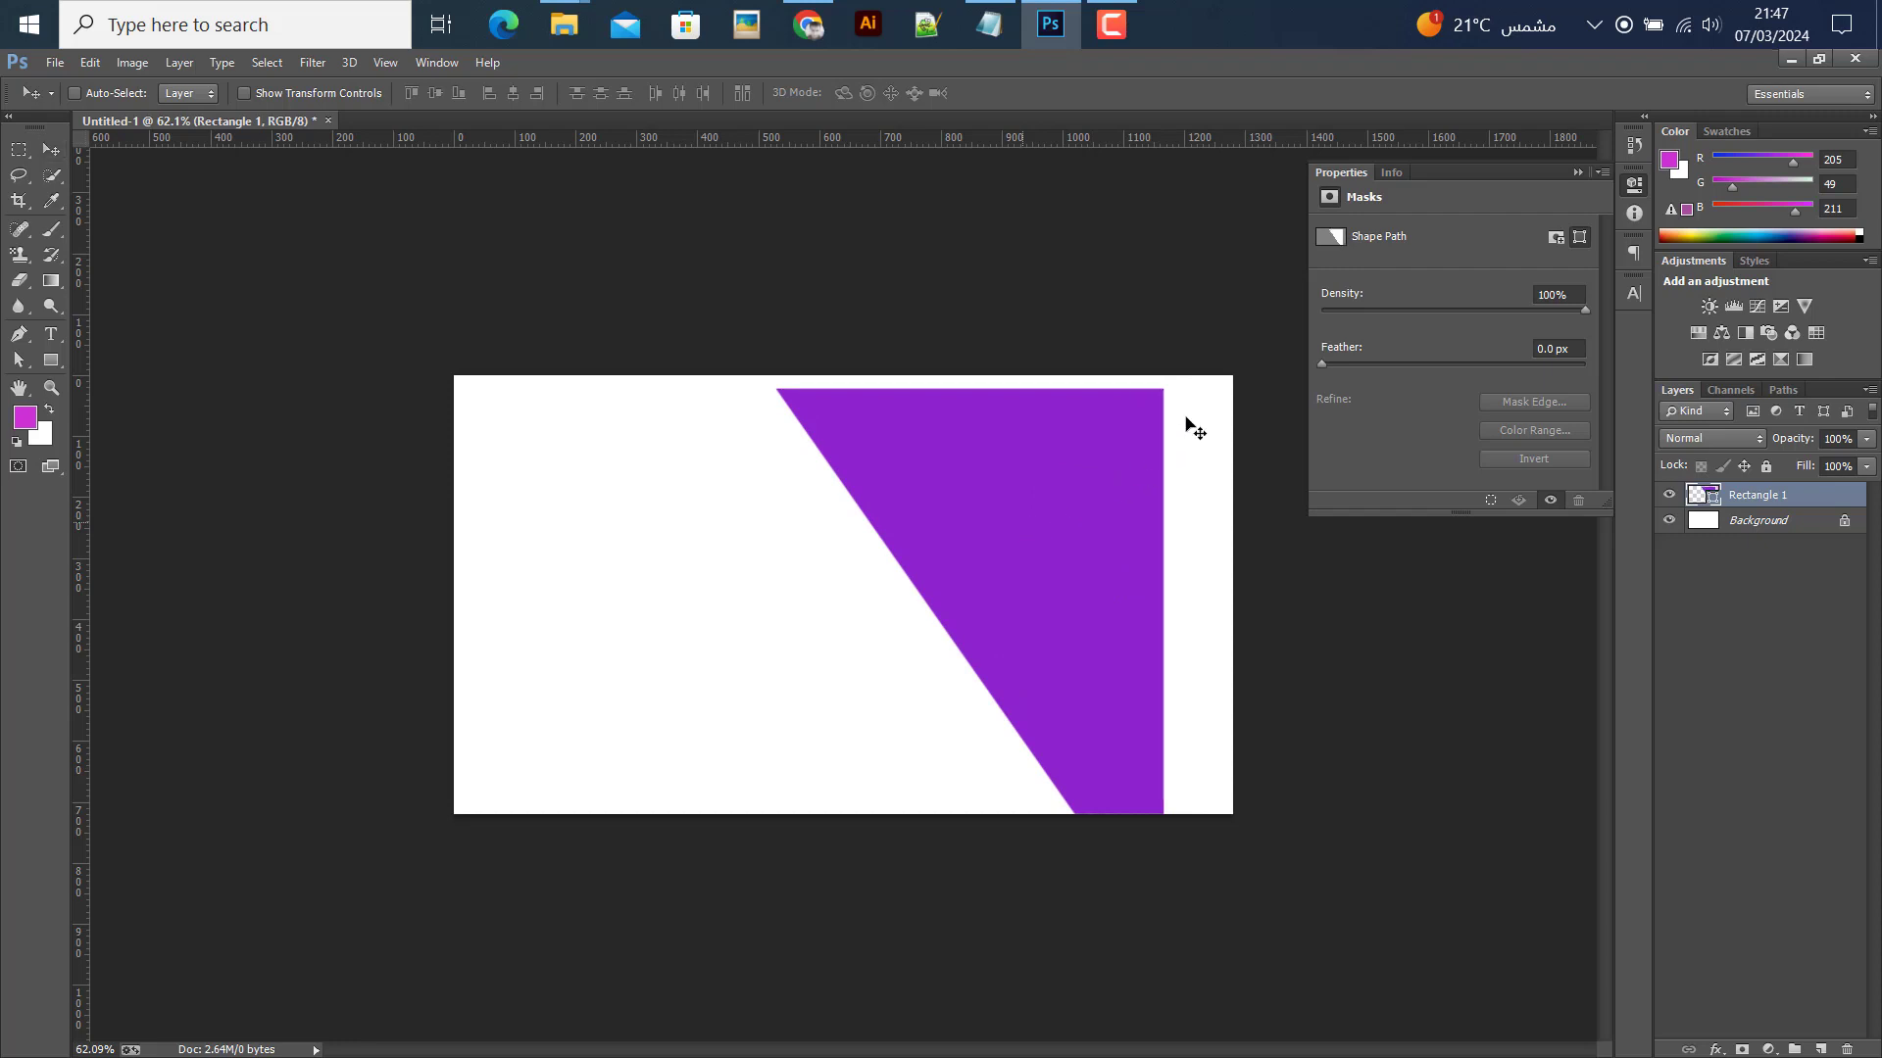
key(ctrl+t)
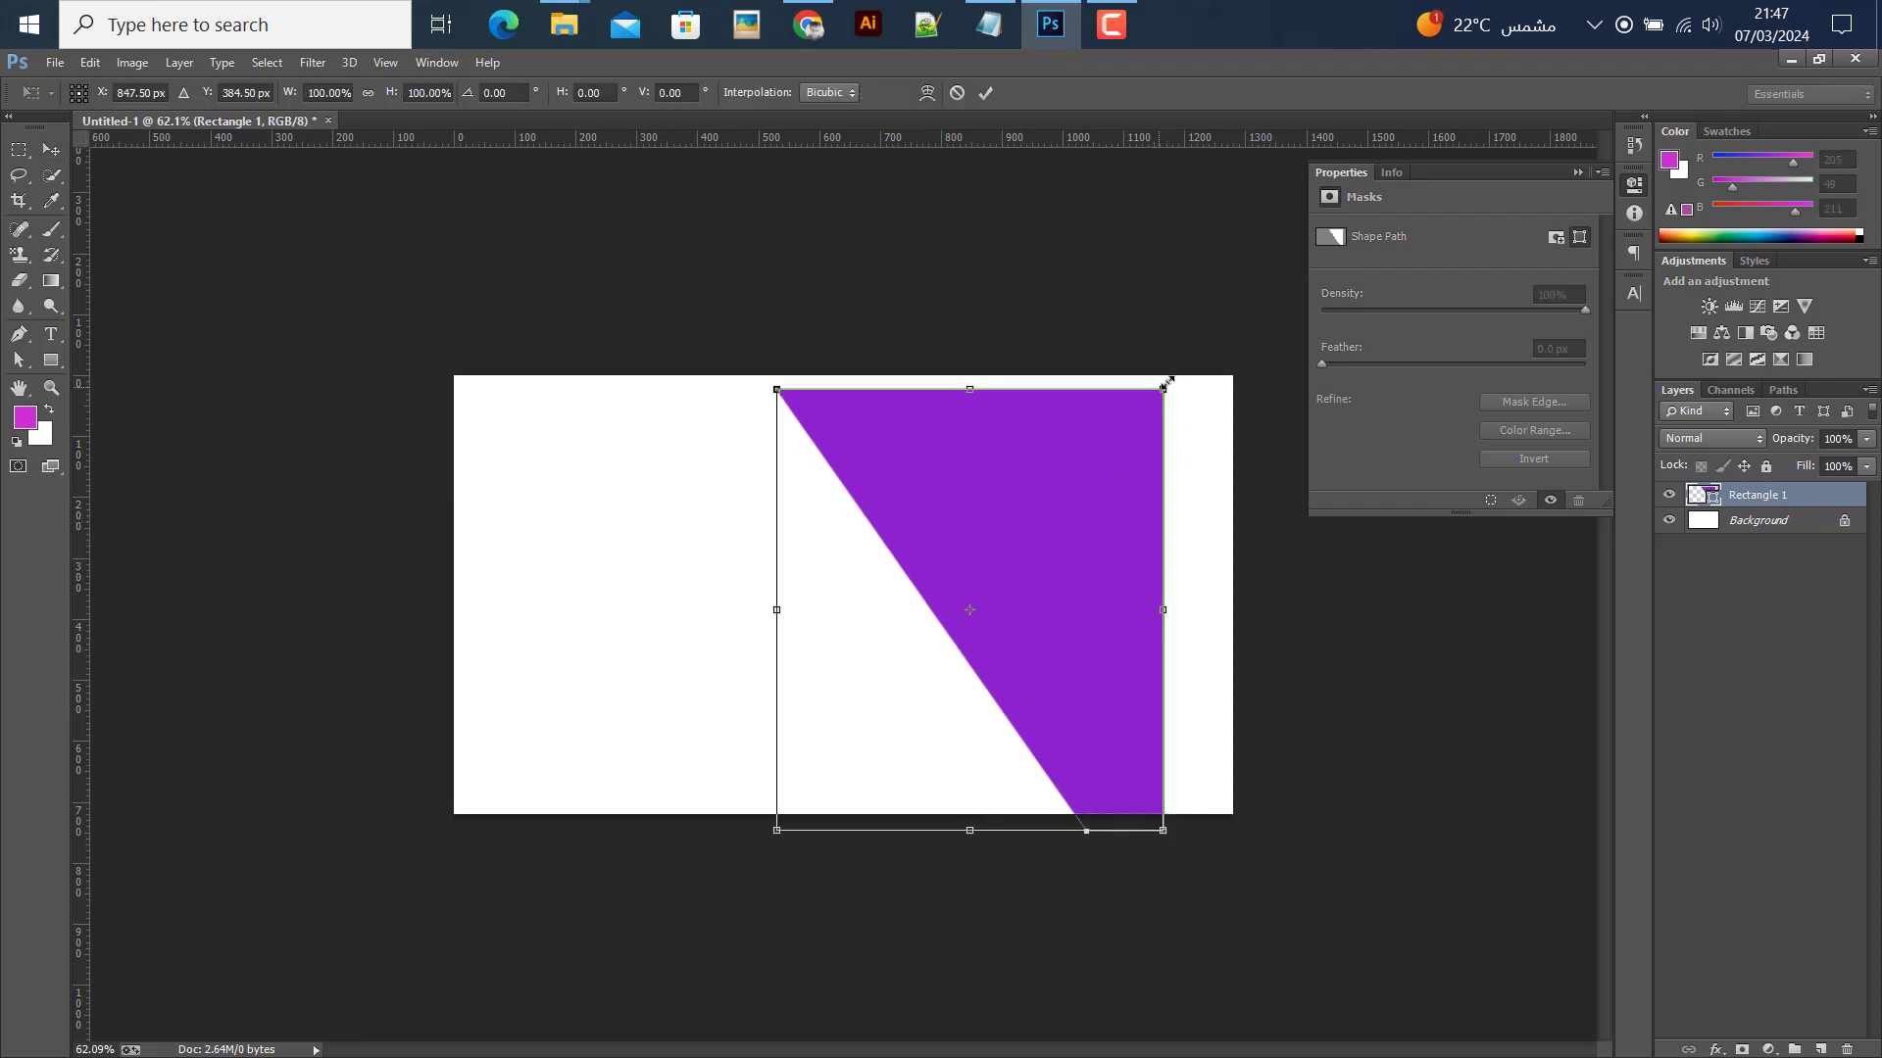
drag(1166, 382, 1175, 377)
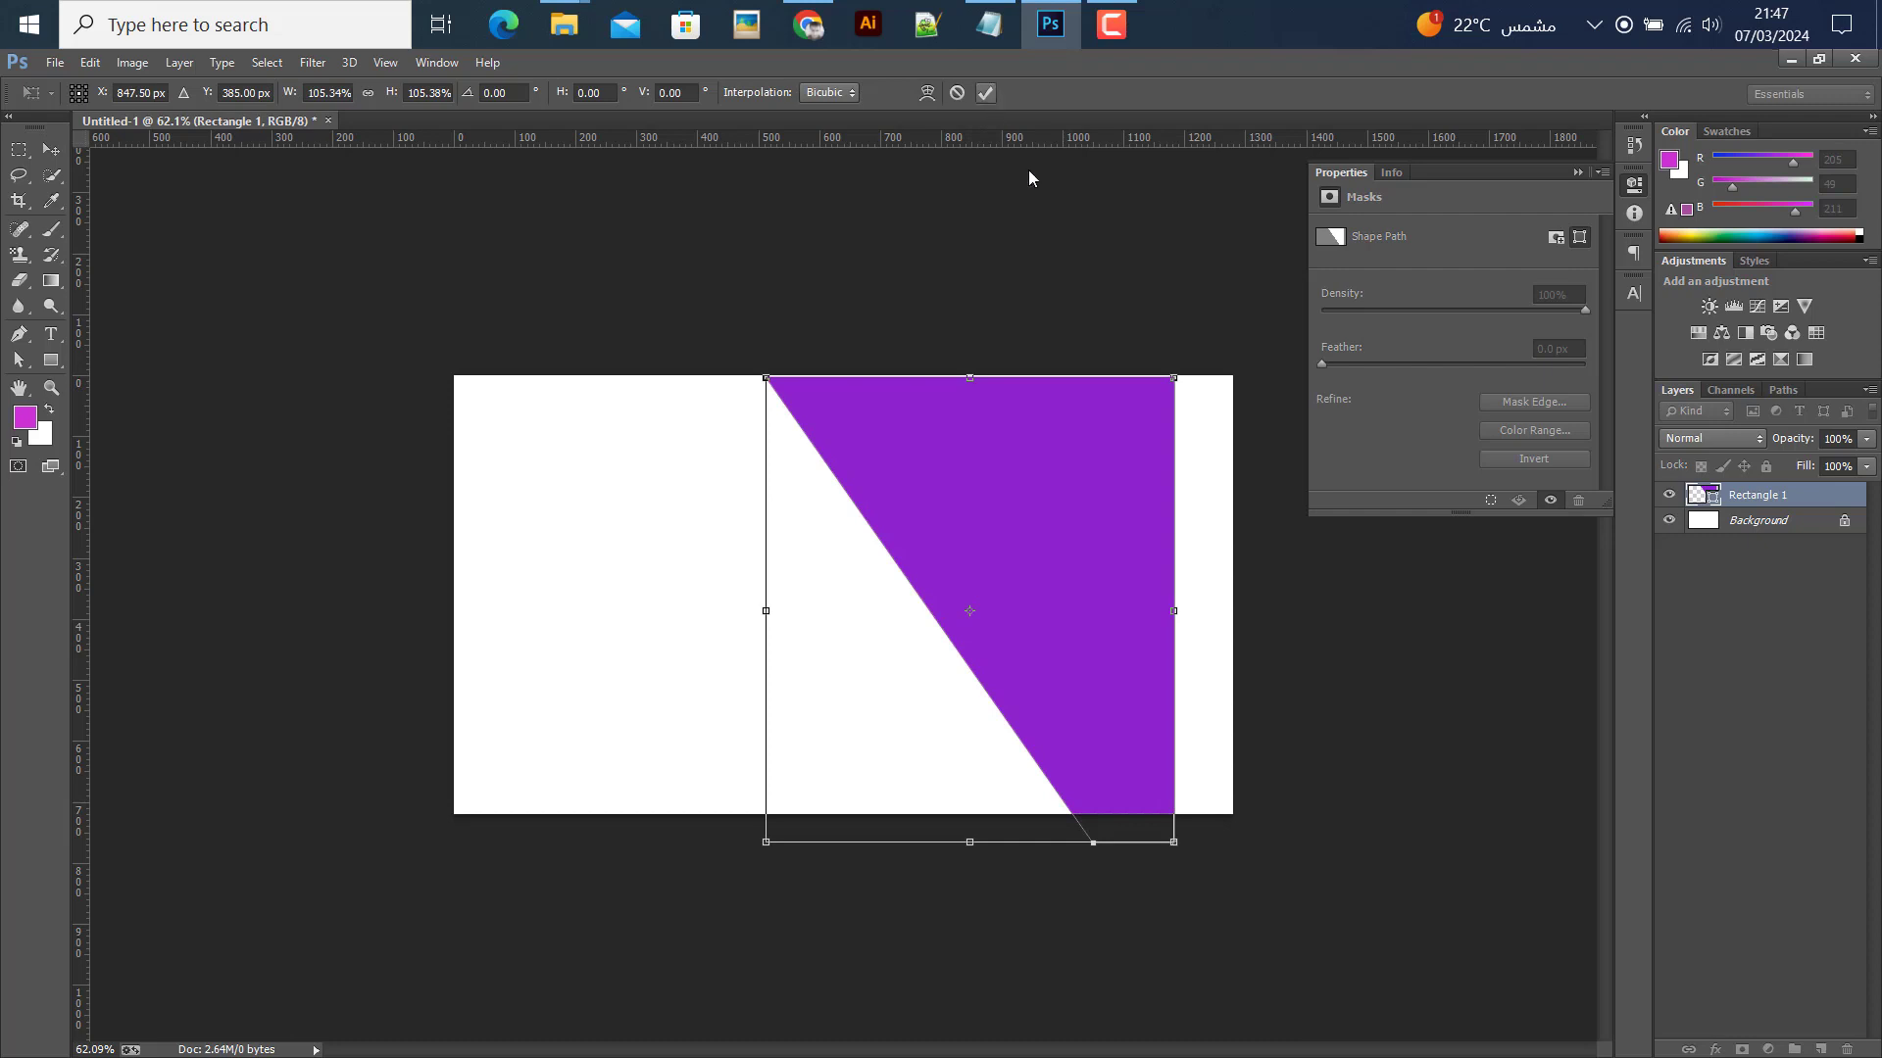
key(Return)
Reposition the purple shape to leave narrow white margins along the canvas's top and right edges
drag(1076, 546, 1106, 576)
key(Up)
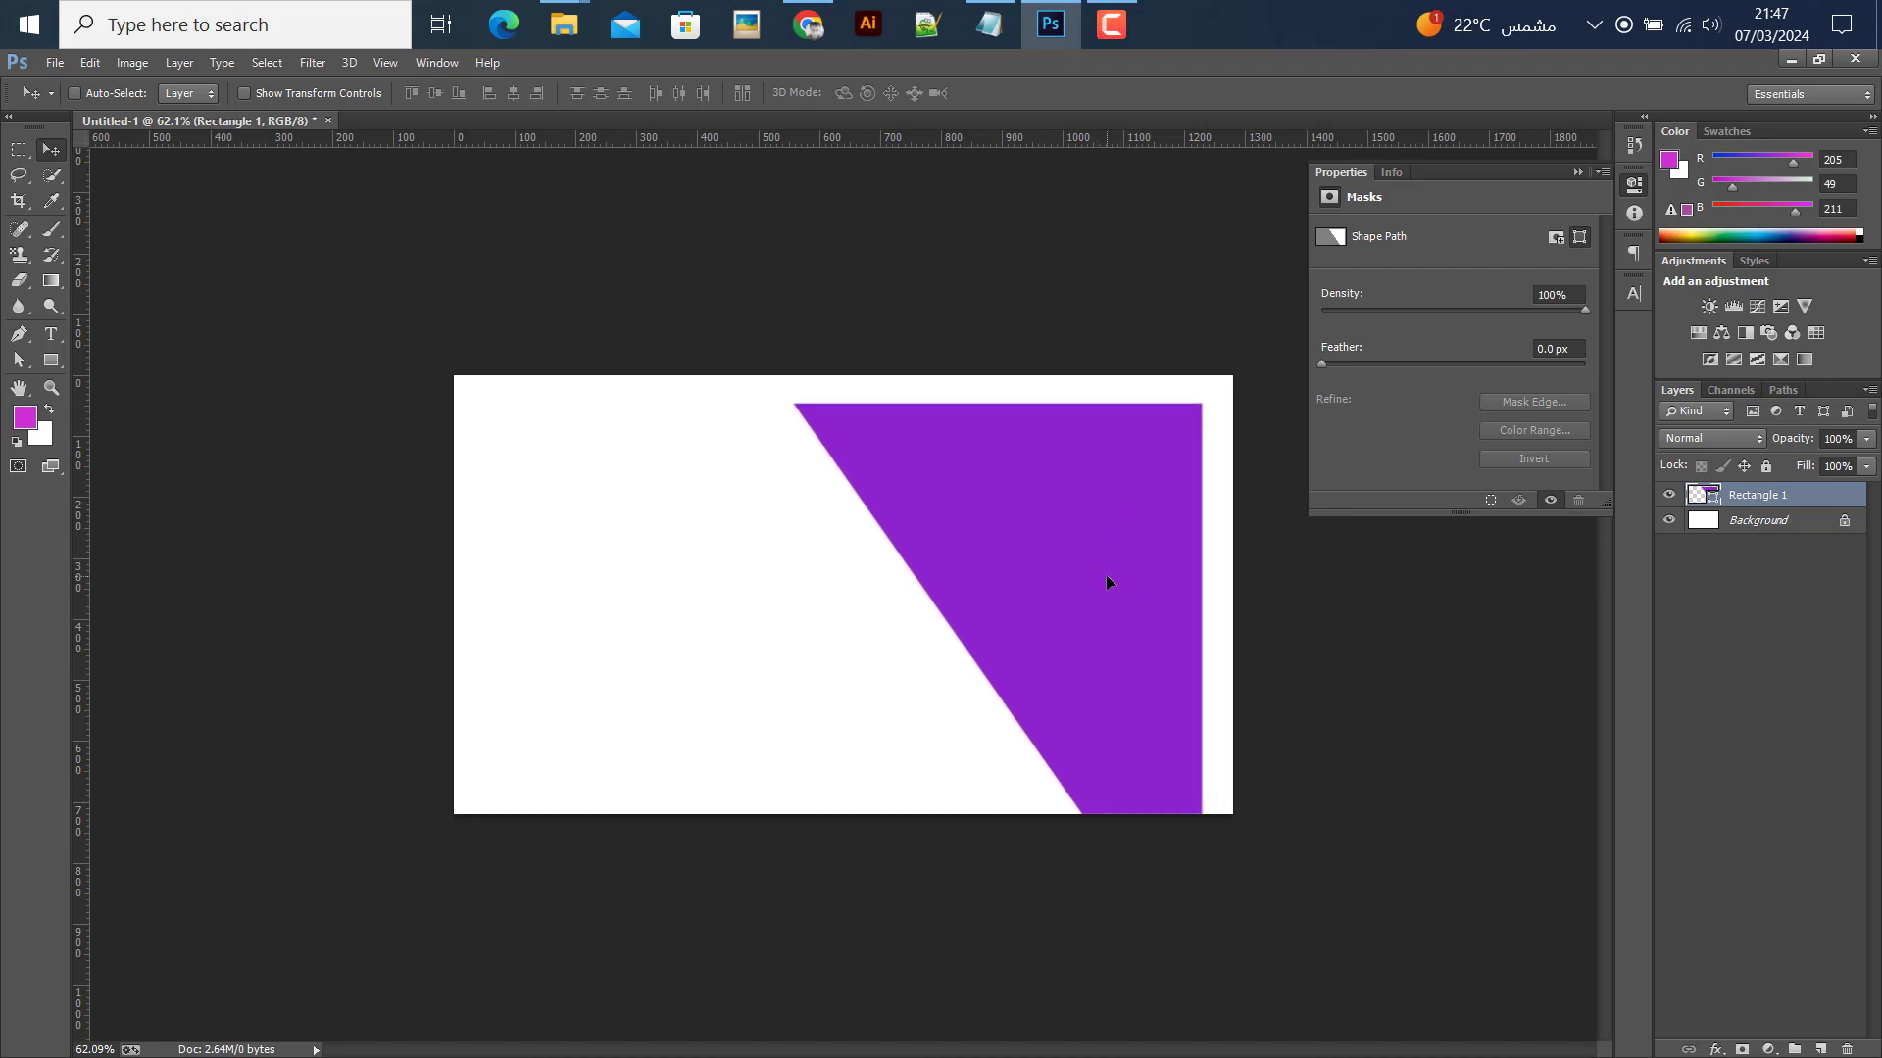
key(shift+Right)
key(shift+Left)
key(shift+Right)
key(Up)
key(Up)
key(Up)
key(Up)
key(Up)
key(Up)
key(Up)
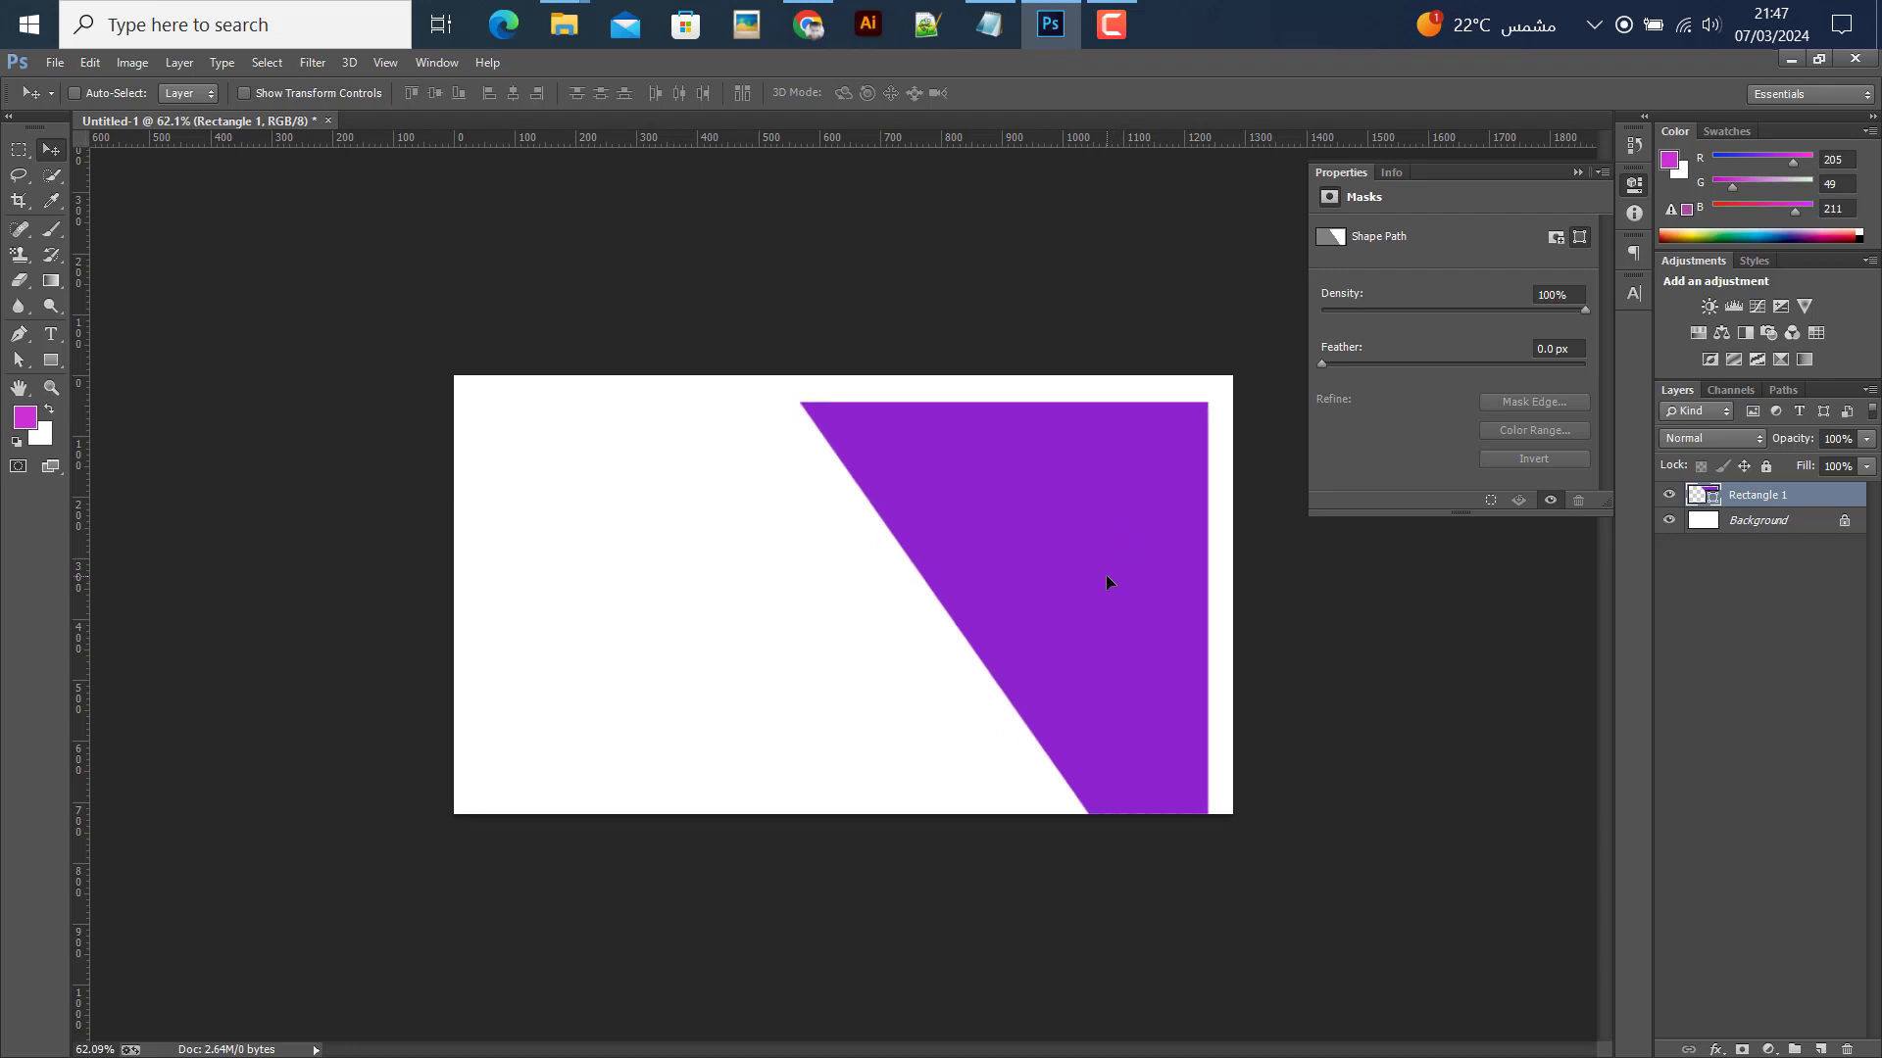
key(Down)
key(Down)
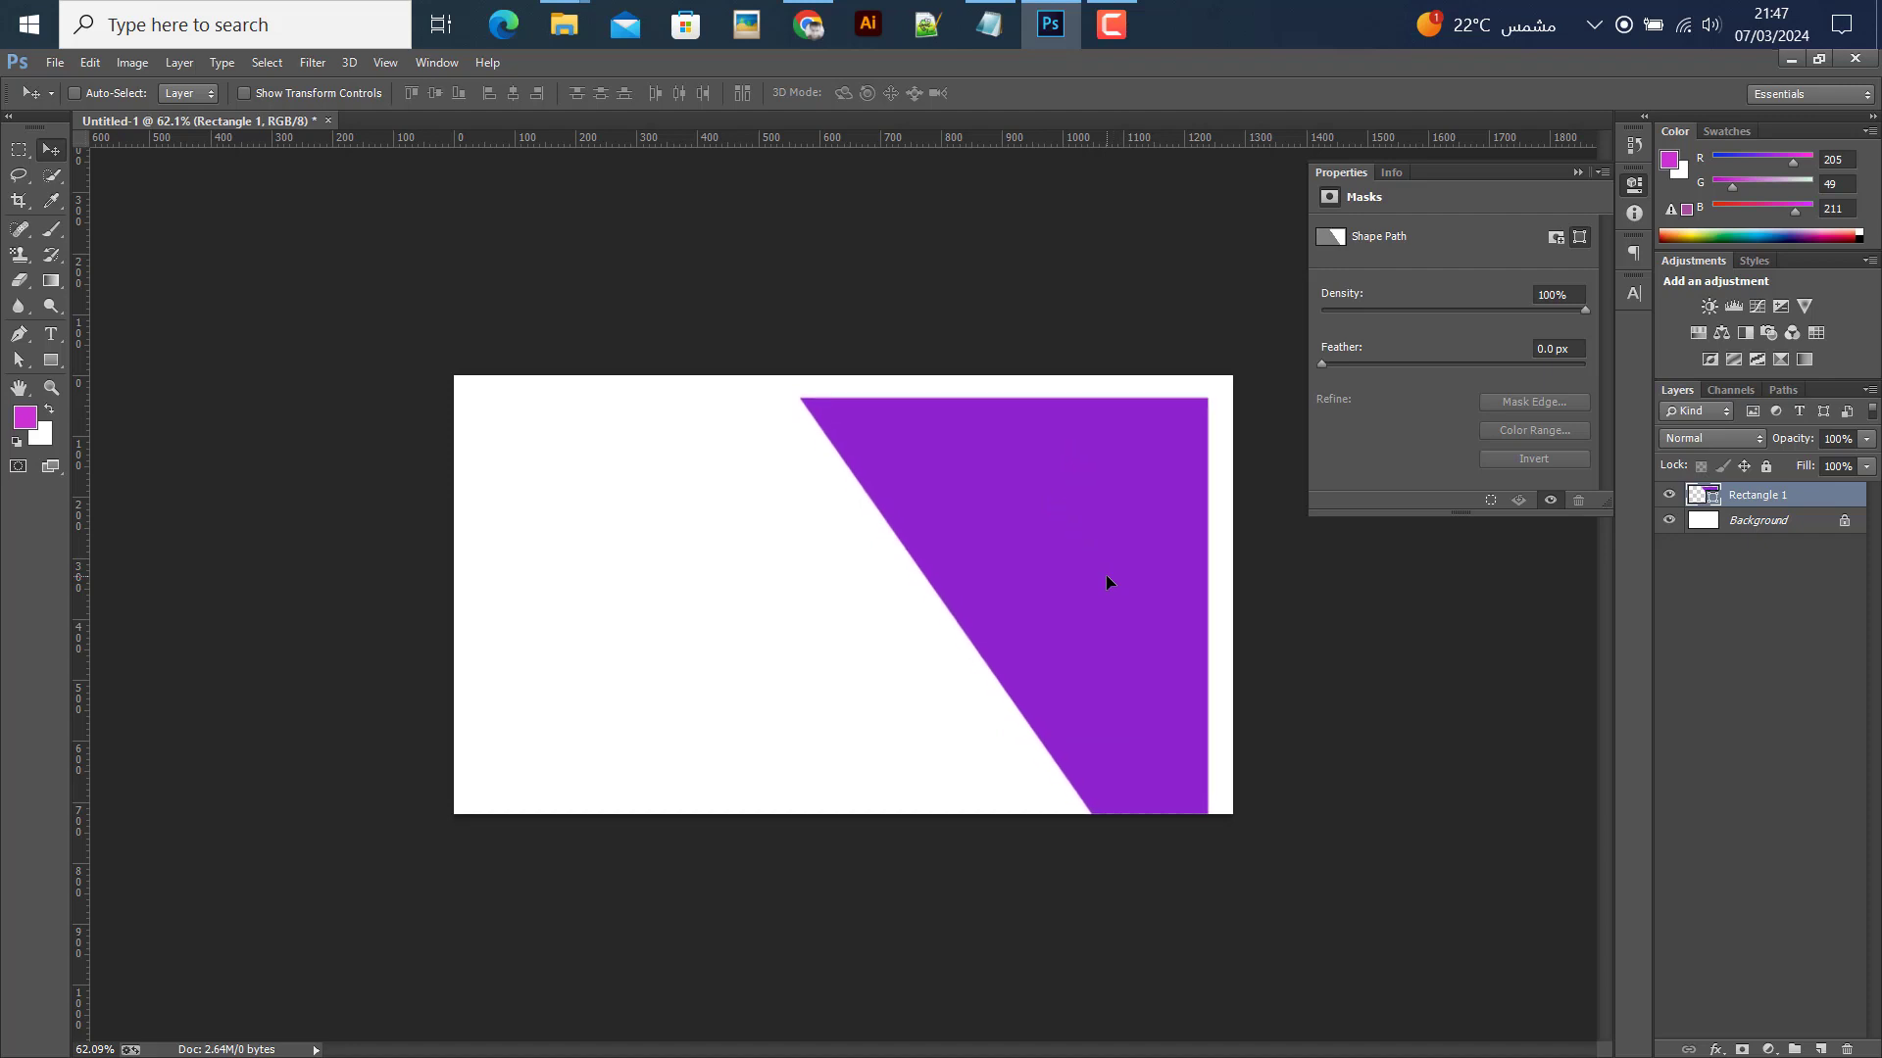
key(Up)
key(Down)
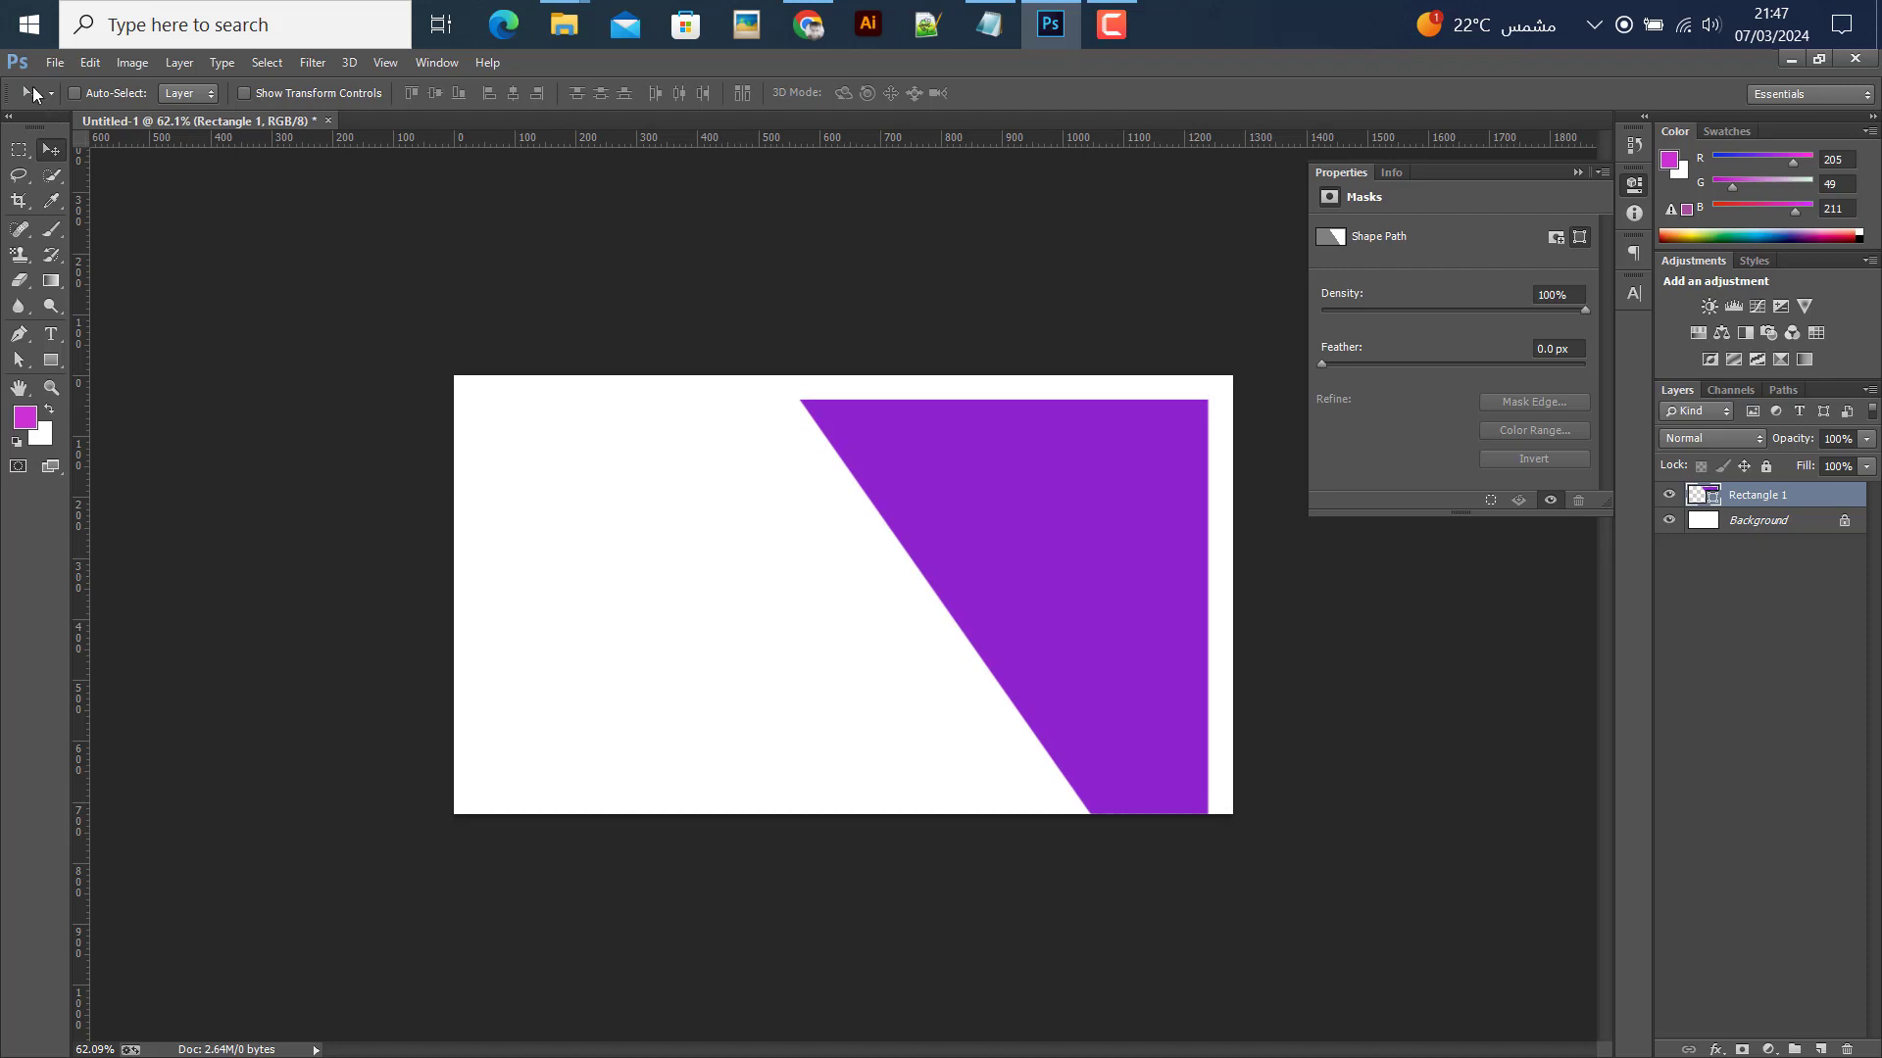
Place young-successful-businessman-posing-with-crossed-arms.jpg on the canvas and enlarge it proportionally beyond the canvas height
click(55, 62)
click(270, 483)
click(737, 239)
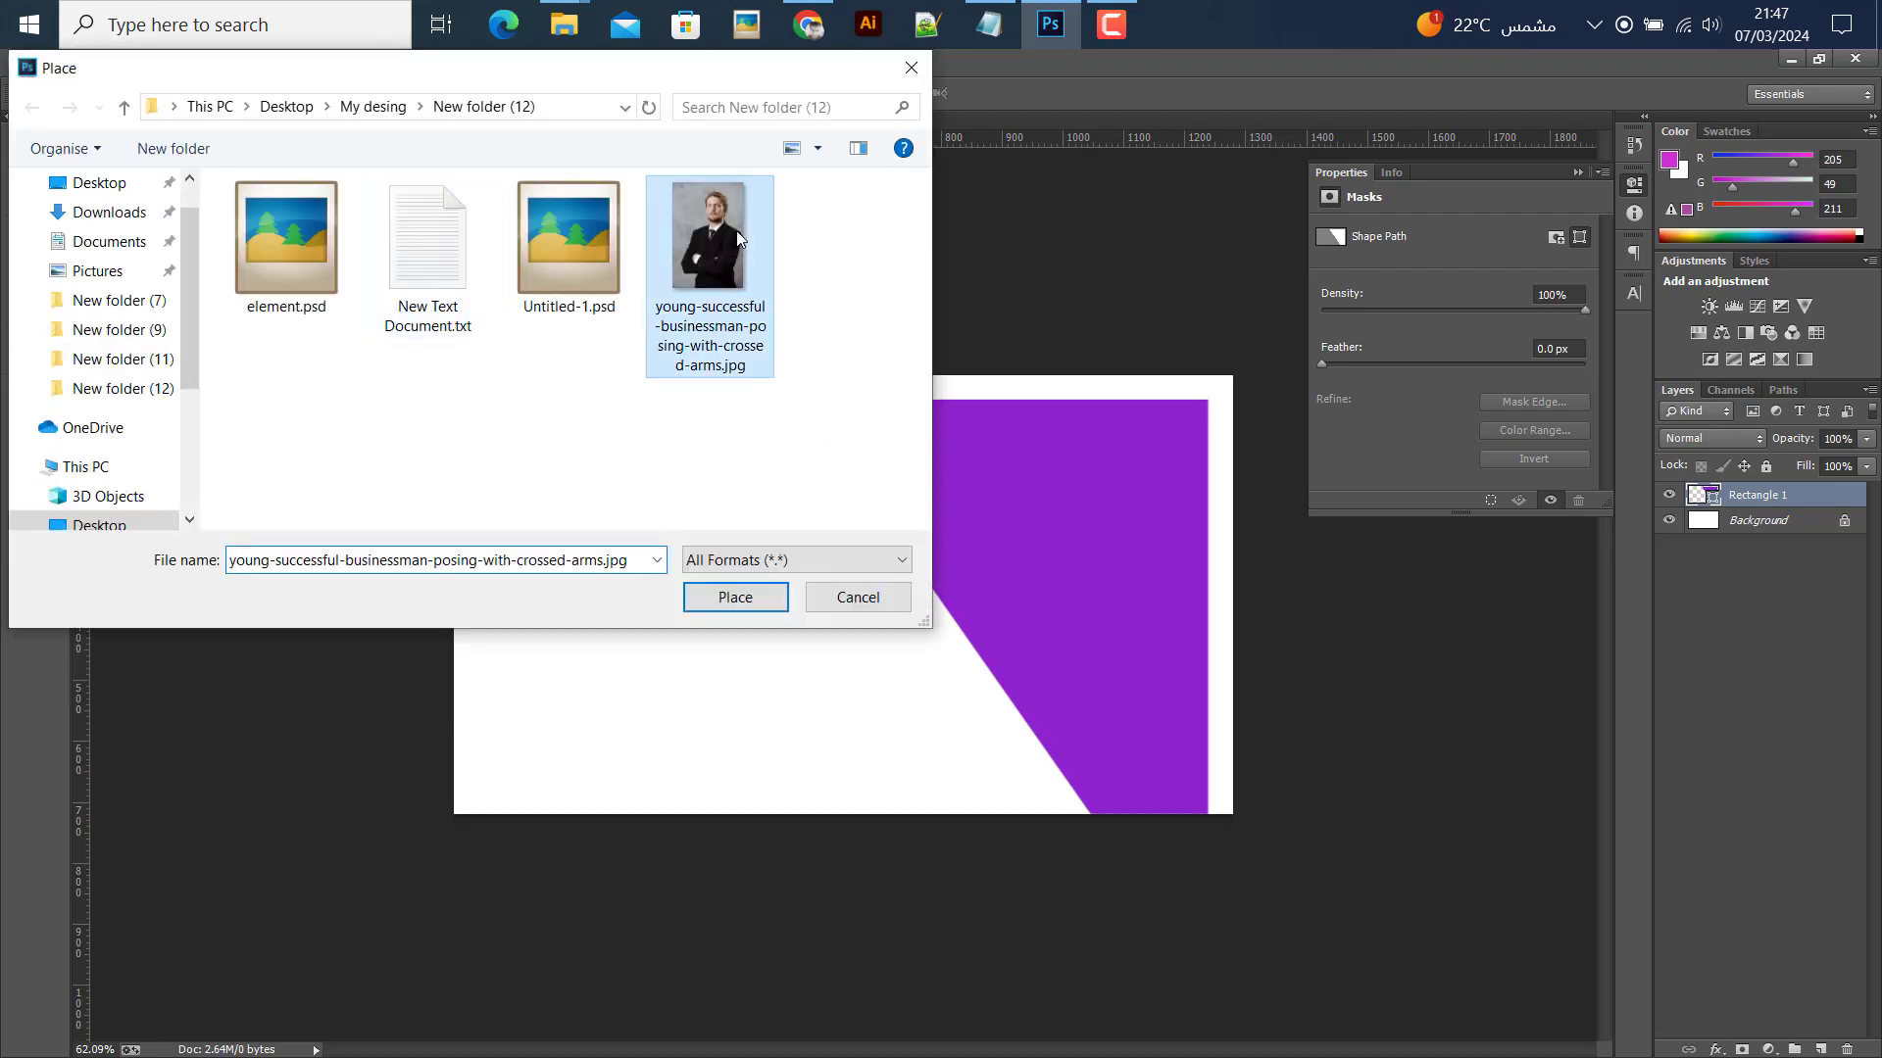
click(730, 599)
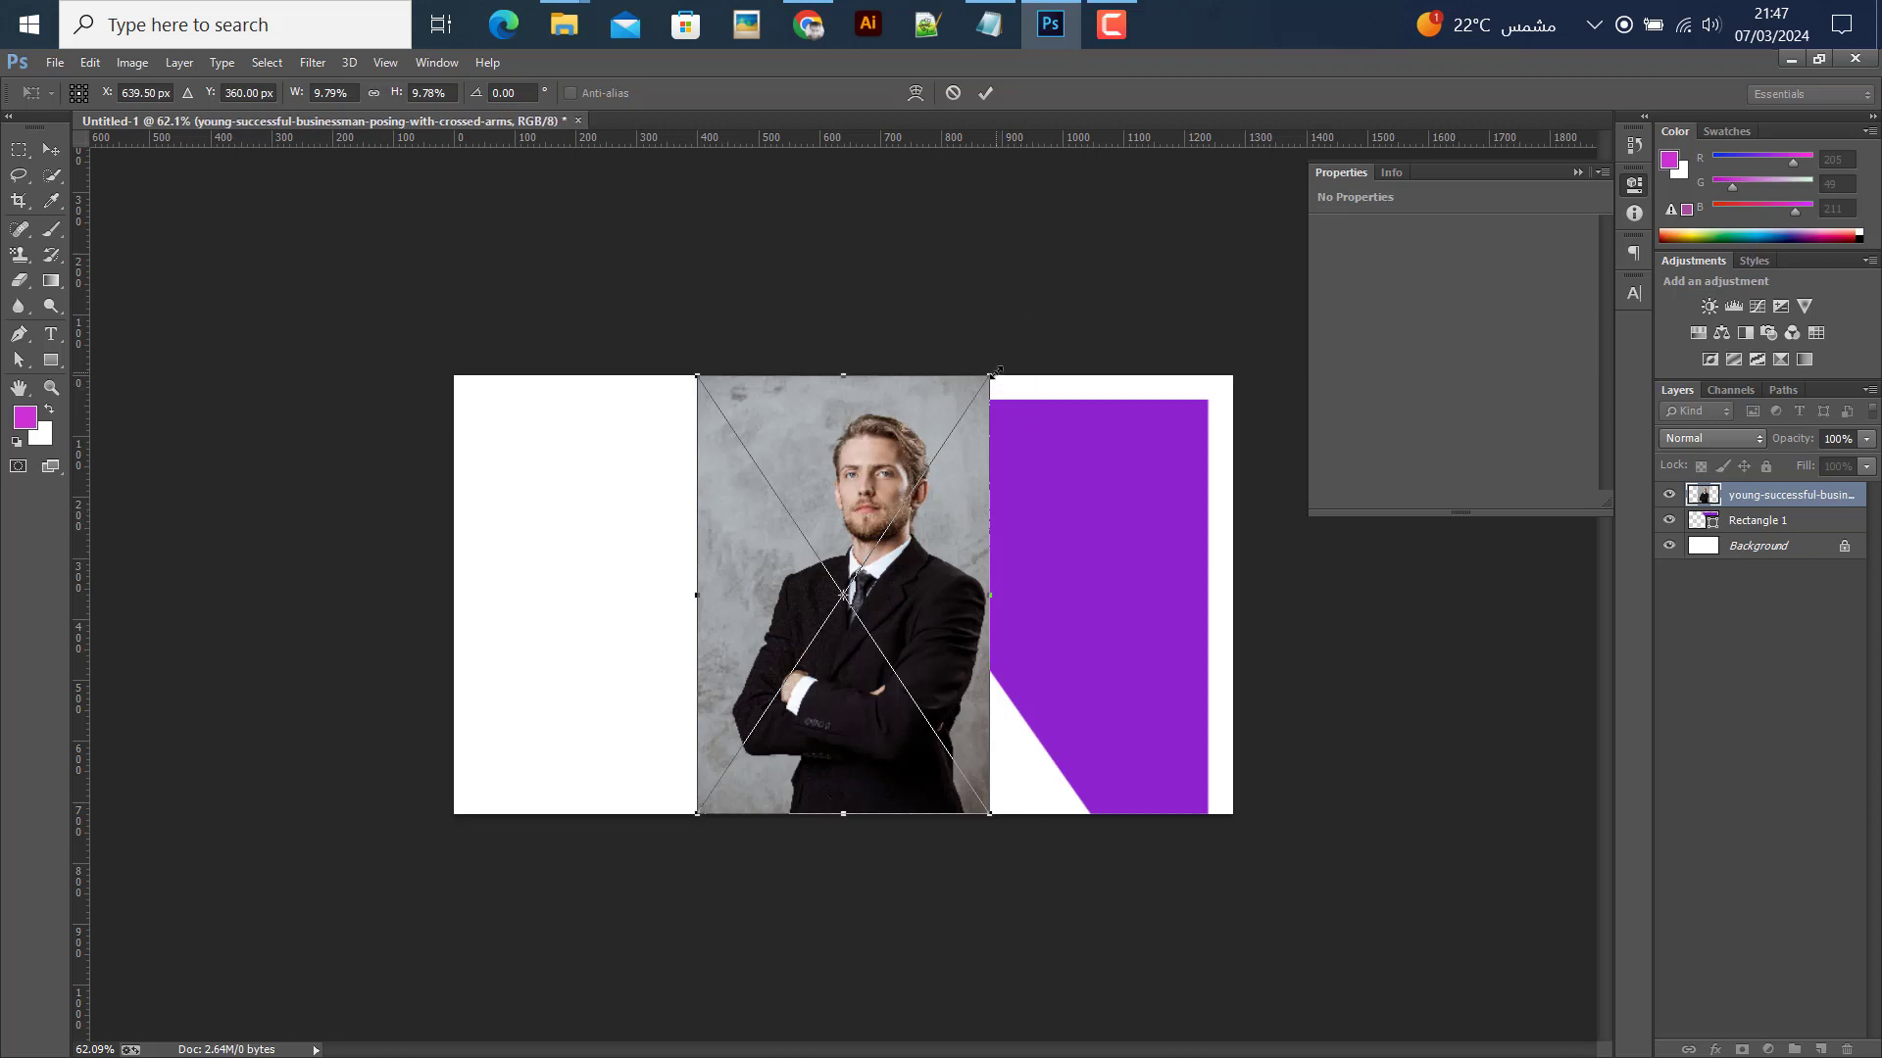
drag(1043, 328, 1114, 247)
click(986, 92)
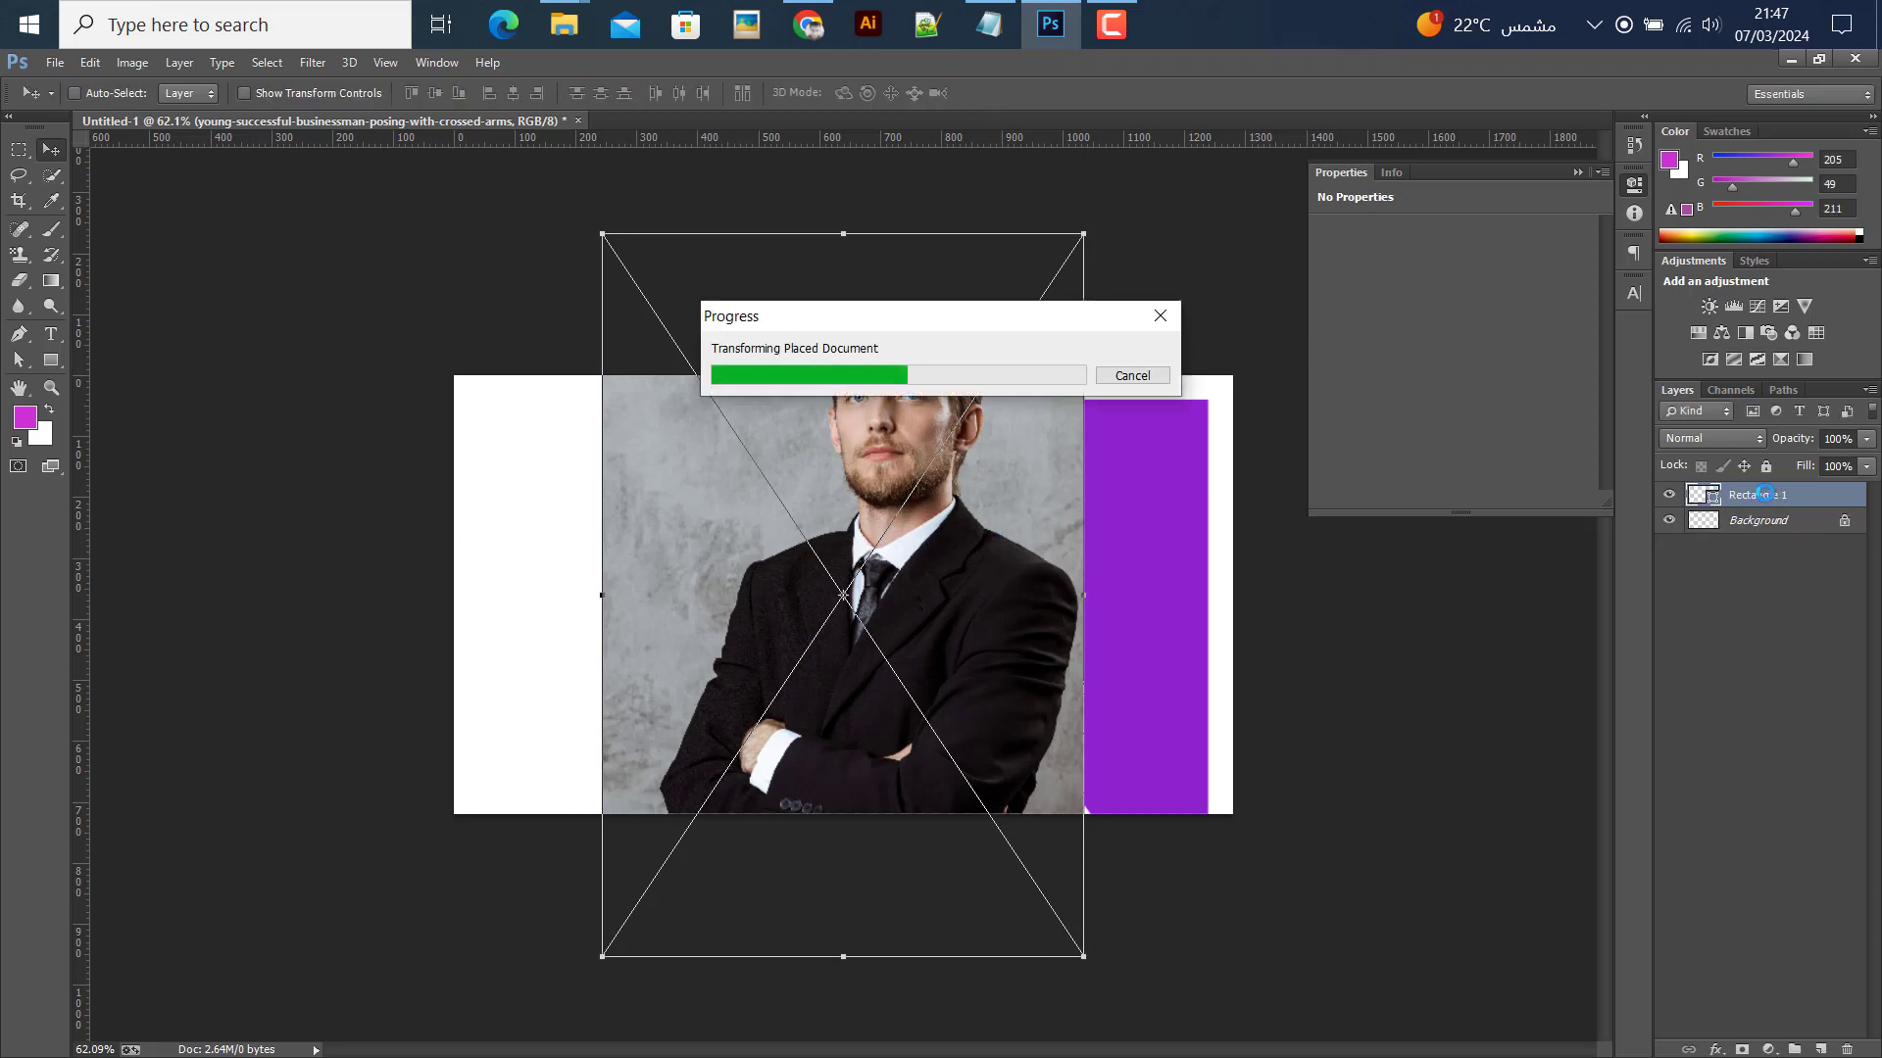
Clip the businessman photo to the slanted purple shape and move it so his head and shoulders fill the shape
right_click(1764, 495)
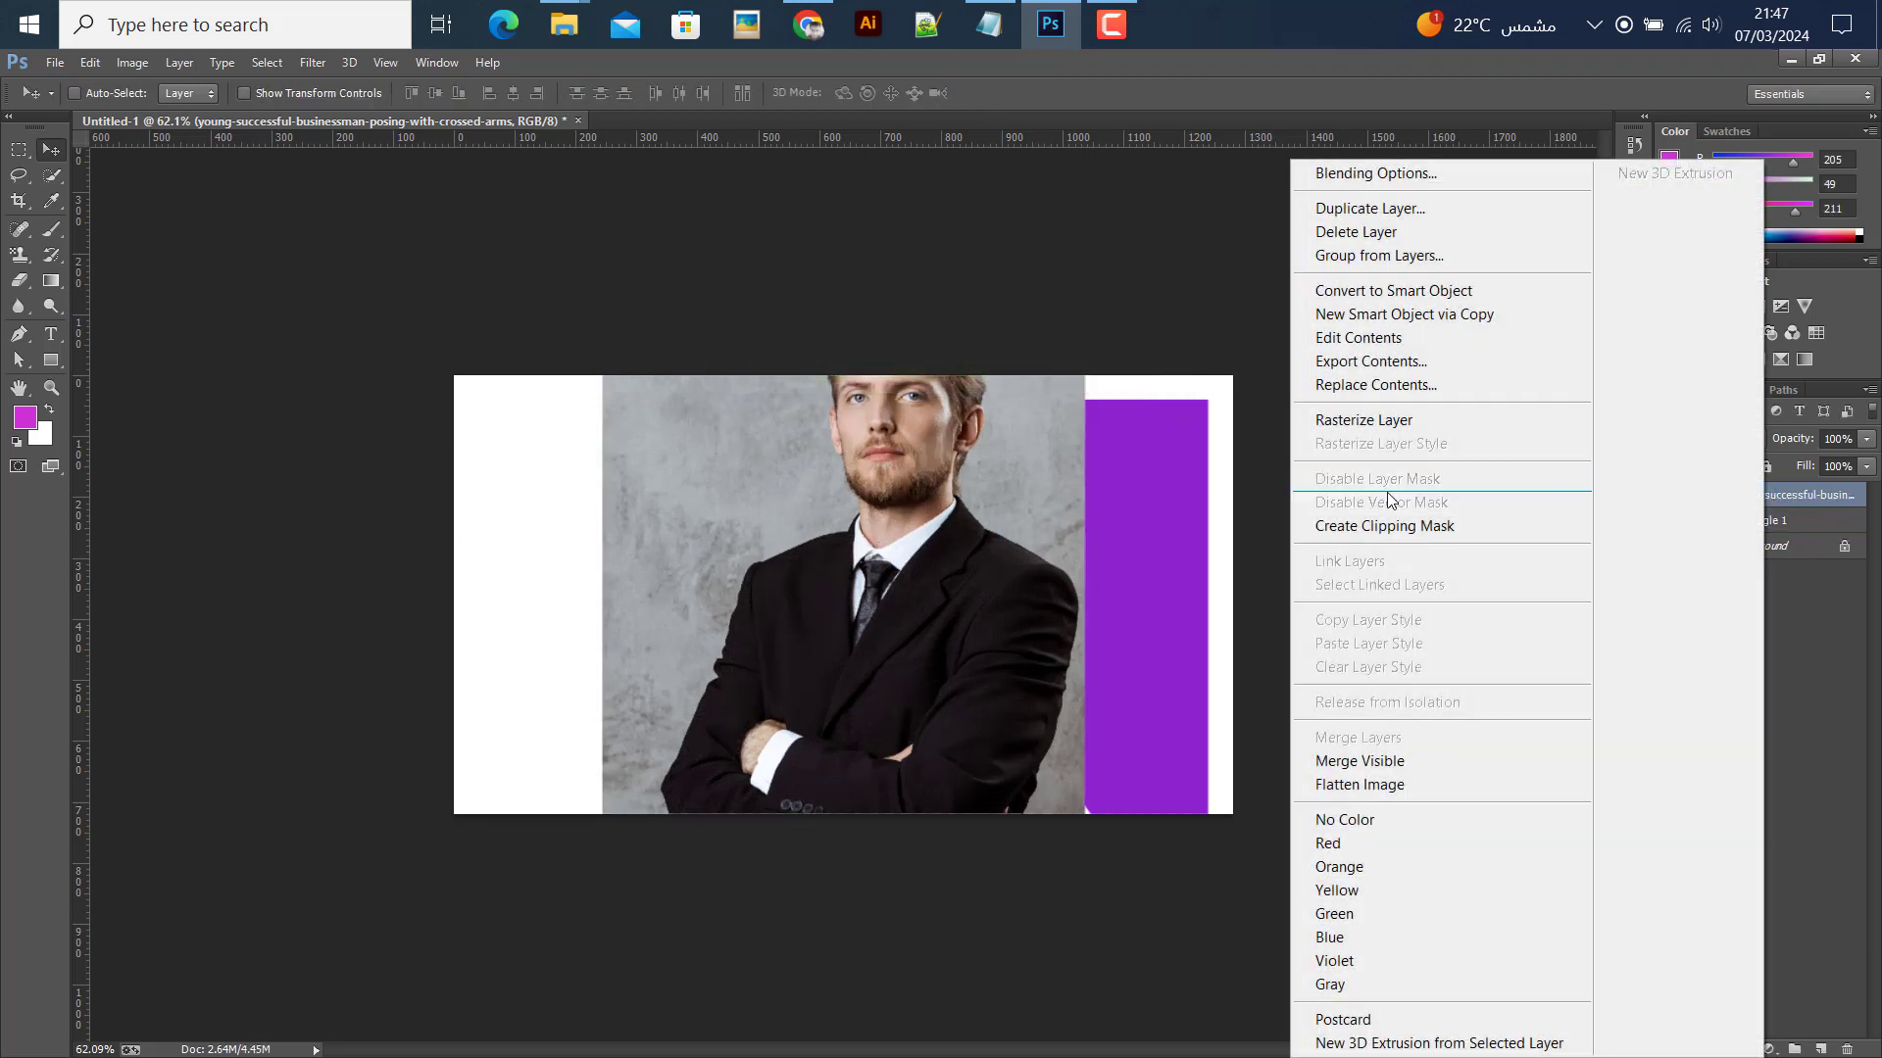
click(1379, 523)
drag(931, 581, 1132, 676)
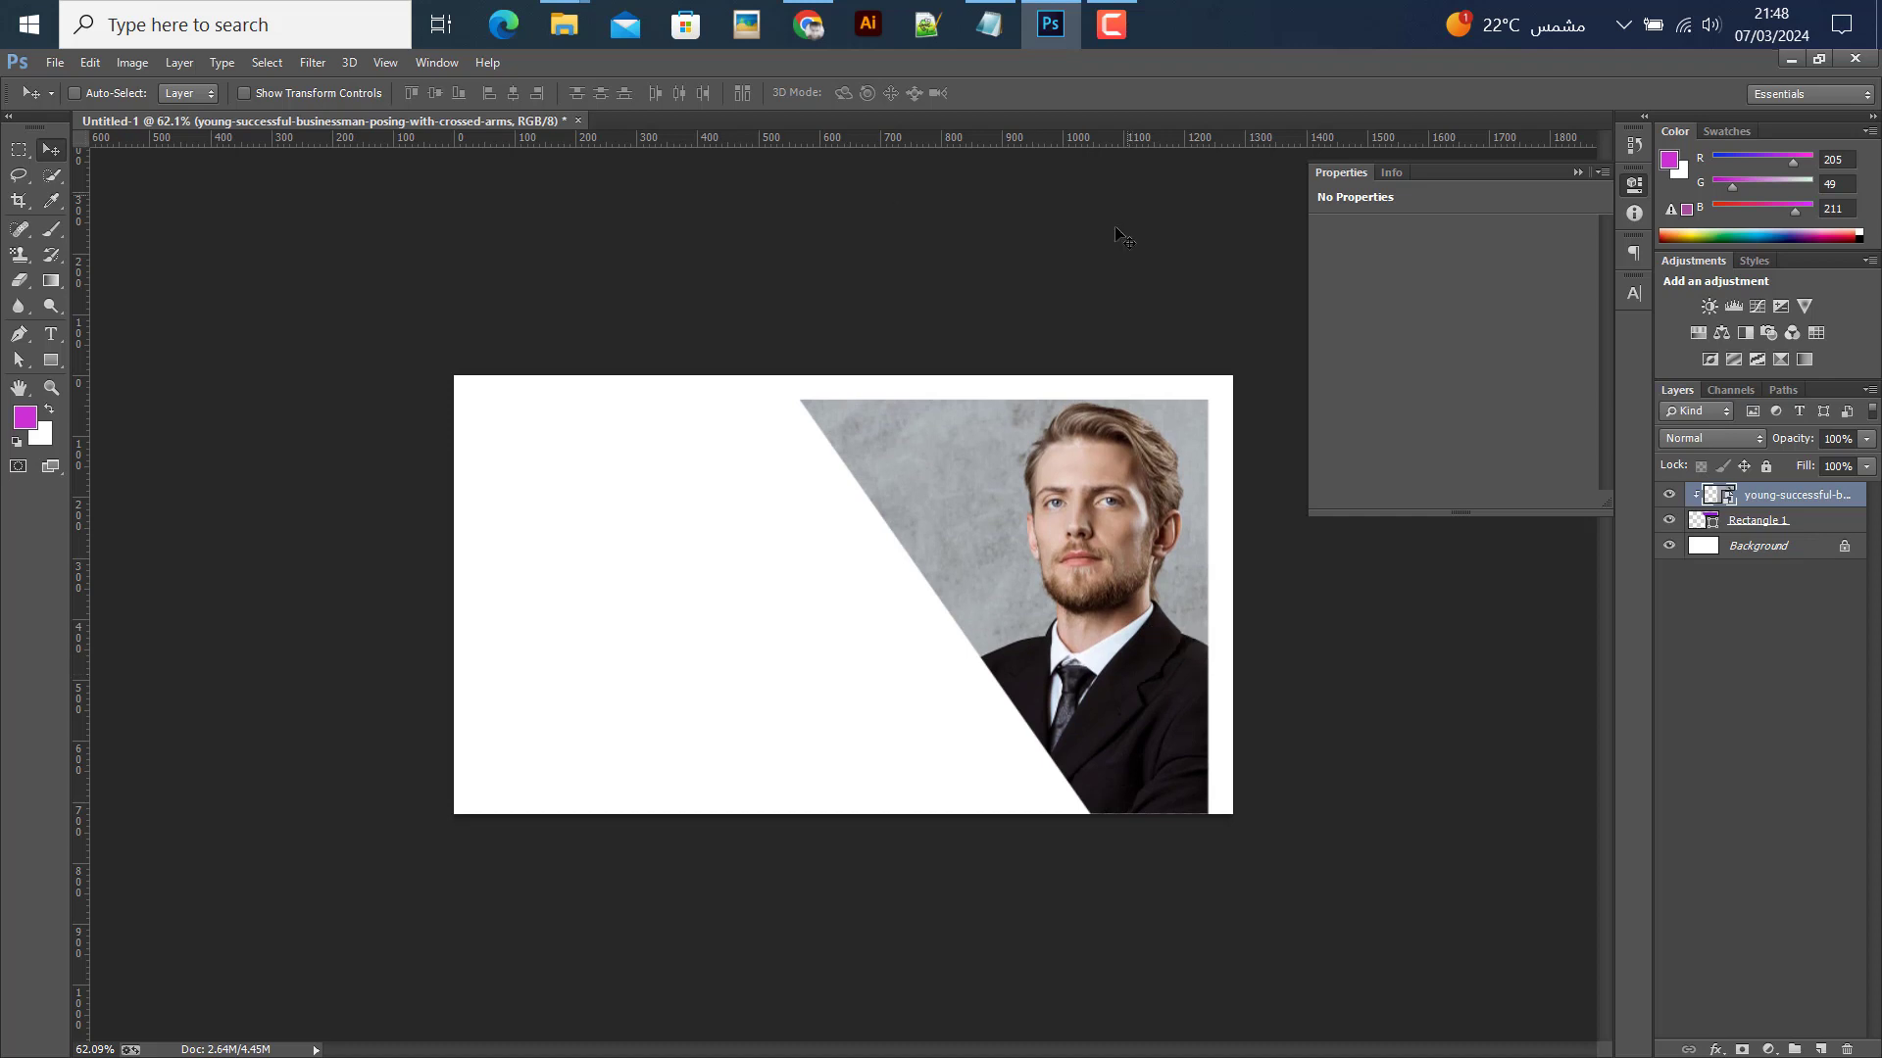
Duplicate the Rectangle 1 layer and place the copy above the businessman photo, keeping its purple colour
click(1799, 524)
right_click(1798, 524)
click(1363, 268)
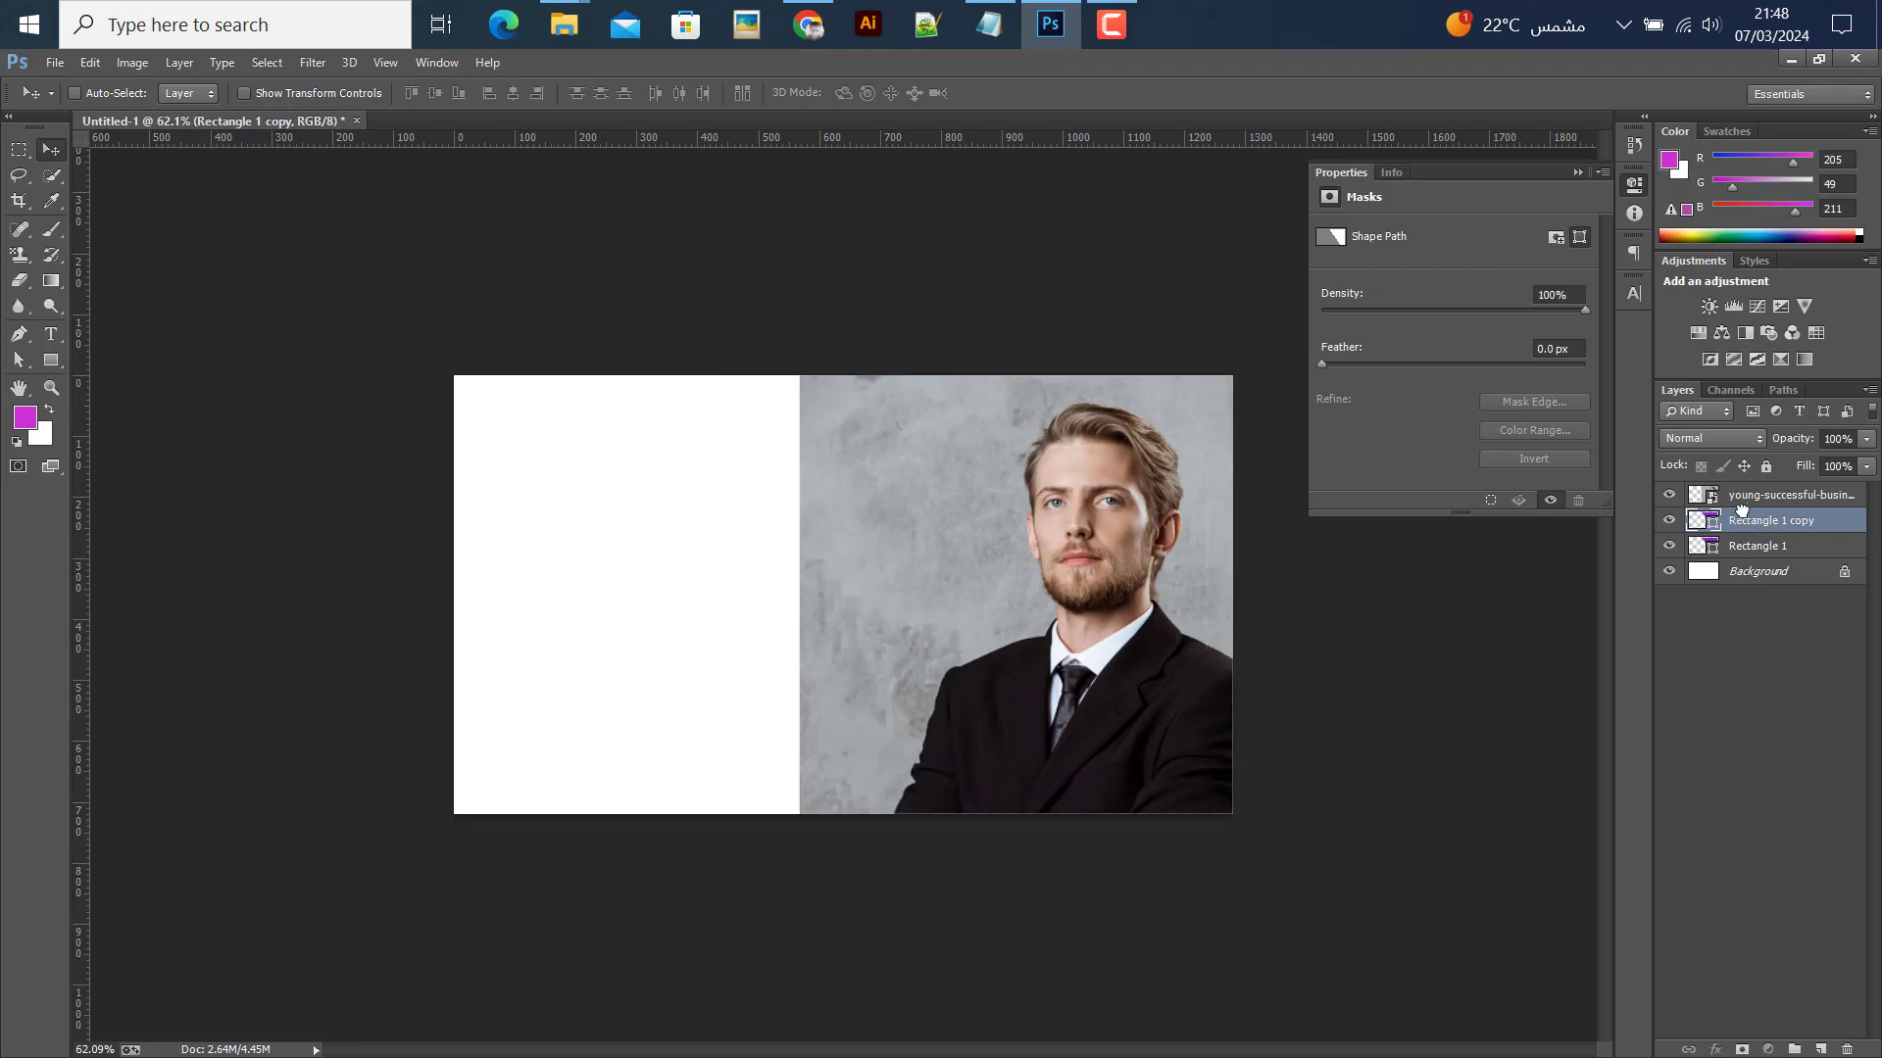
drag(1744, 514, 1742, 488)
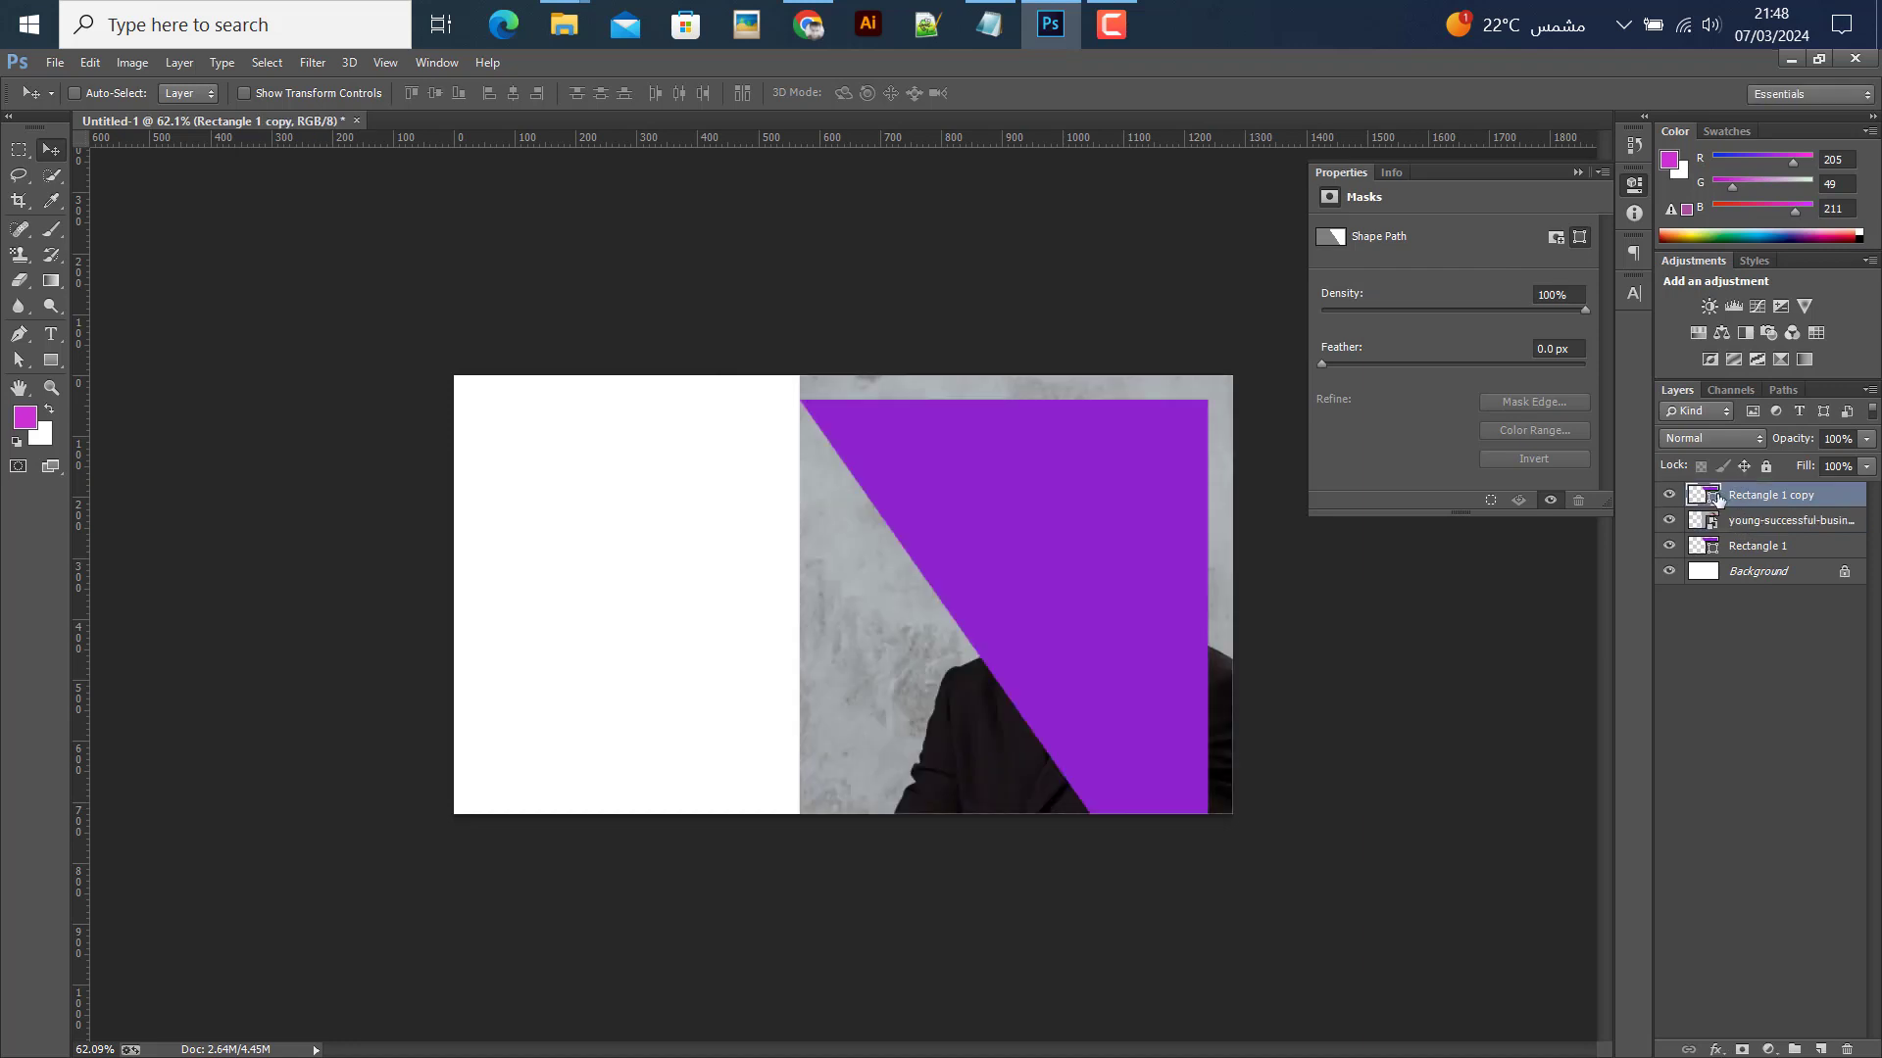
double_click(1714, 495)
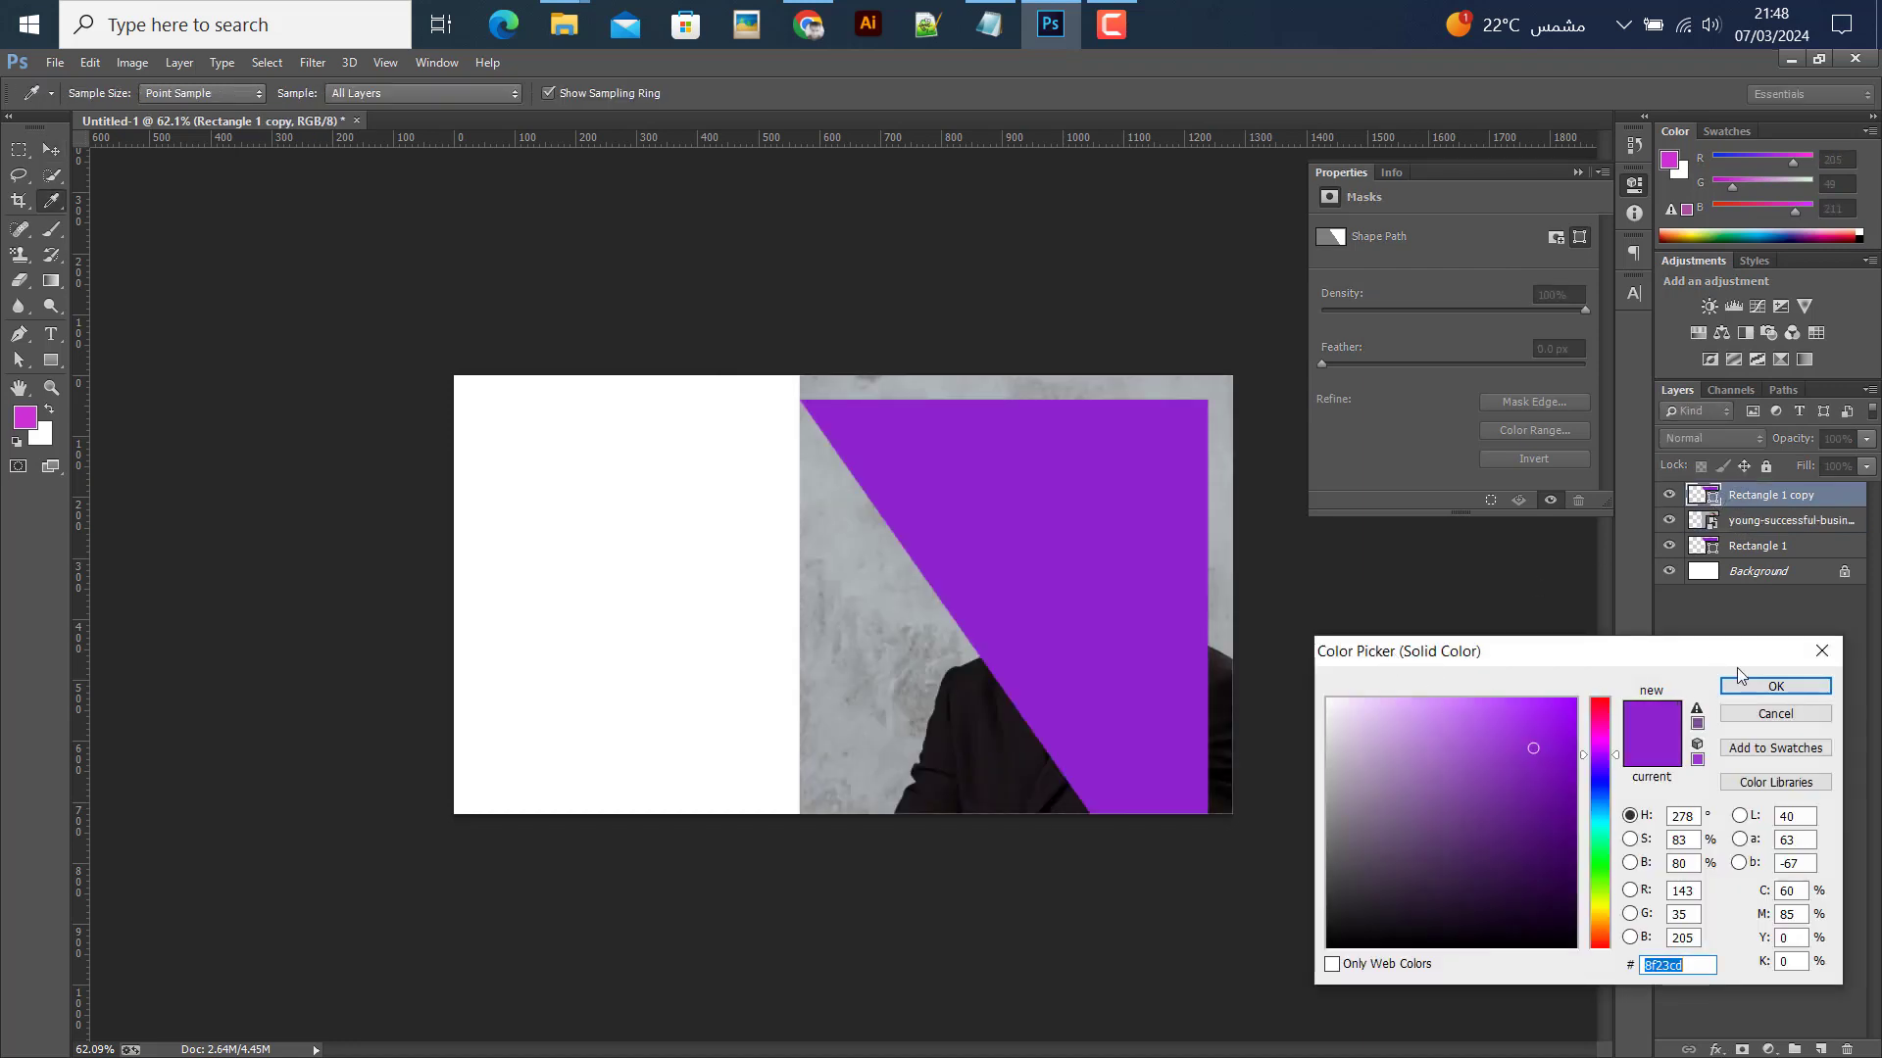
click(1754, 686)
Clip the businessman photo to the original Rectangle 1 shape again
click(1746, 527)
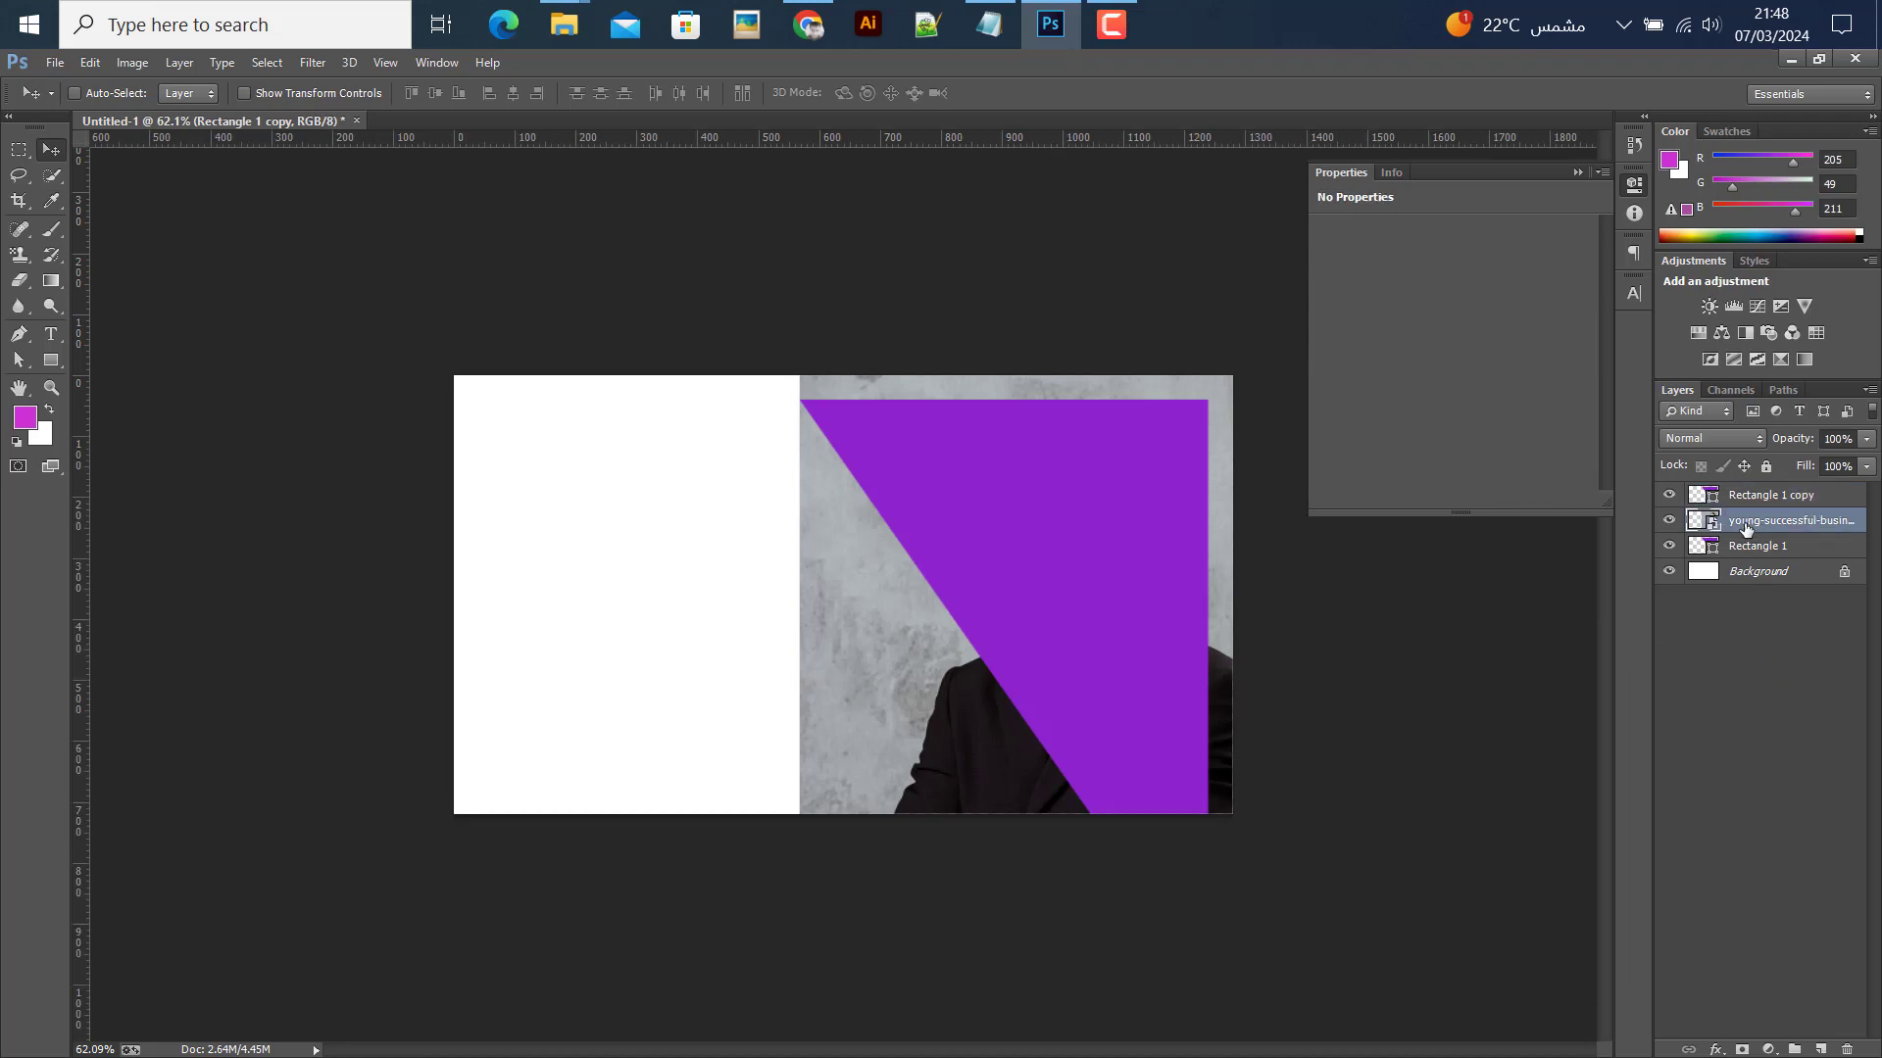
right_click(1745, 528)
click(1362, 526)
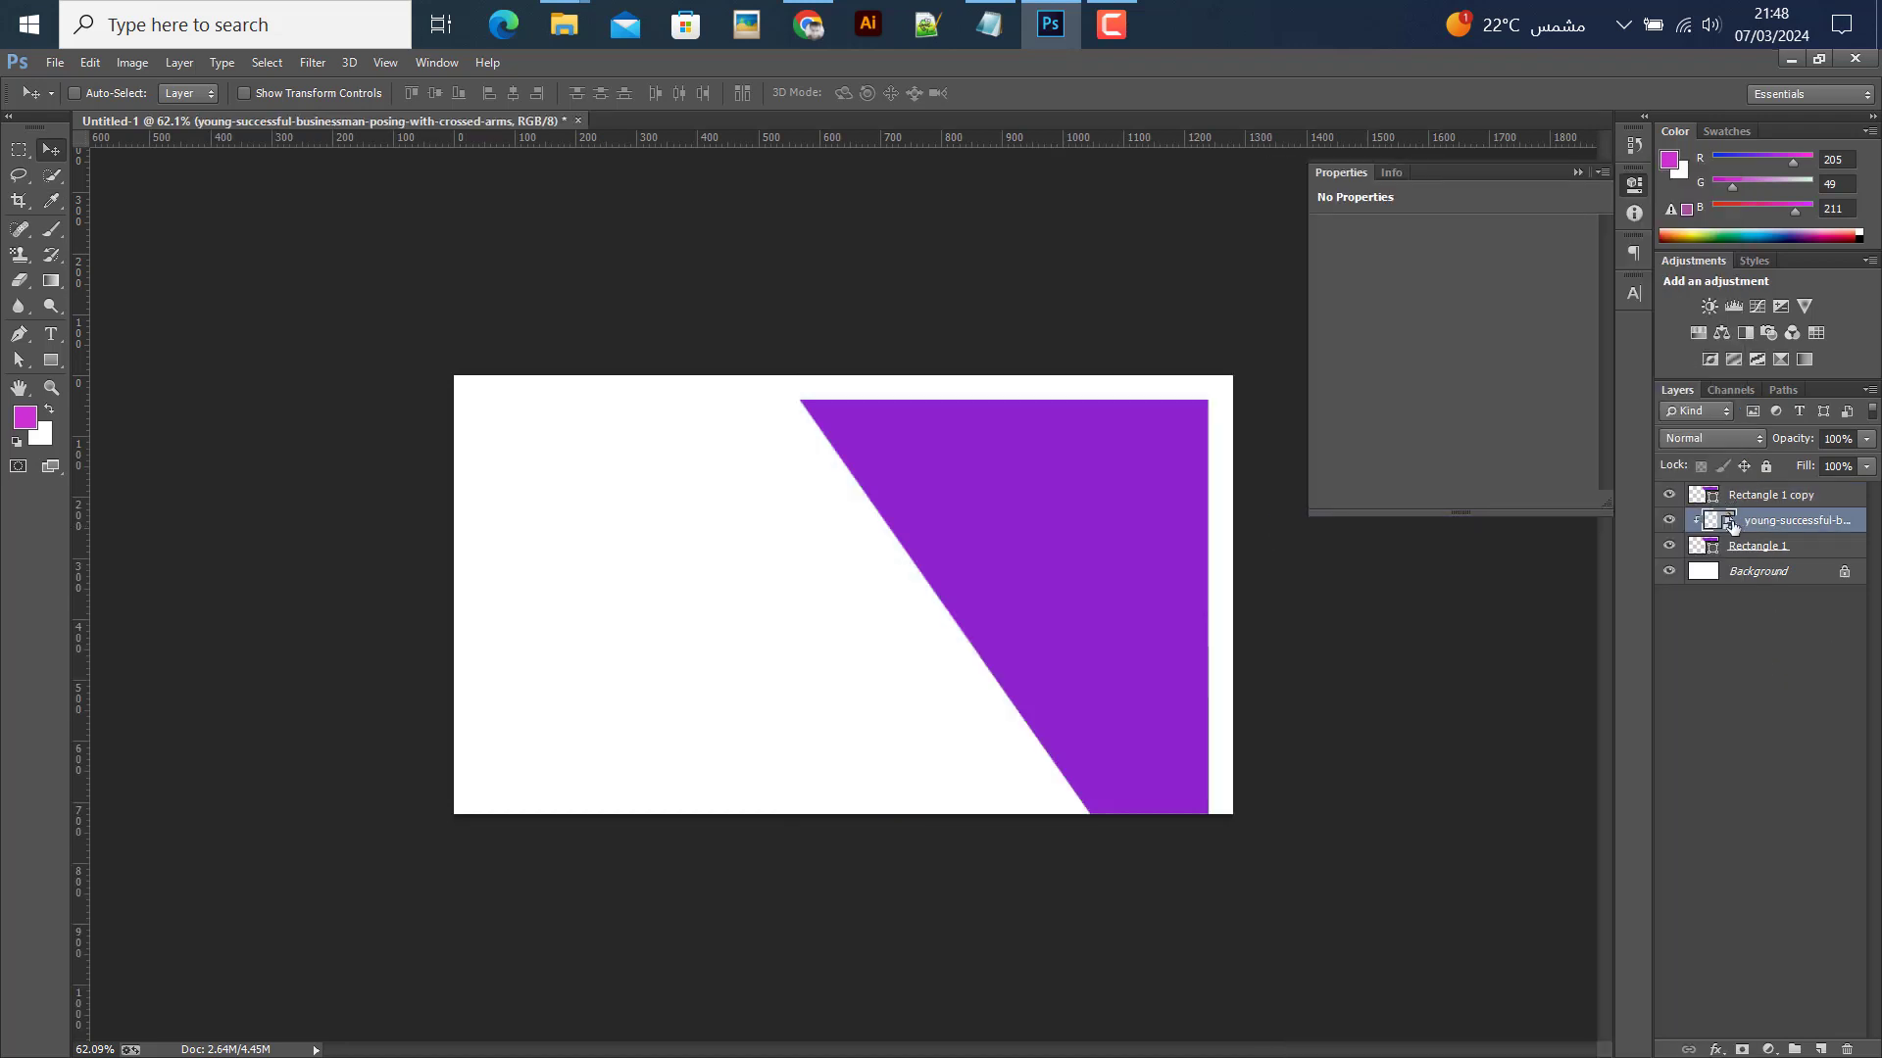
Try the Overlay blend mode on Rectangle 1 copy, and set its blend mode to Multiply
click(1713, 497)
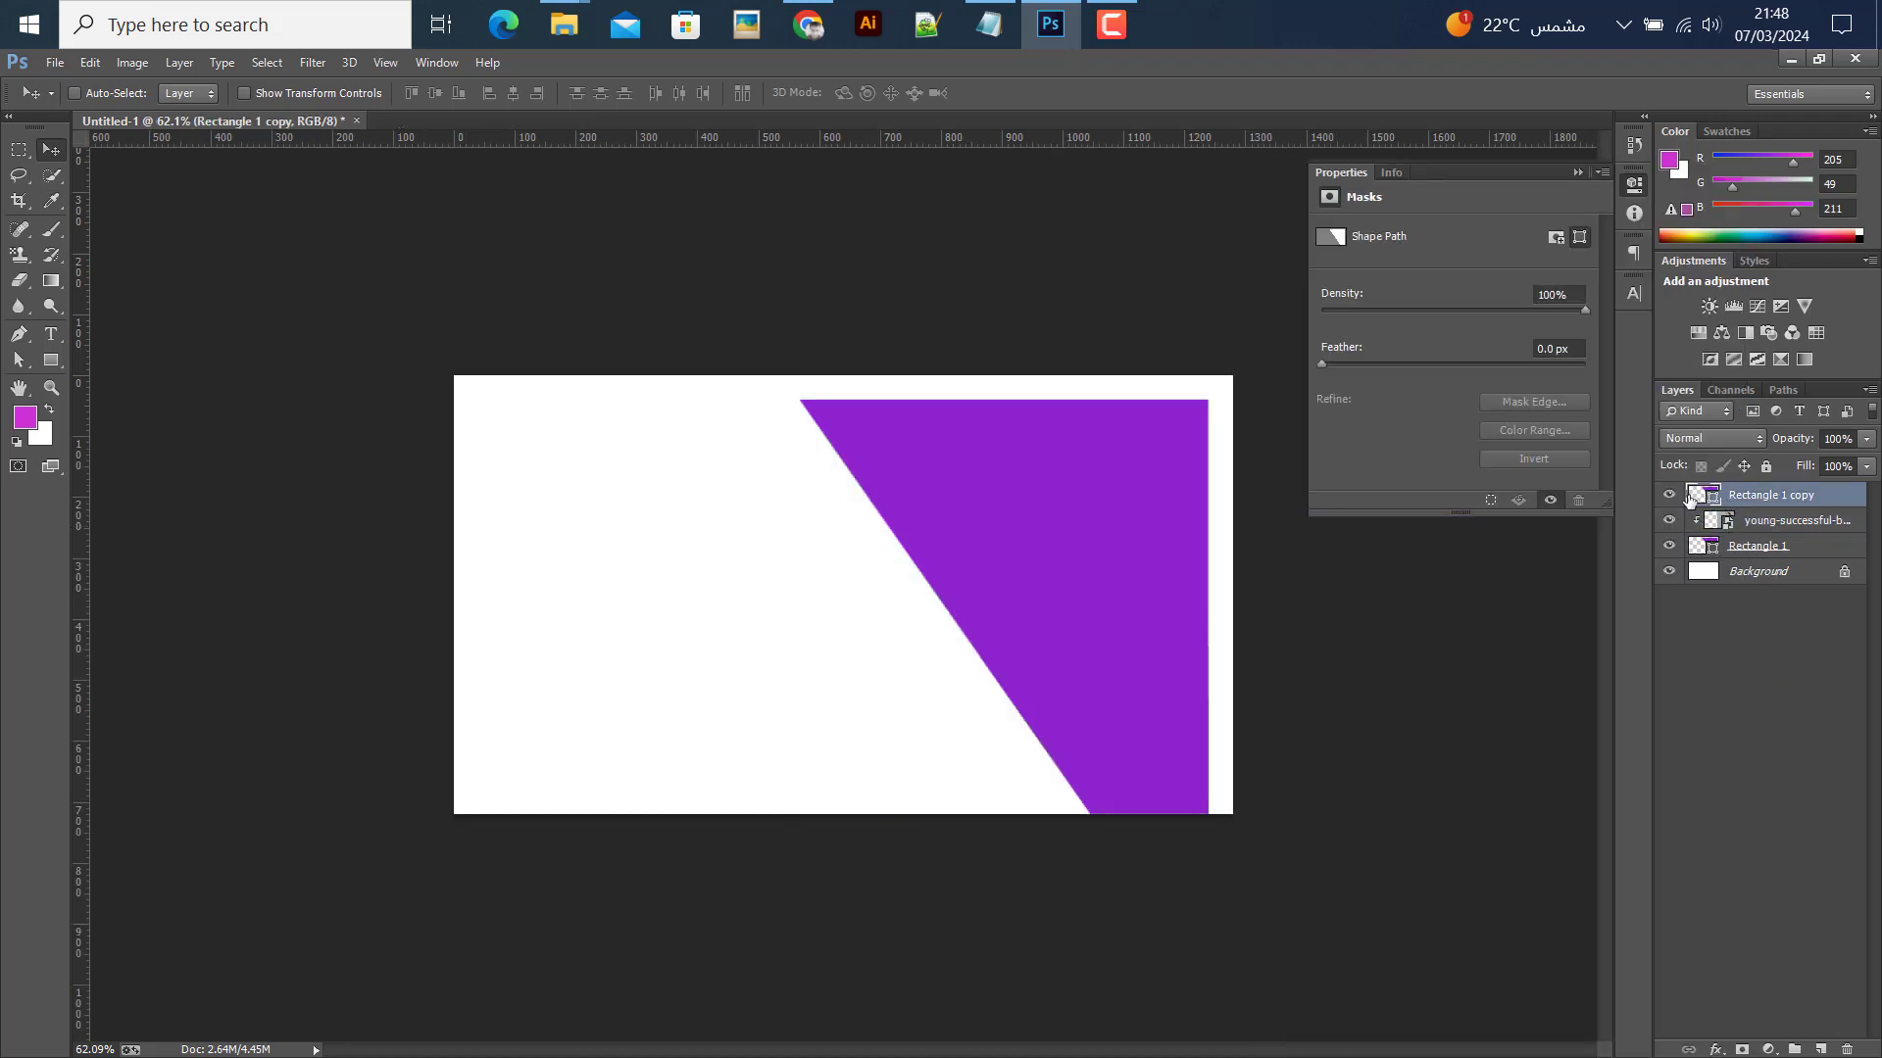
click(1678, 436)
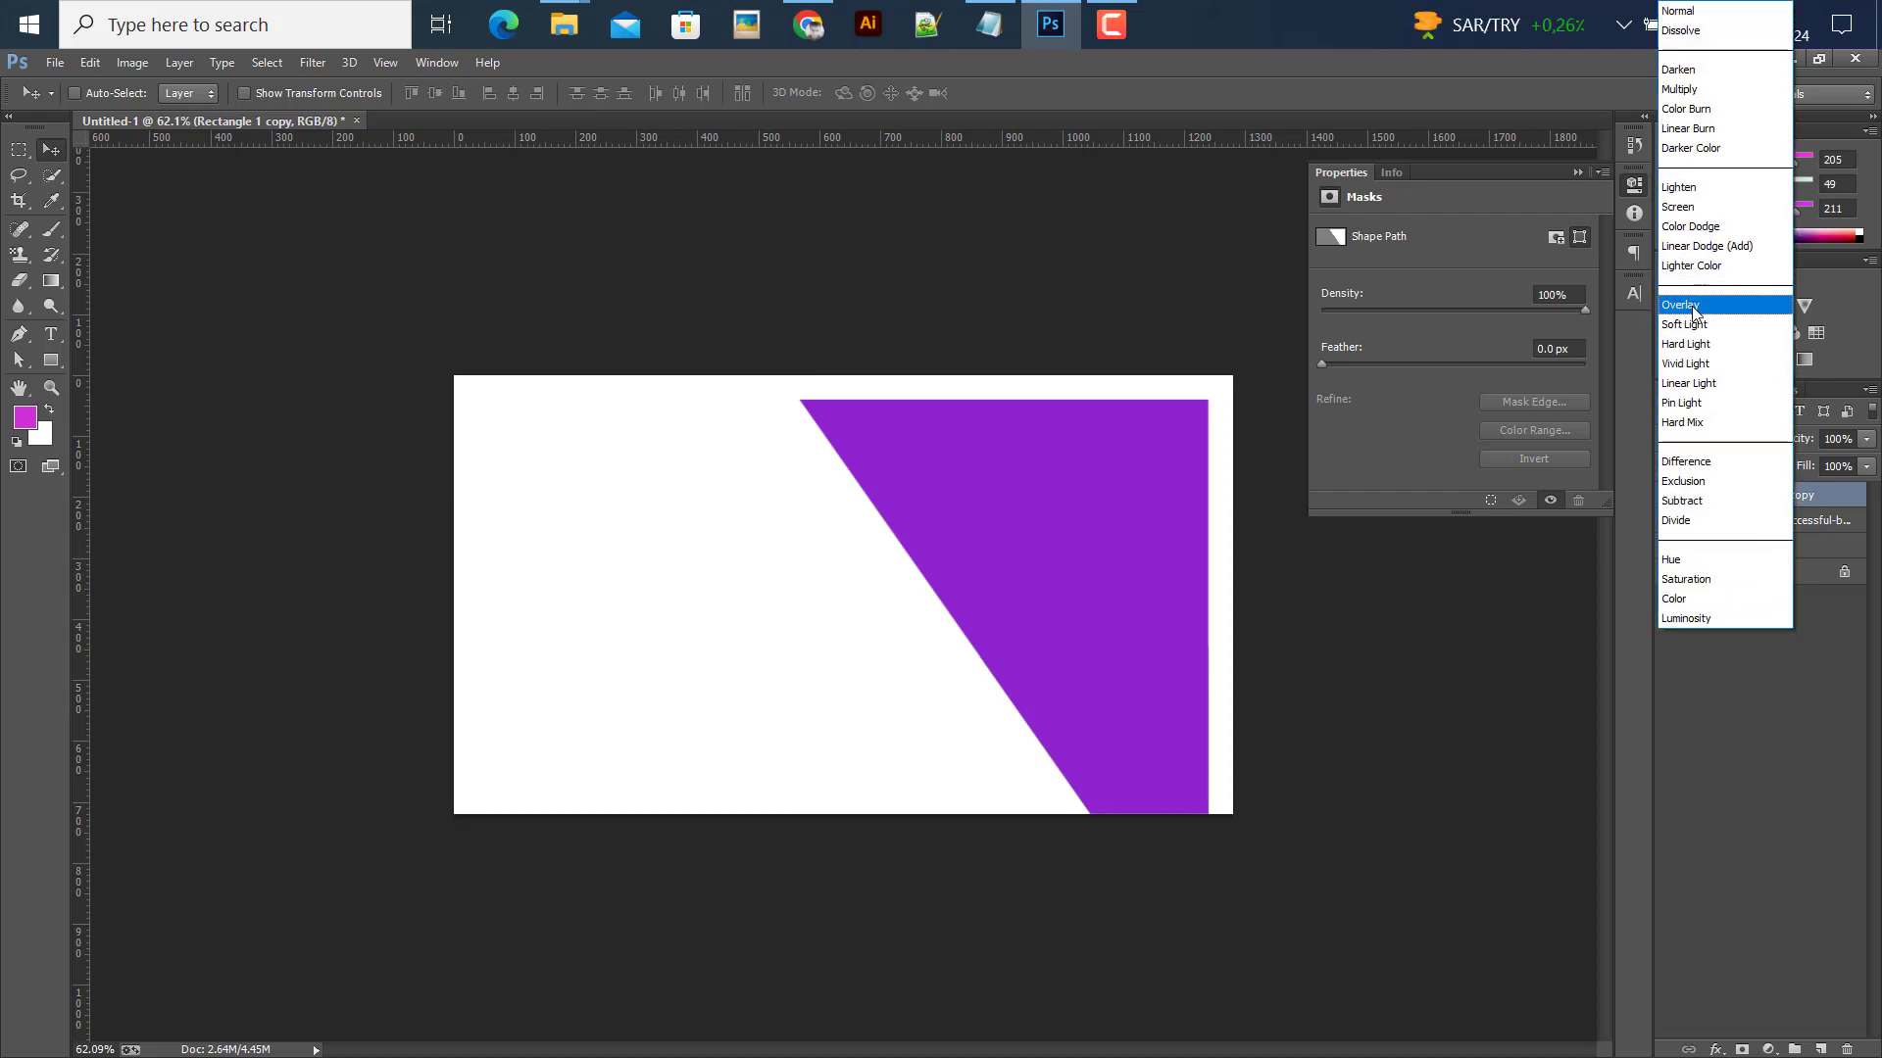
click(1691, 307)
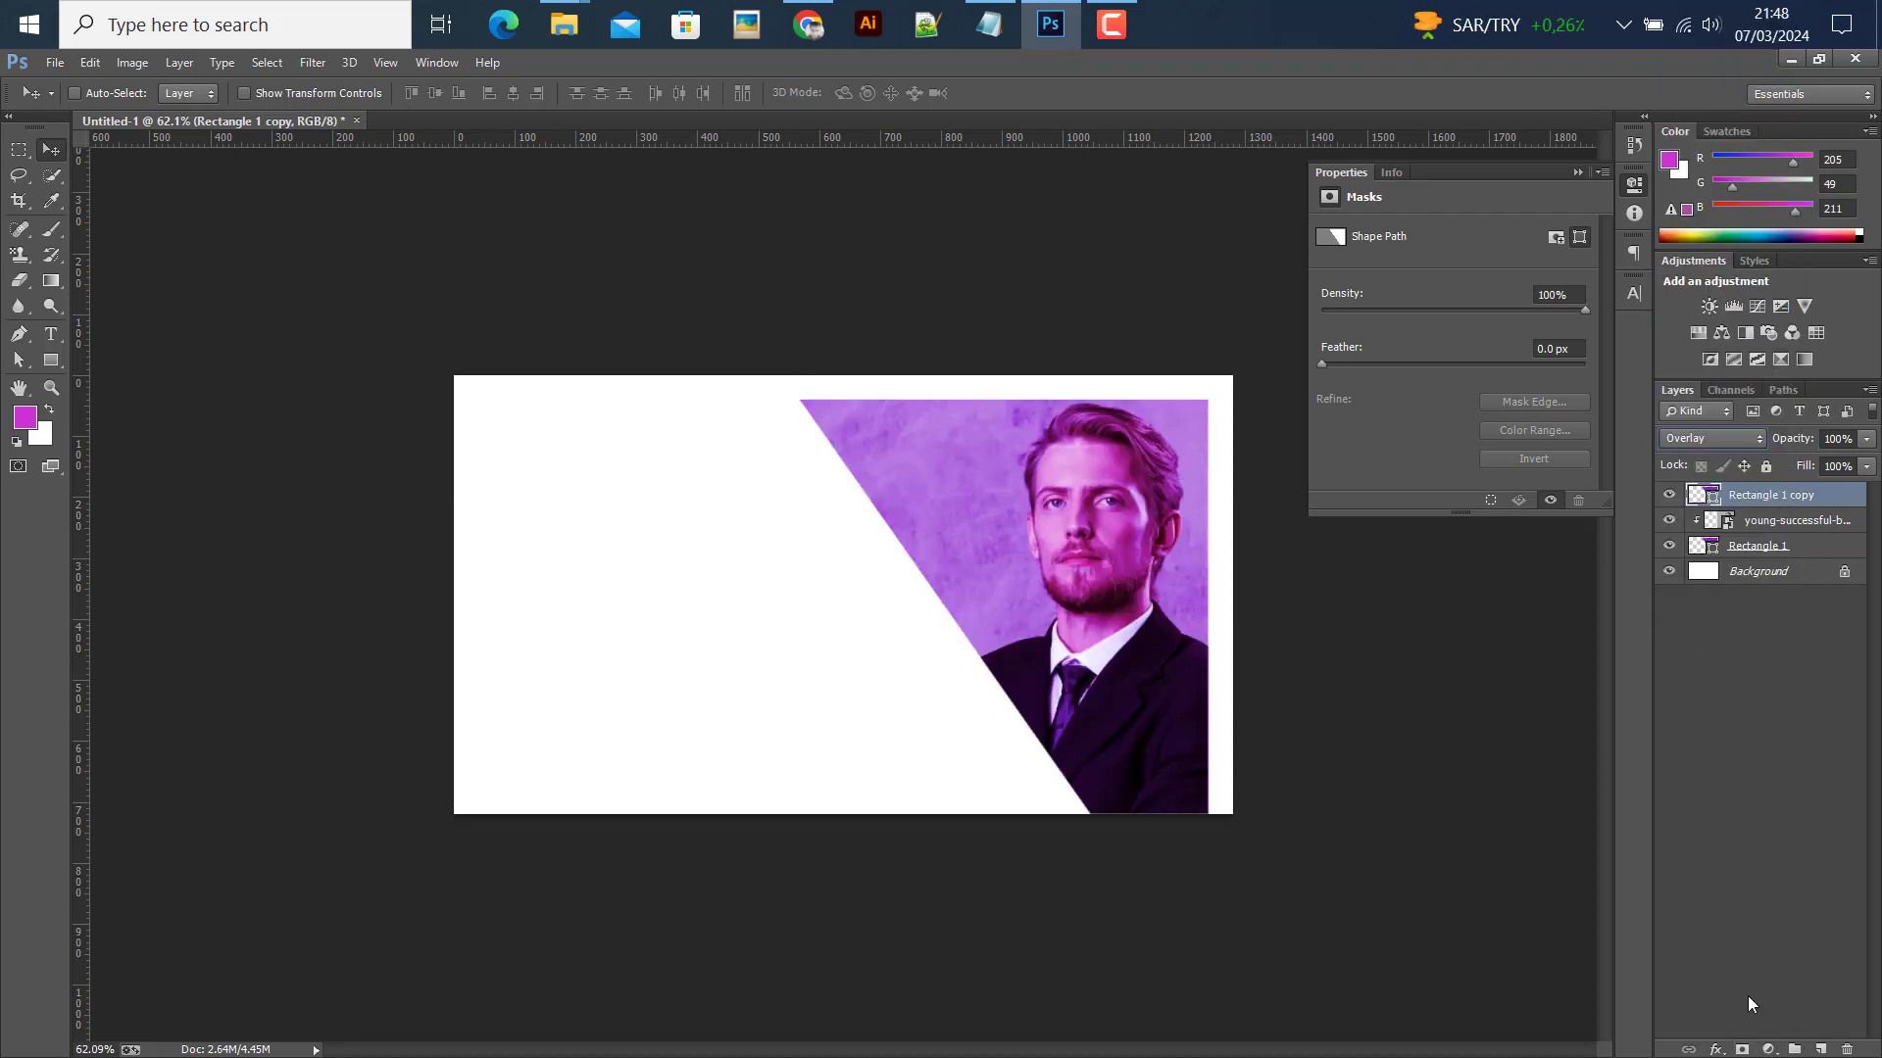
click(1697, 435)
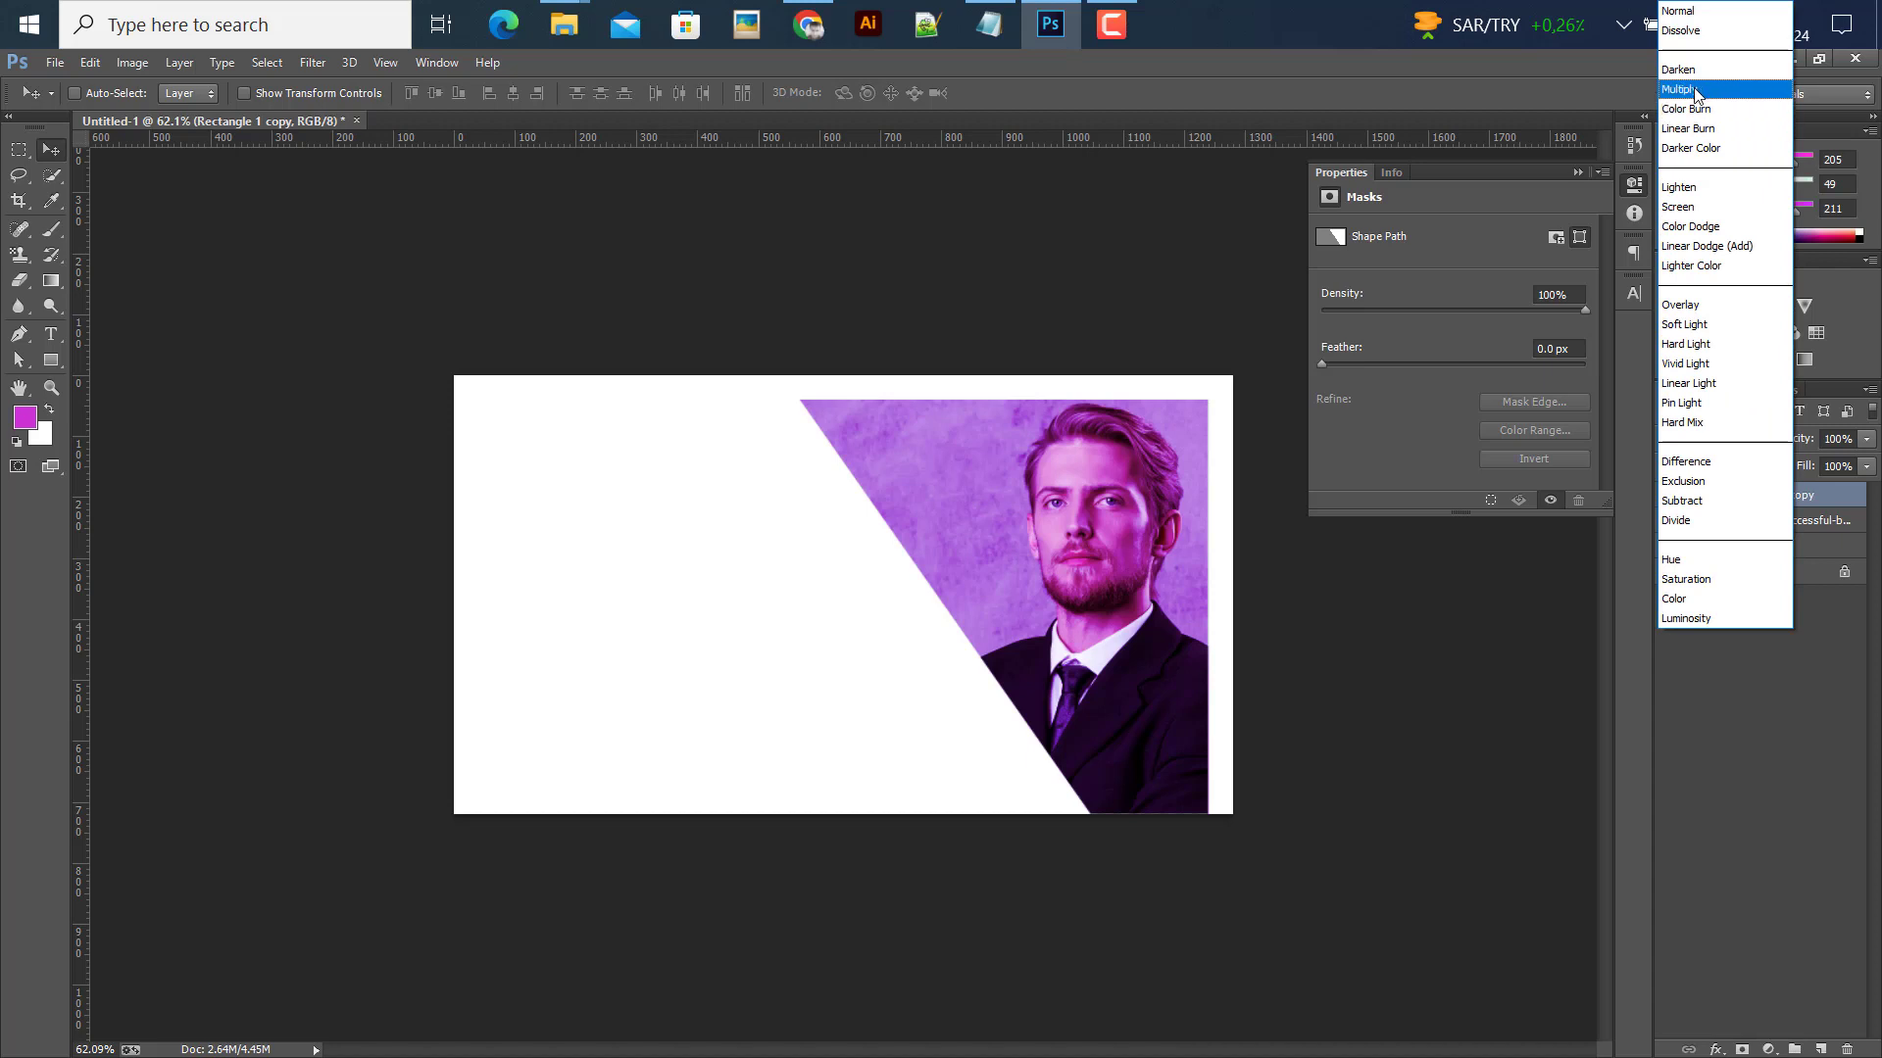
click(1700, 96)
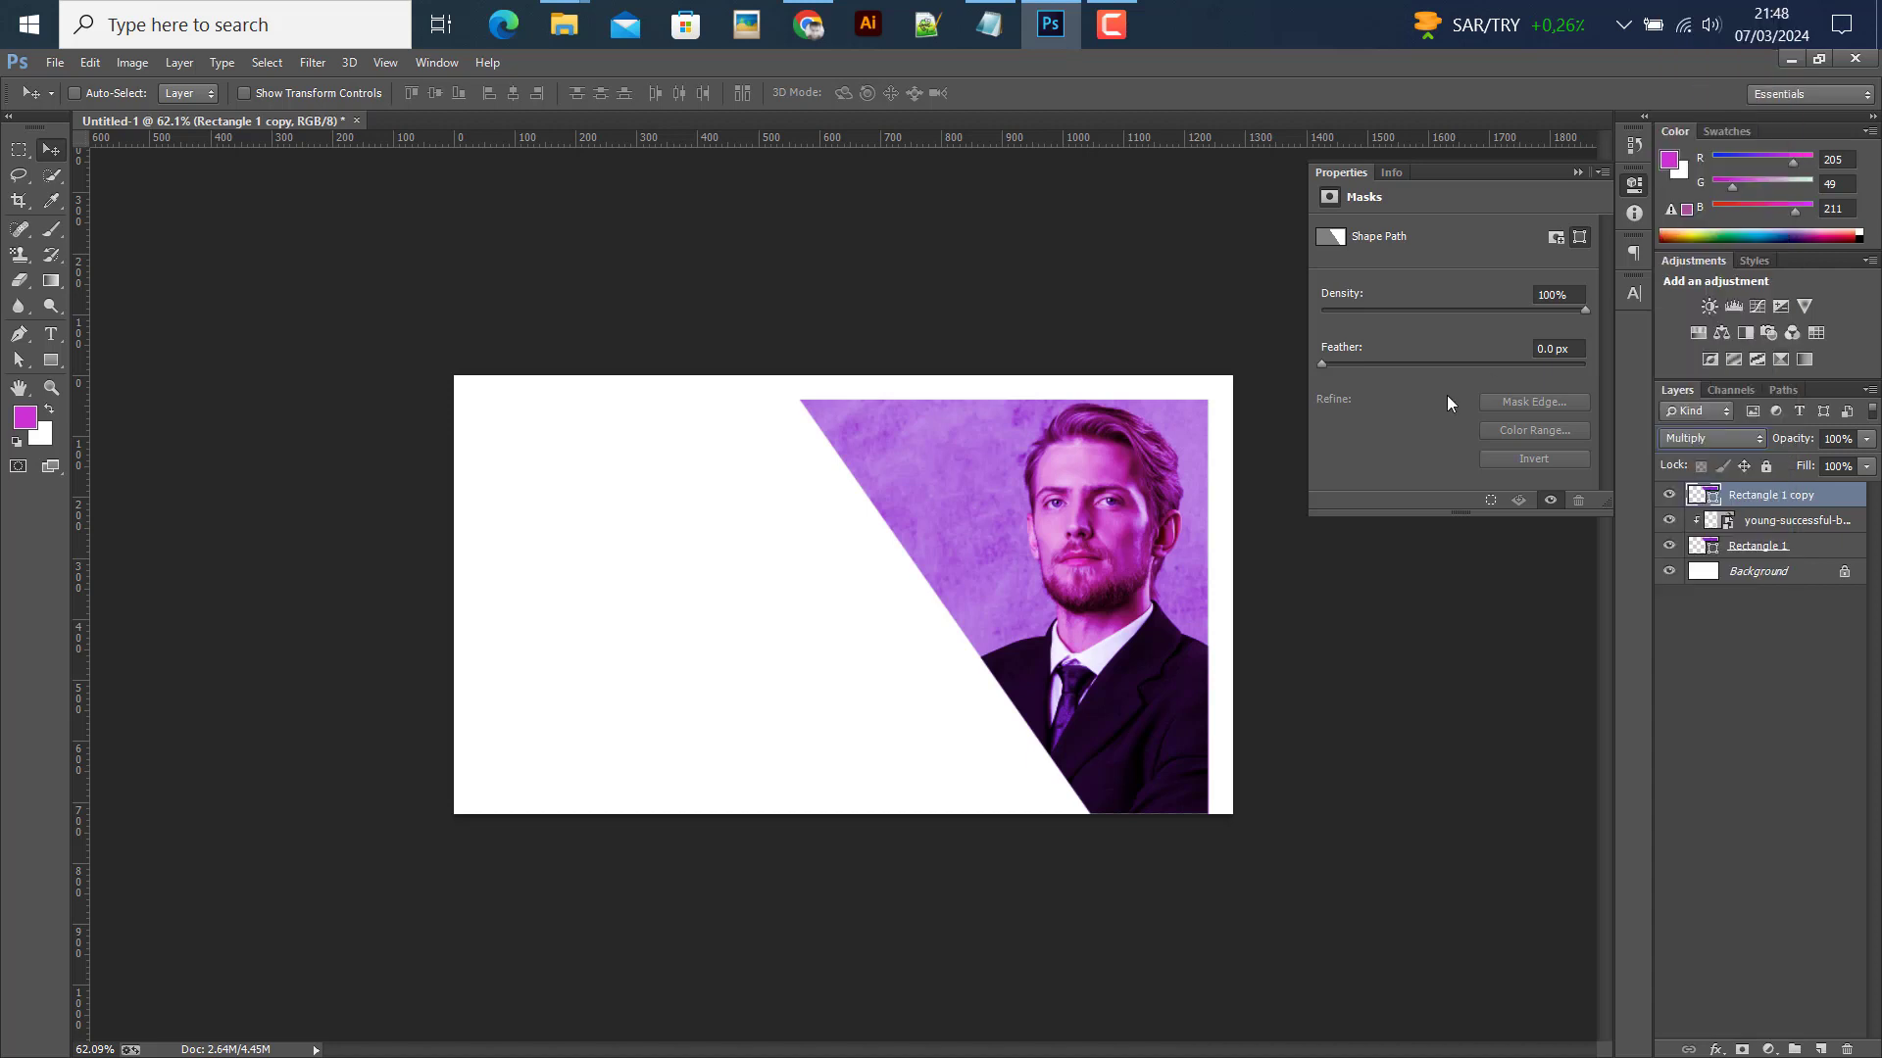
Add a layer mask to Rectangle 1 copy and paint it black with a 600 px soft brush over the man's face and chest
click(1742, 1049)
key(d)
click(44, 232)
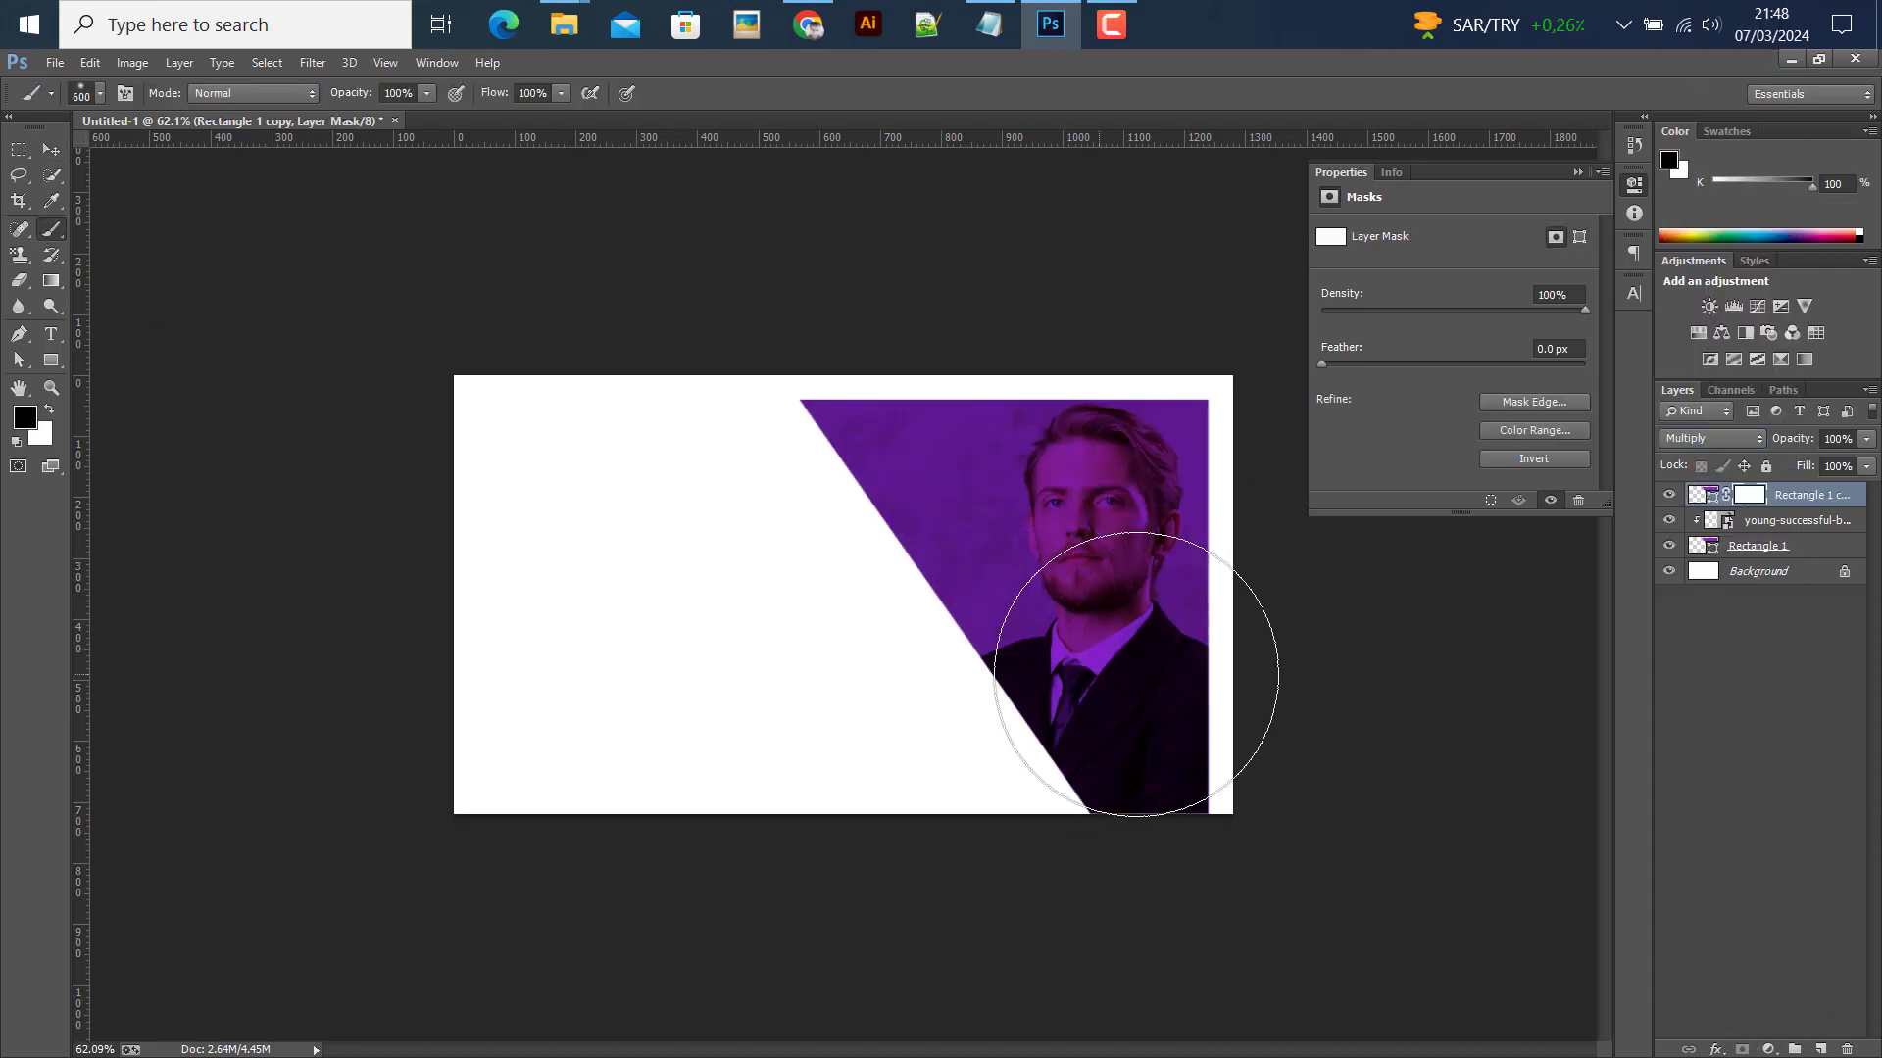
click(1116, 558)
click(1097, 544)
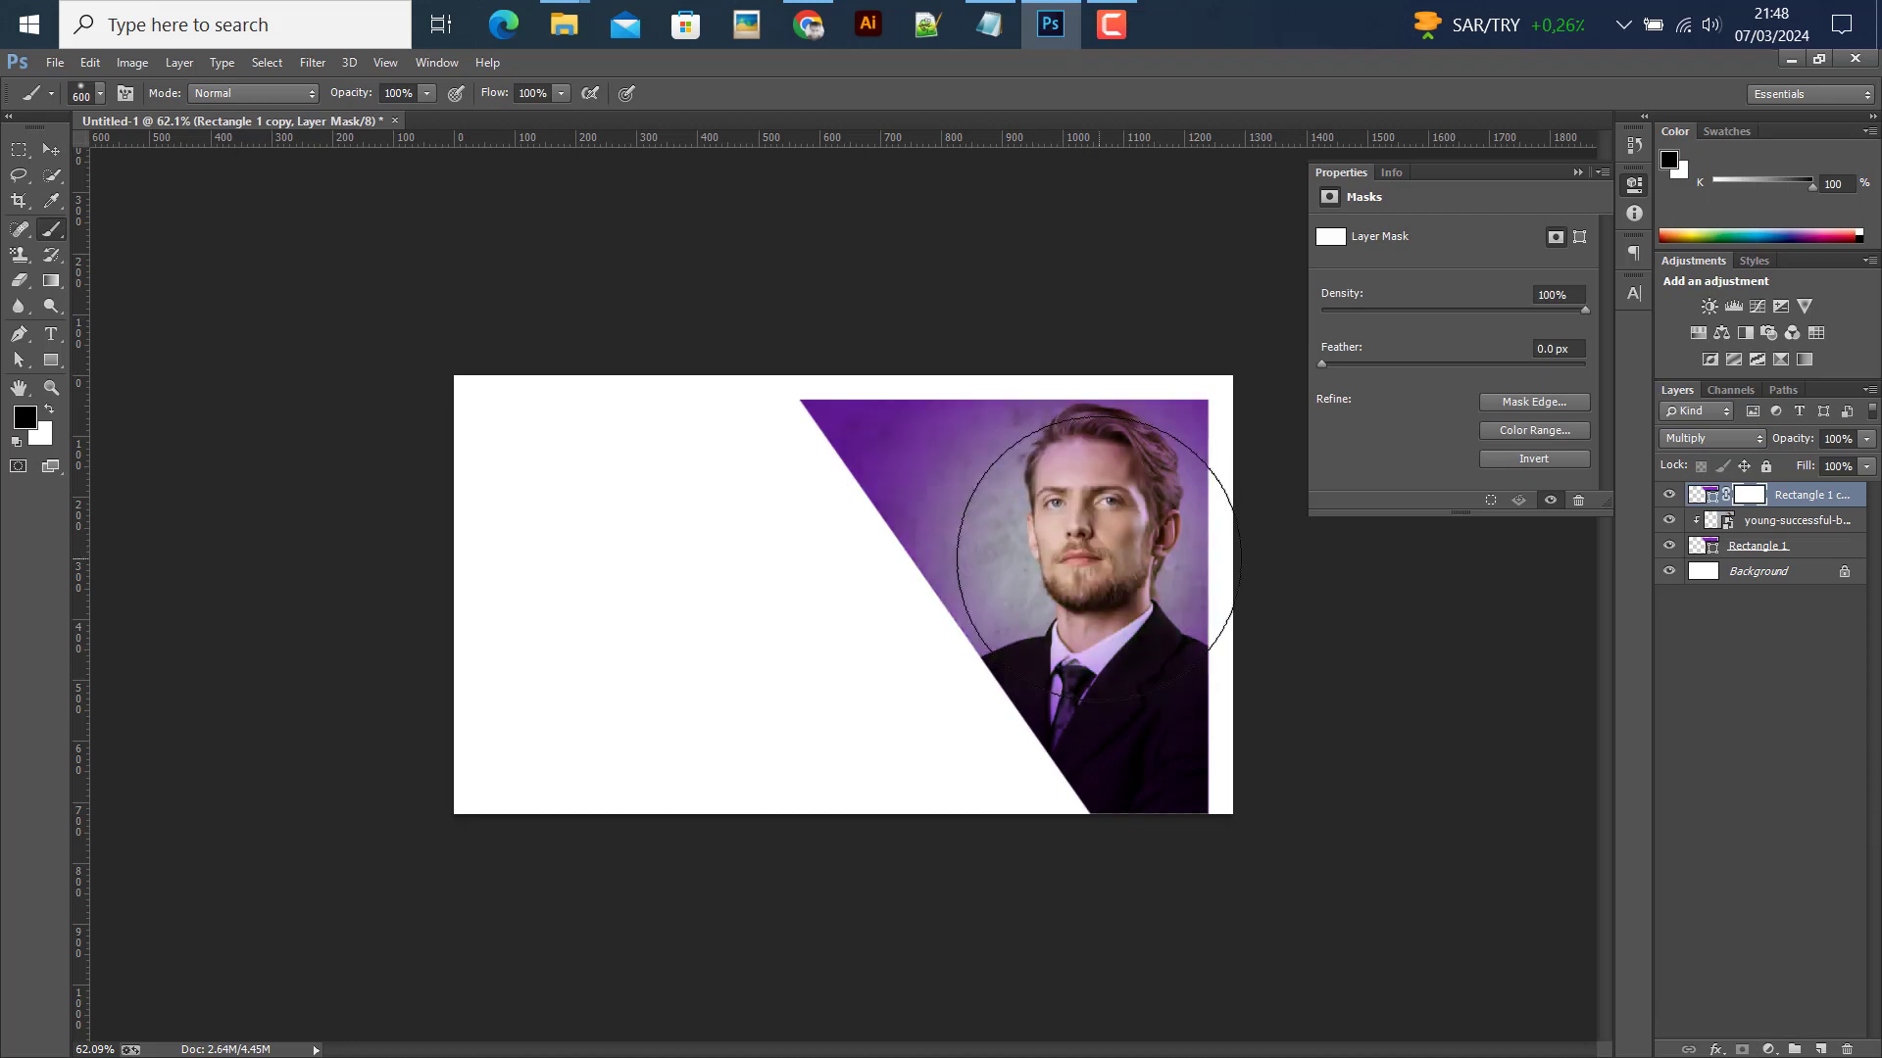
click(1087, 522)
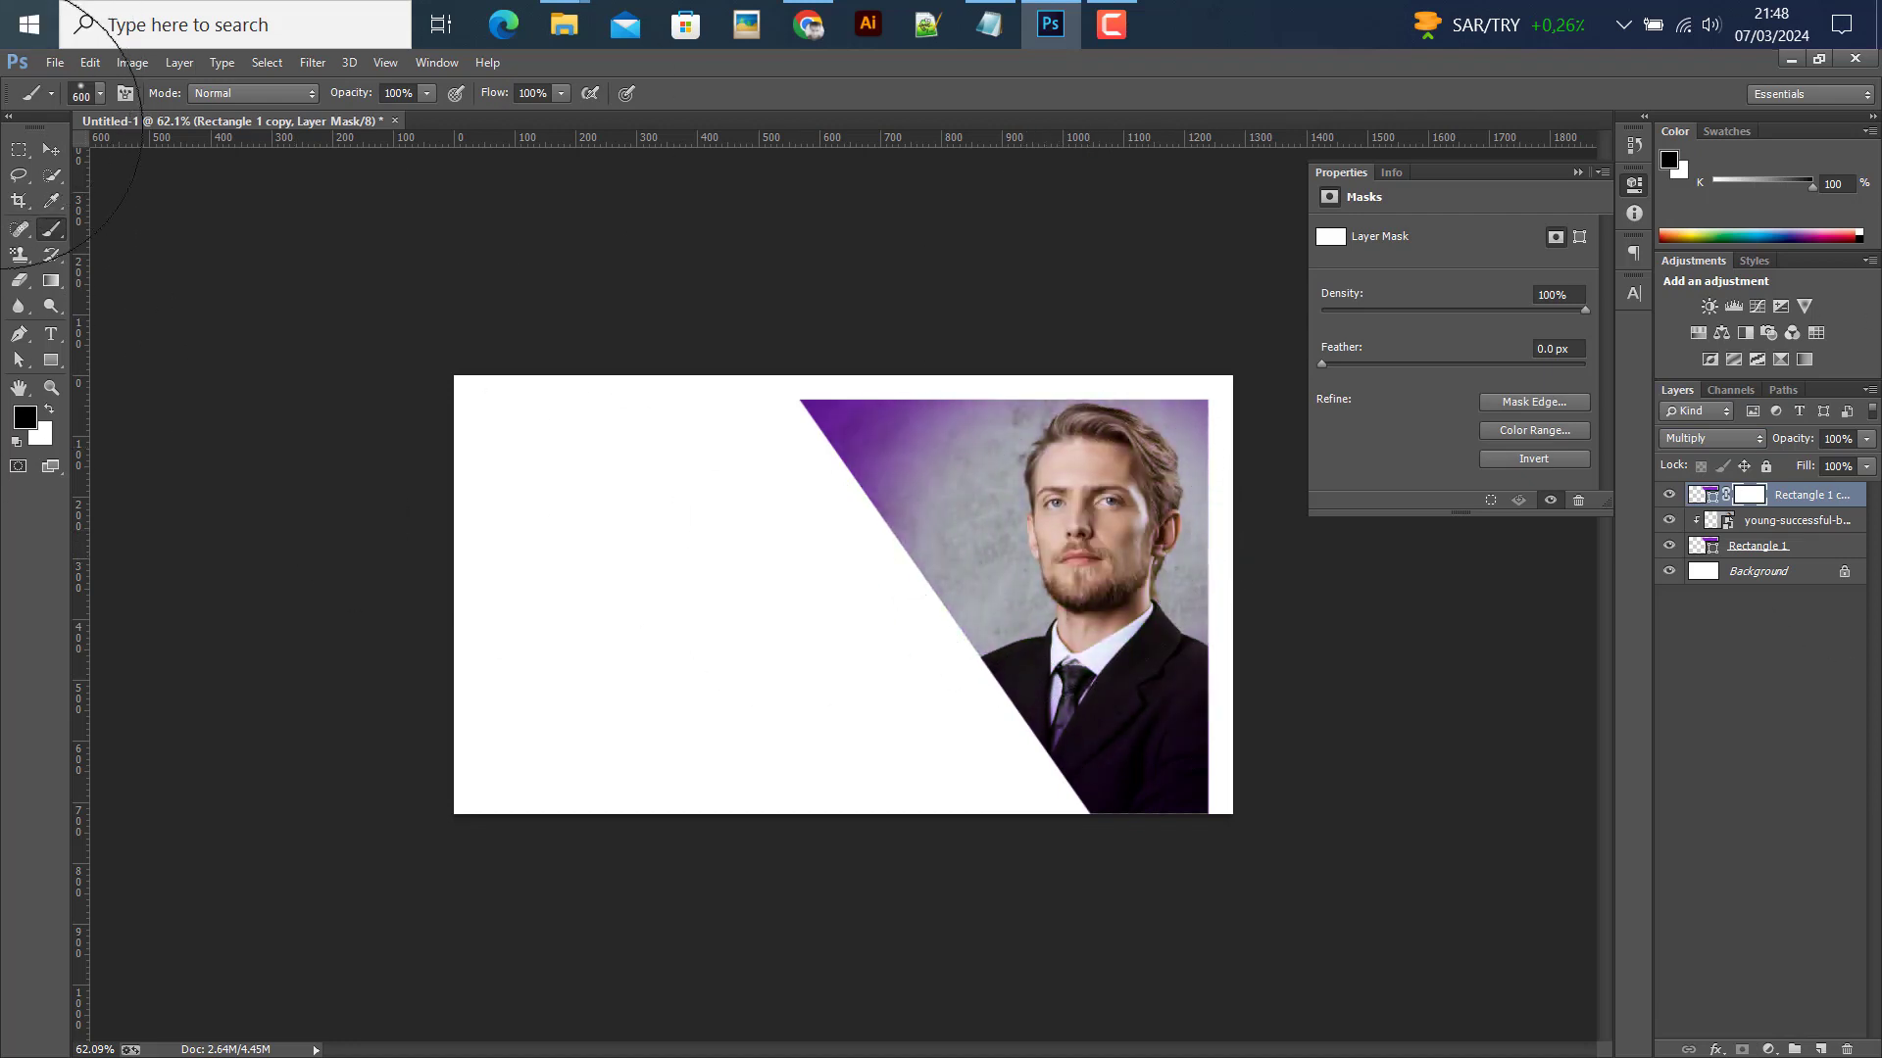
Add a Black & White adjustment layer with the Default preset directly above the businessman photo, clipped to the shape
click(51, 149)
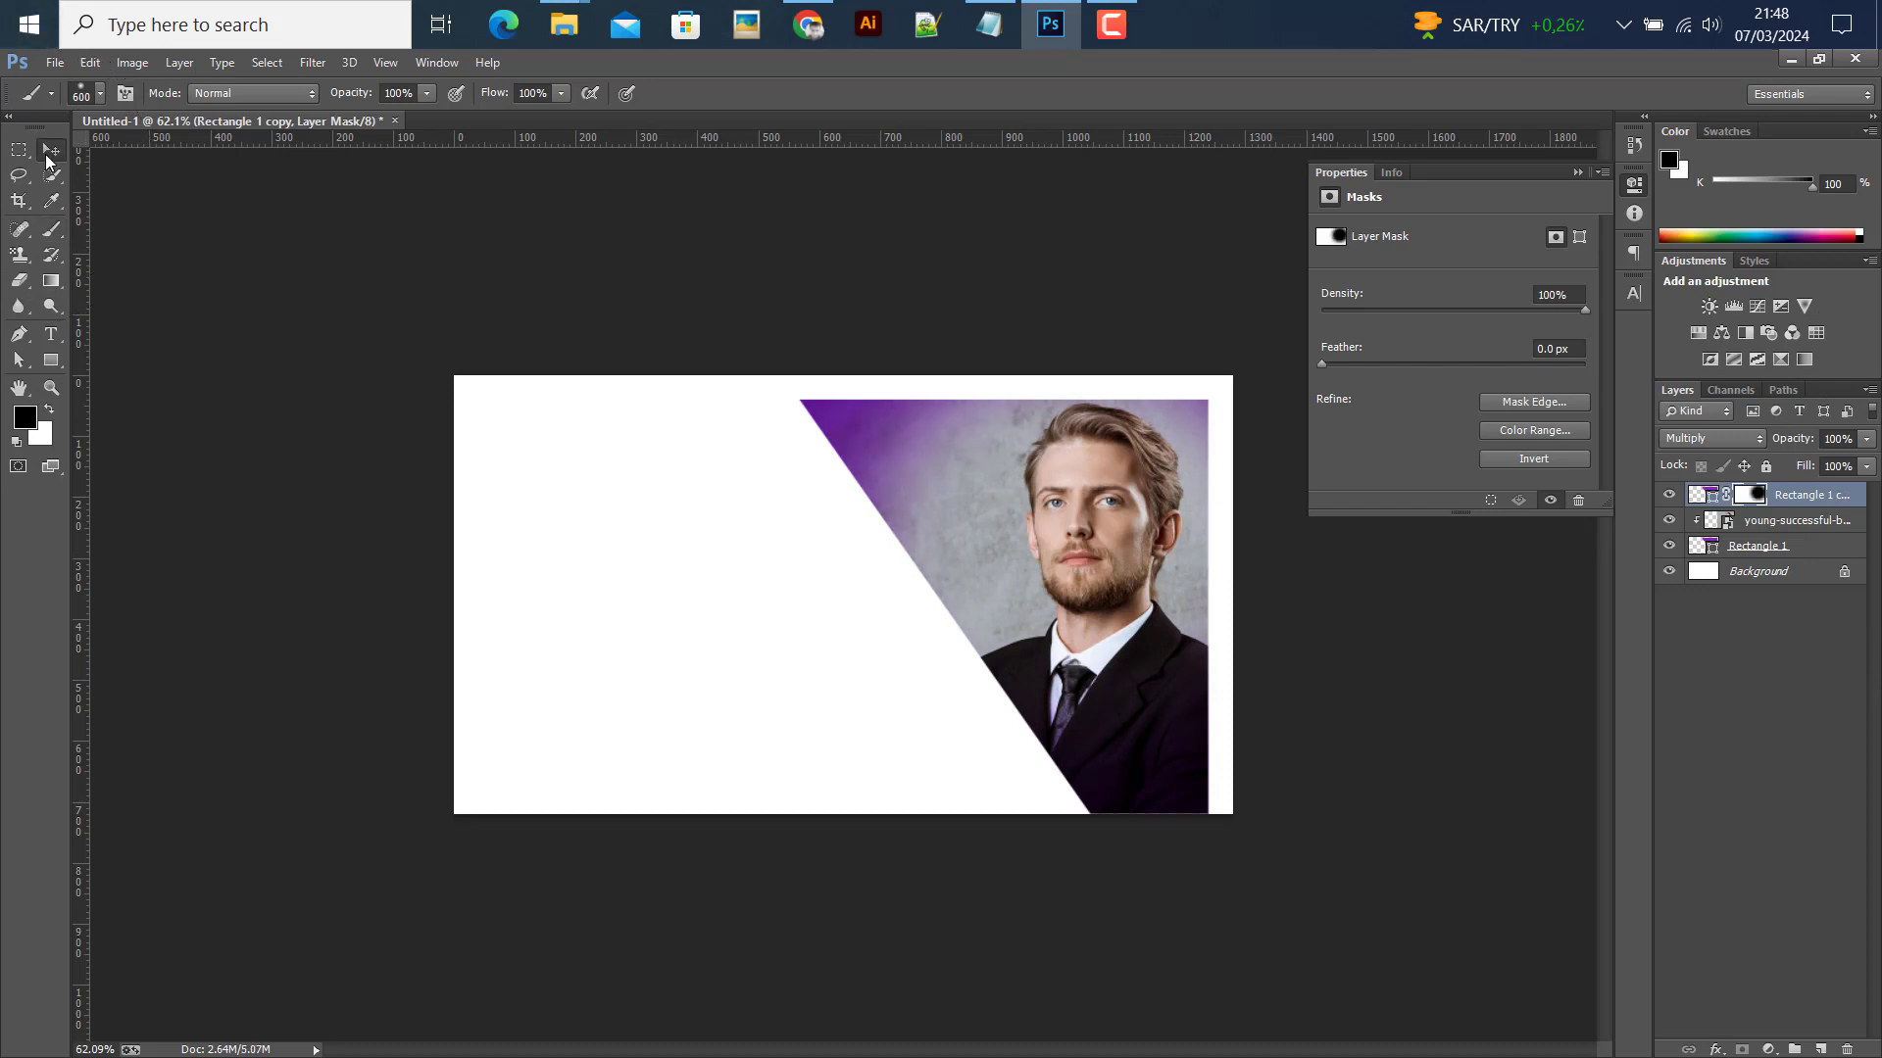
click(1766, 524)
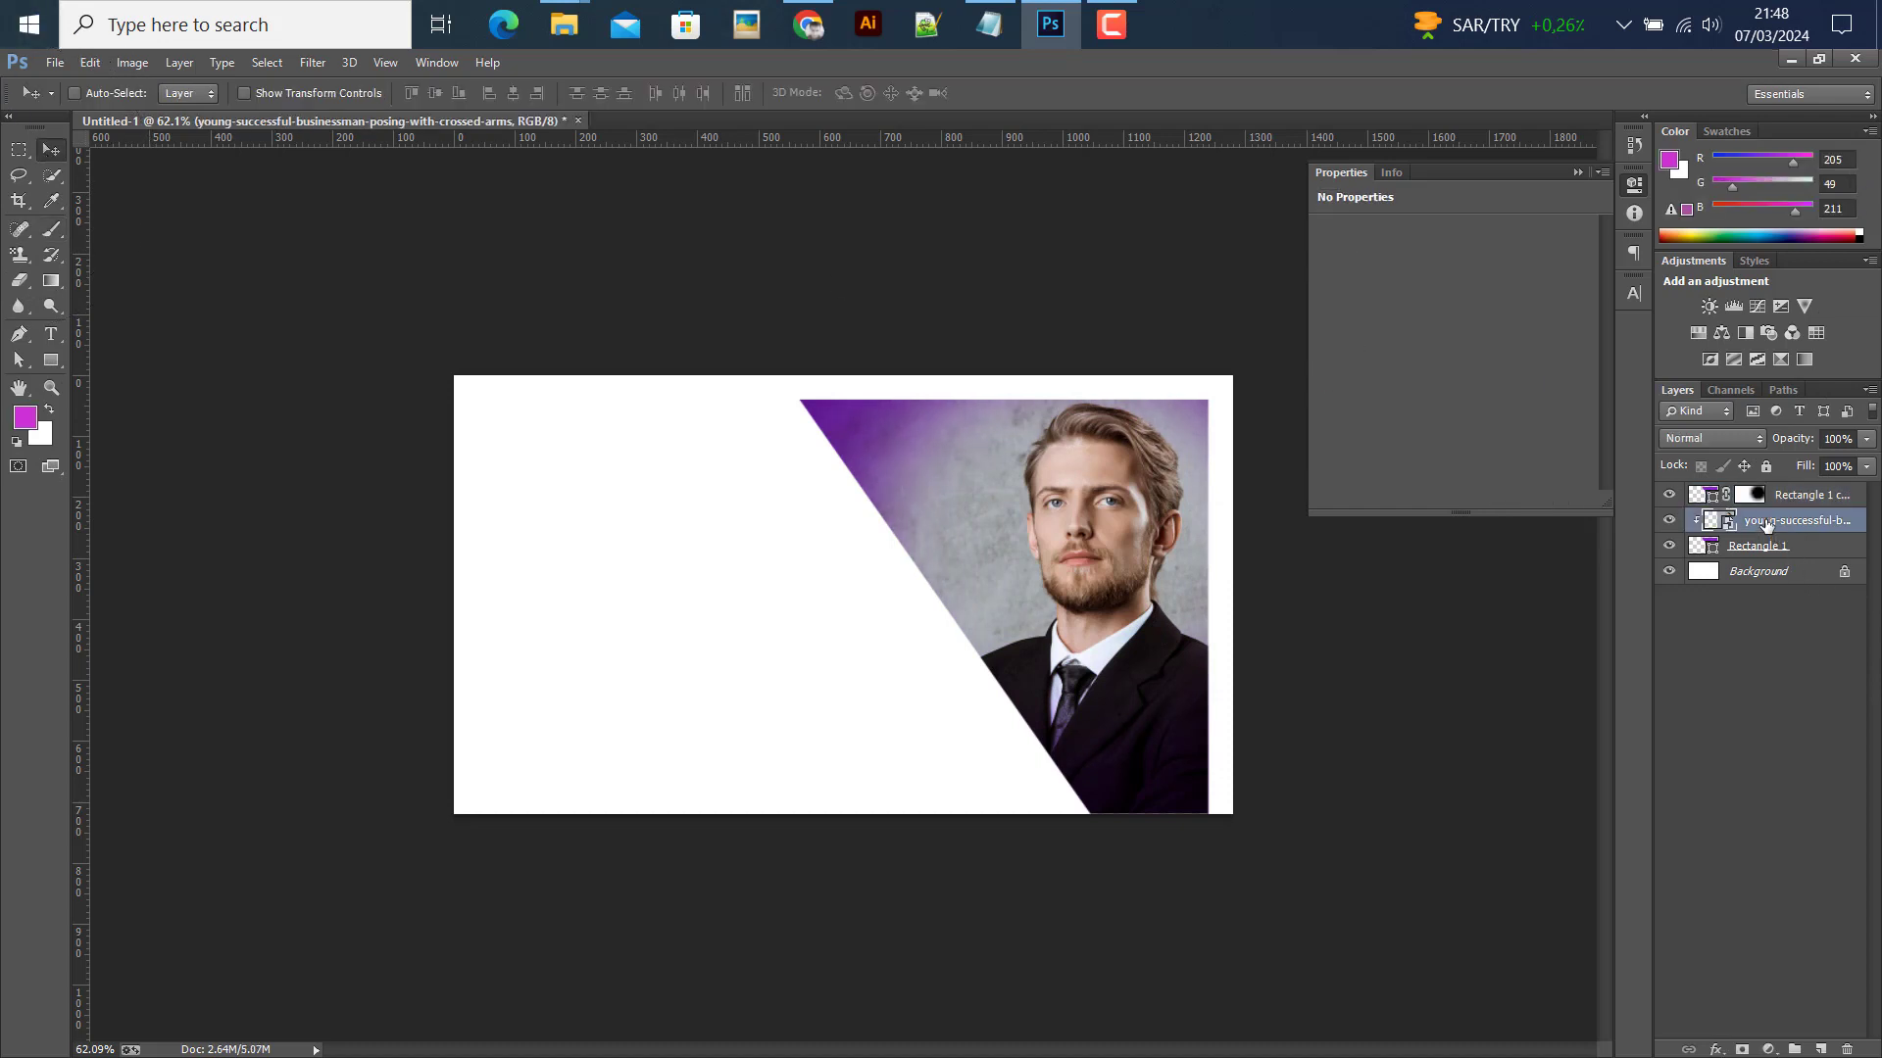
click(1769, 1050)
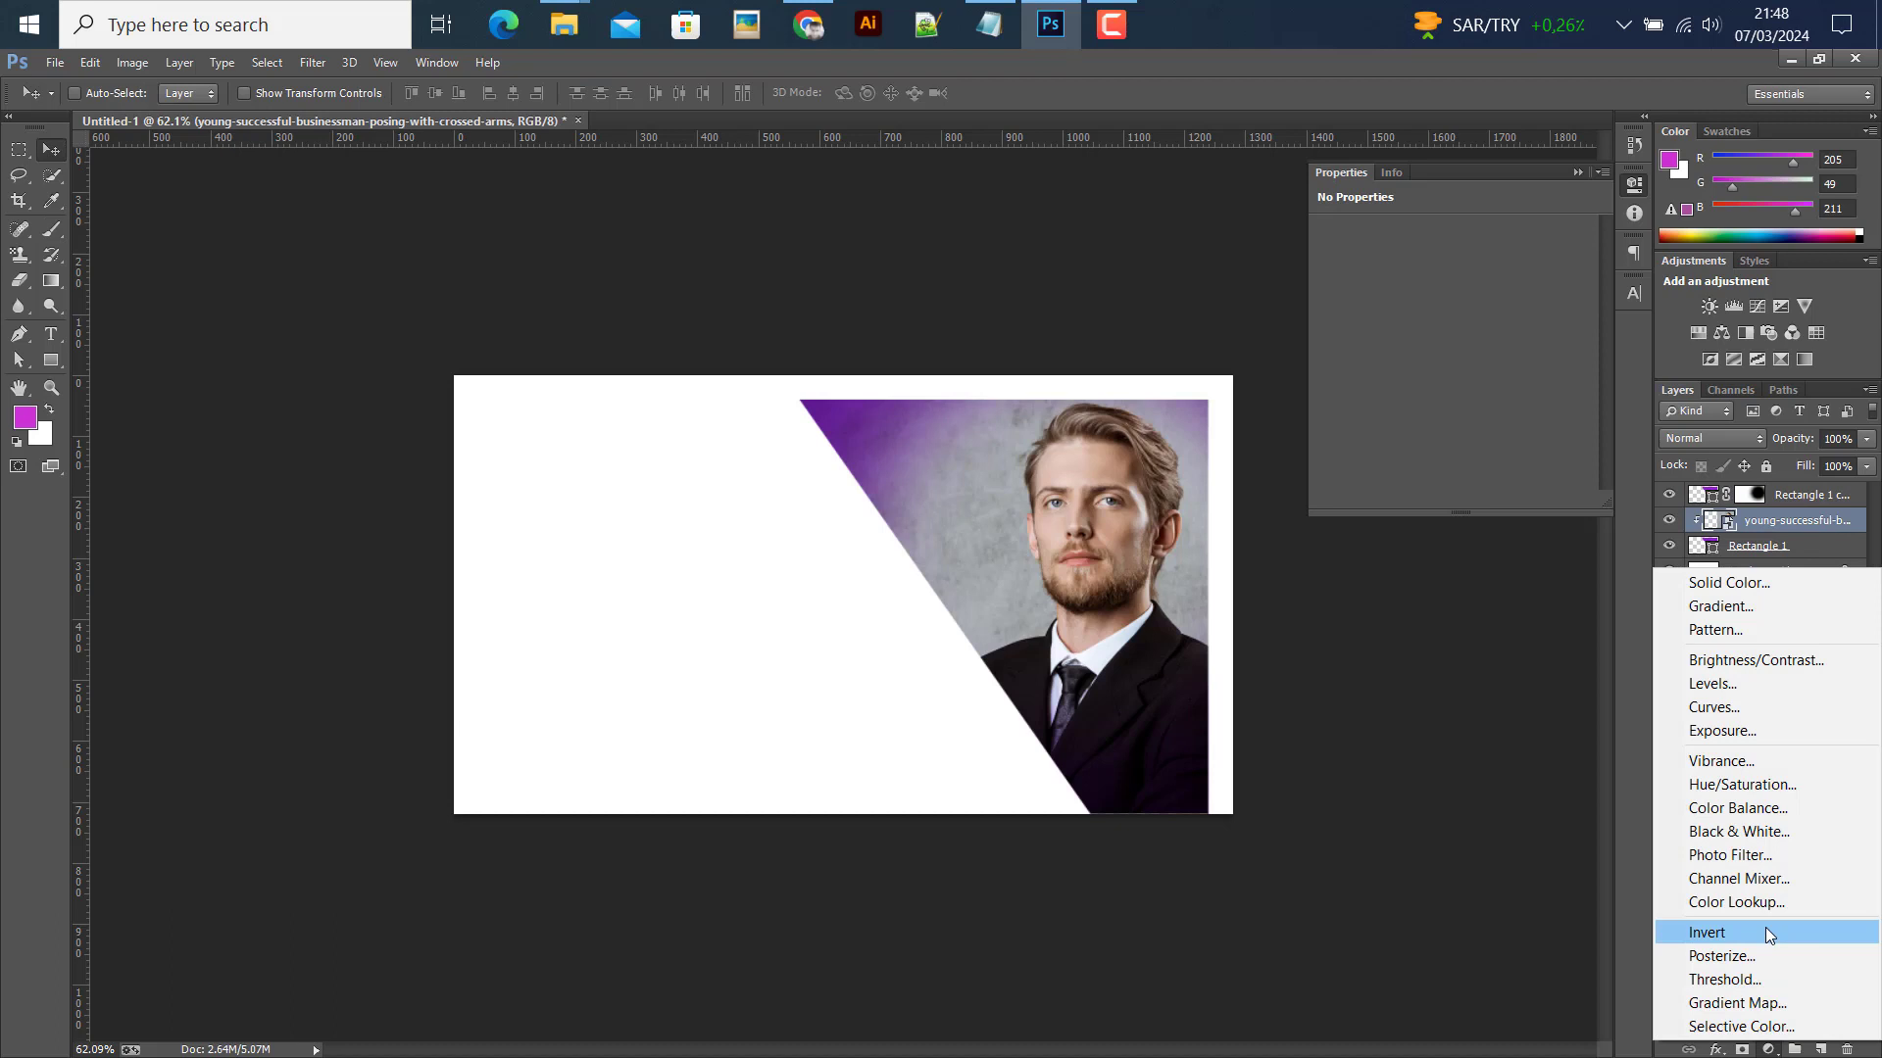
click(1737, 831)
click(1736, 831)
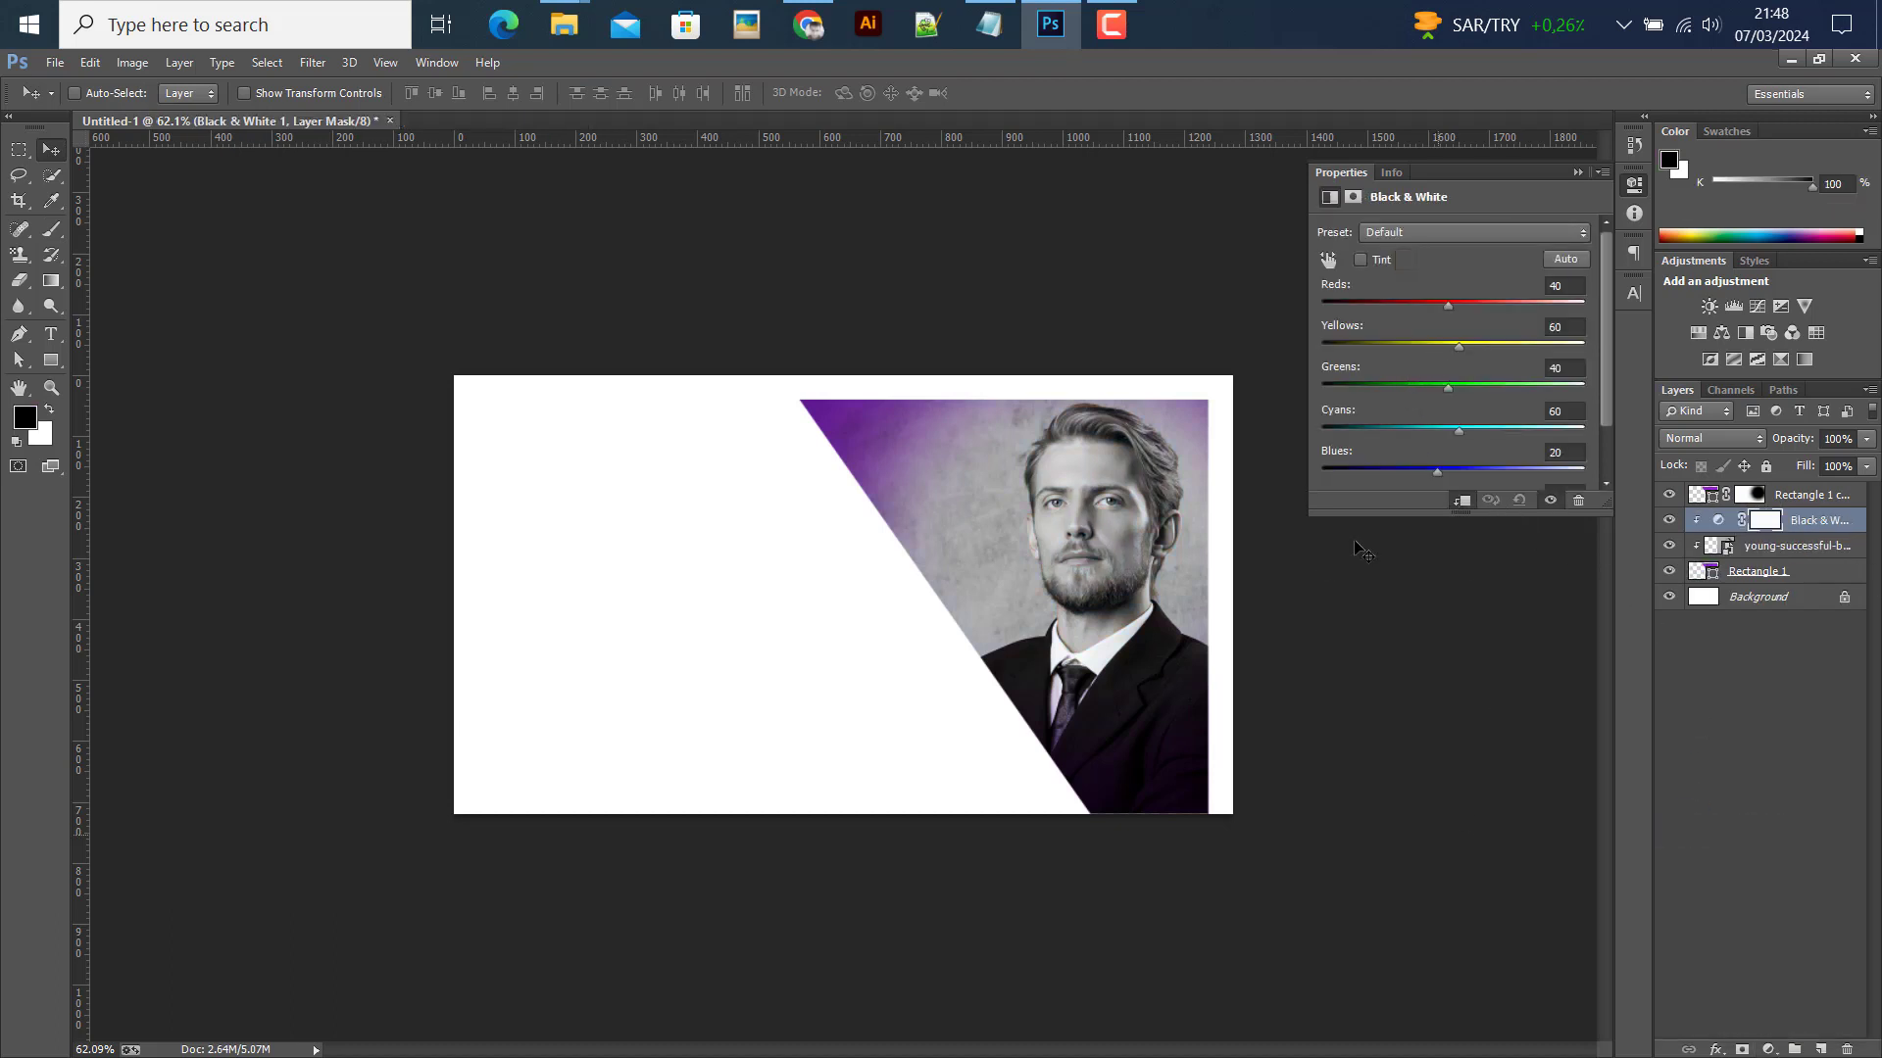
click(1117, 24)
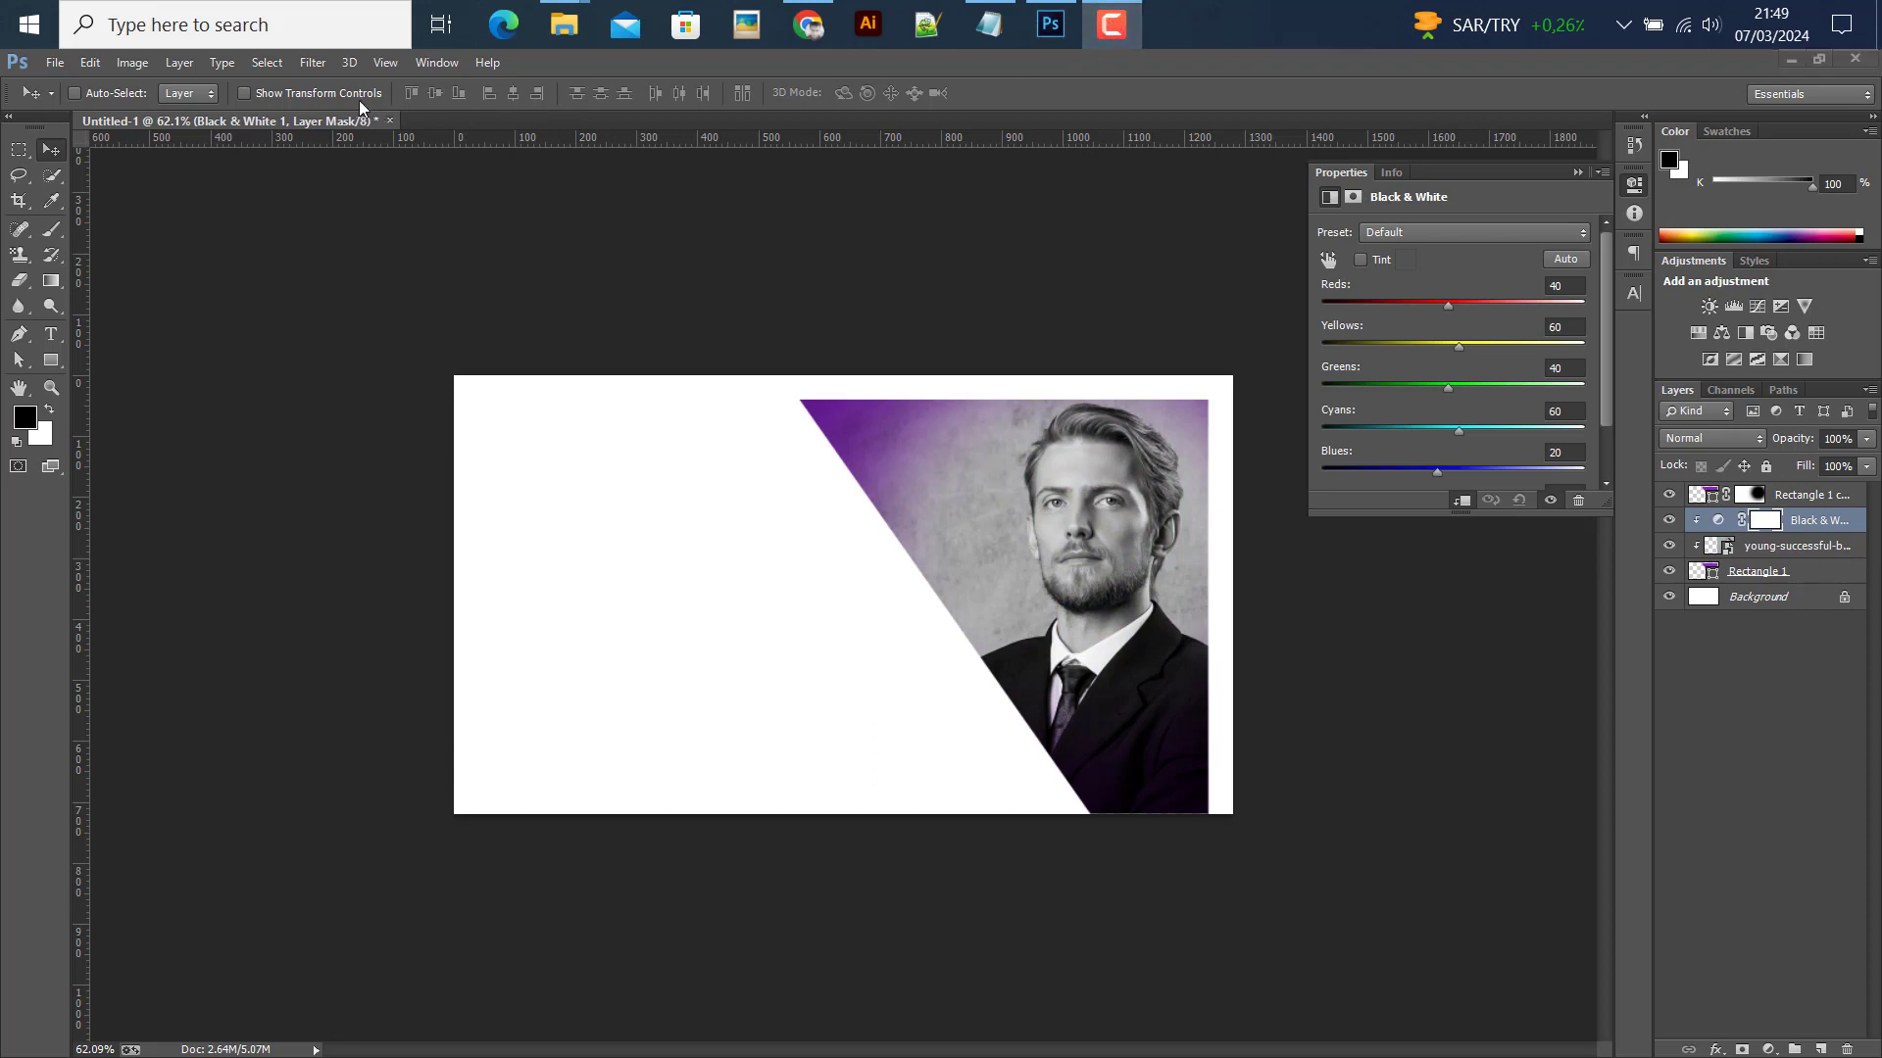
Draw a magenta rectangle about 1050 × 396 px across the middle of the canvas, starting beyond its left edge and overlapping the photo
click(53, 366)
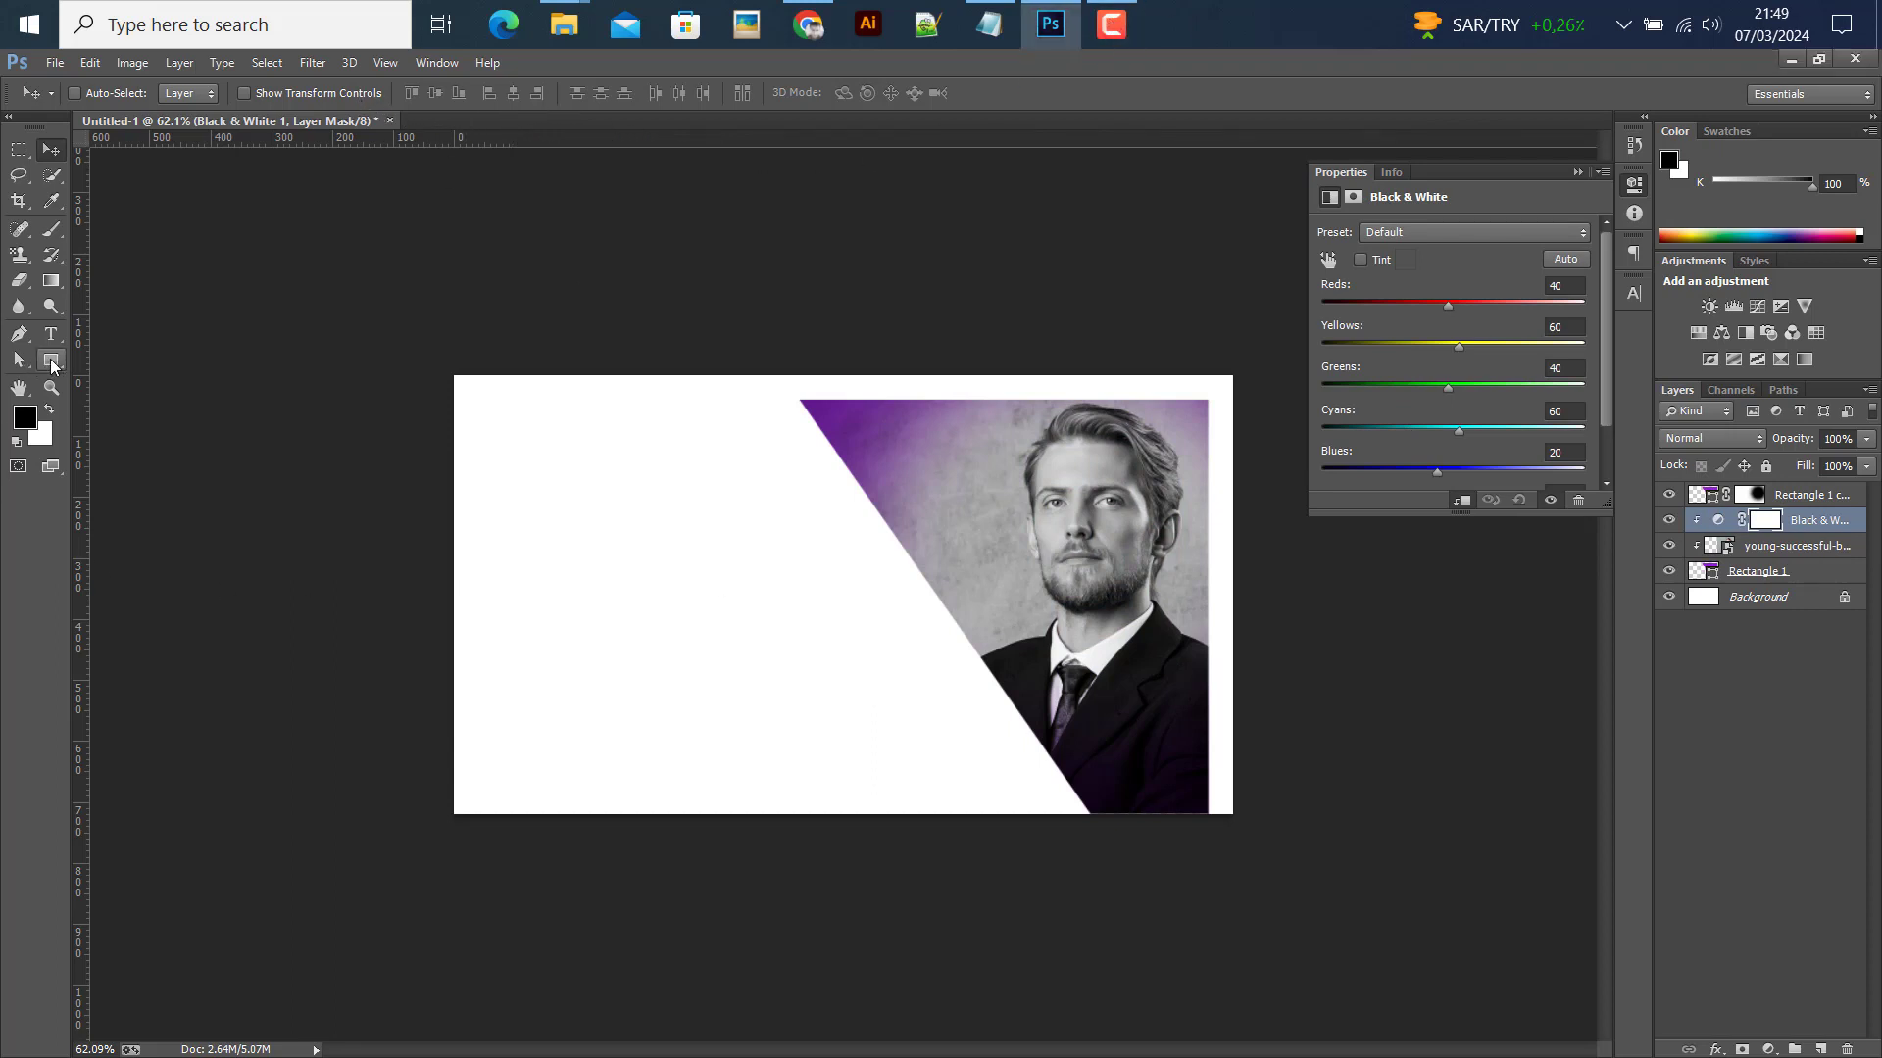
drag(53, 366, 147, 359)
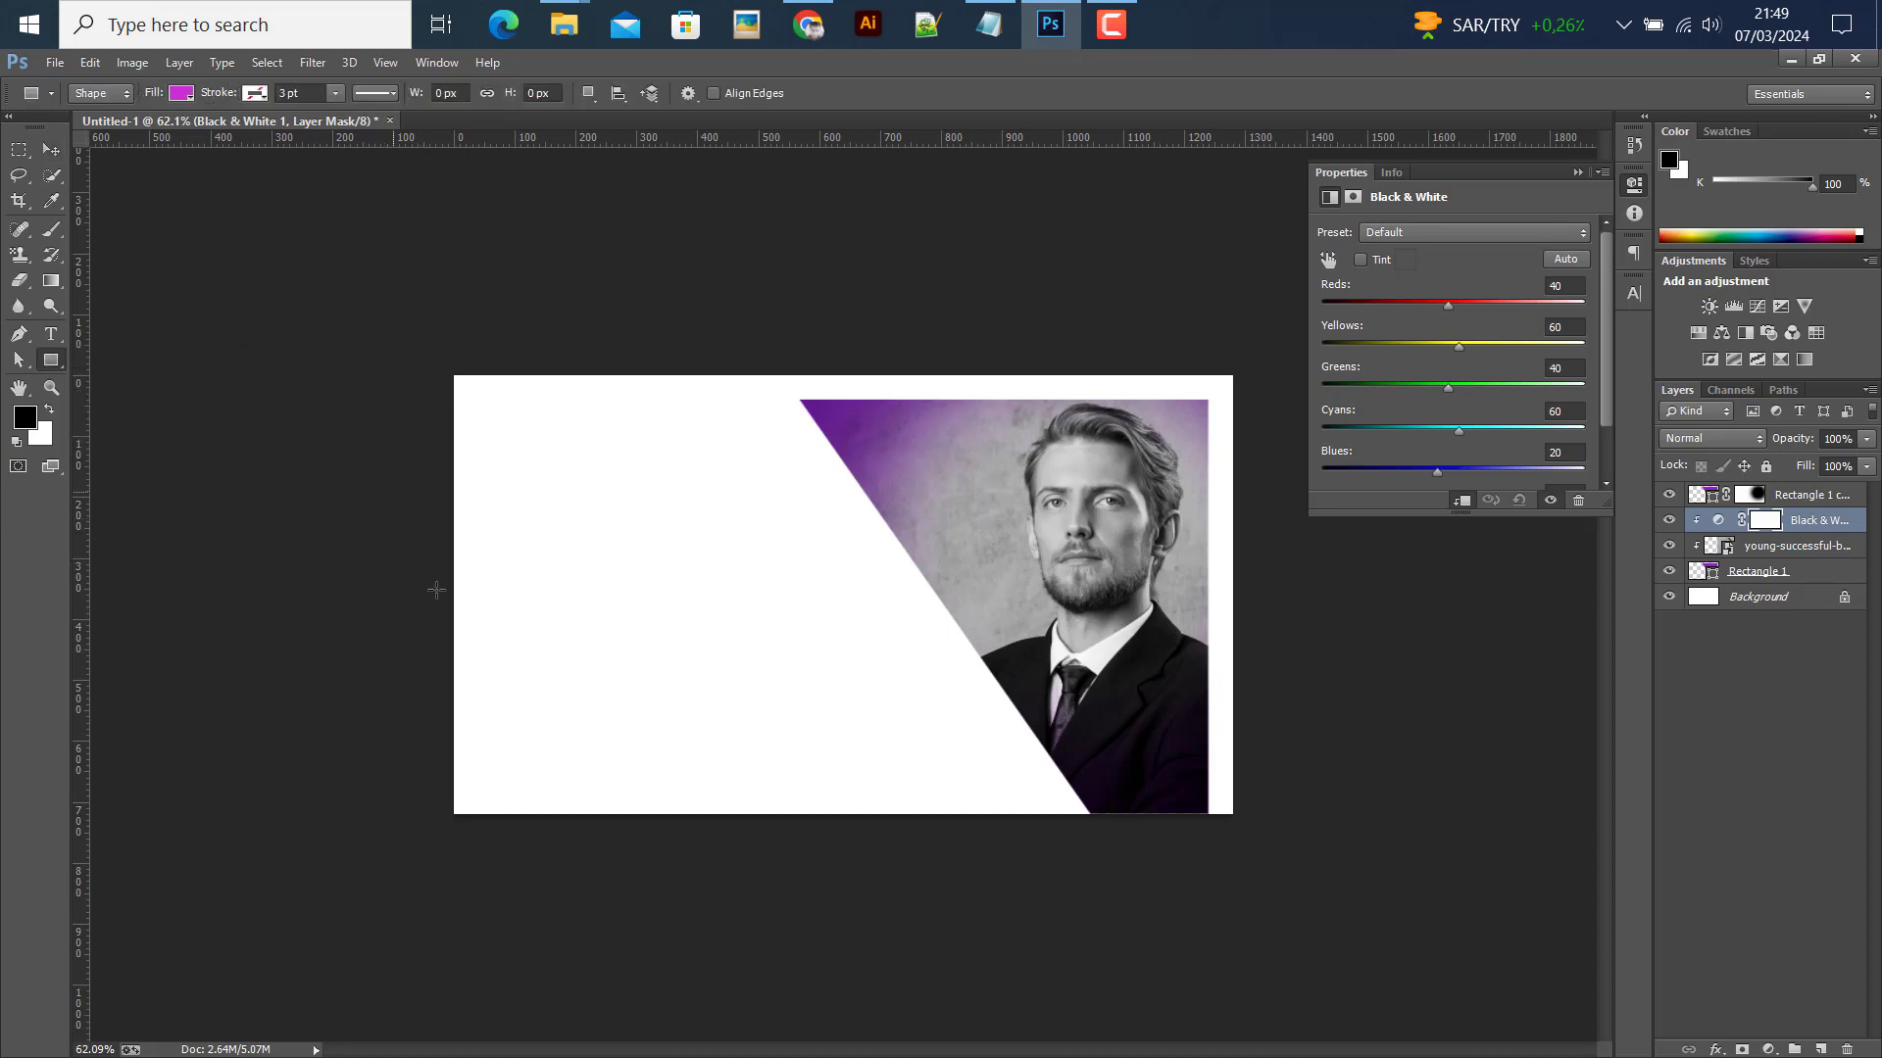
drag(393, 492, 1030, 733)
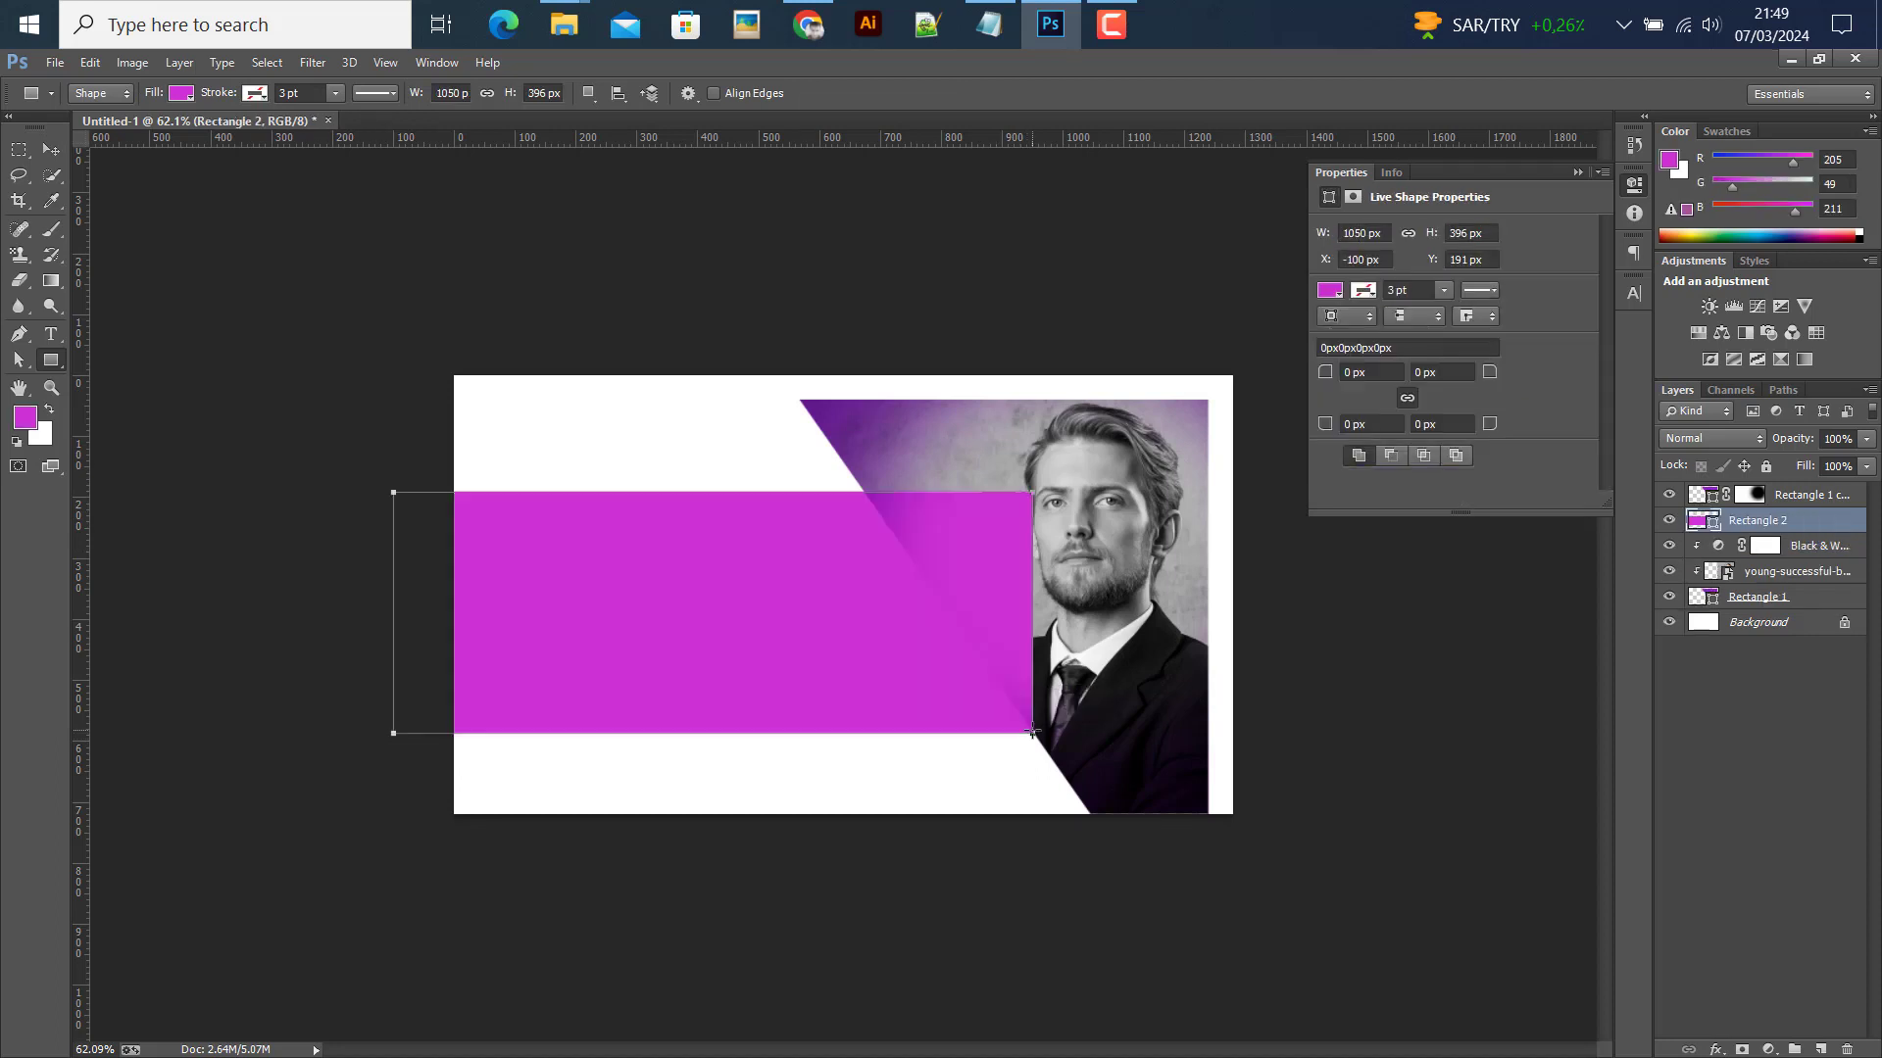
Raise the magenta rectangle's top edge to make it about 409 px high, and place its layer at the top of the stack
click(52, 149)
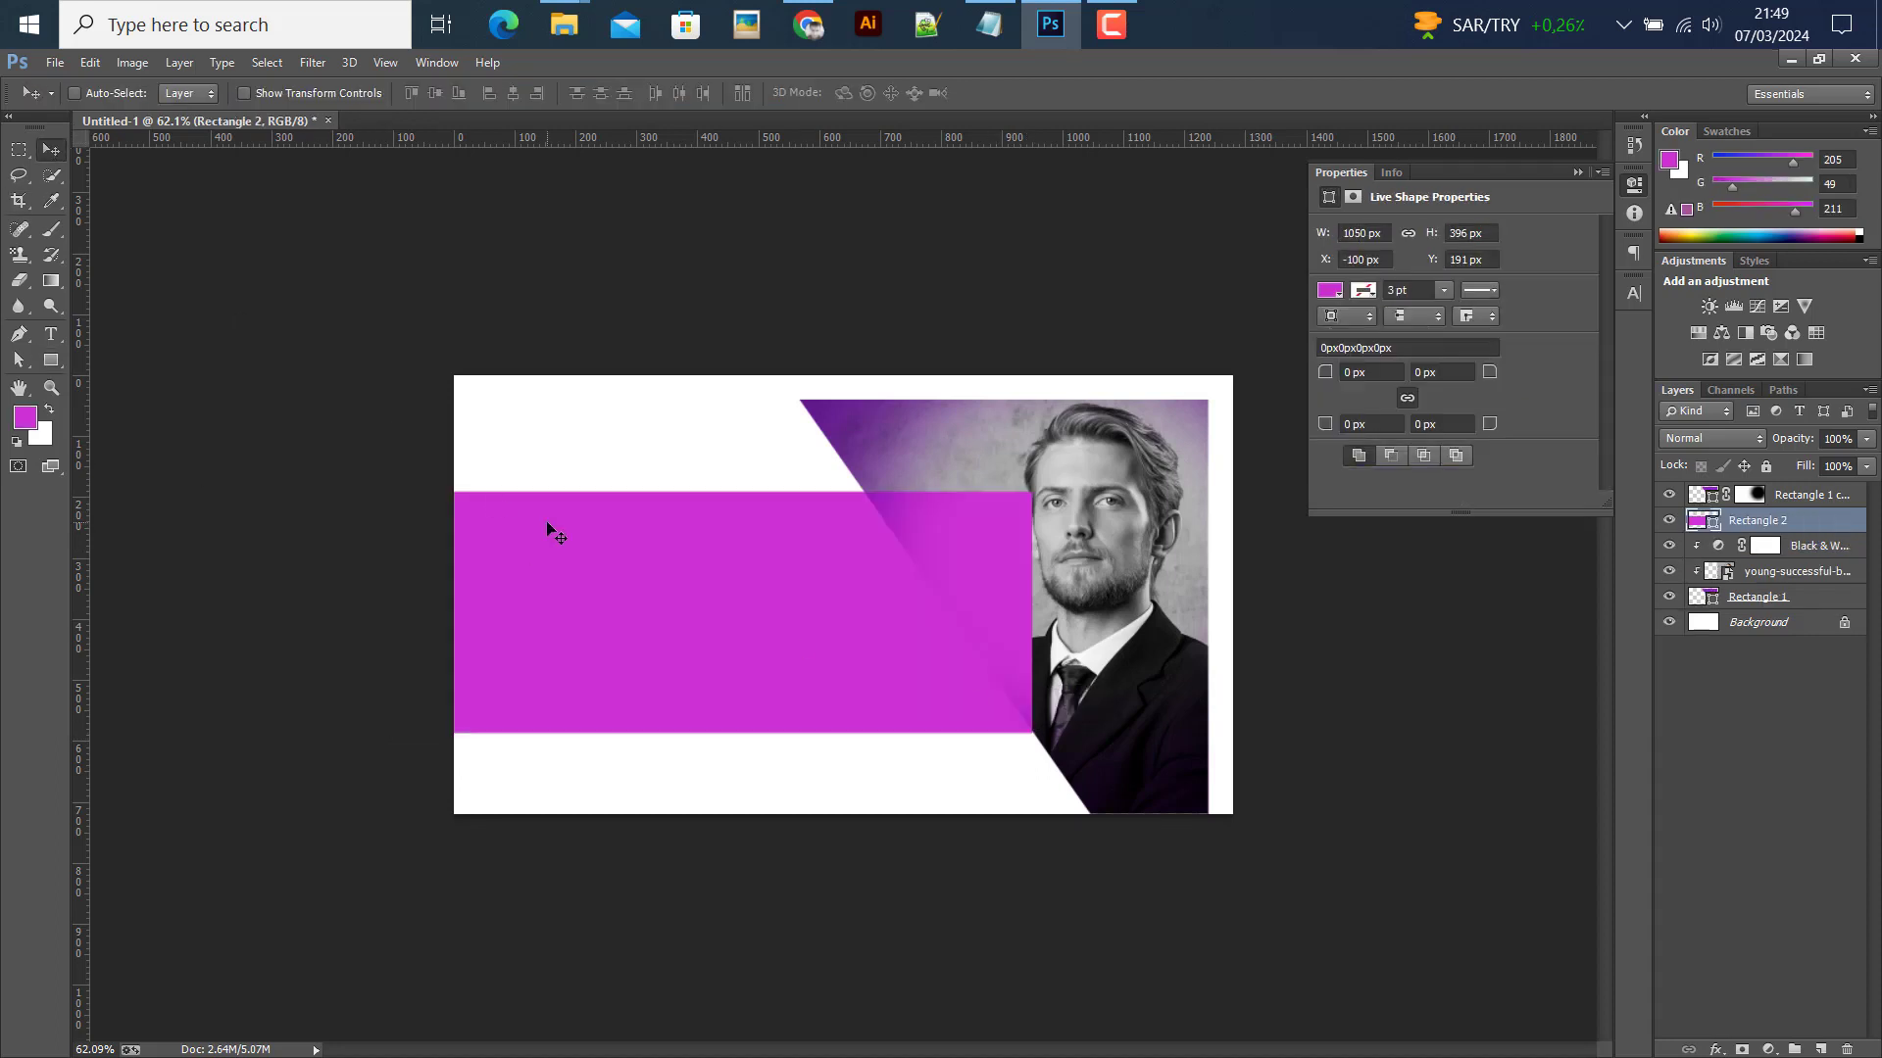
key(ctrl+t)
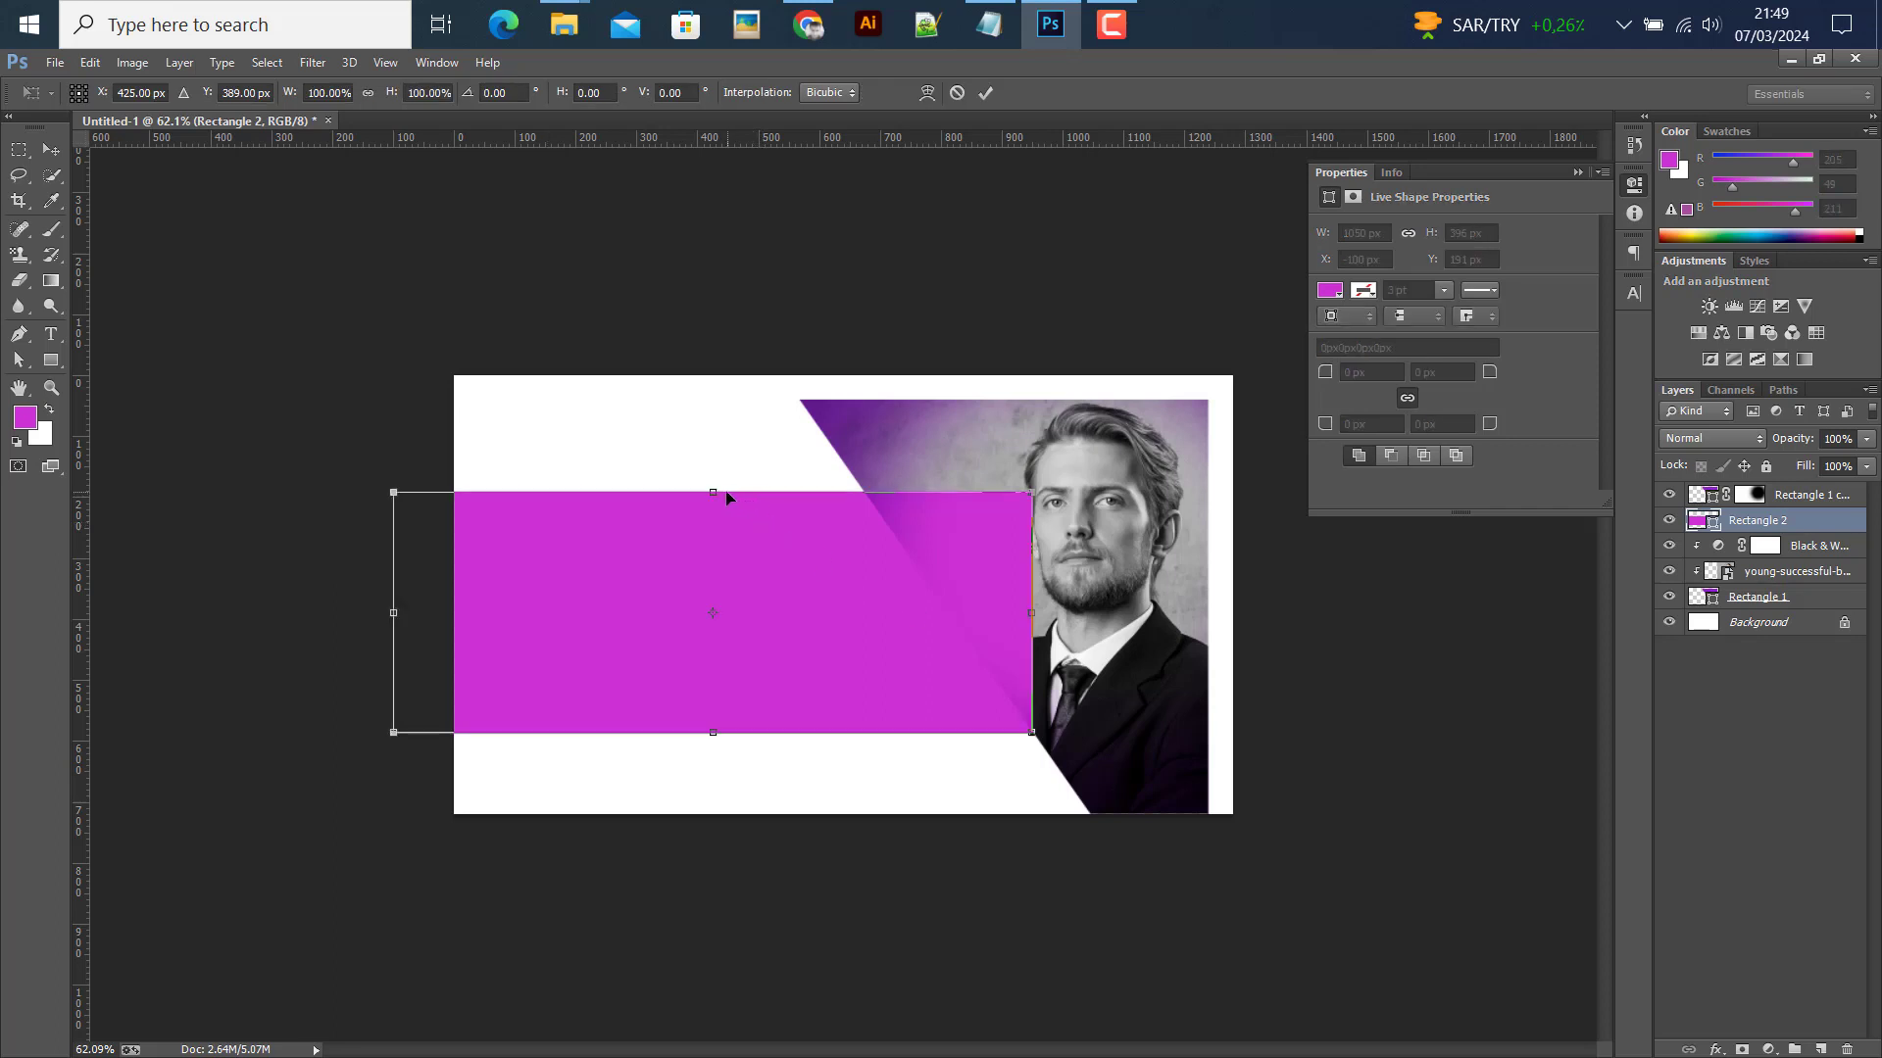
drag(717, 484, 717, 475)
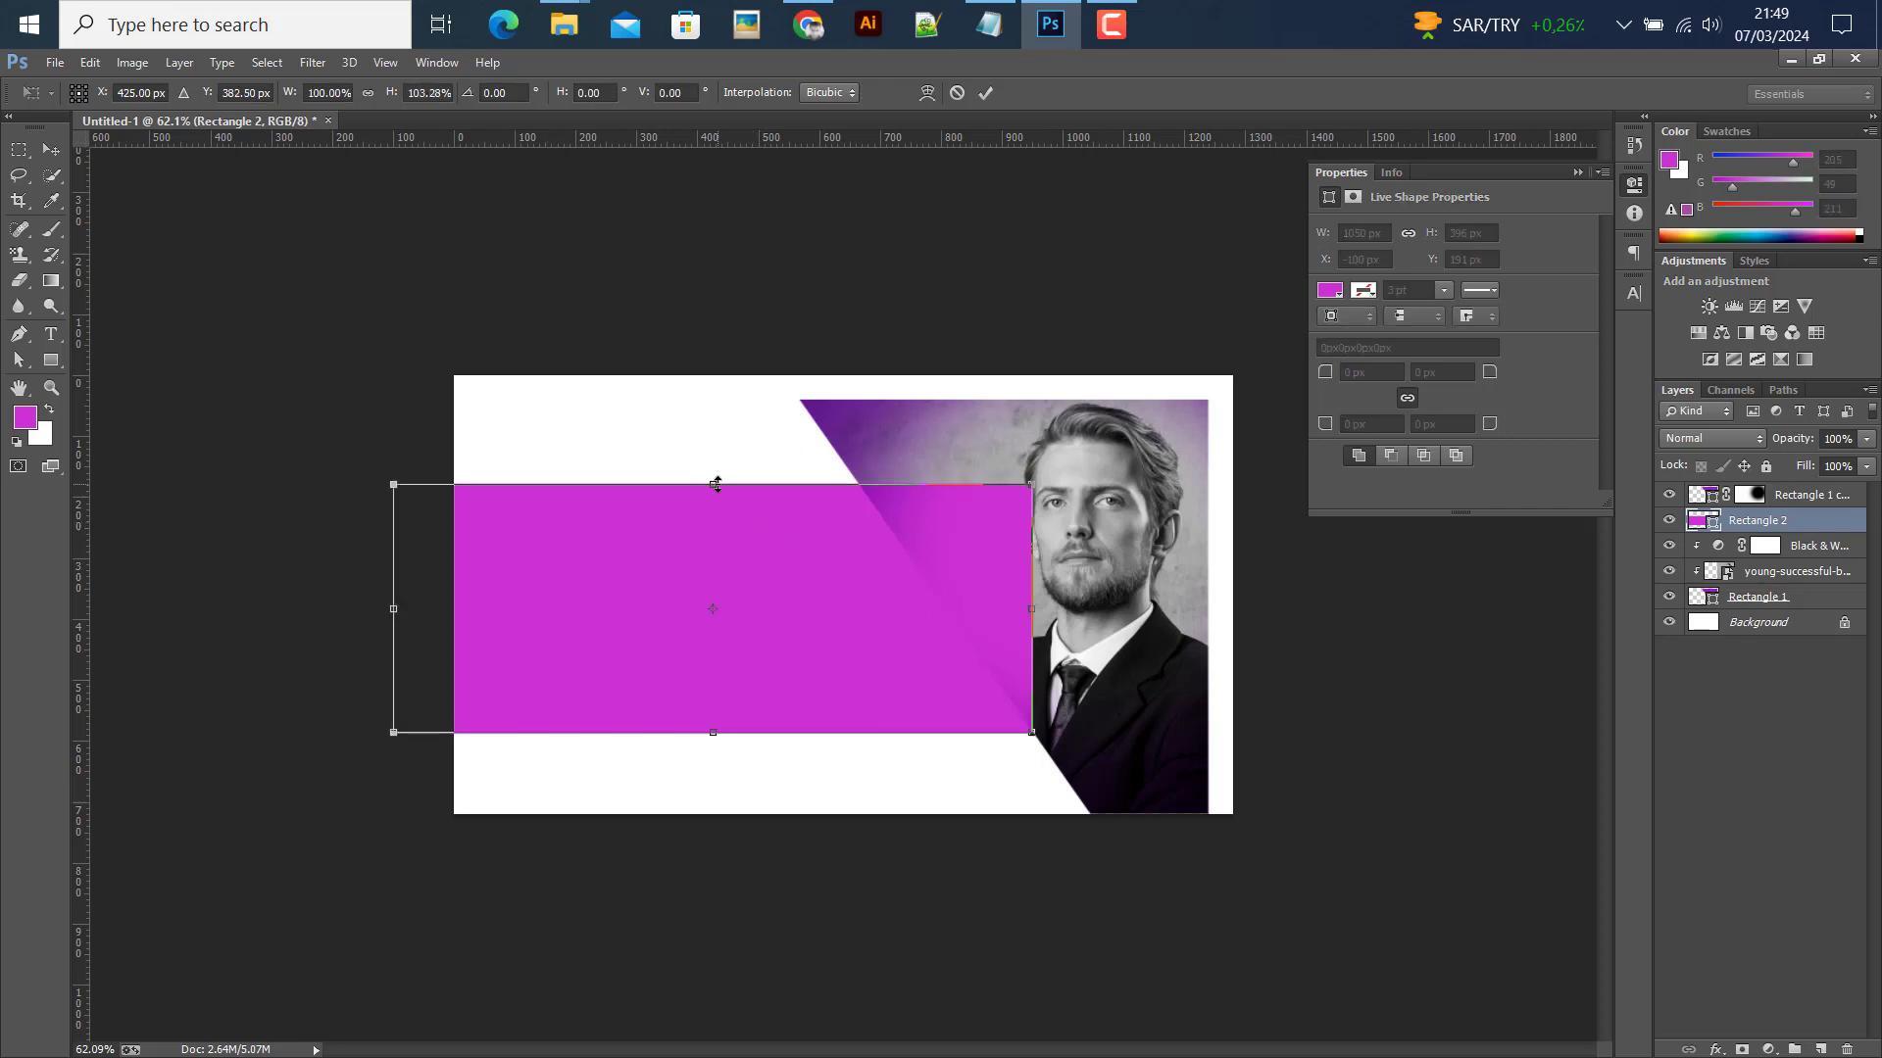
click(986, 93)
drag(1772, 521, 1764, 483)
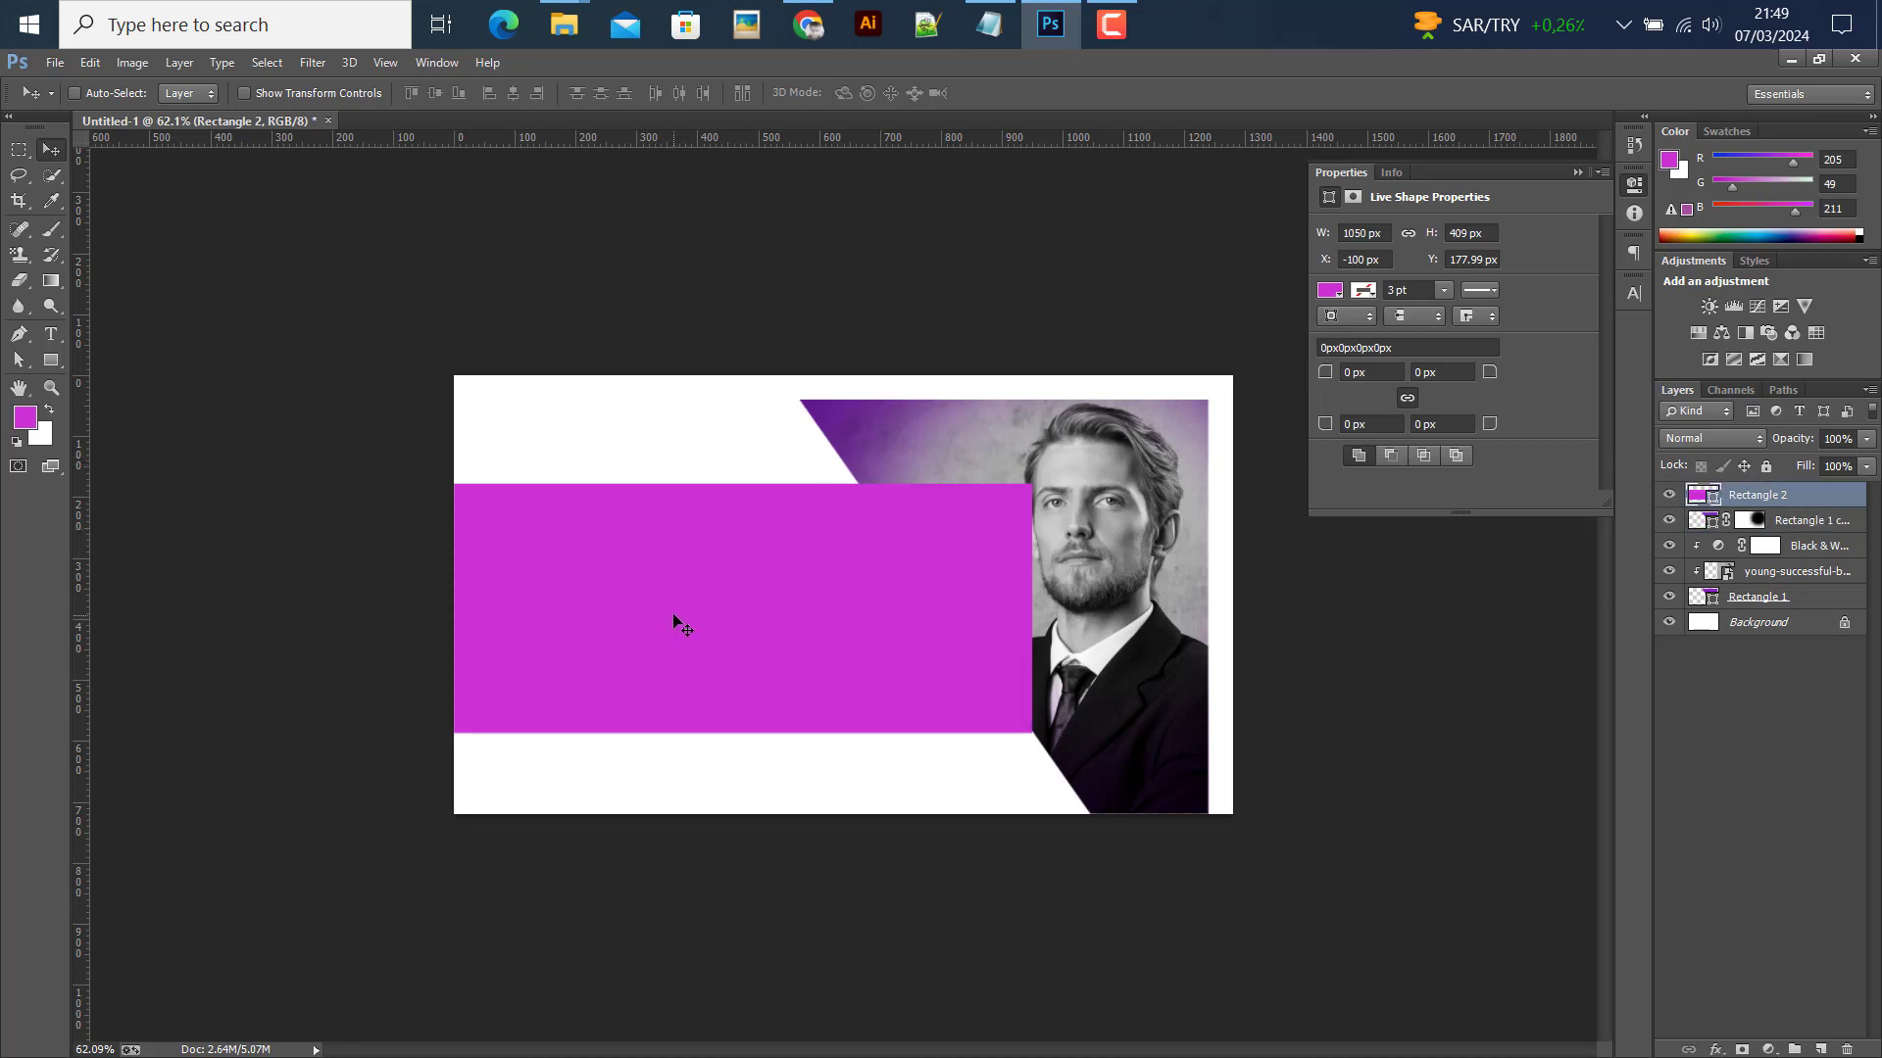
Slant the magenta rectangle's right side along the photo's edge by moving its upper-right corner left, converting the live shape to a regular path
click(19, 360)
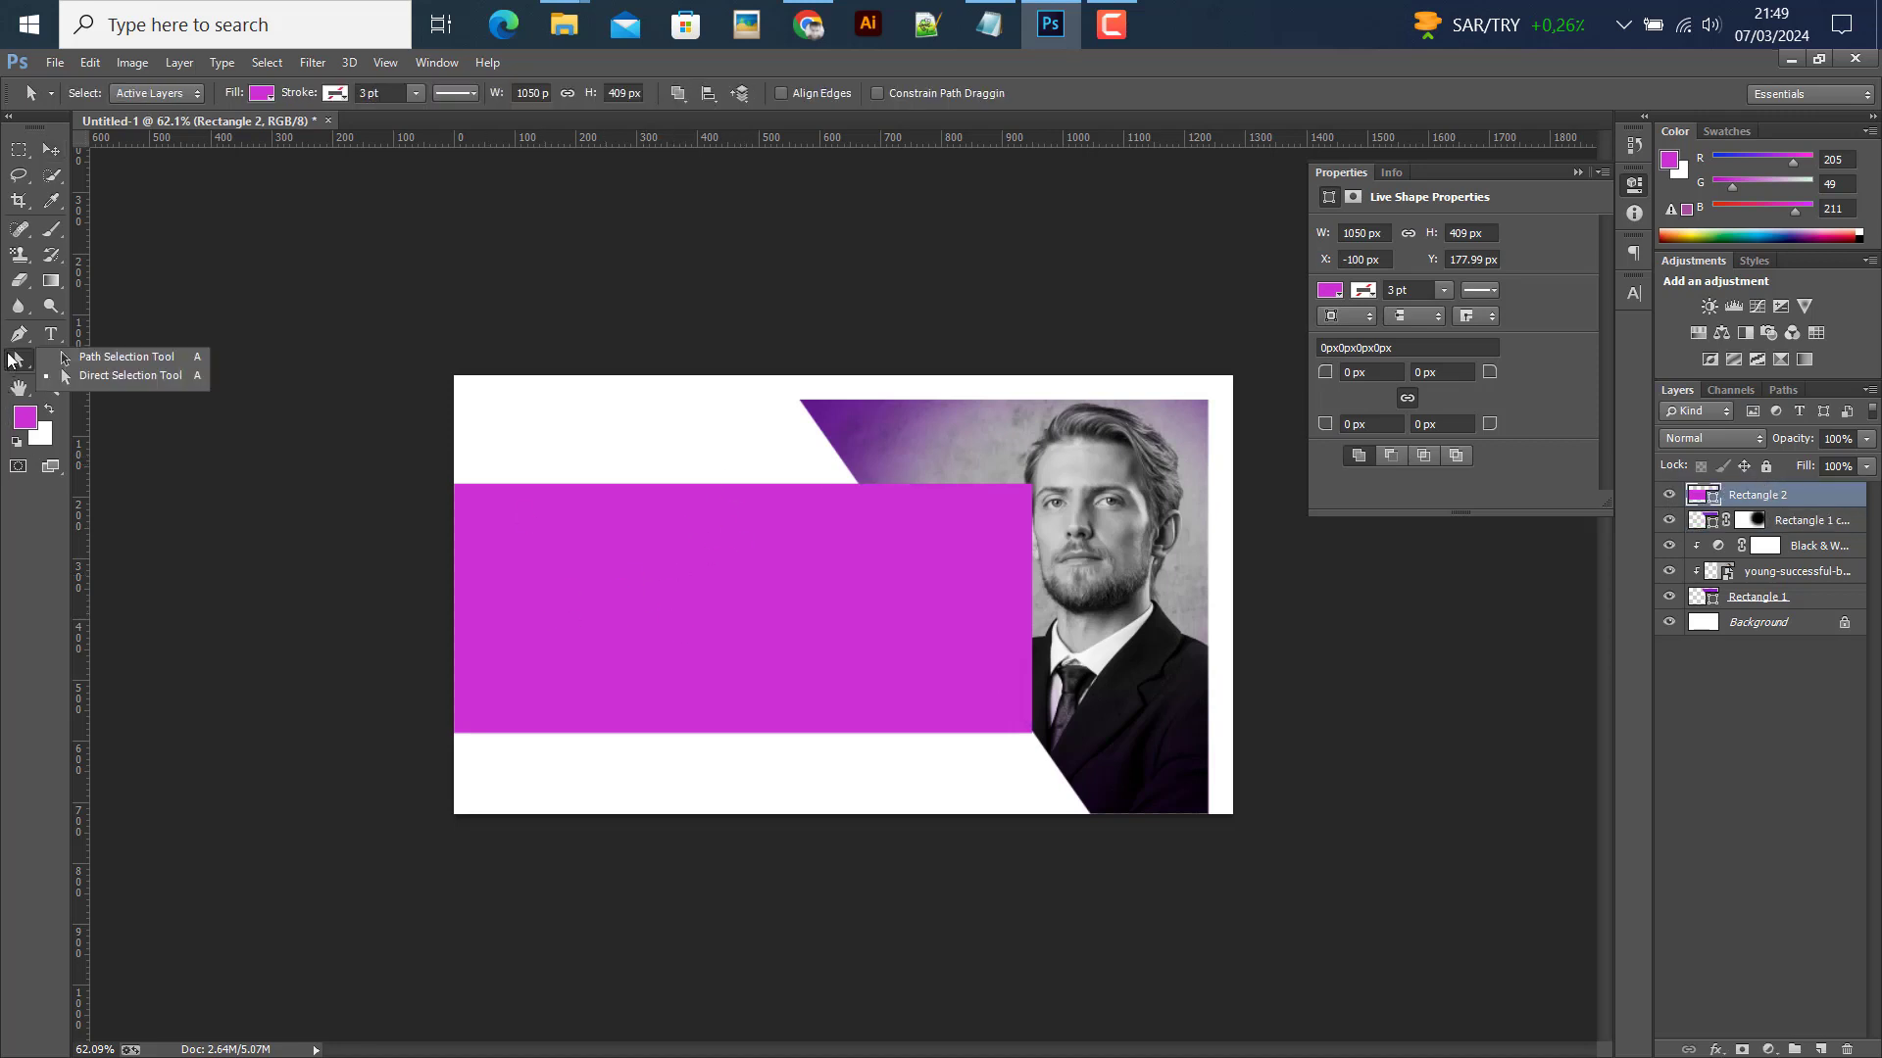
click(114, 377)
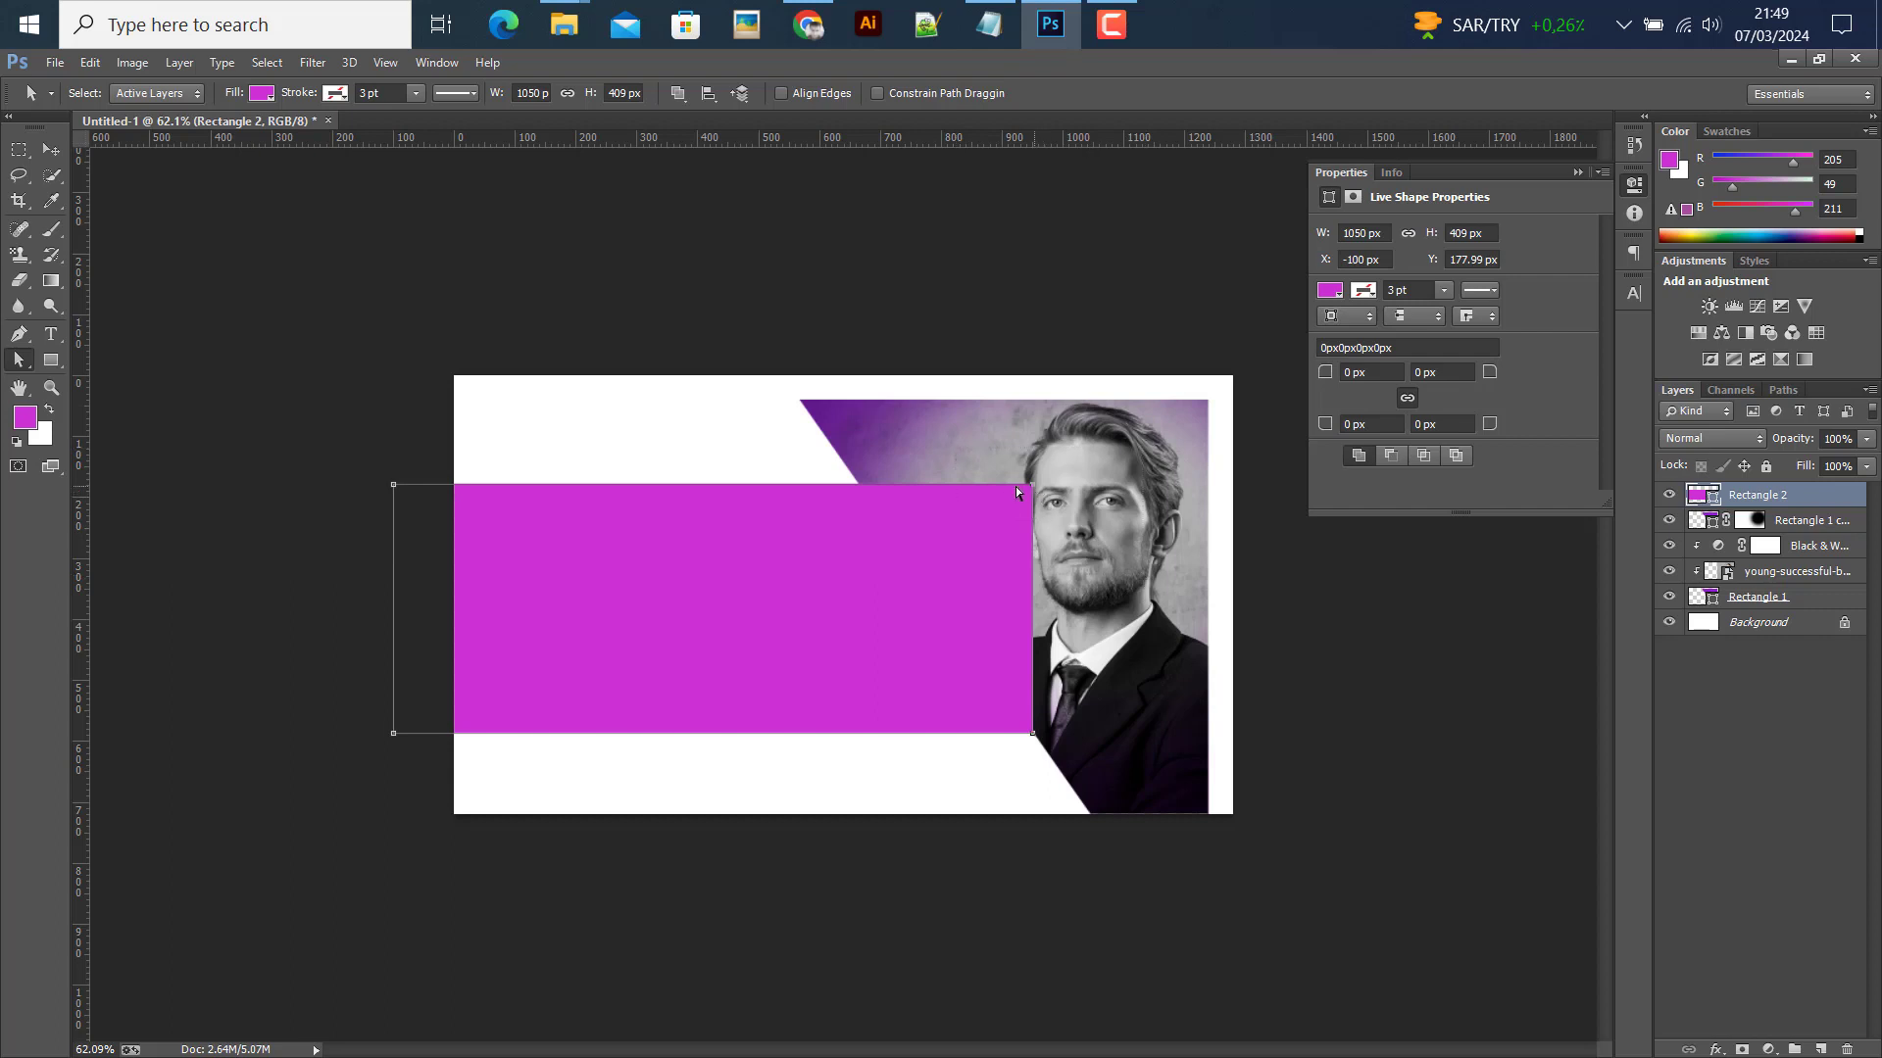
drag(1032, 485, 902, 500)
drag(858, 502, 858, 502)
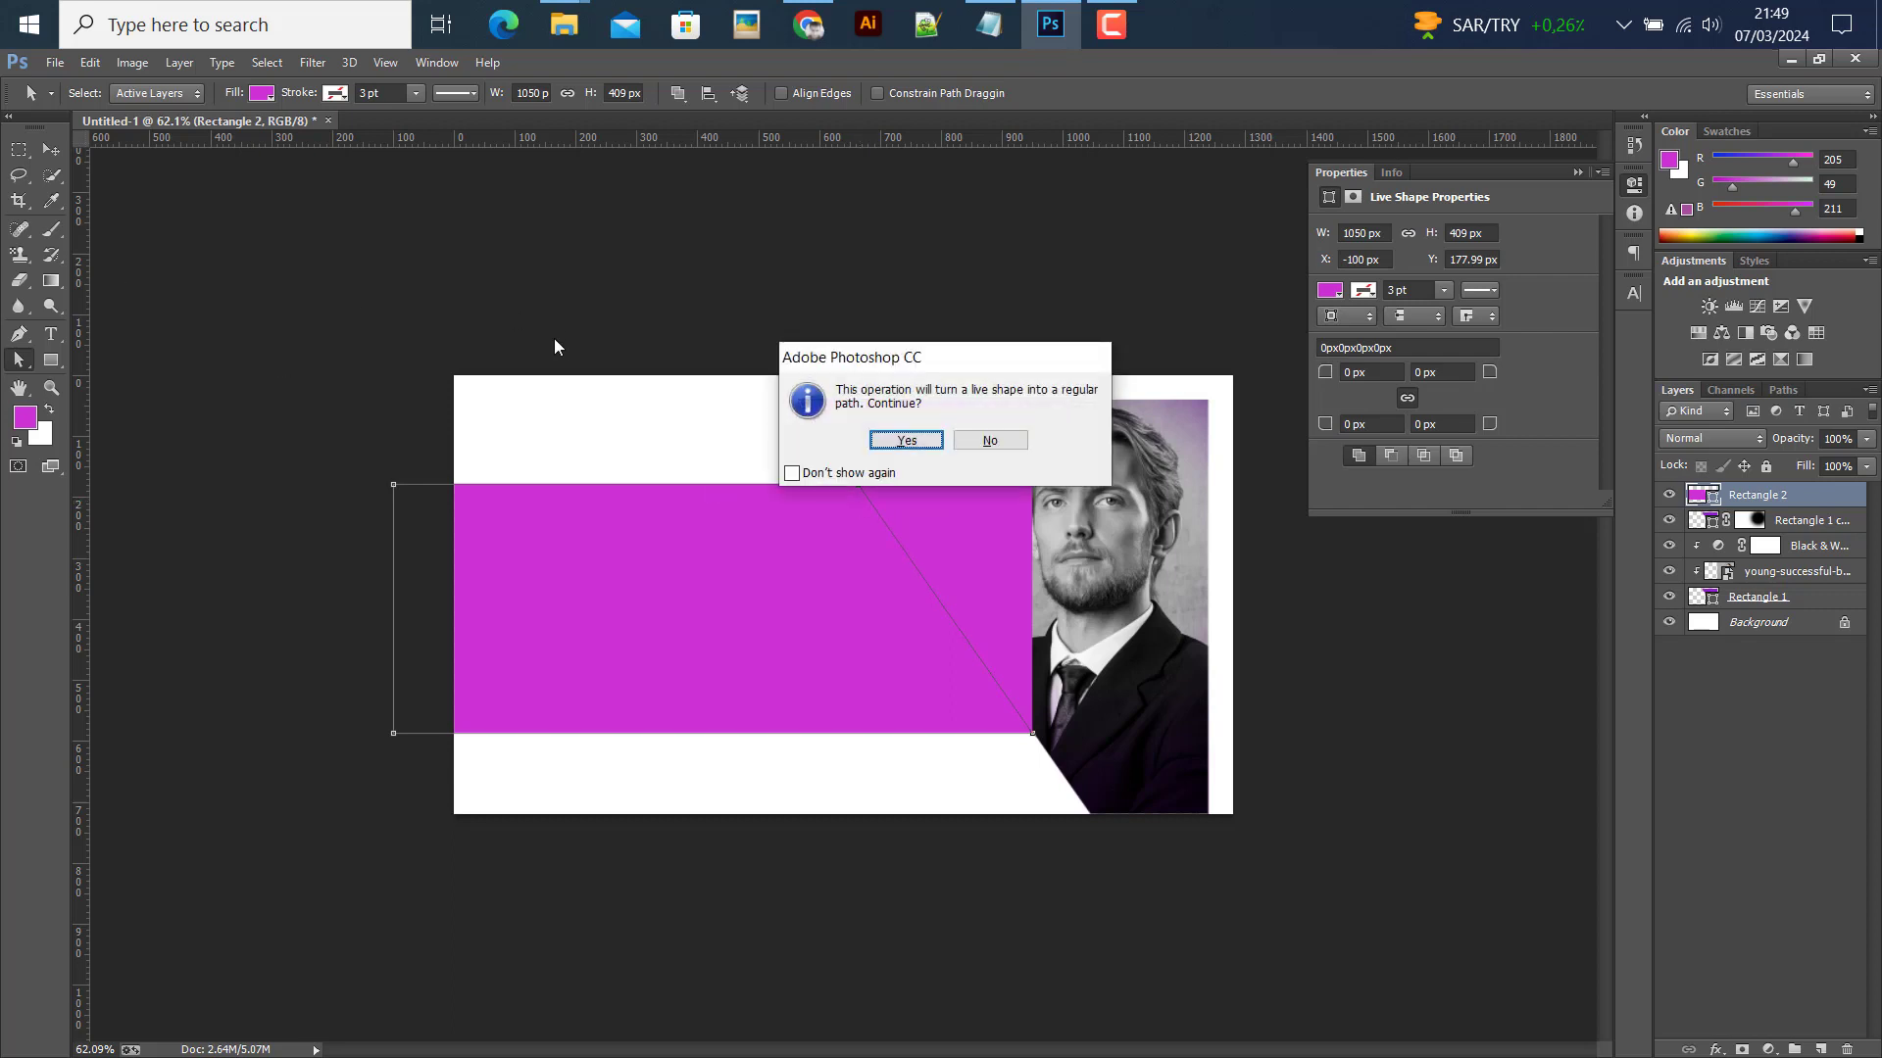
click(906, 441)
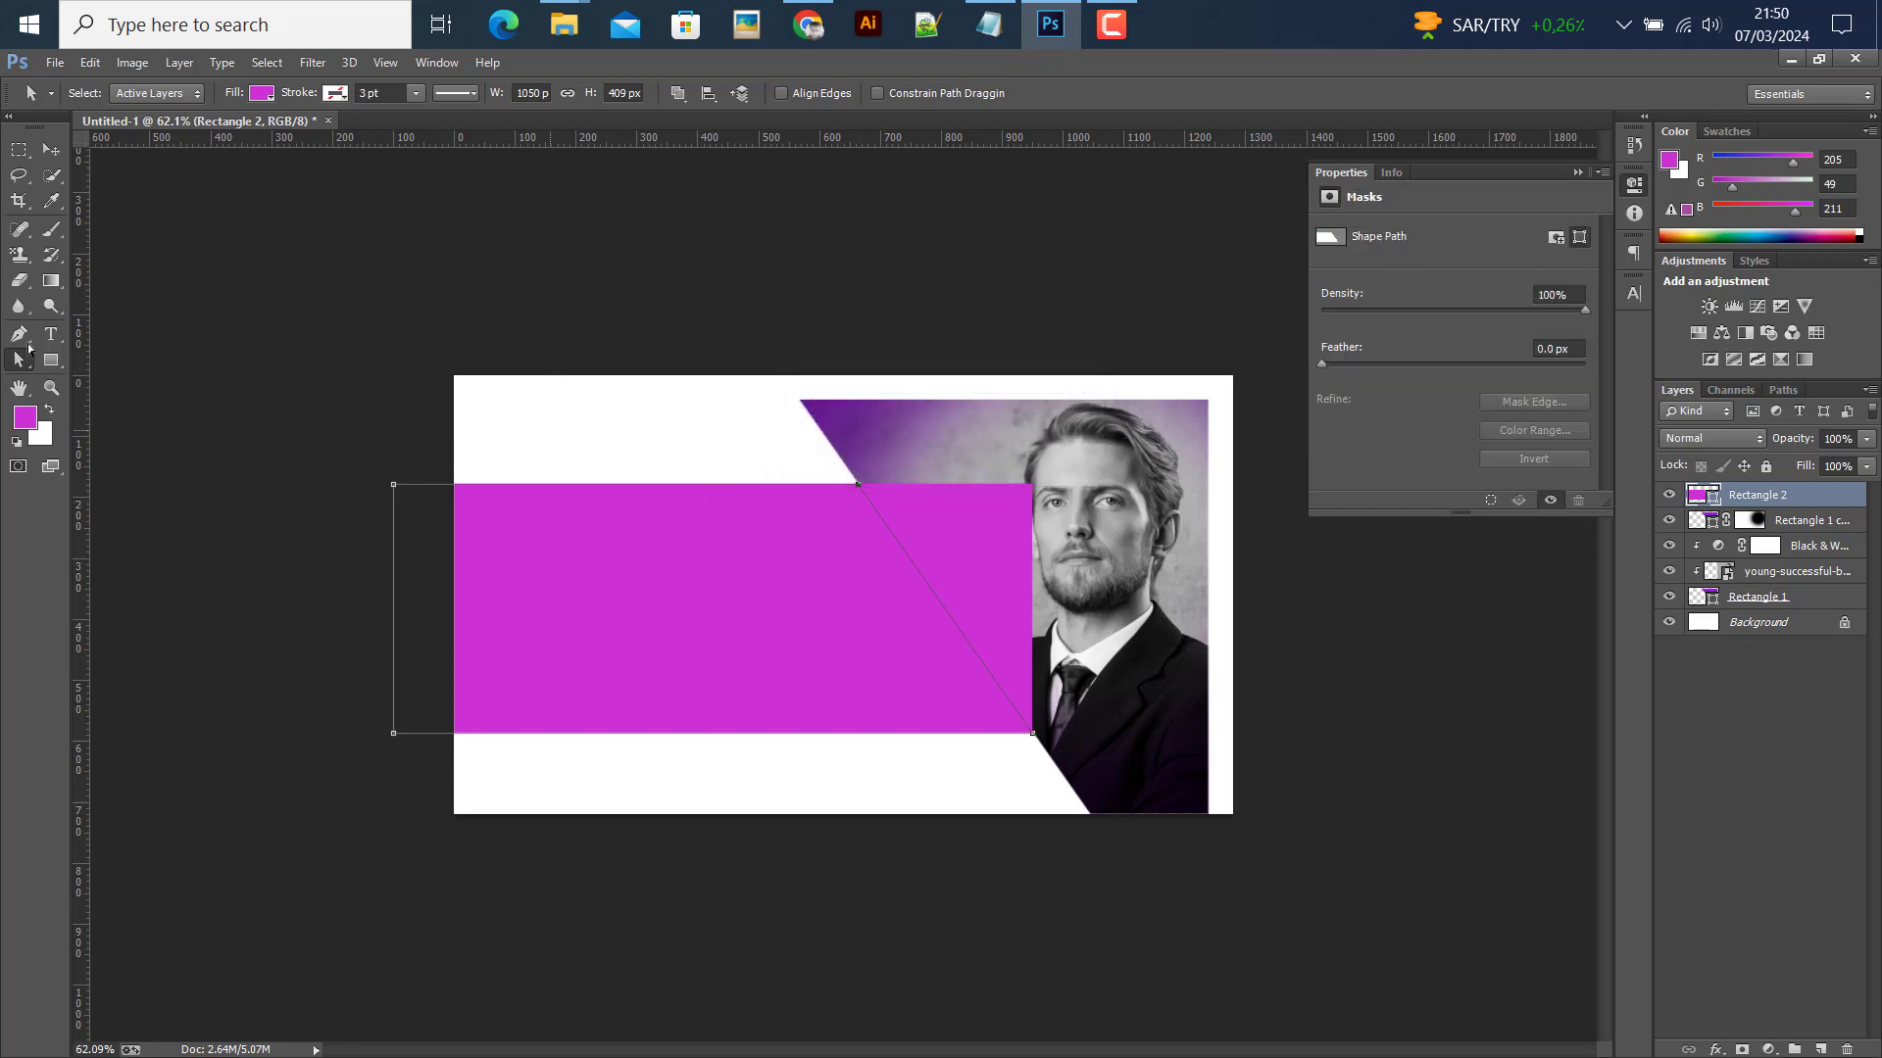
Nudge the magenta shape 30 px left and 10 px down overall to leave a white diagonal gap beside the photo
click(51, 149)
scroll(981, 717, up, 5)
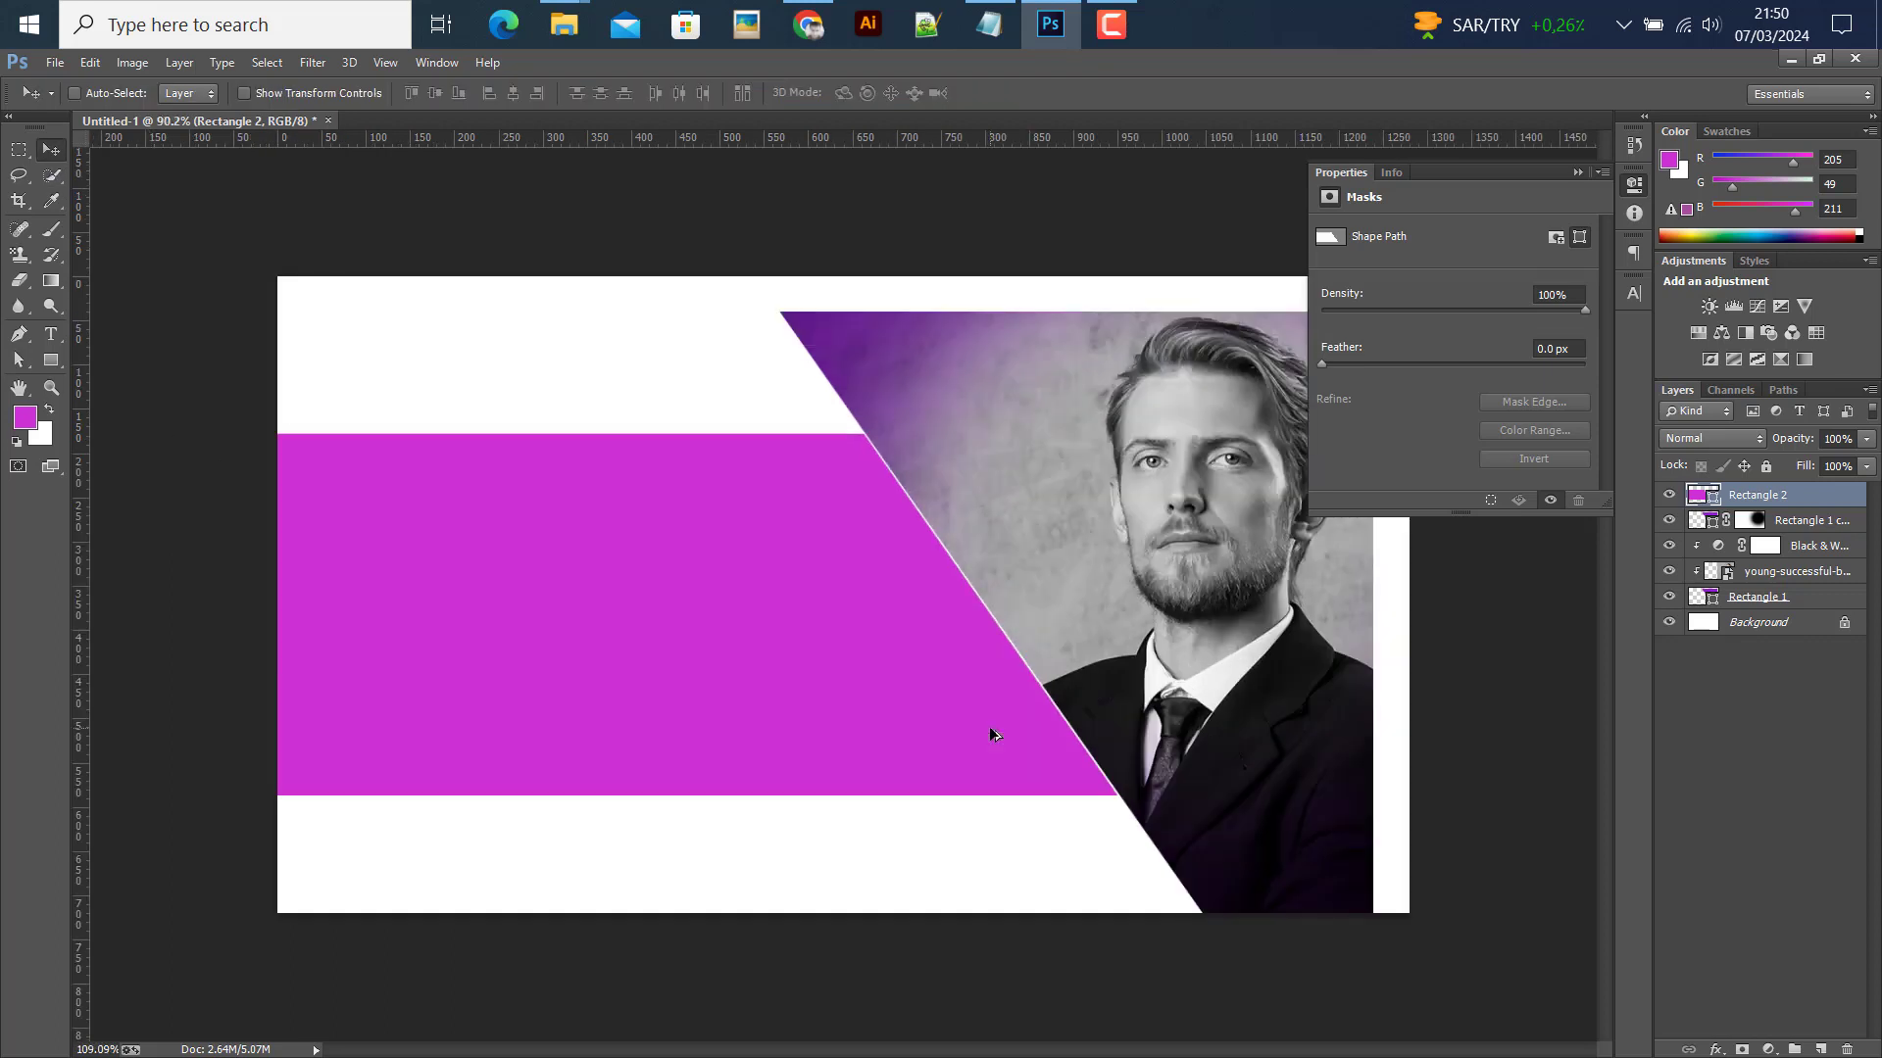
scroll(981, 716, down, 2)
scroll(997, 742, down, 1)
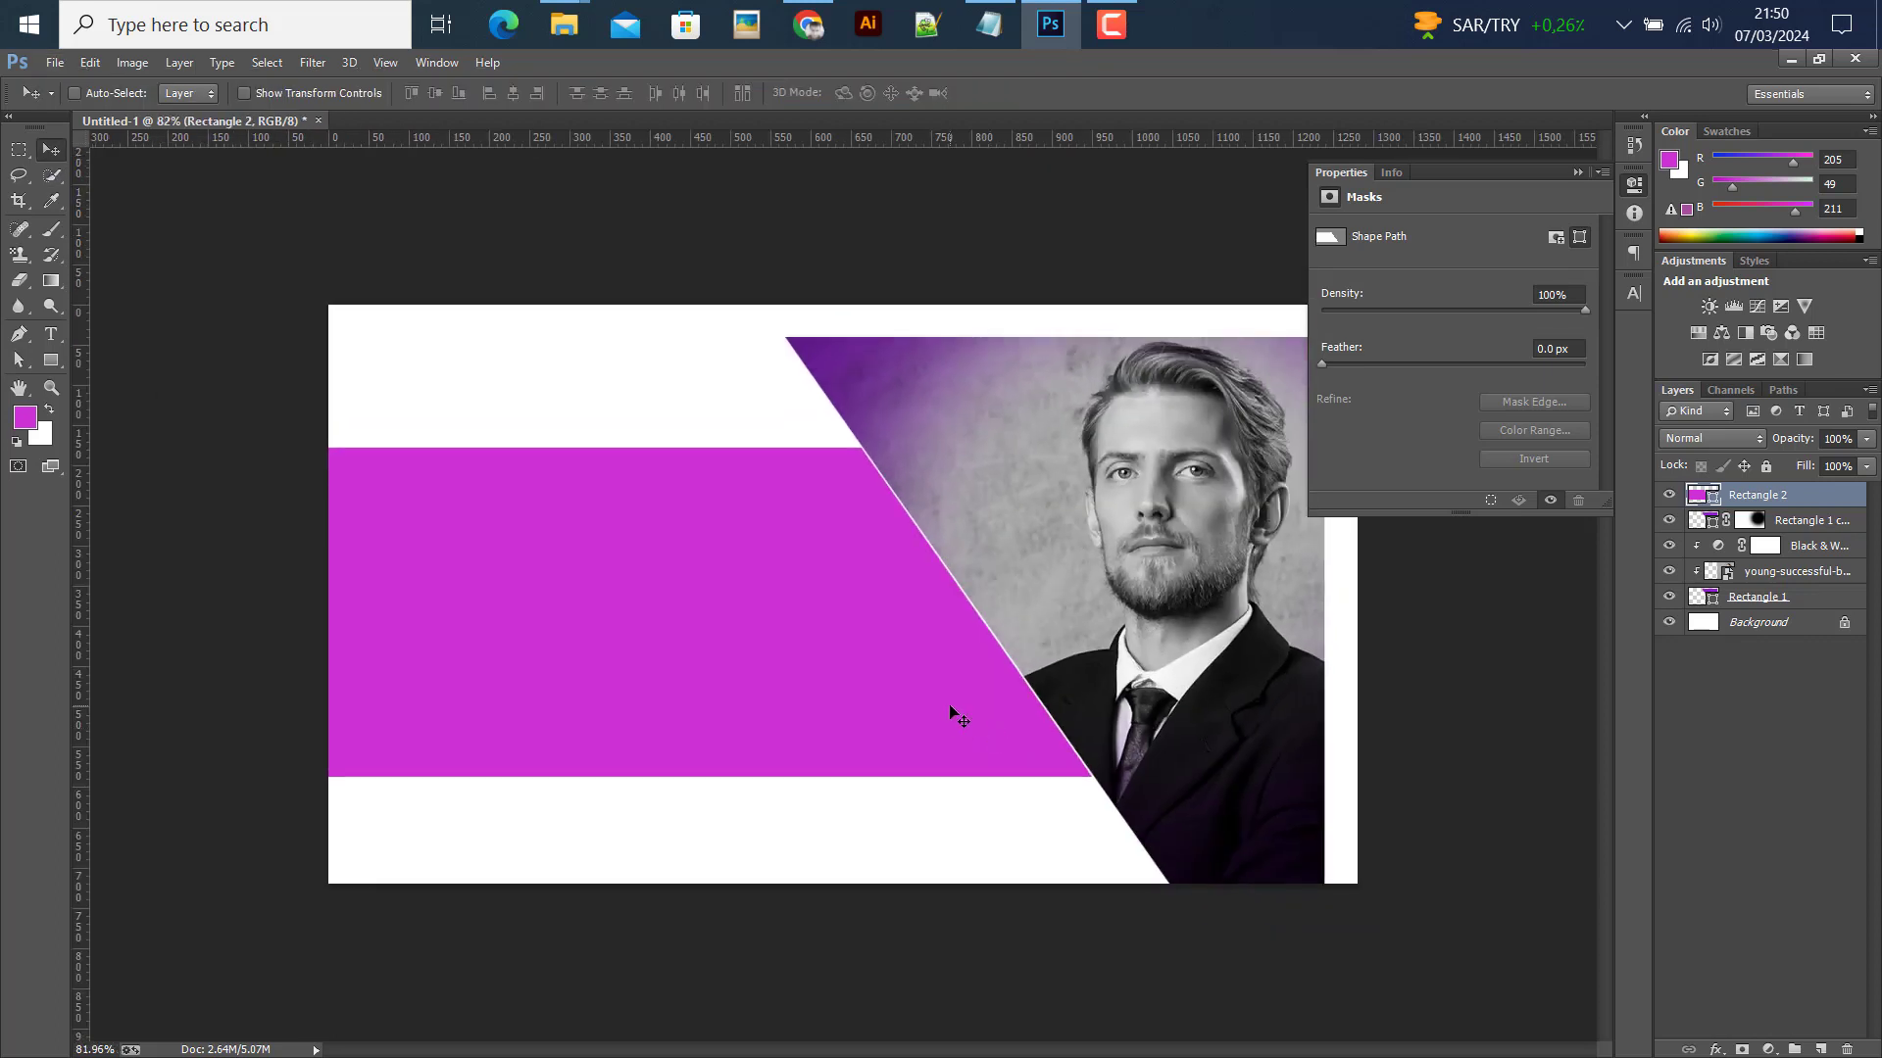
key(shift+Left)
key(shift+Left)
key(shift+Left)
key(shift+Left)
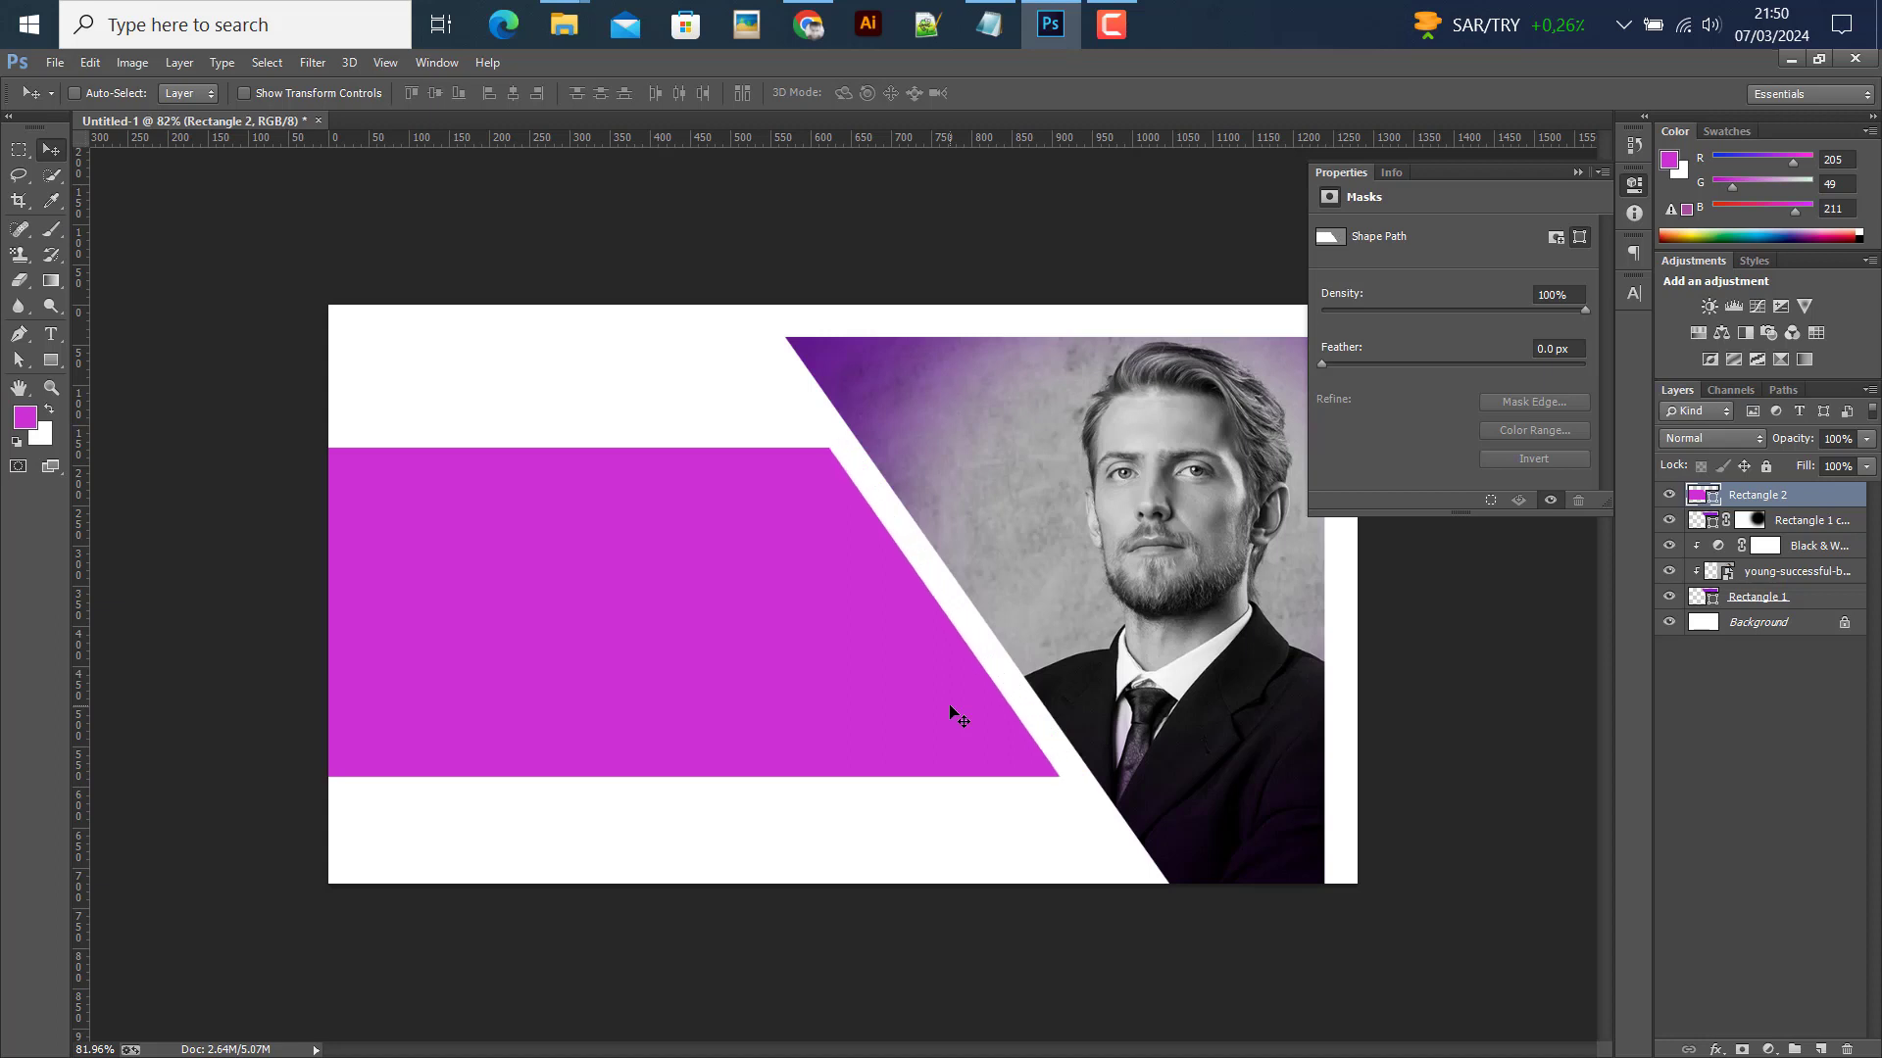
key(shift+Down)
key(shift+Right)
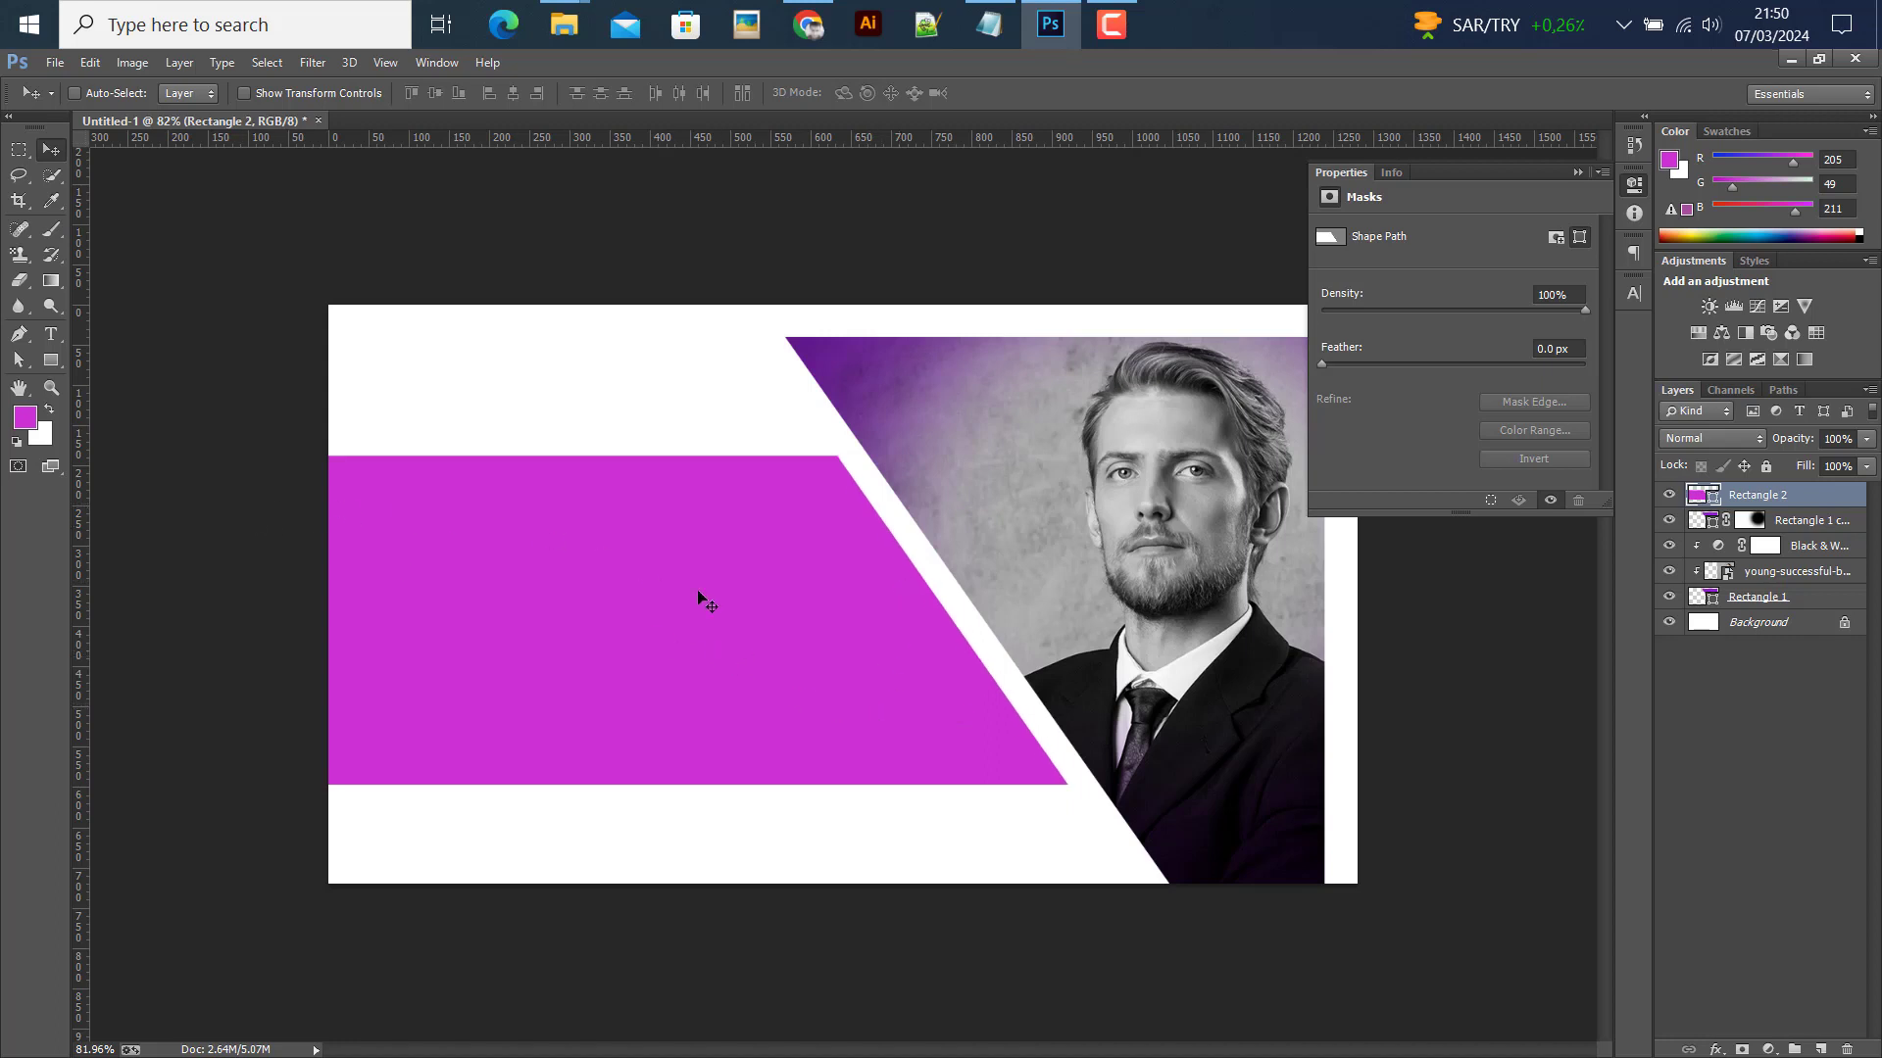
Copy the lines "we providing smart ideas" from Notepad into a new two-line text in Photoshop and move it onto the magenta shape
click(1009, 32)
drag(905, 304, 713, 268)
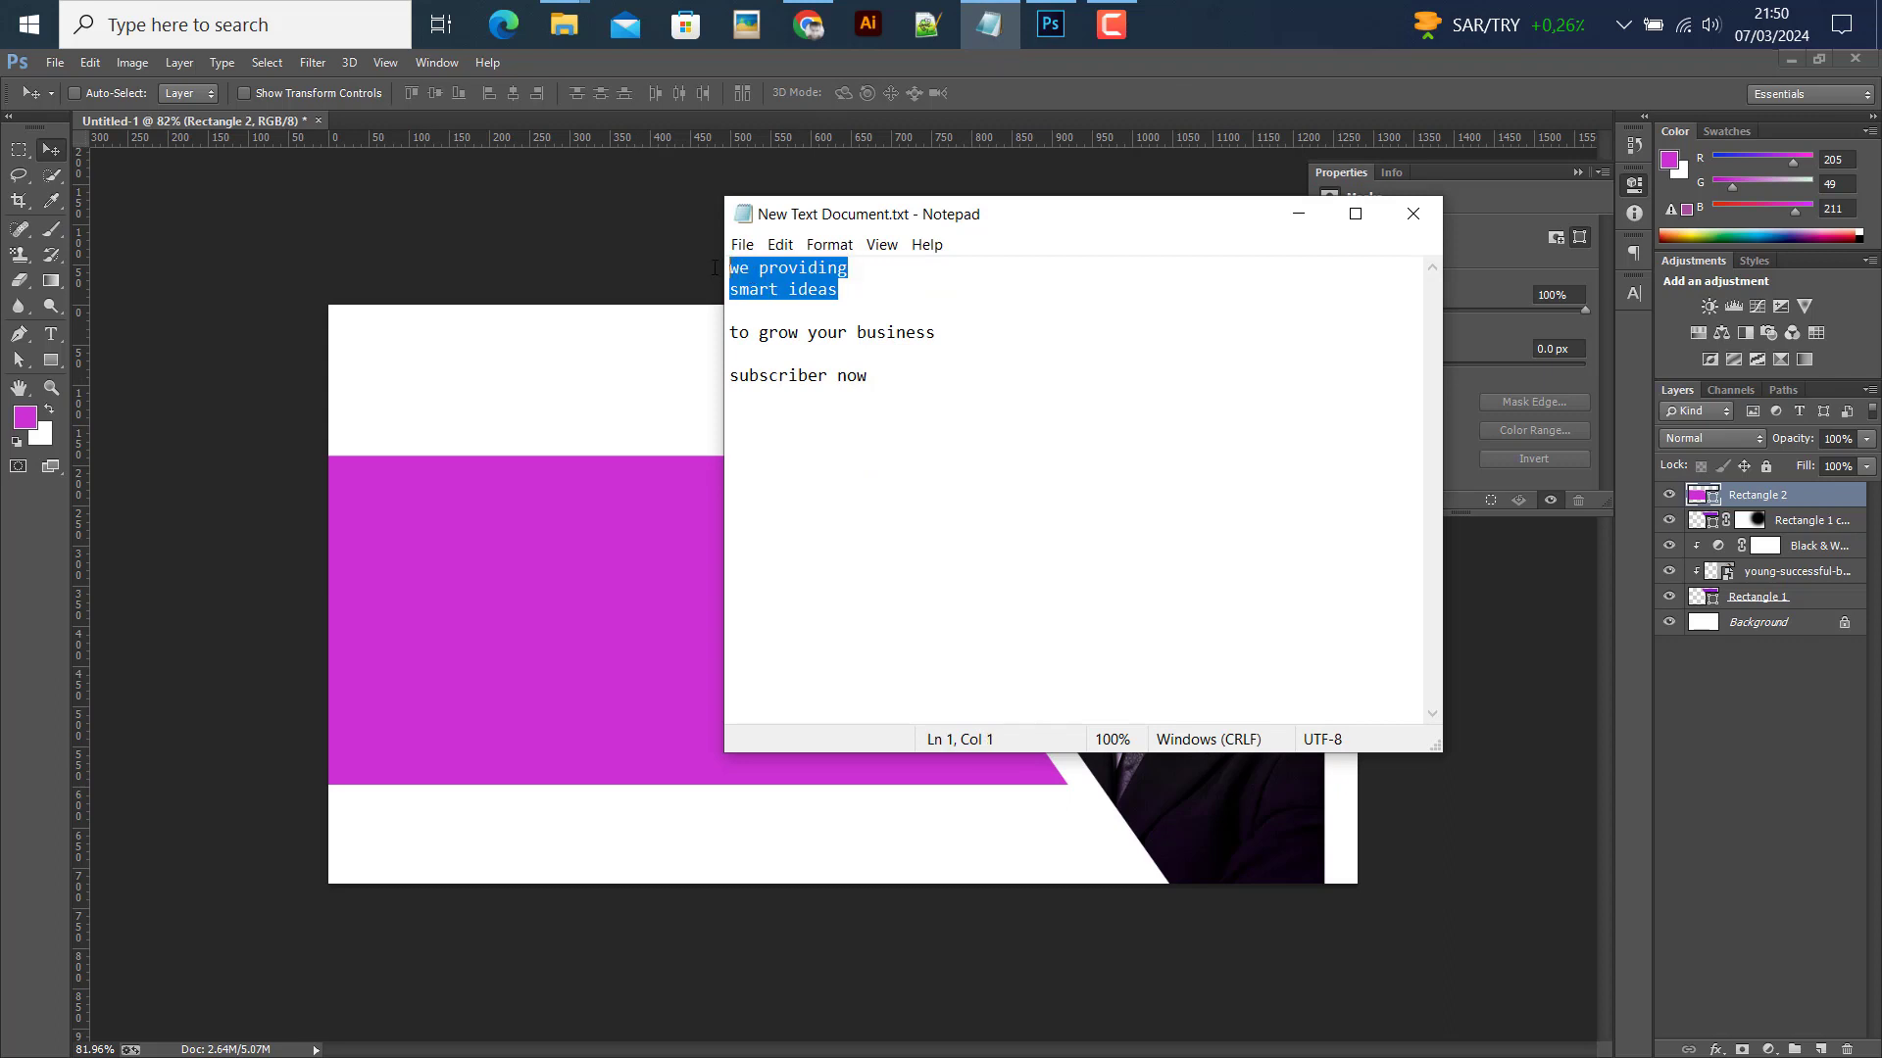
click(1276, 178)
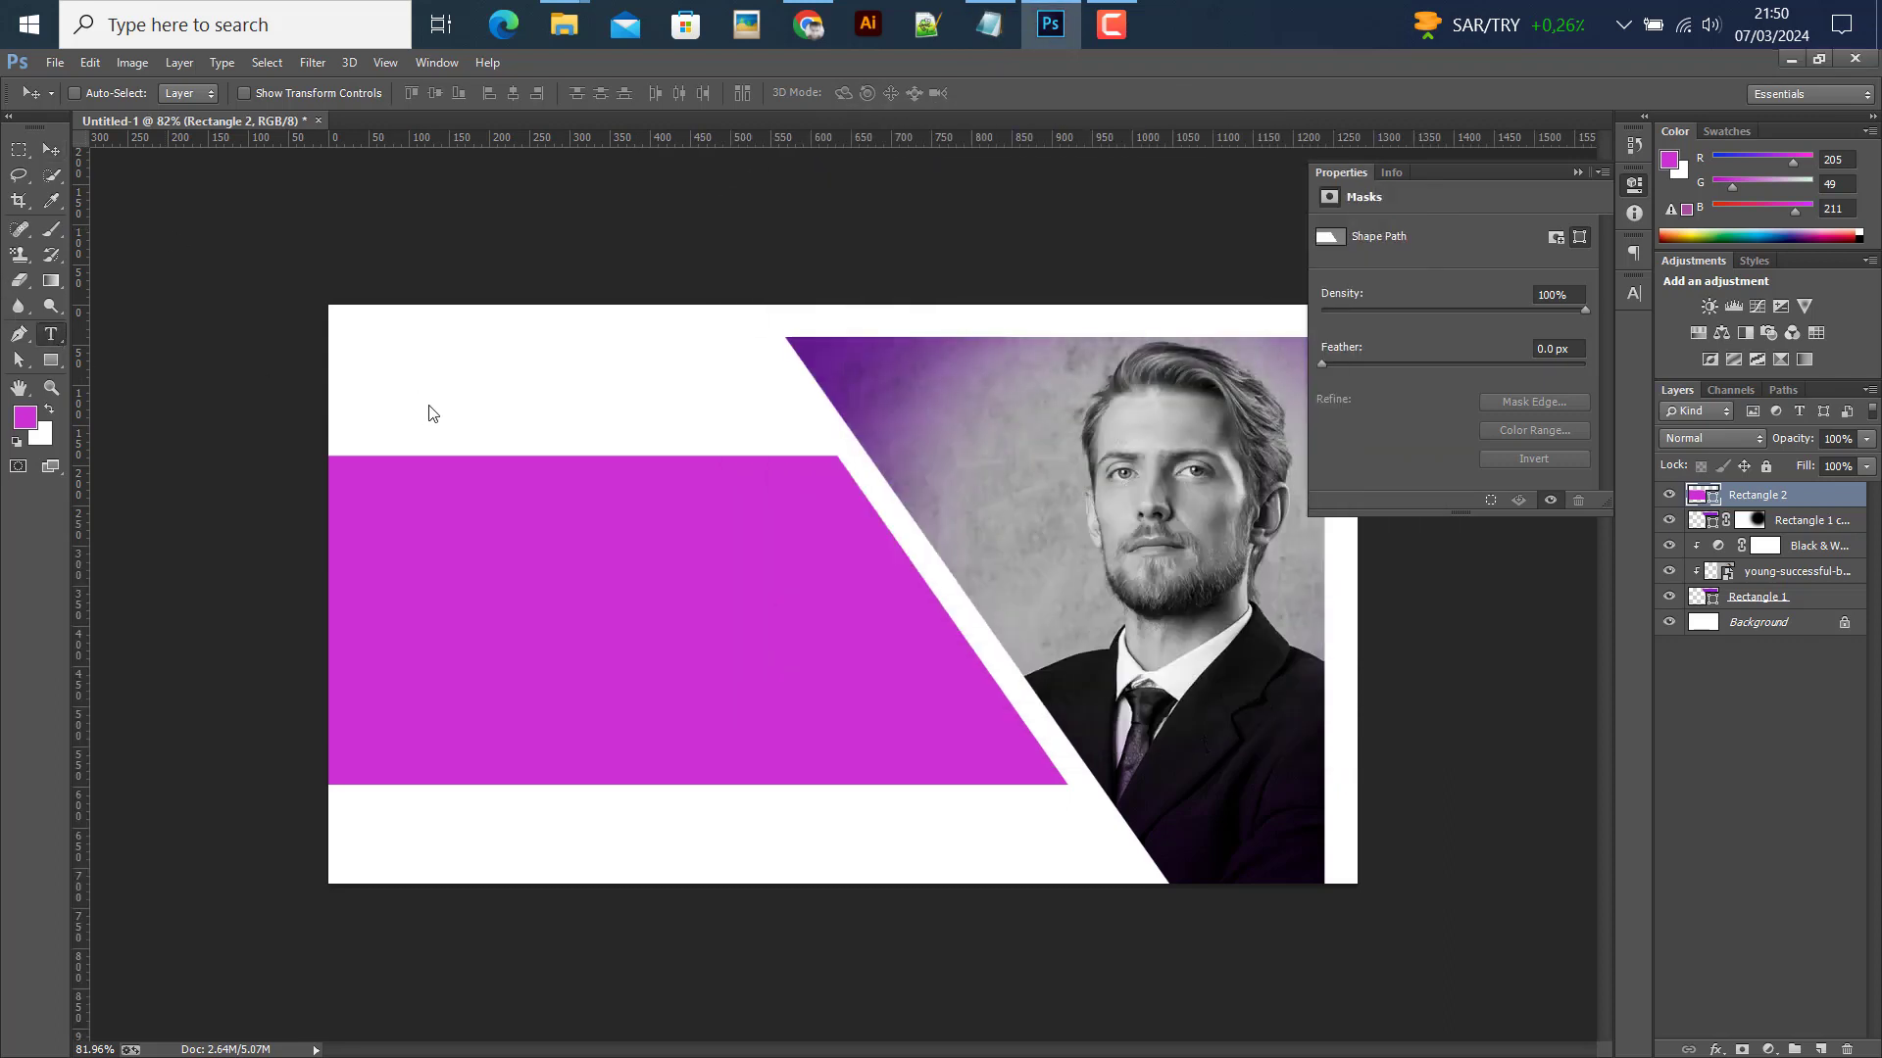
key(t)
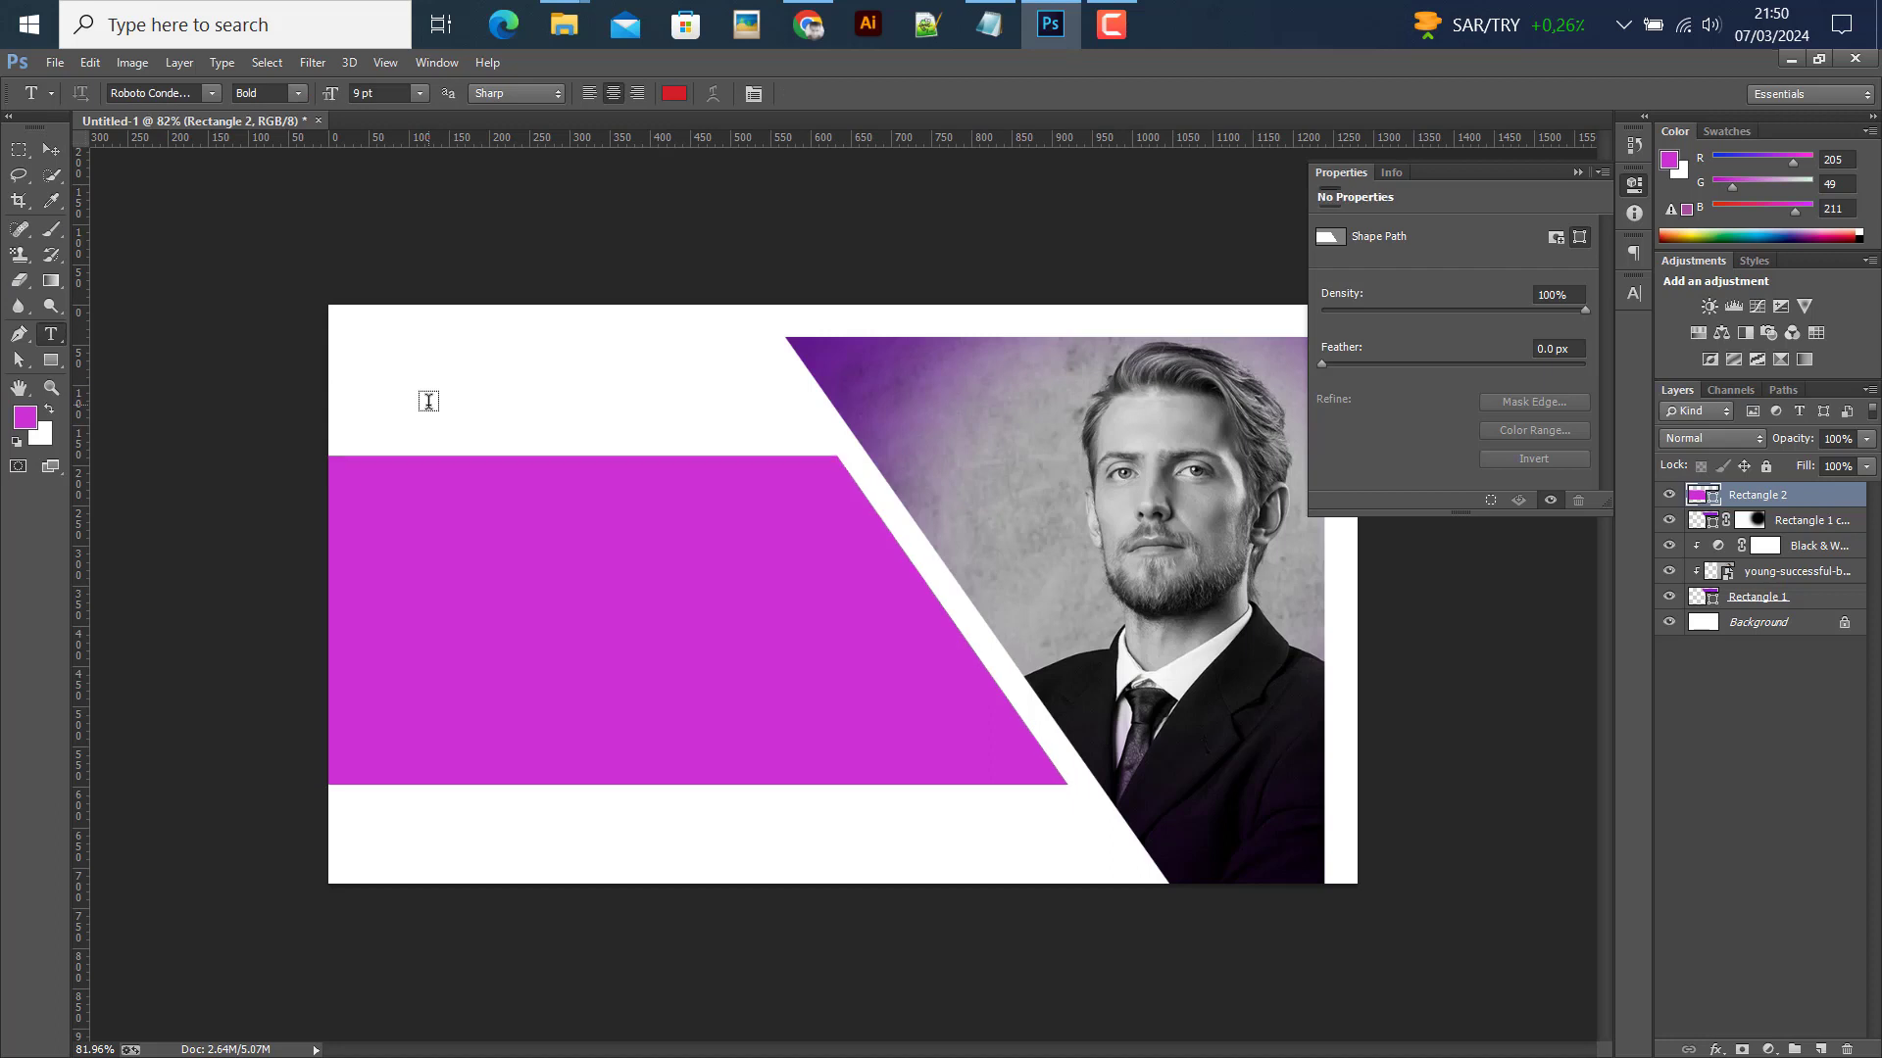
click(428, 401)
text(WE PROVIDING SMART IDEAS)
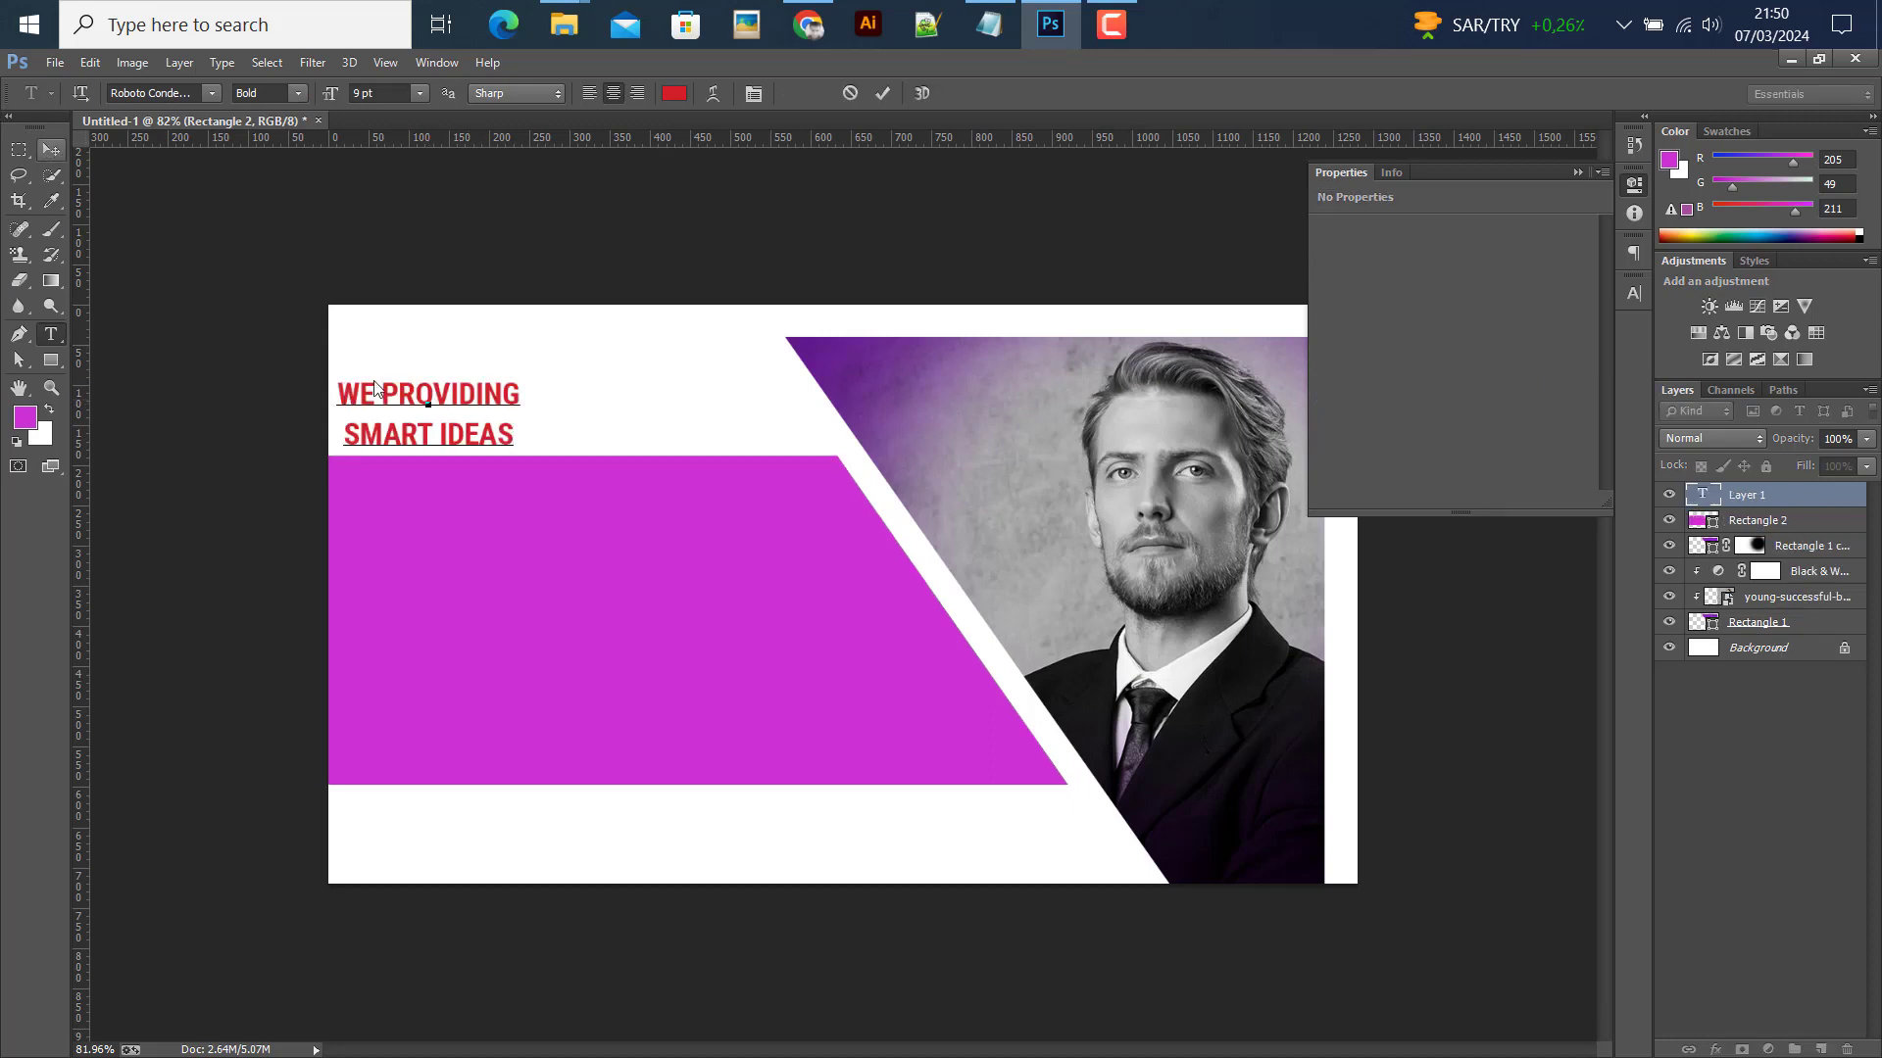
drag(427, 388, 521, 563)
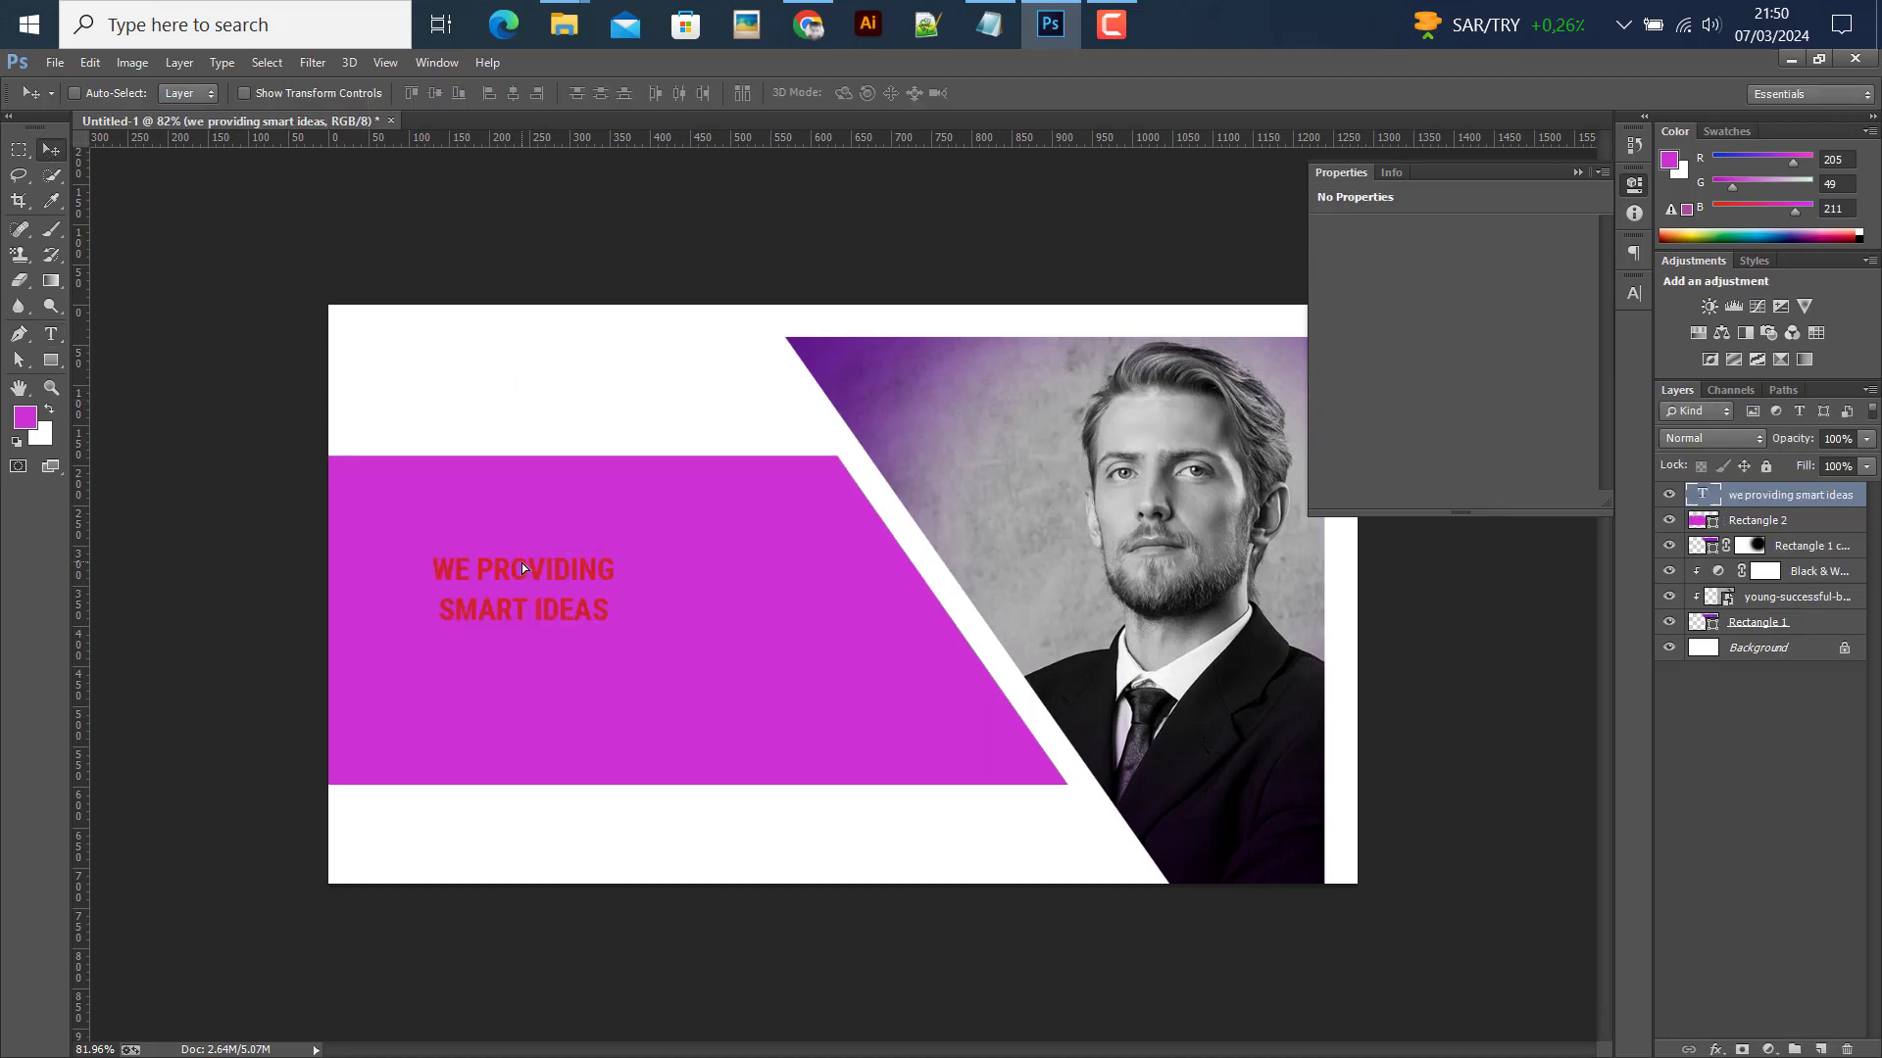
Recolor the two-line headline white and align its text left
key(ctrl+BackSpace)
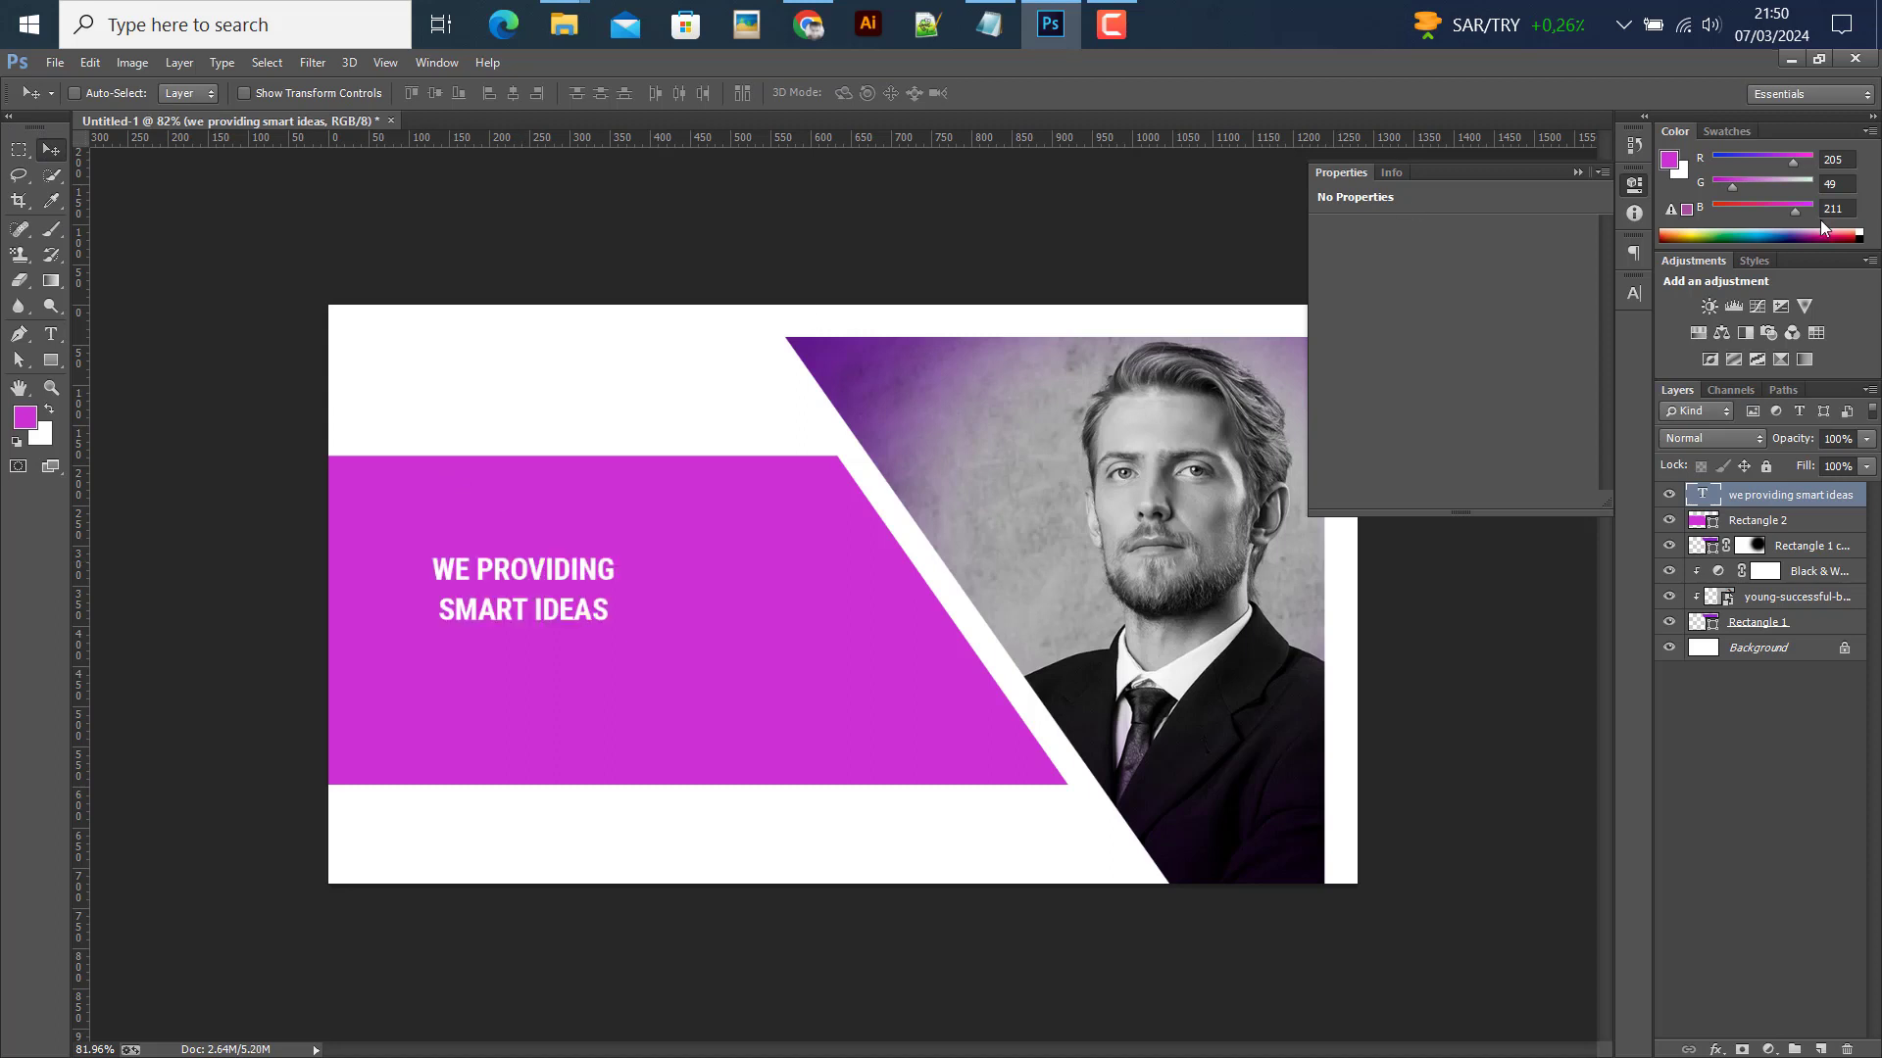
click(1633, 293)
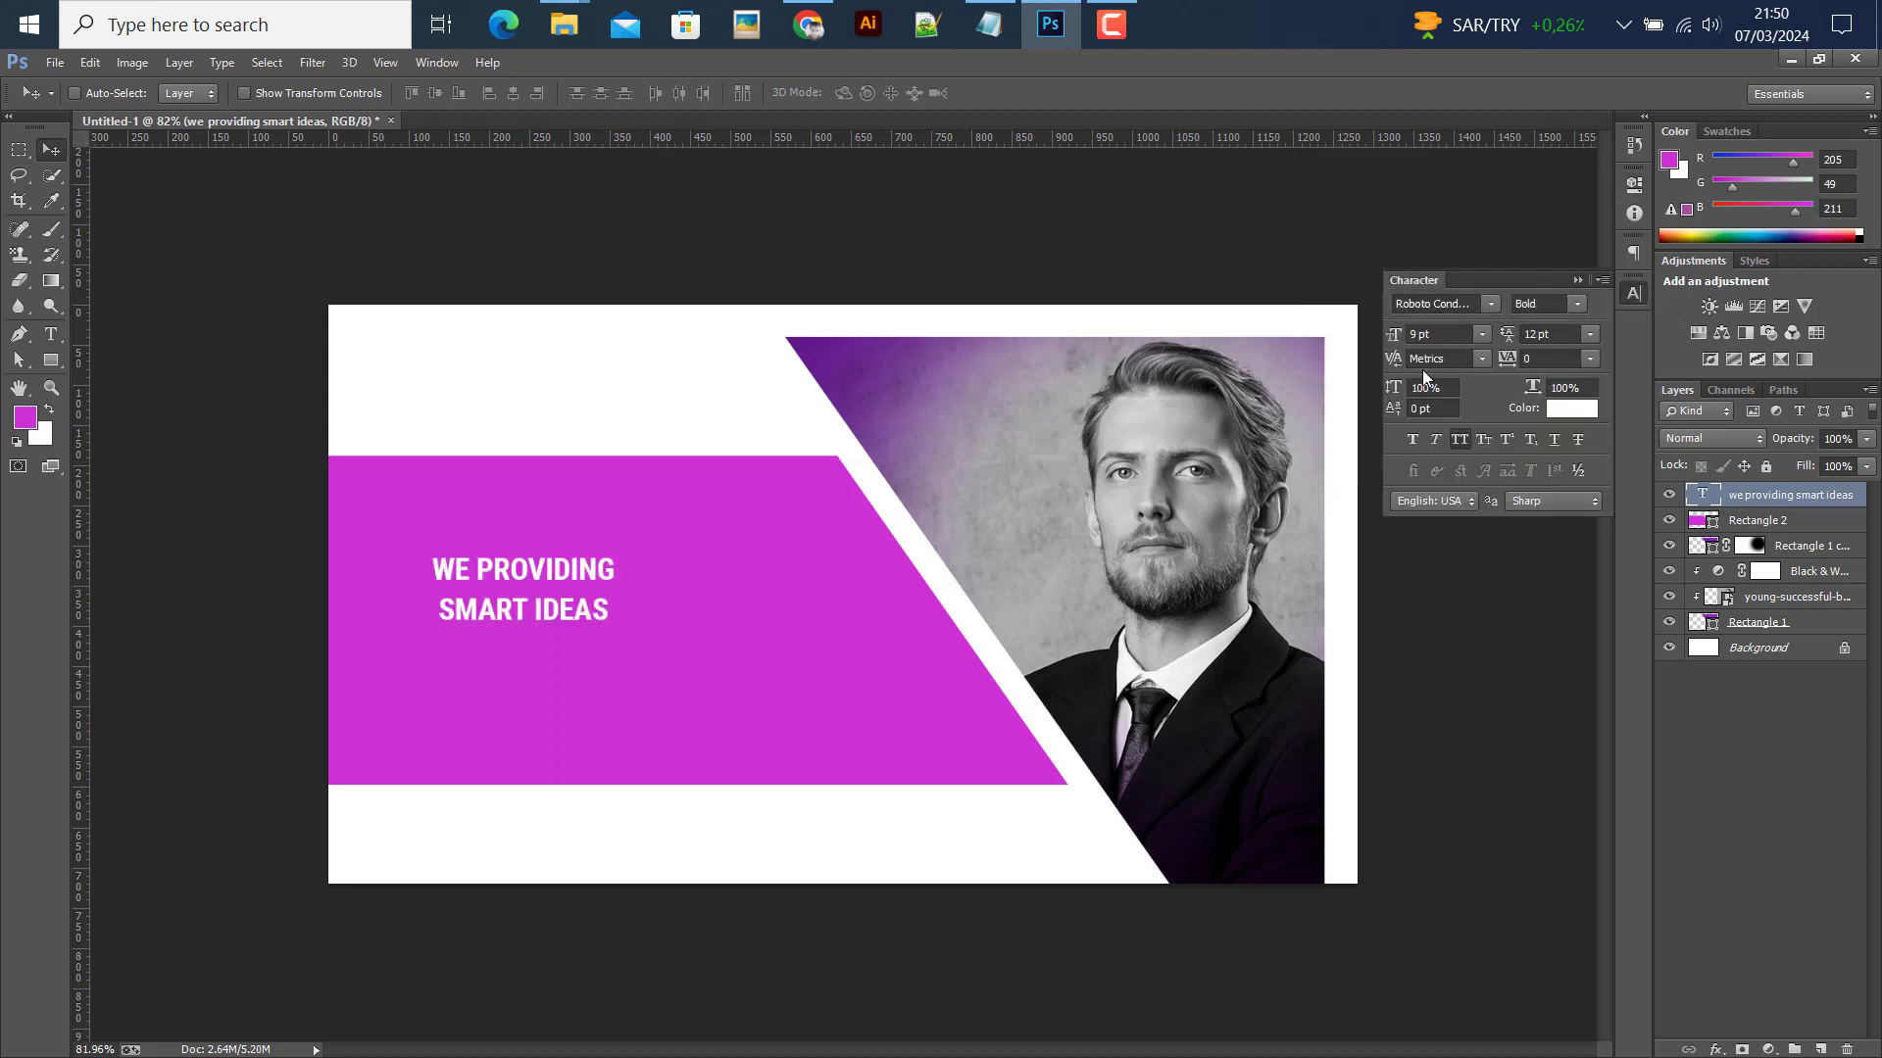
click(54, 339)
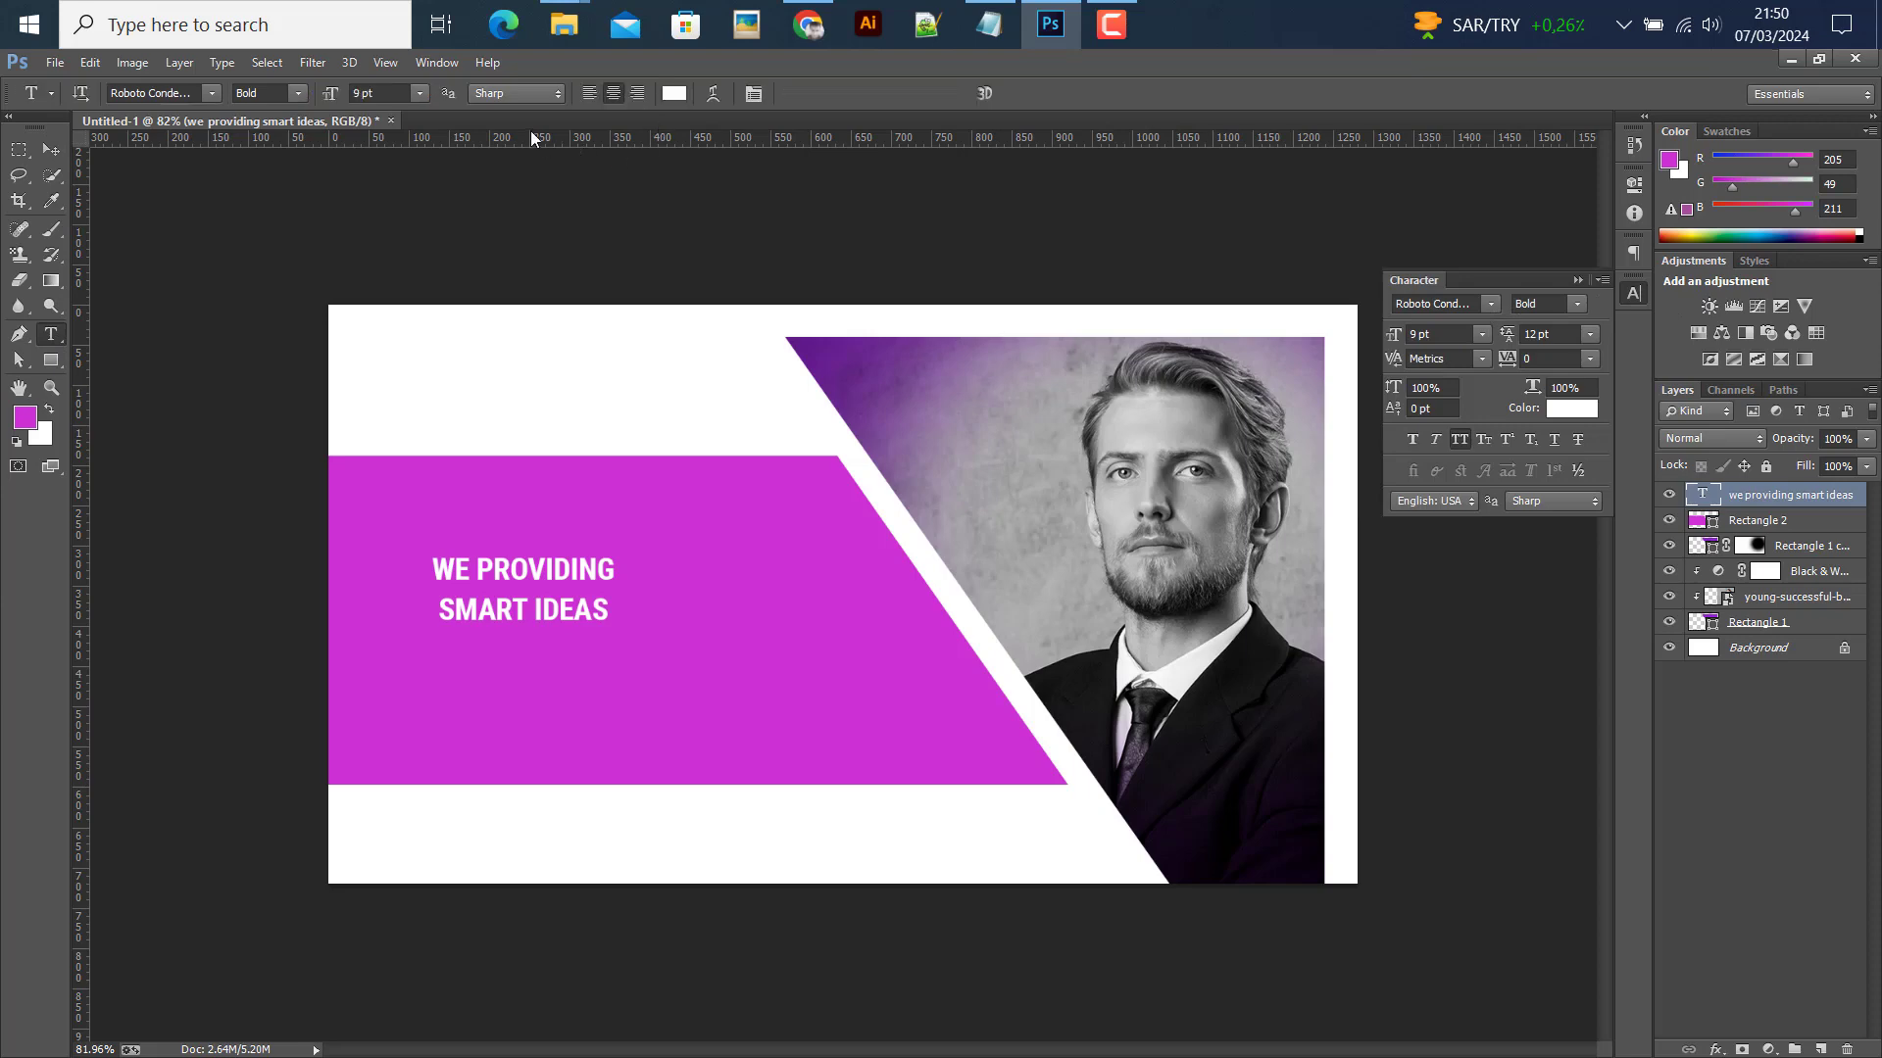
click(588, 94)
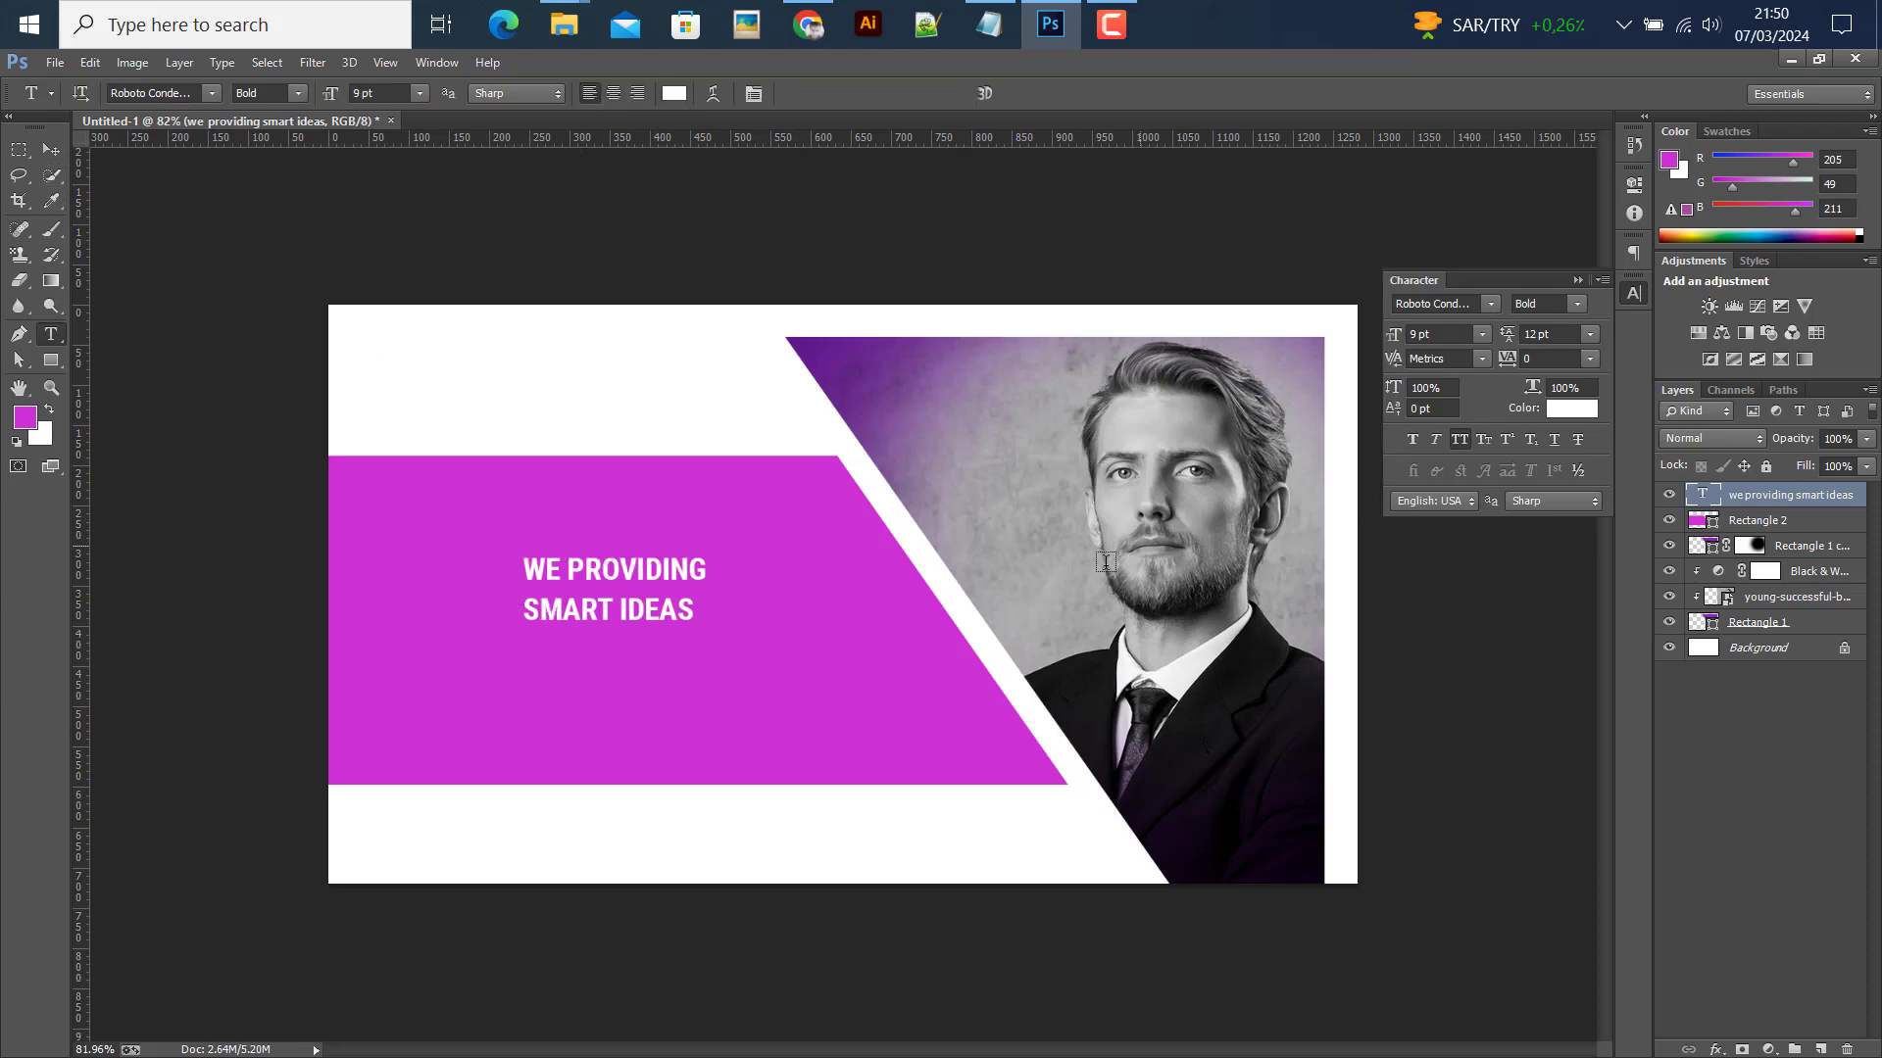
Set the "SMART IDEAS" line to a 24 pt font size with 24 pt leading
click(616, 607)
triple_click(870, 604)
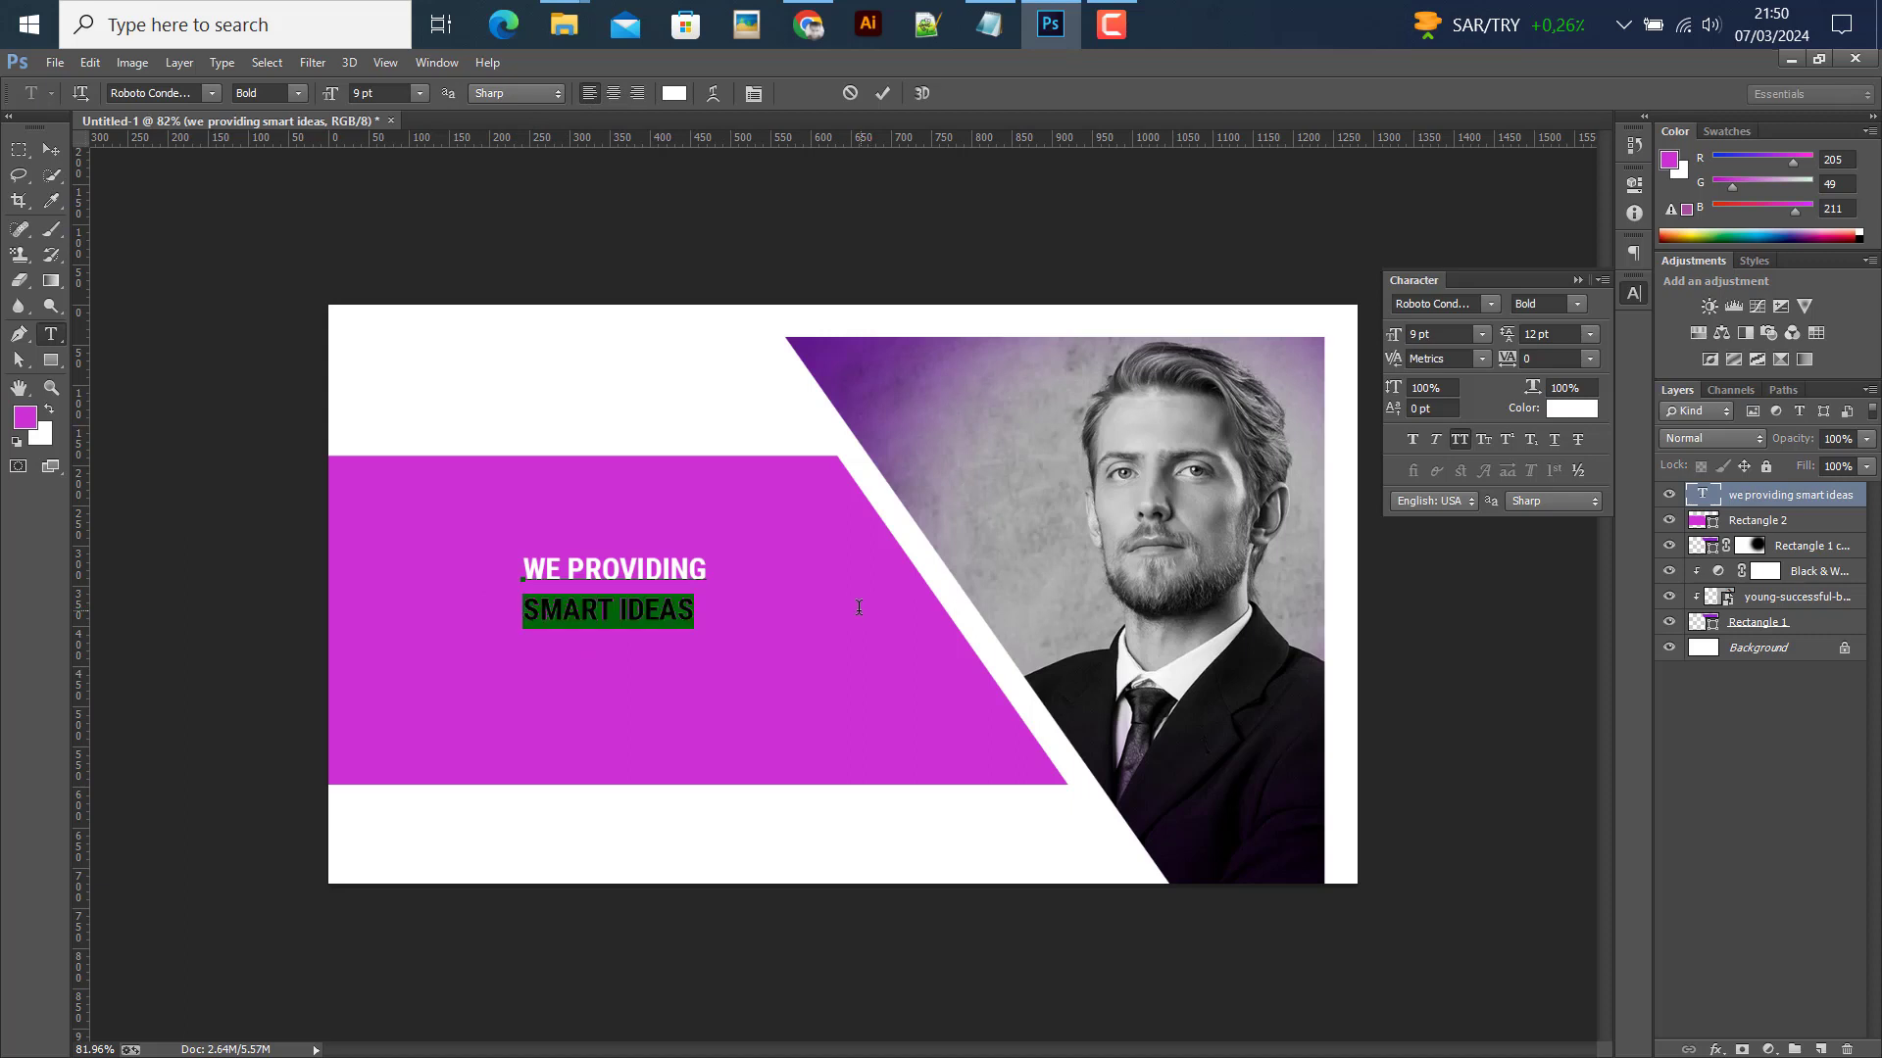
click(1483, 334)
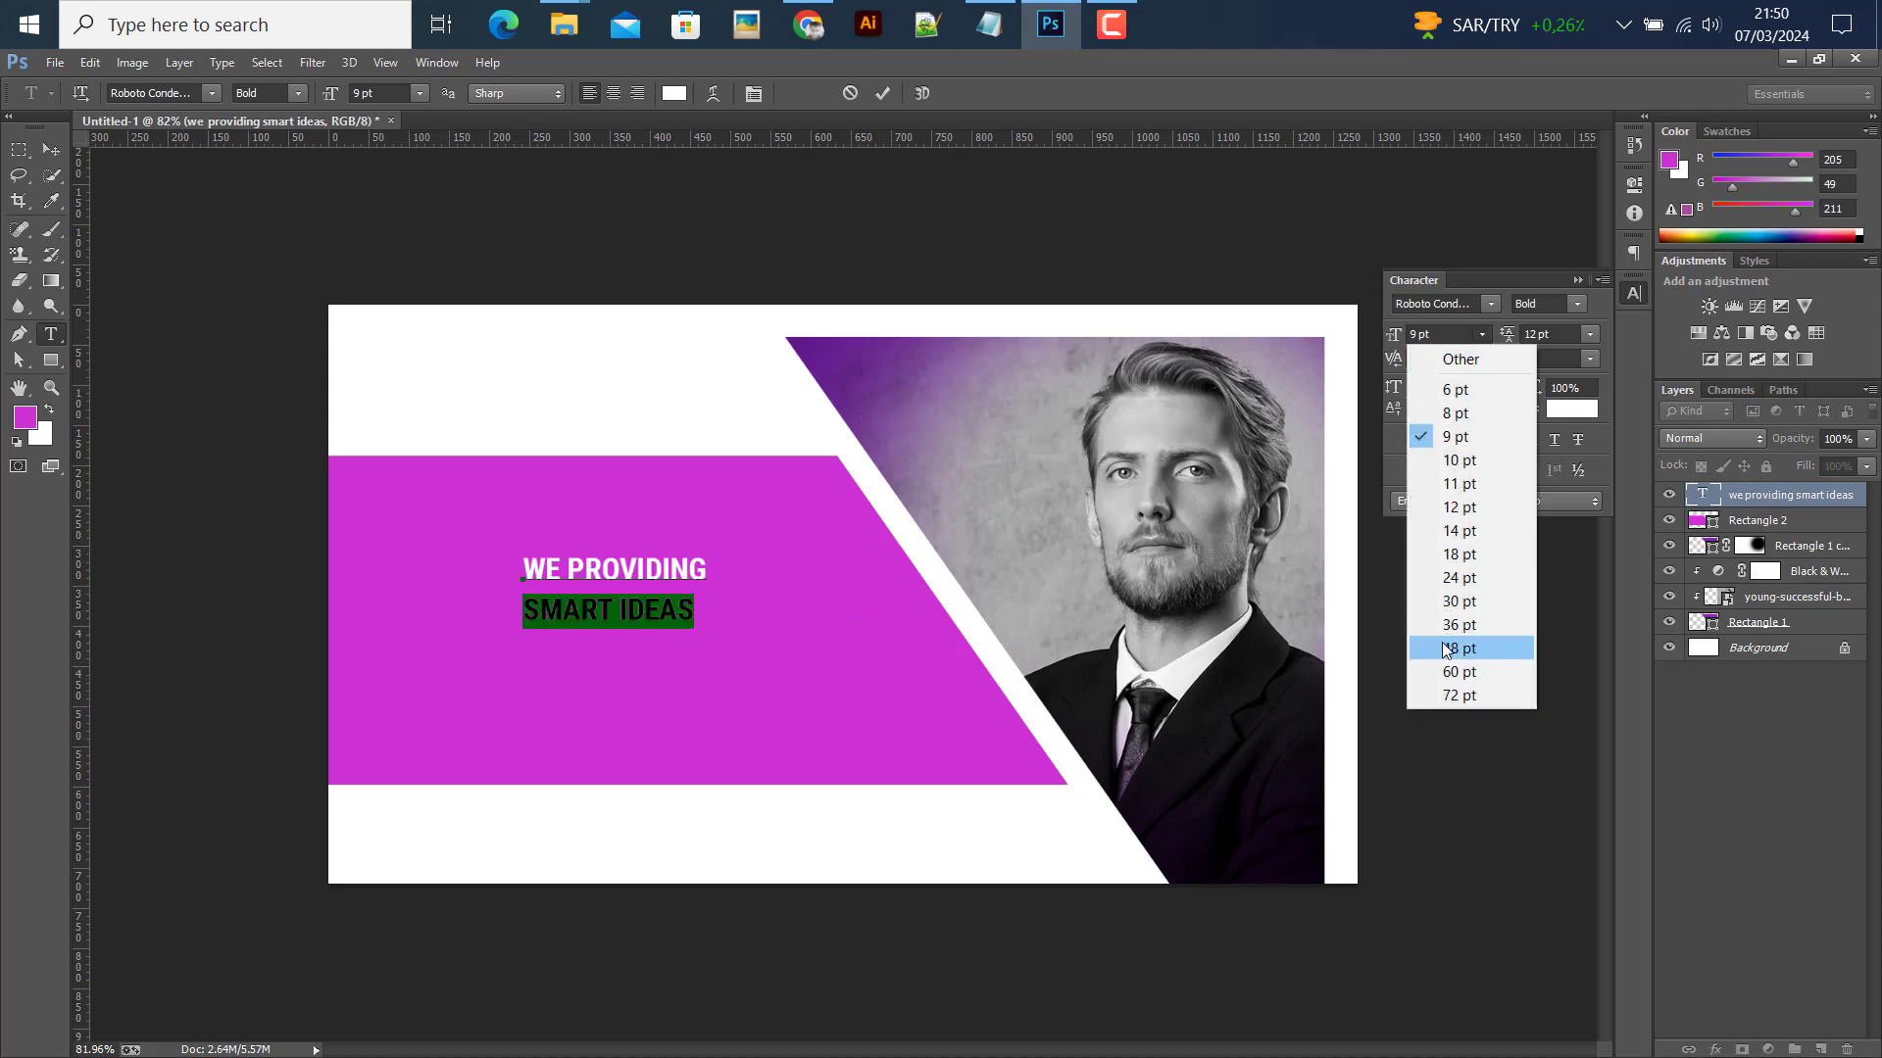
click(1450, 675)
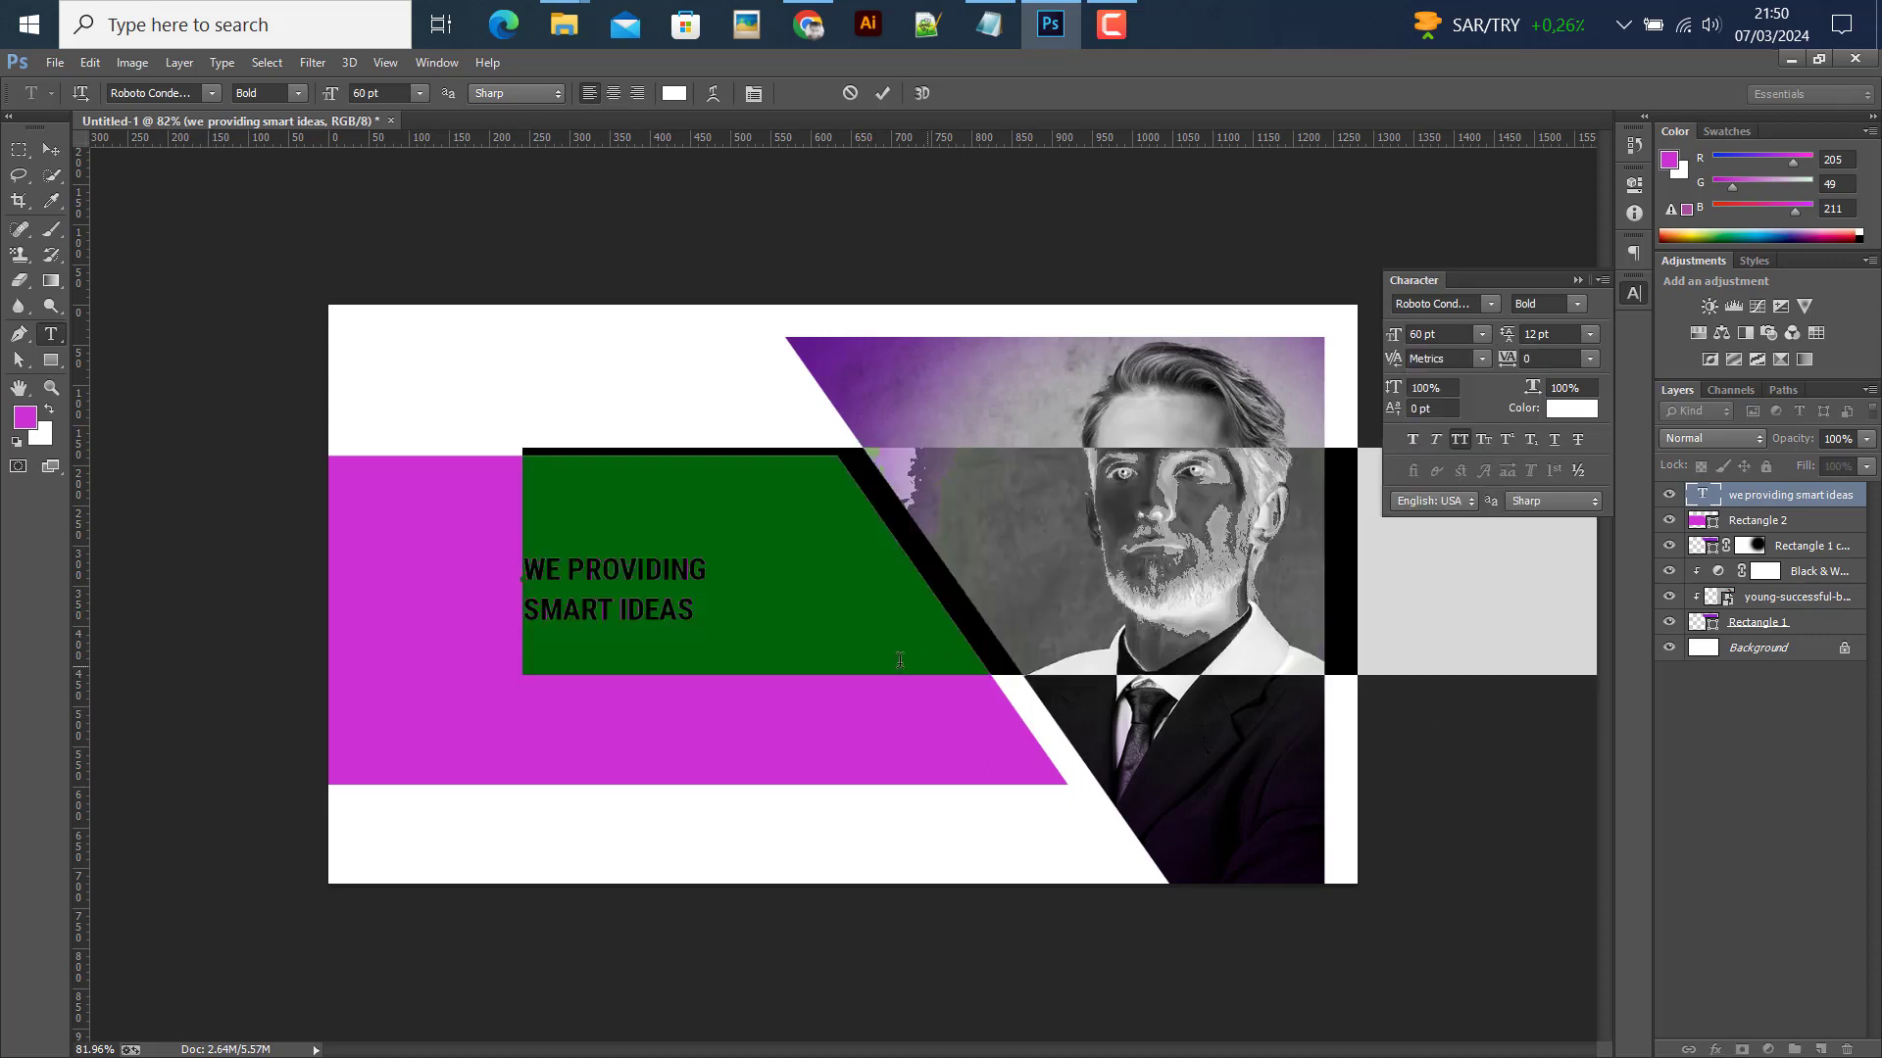
click(1482, 334)
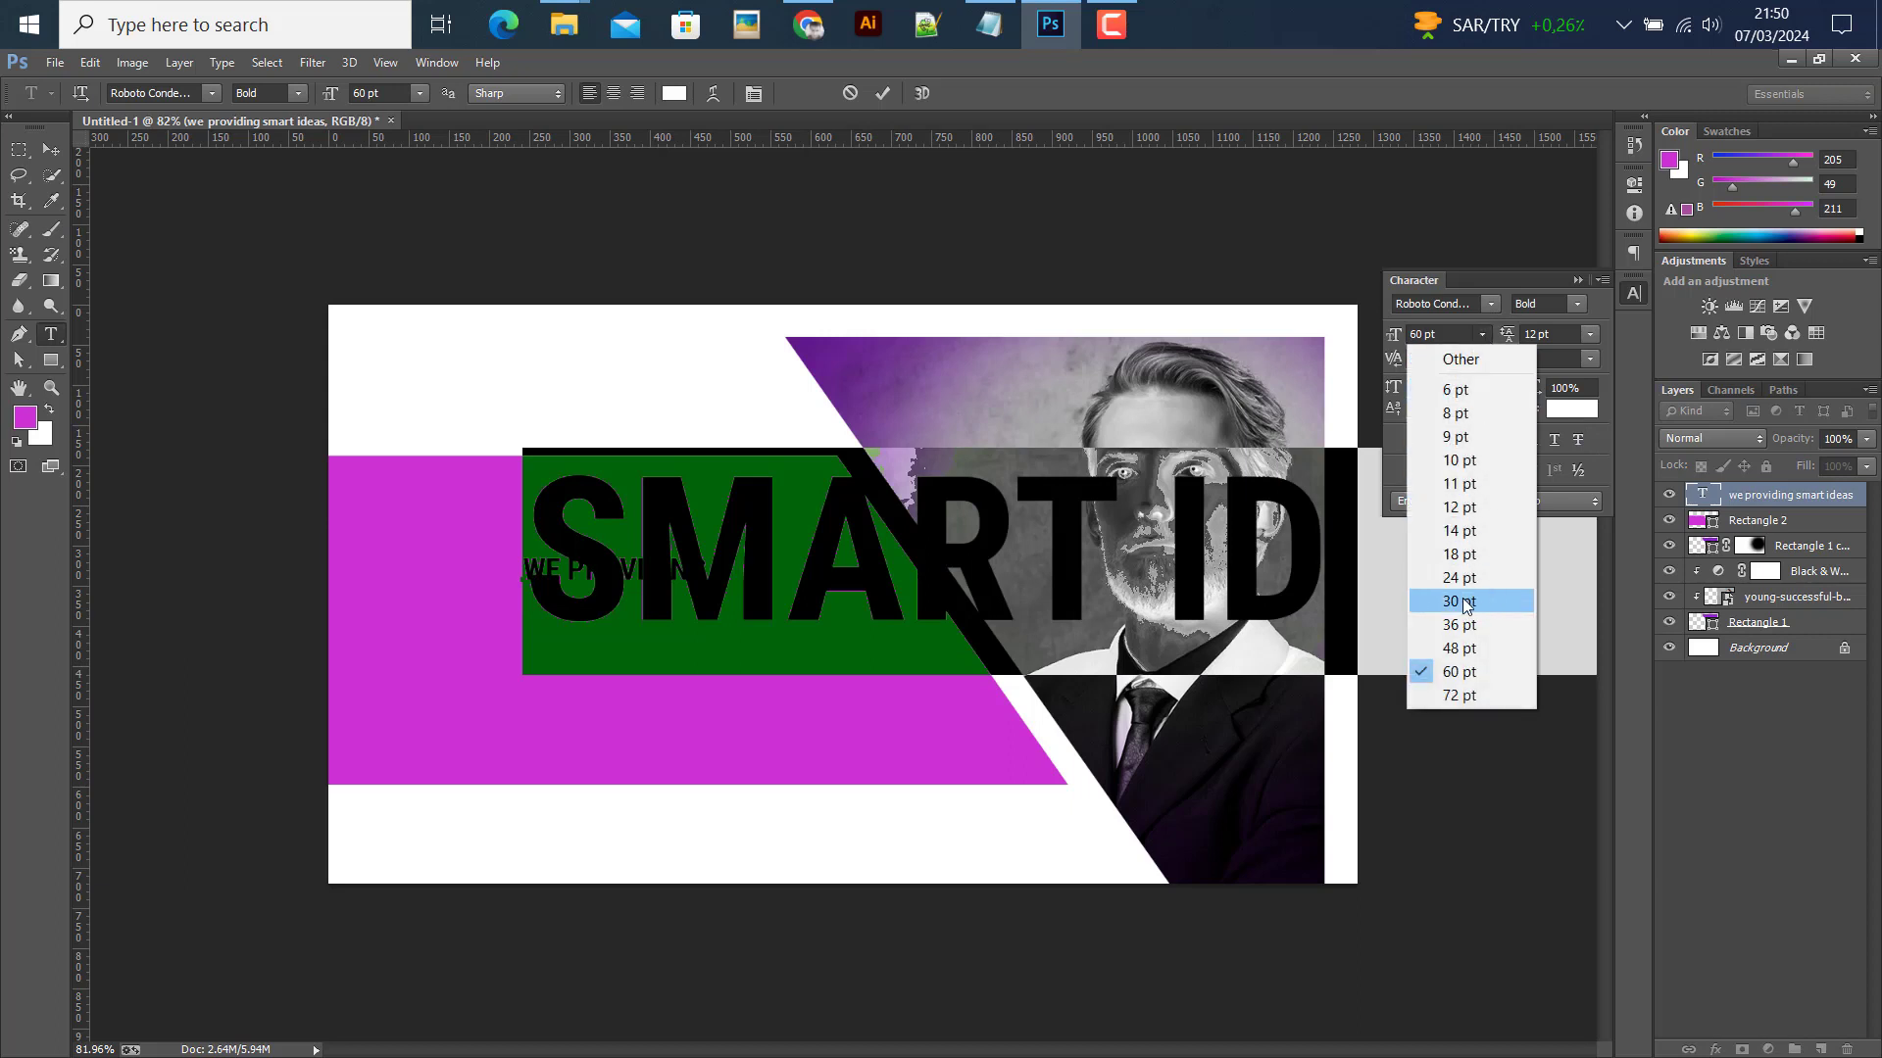
click(1421, 598)
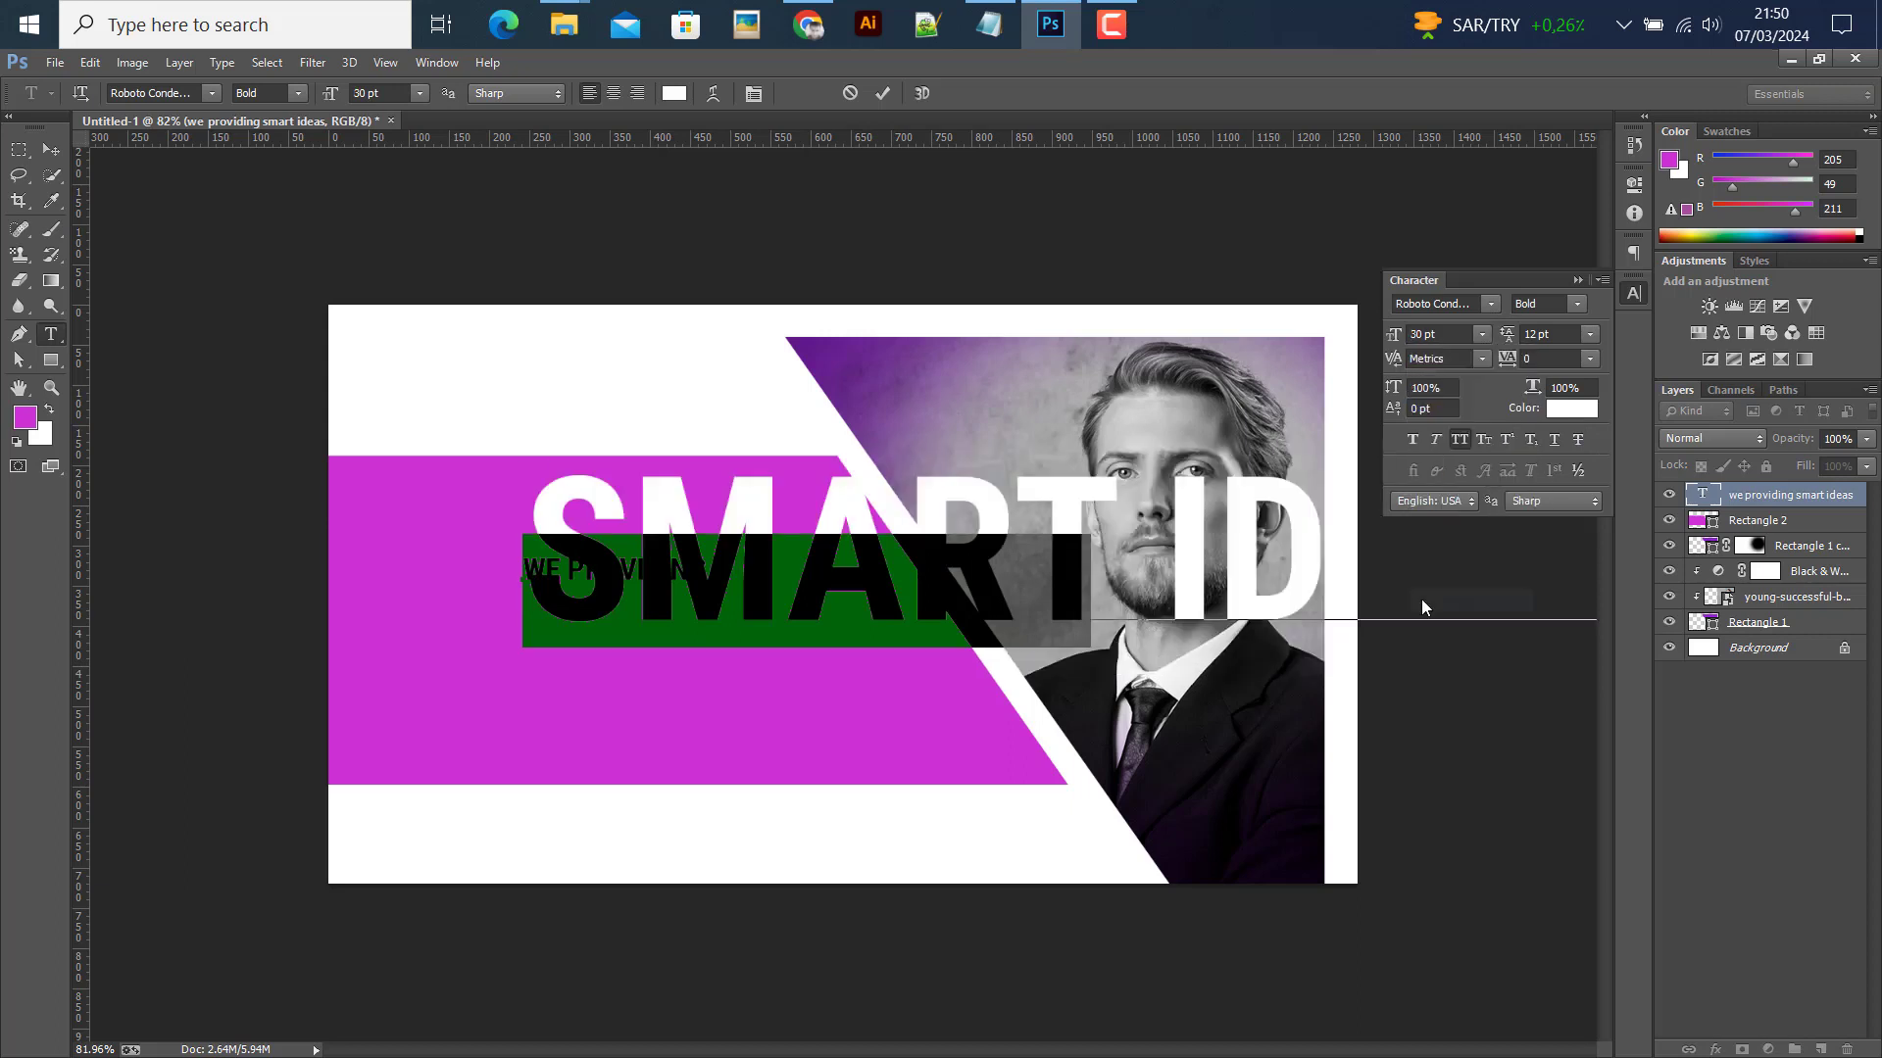
click(1482, 335)
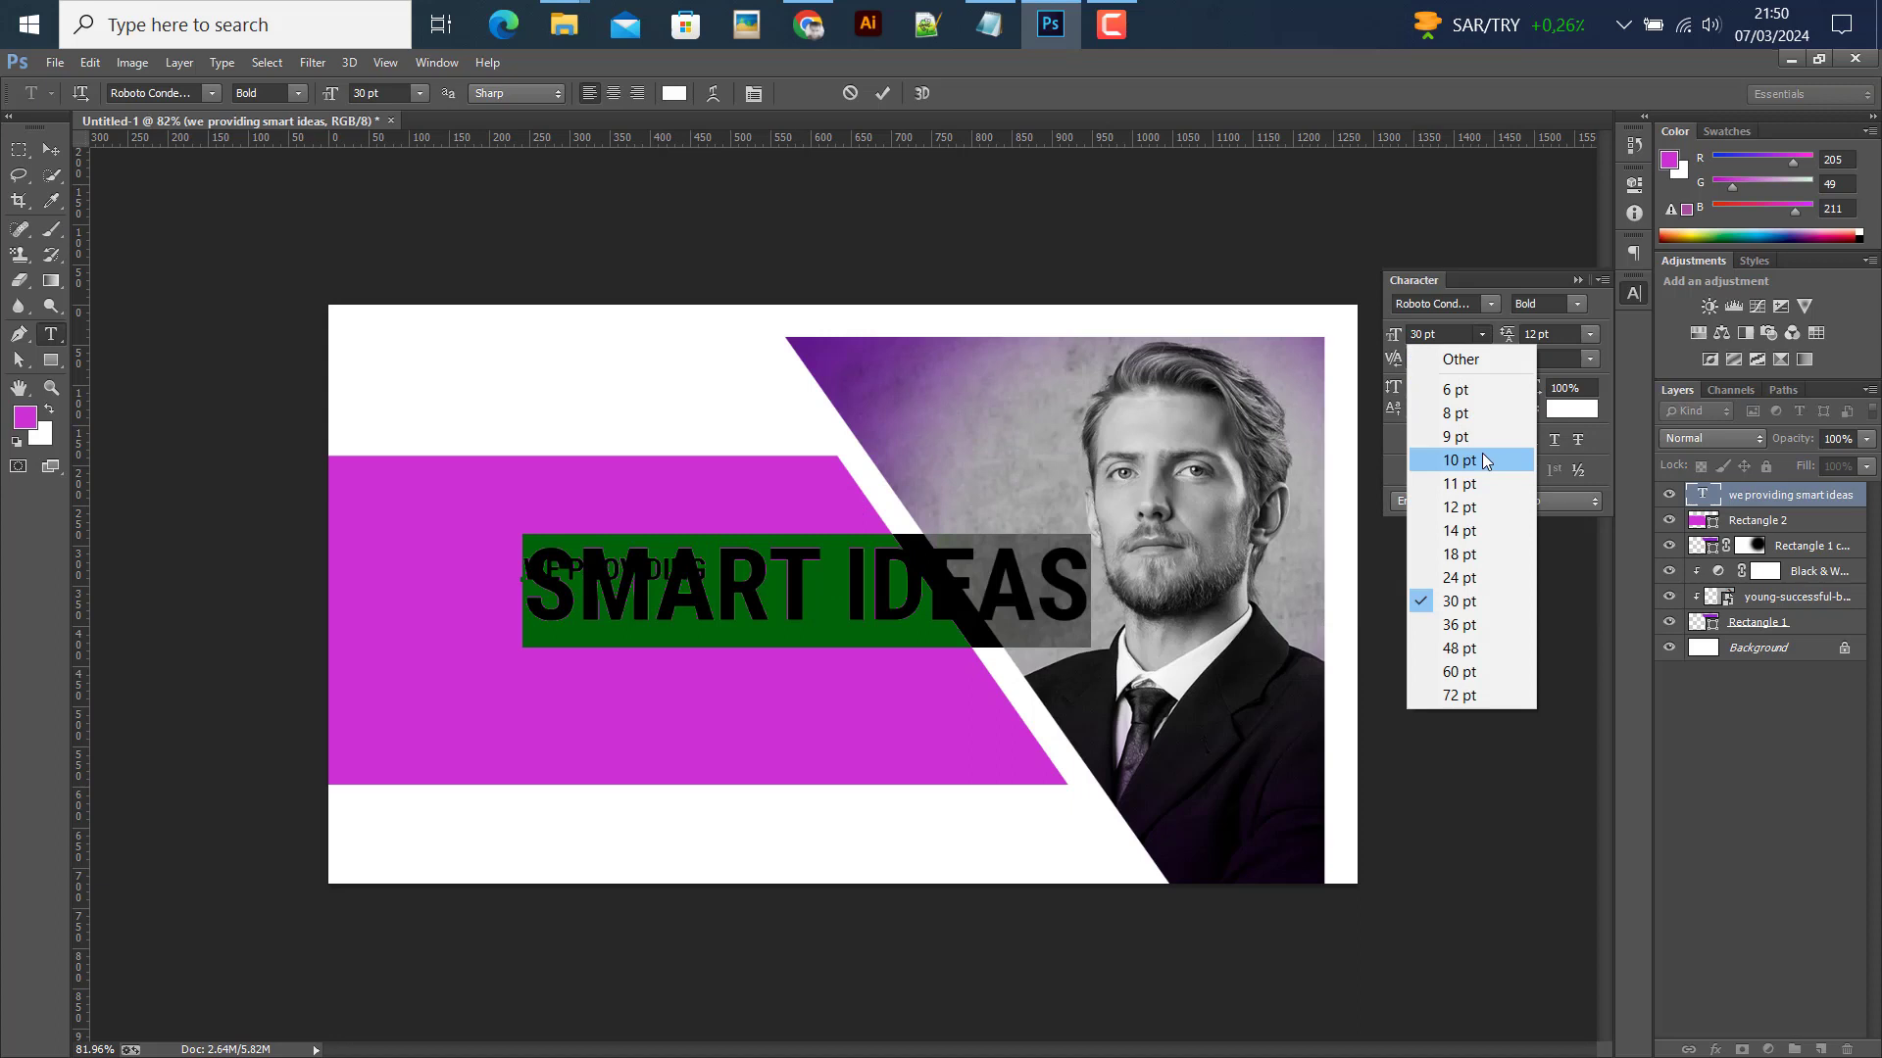
click(1472, 575)
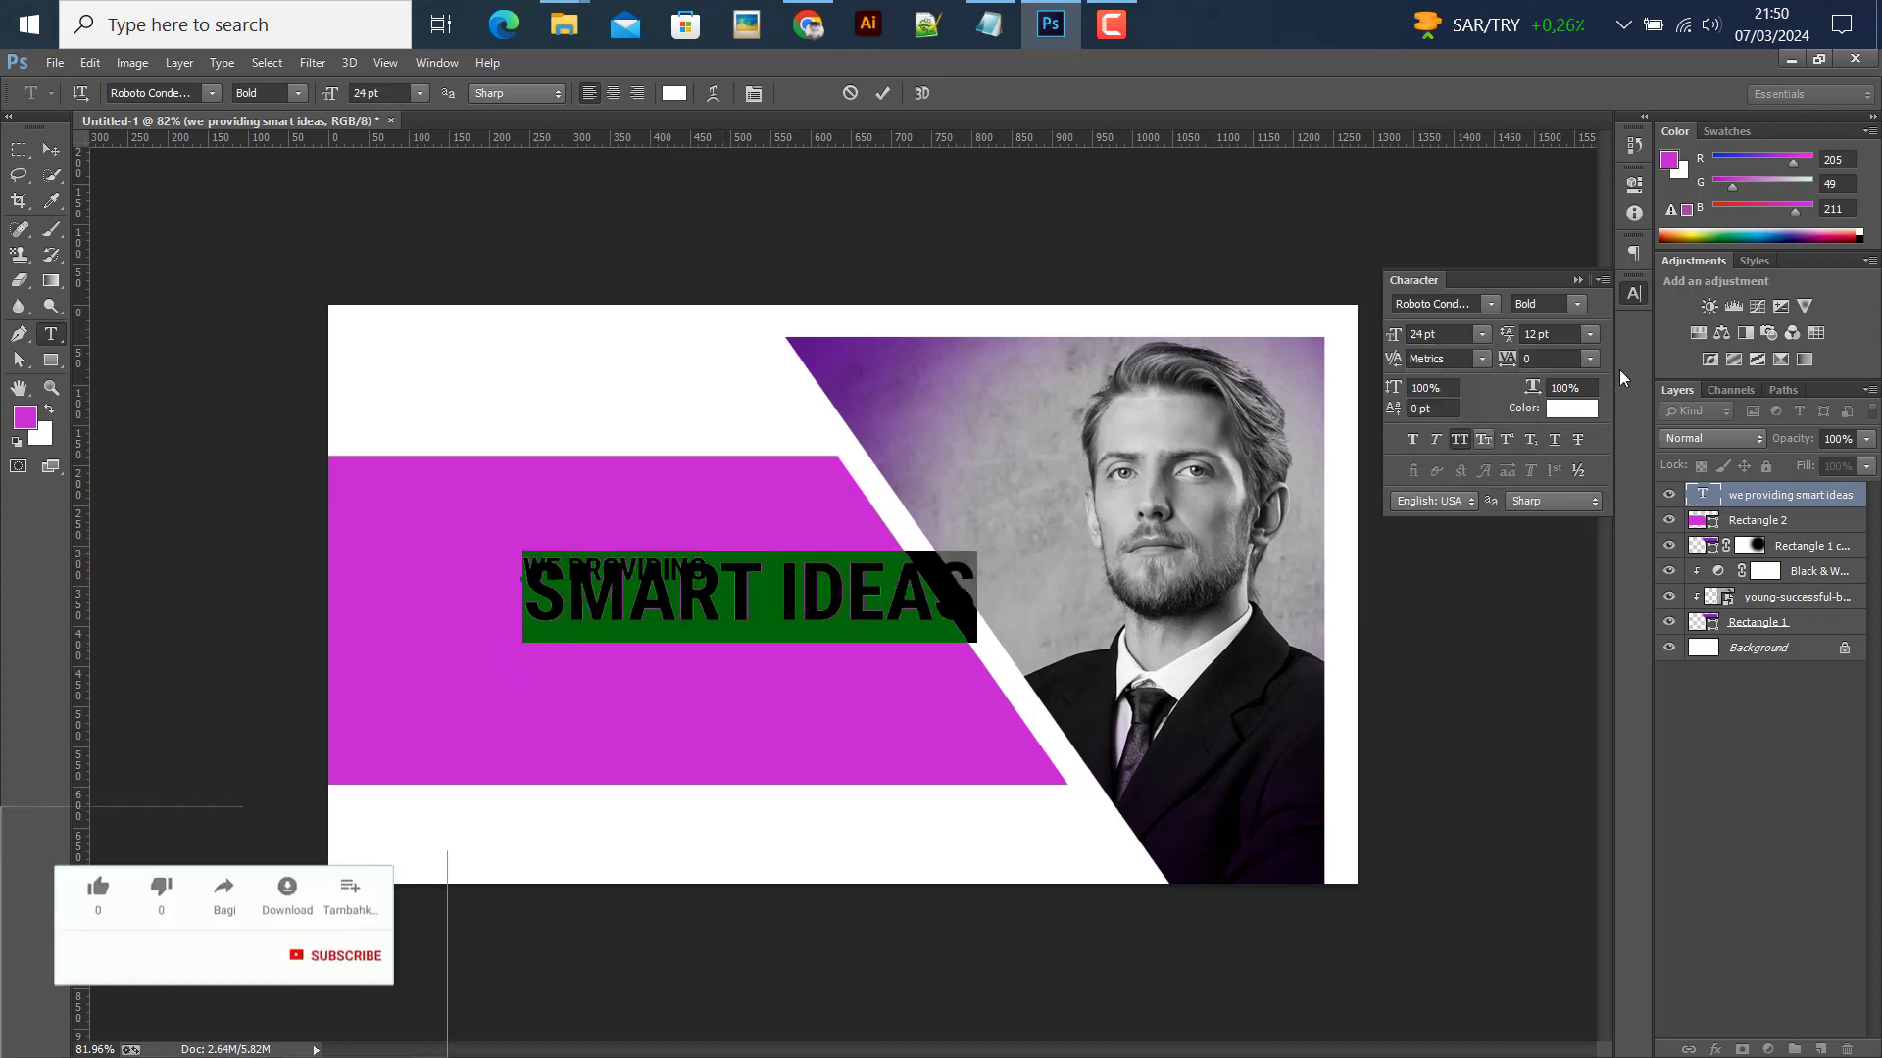
click(1588, 334)
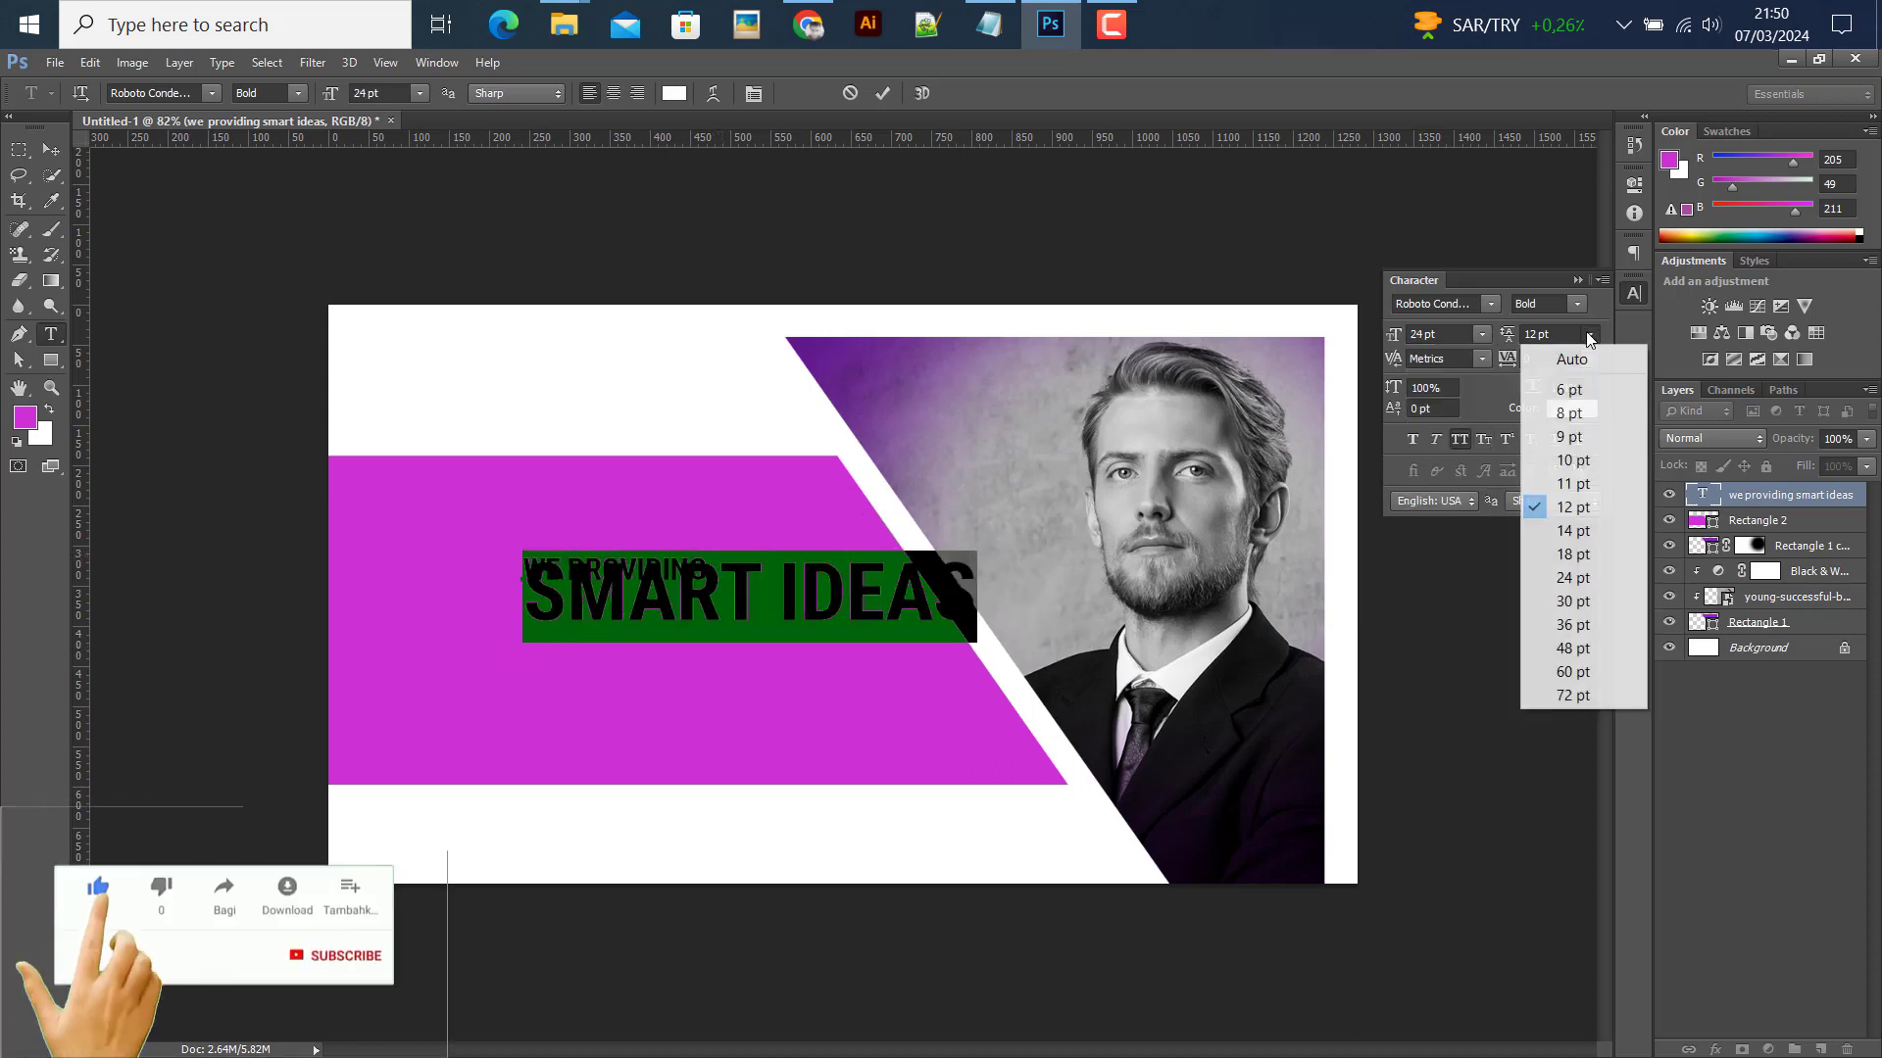
click(1568, 577)
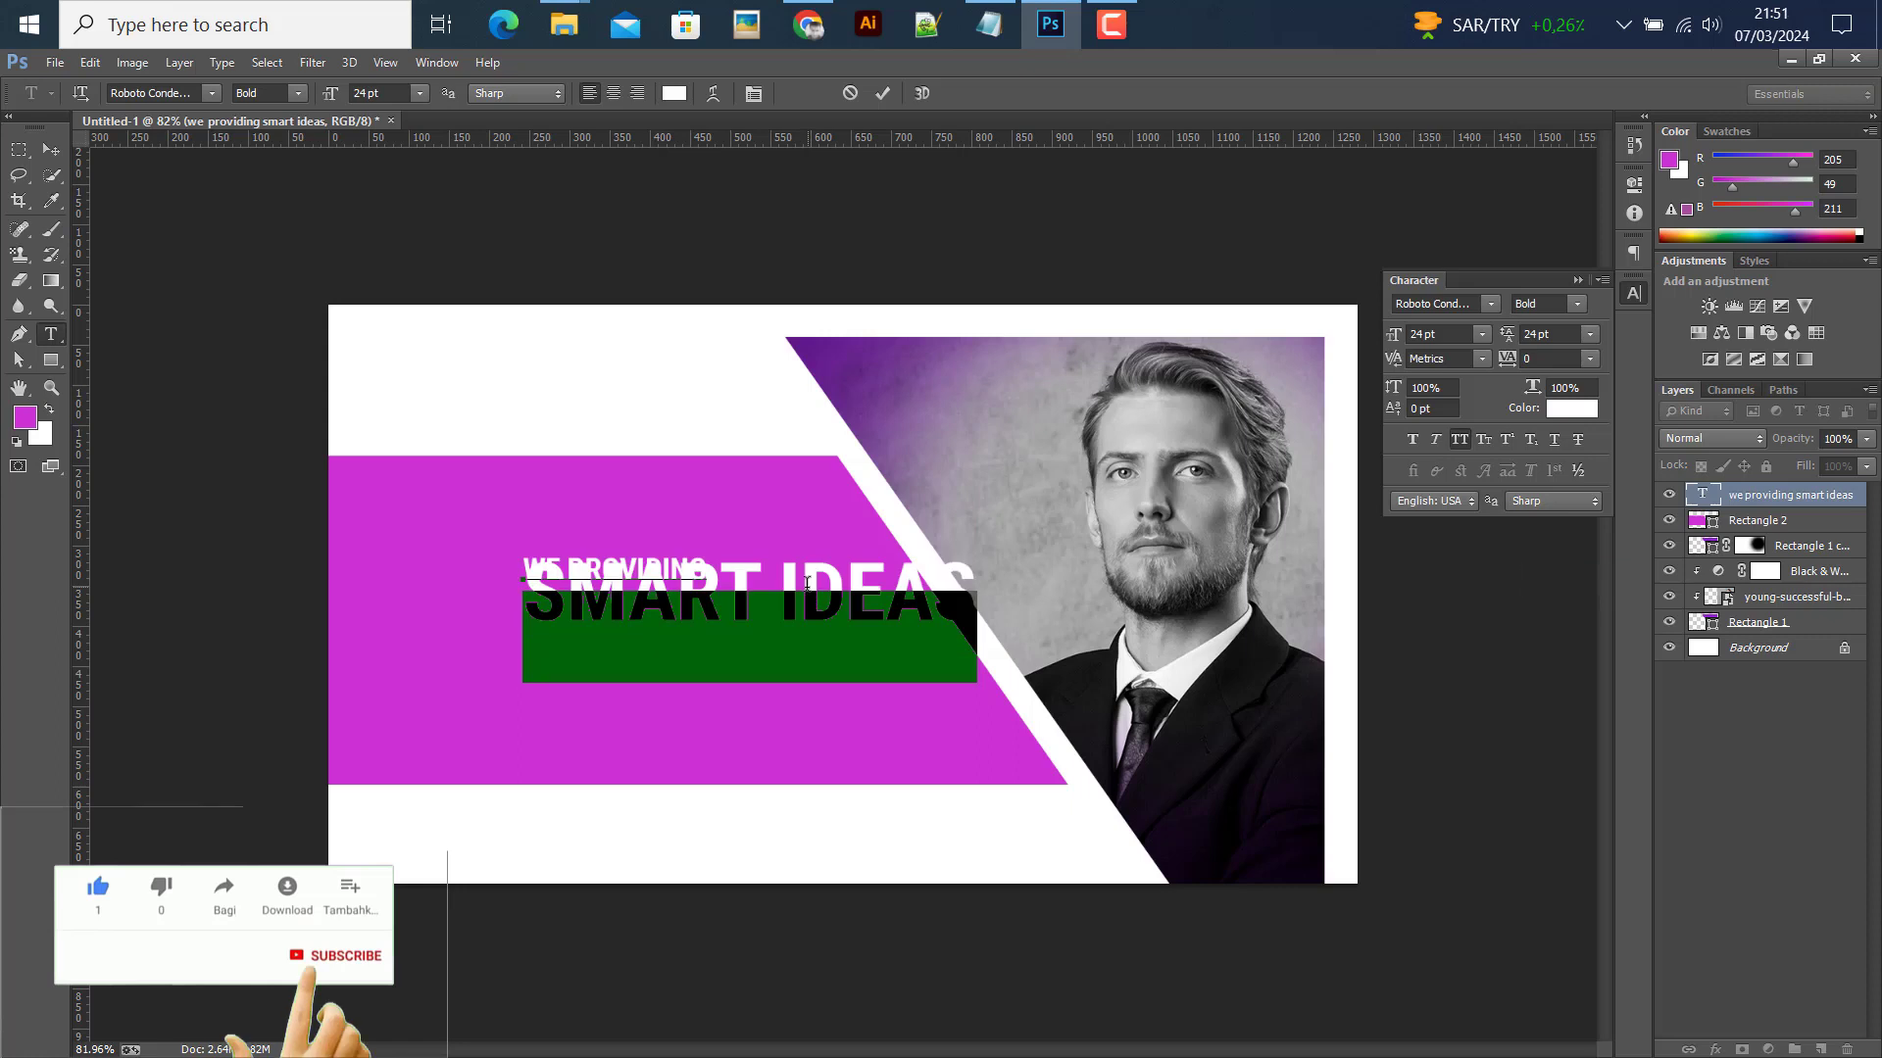
Set the "WE PROVIDING" line to an 18 pt font size in the Regular style
click(708, 568)
key(shift+Home)
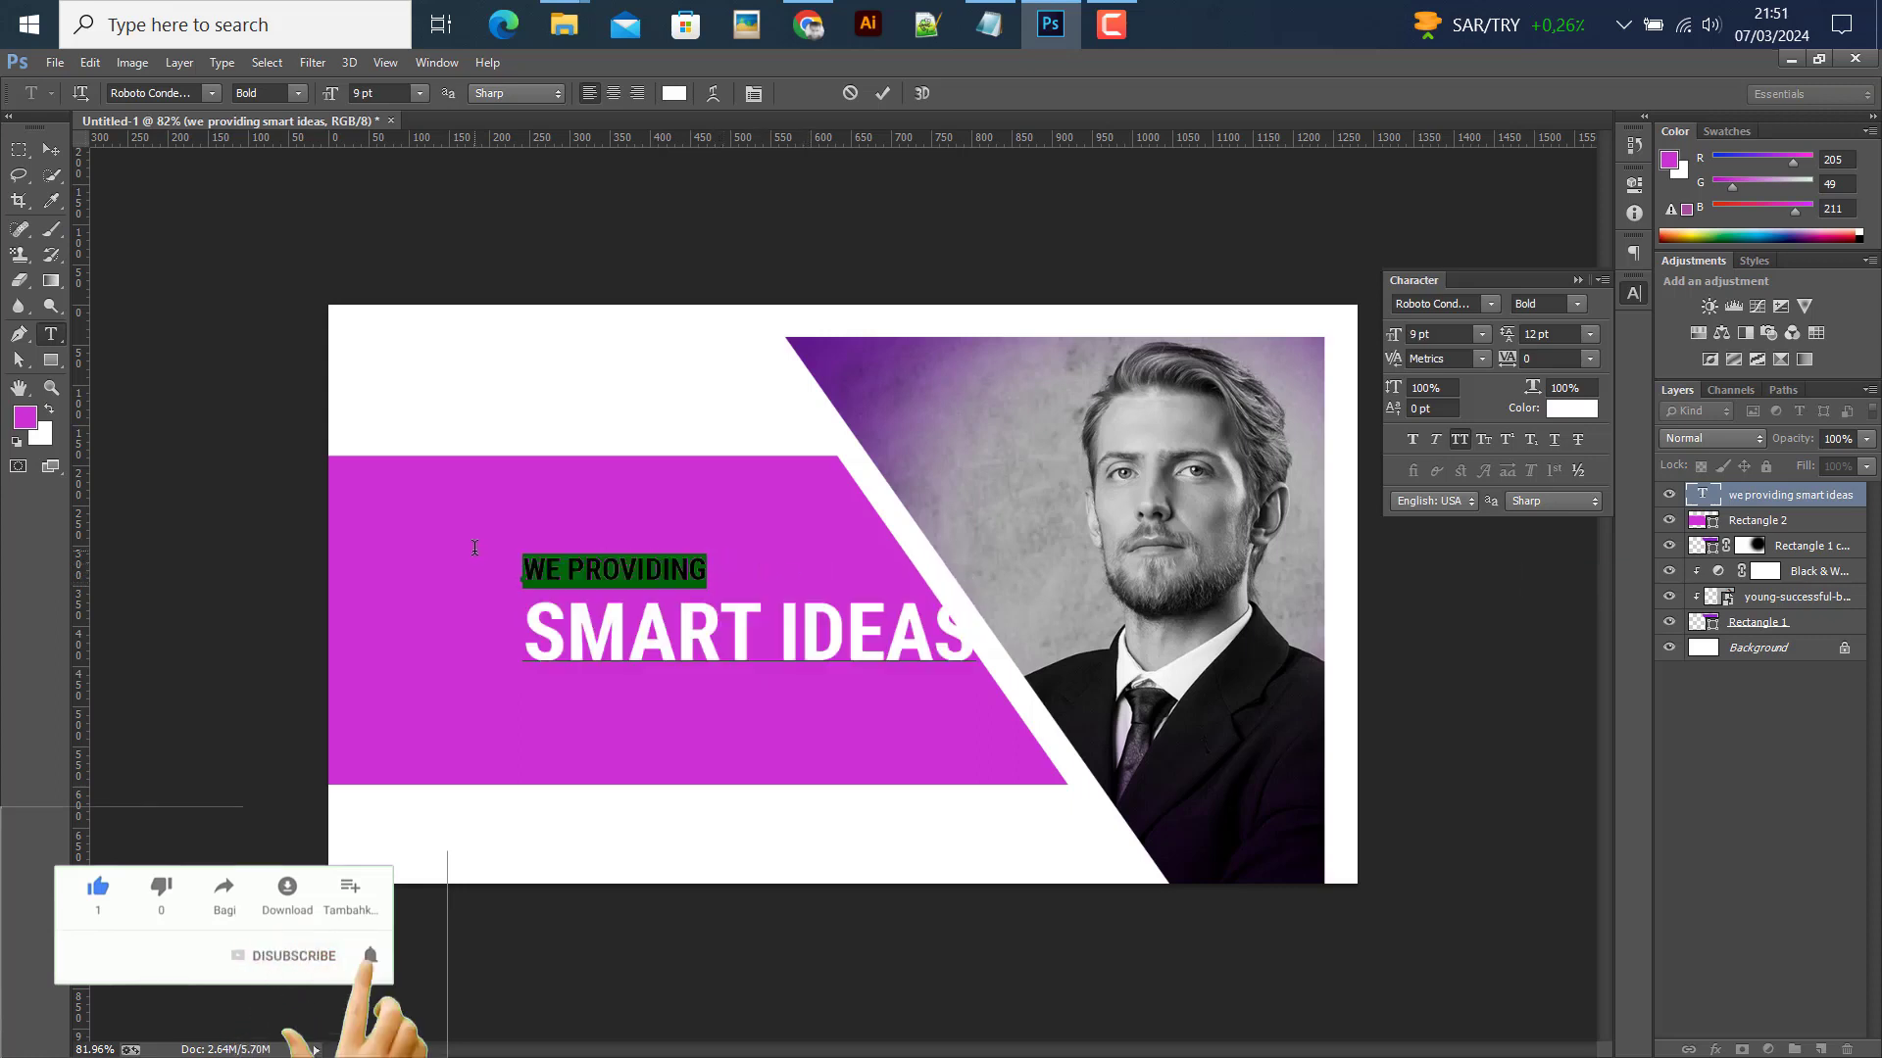
click(1483, 335)
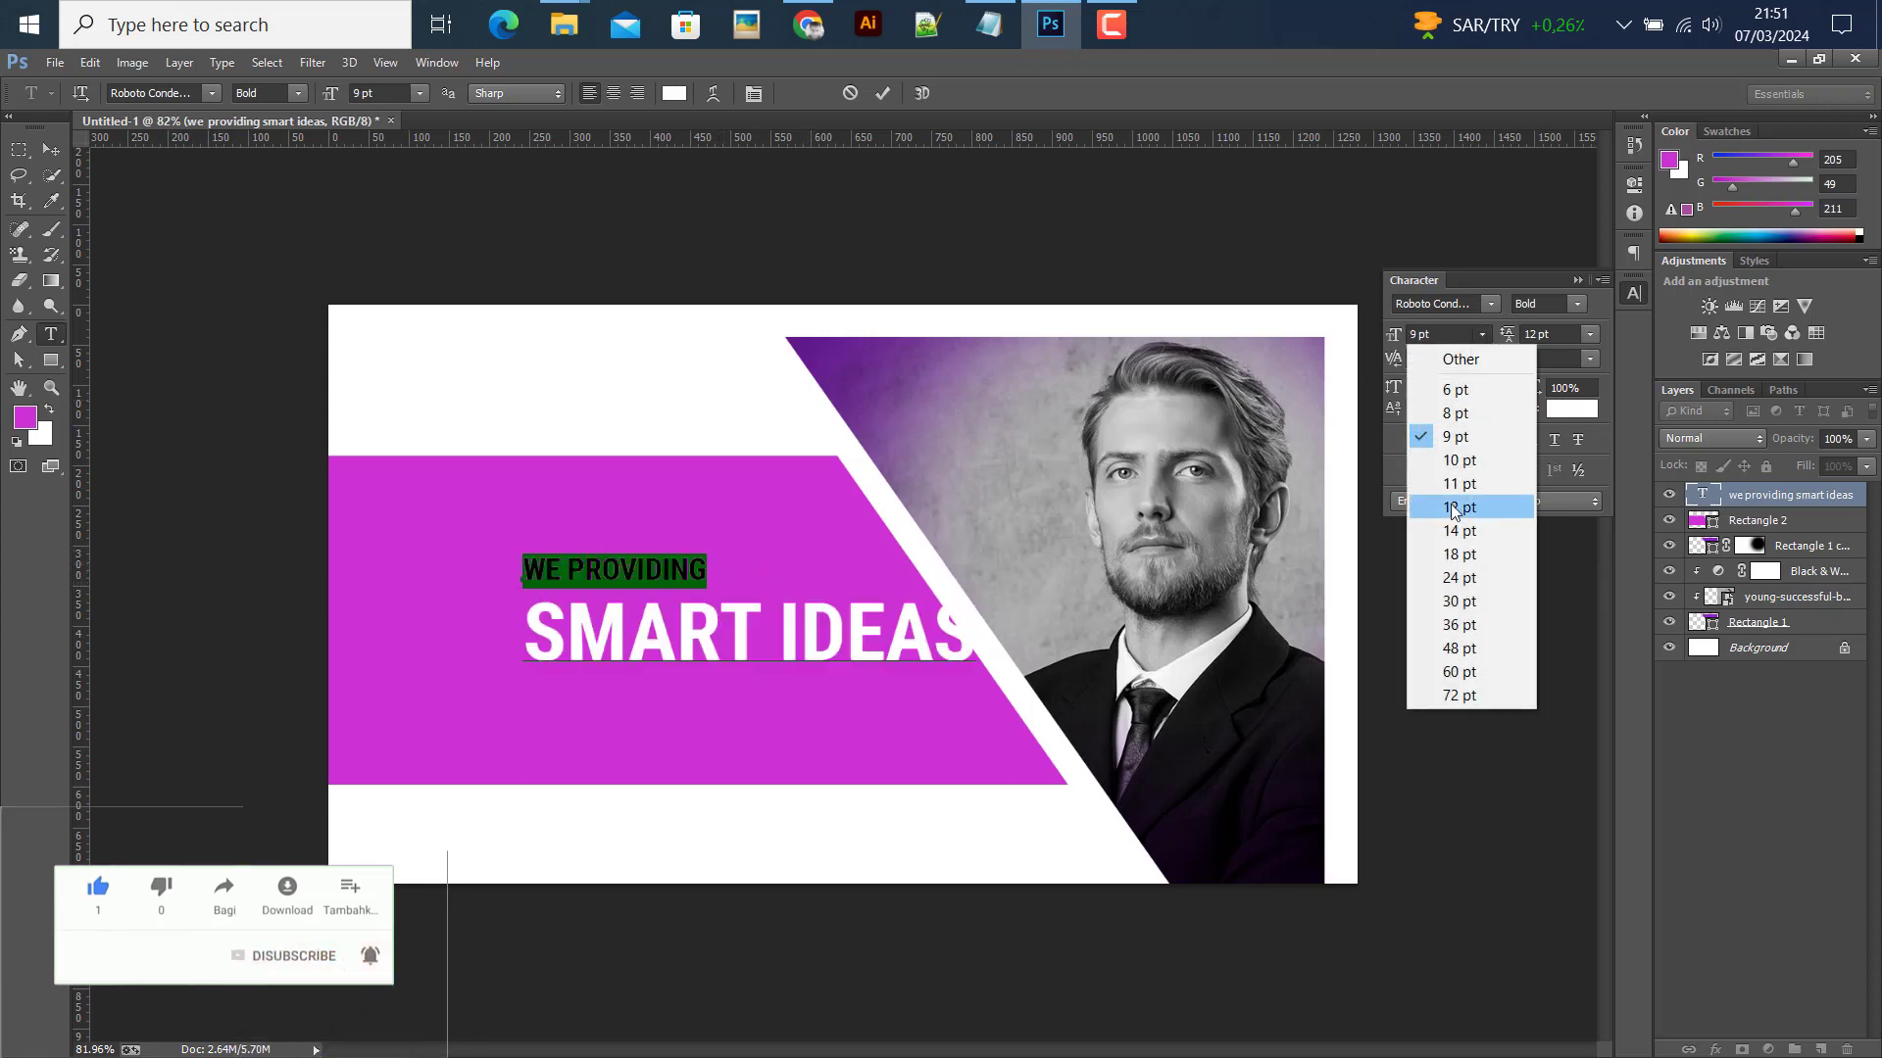
click(1450, 517)
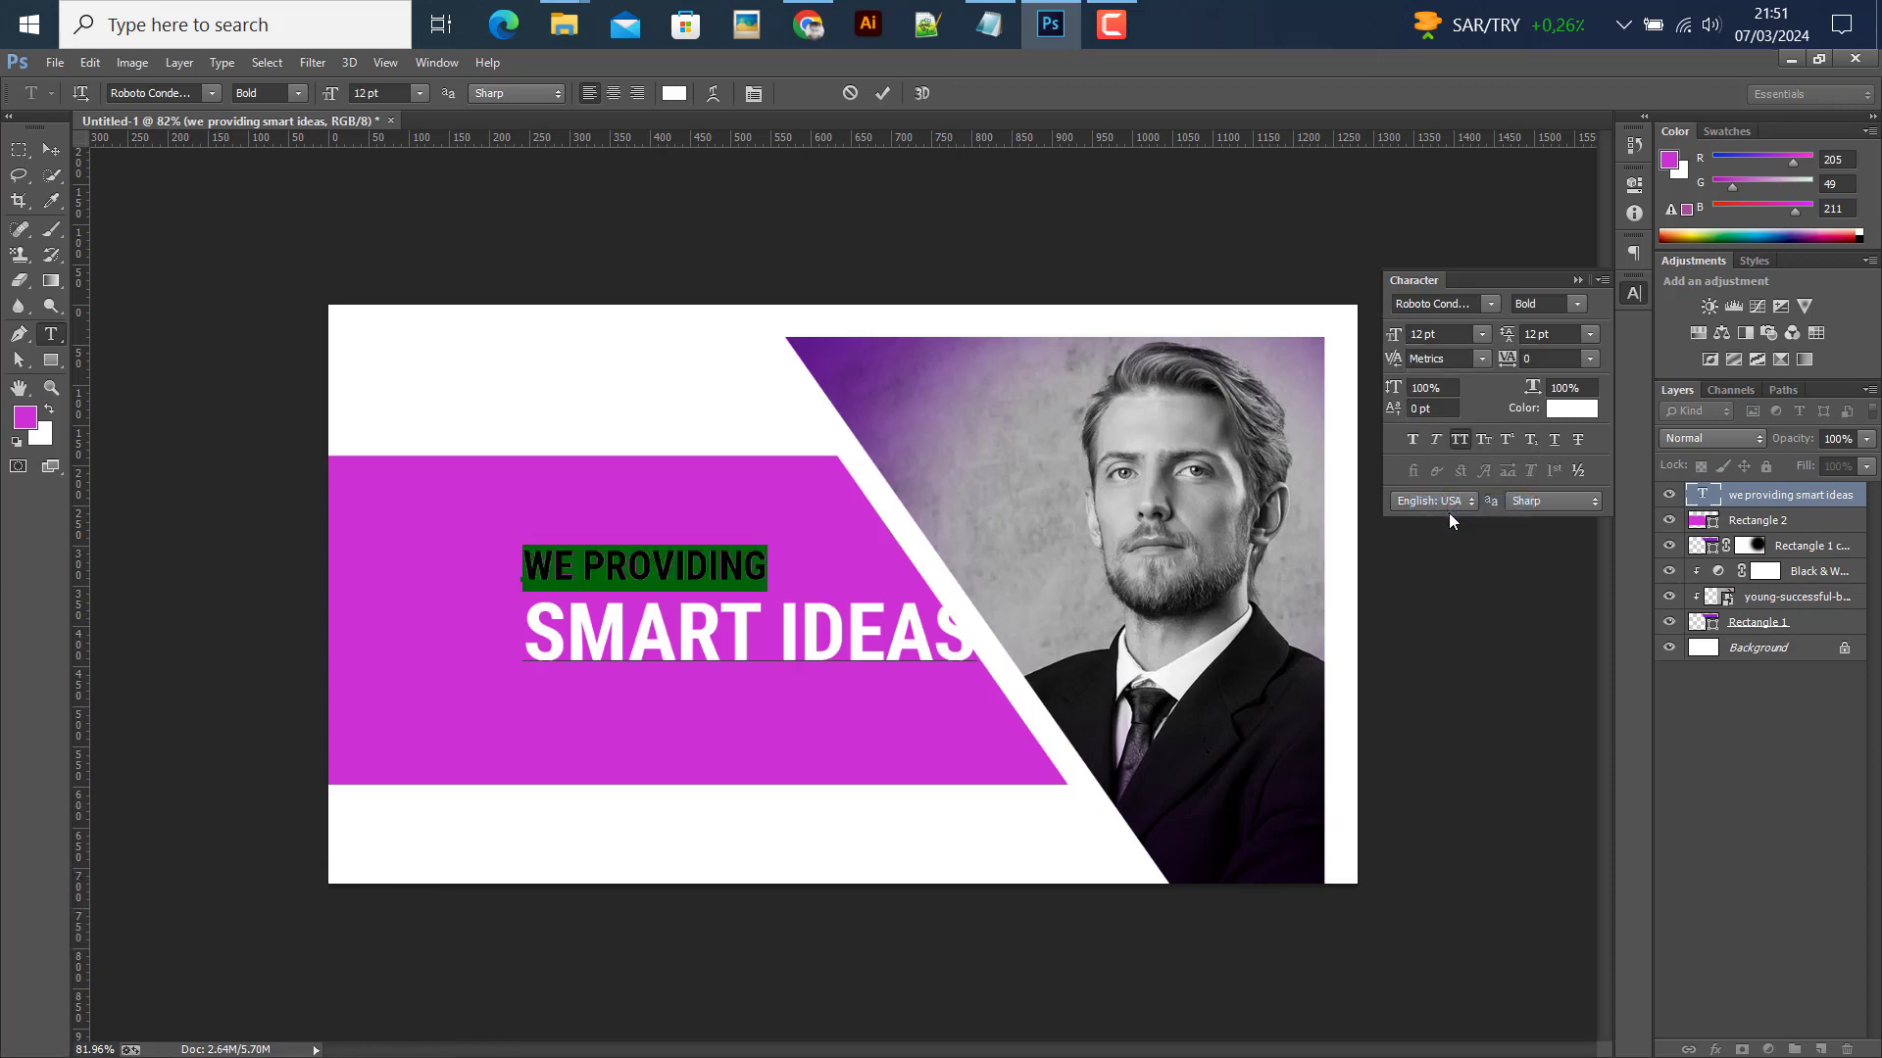
click(1482, 335)
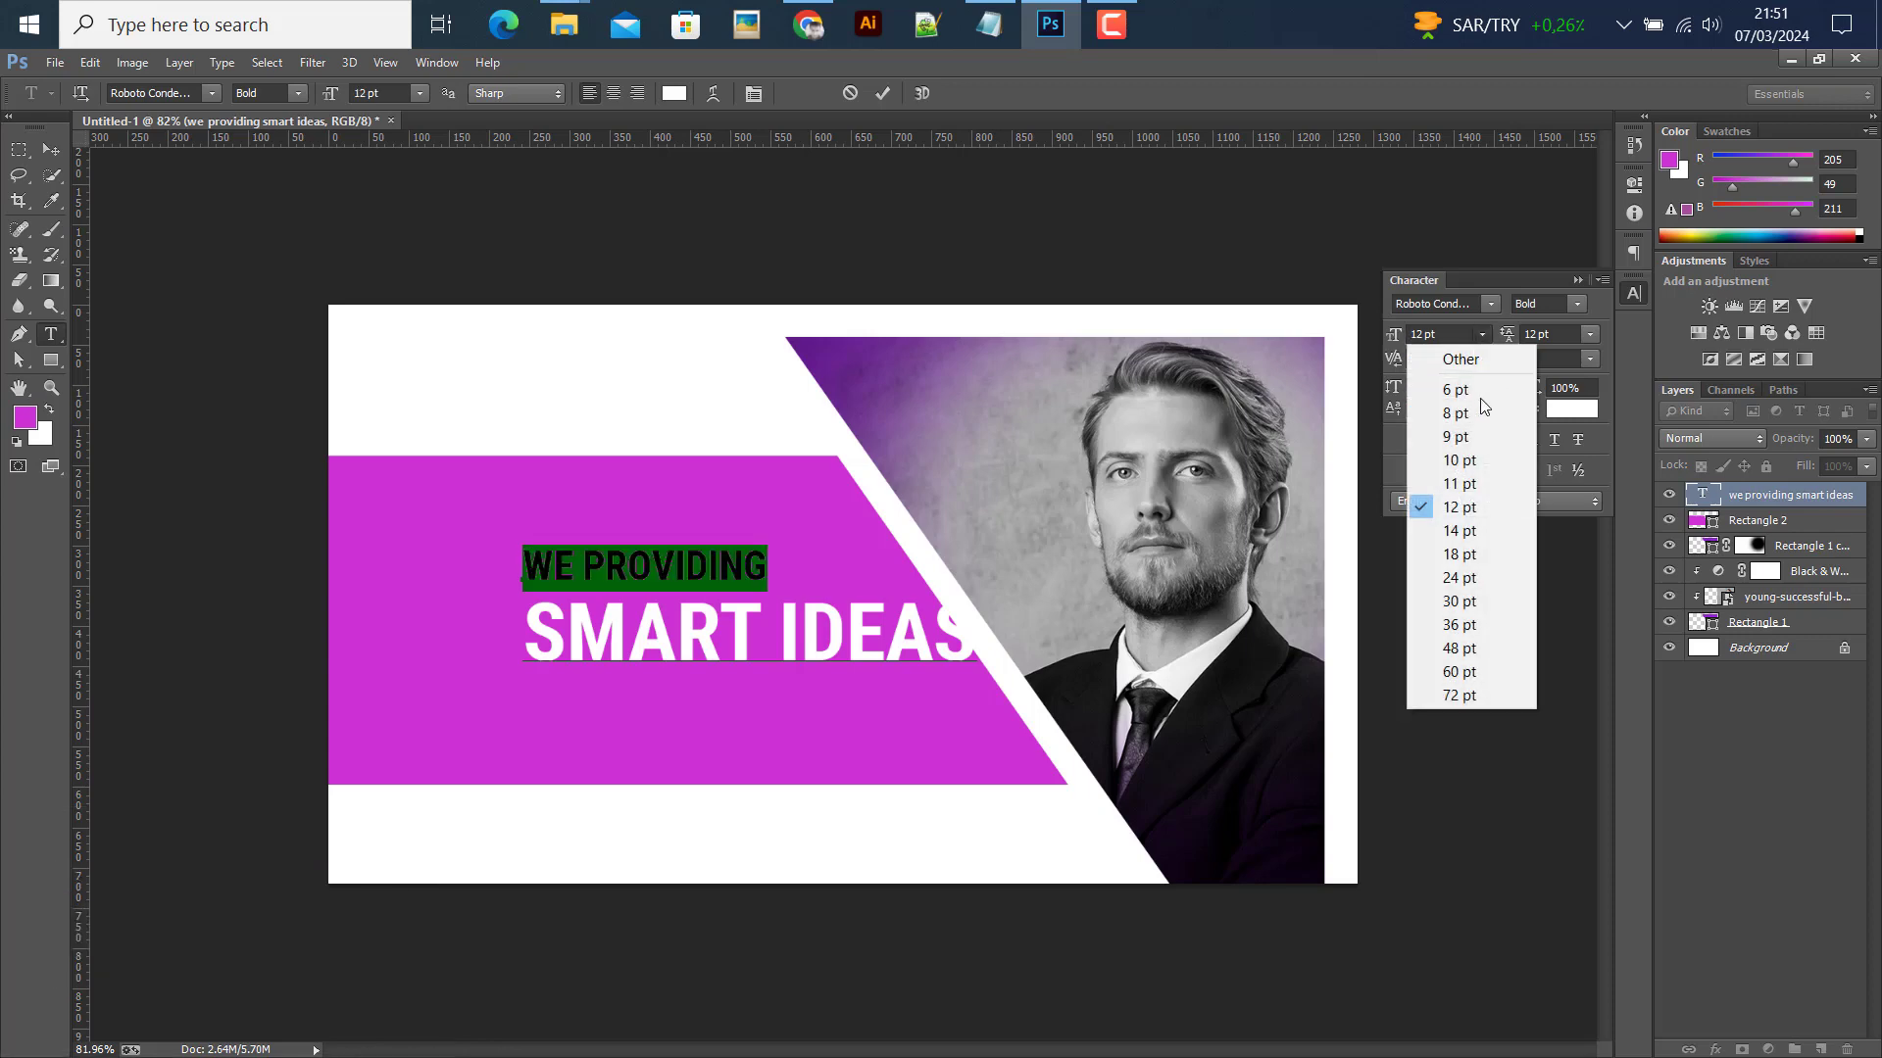
click(1450, 555)
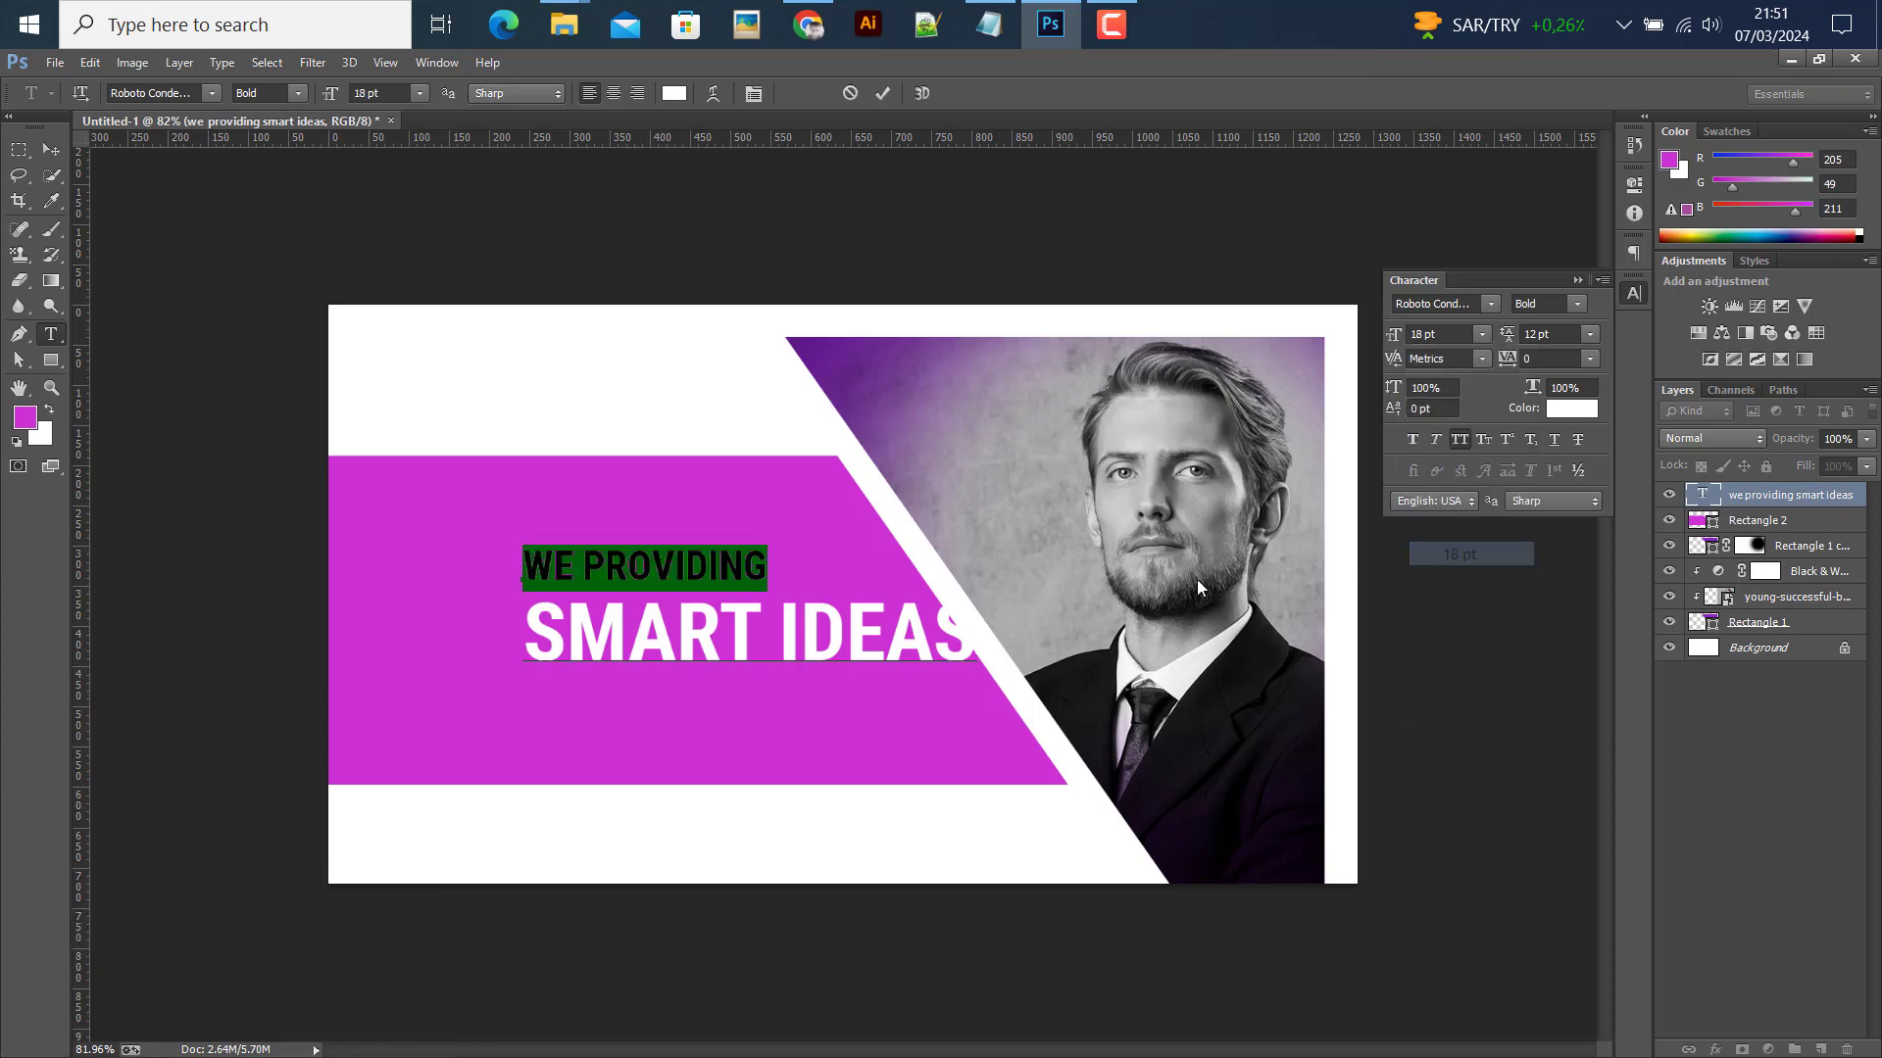
click(1582, 309)
click(1568, 325)
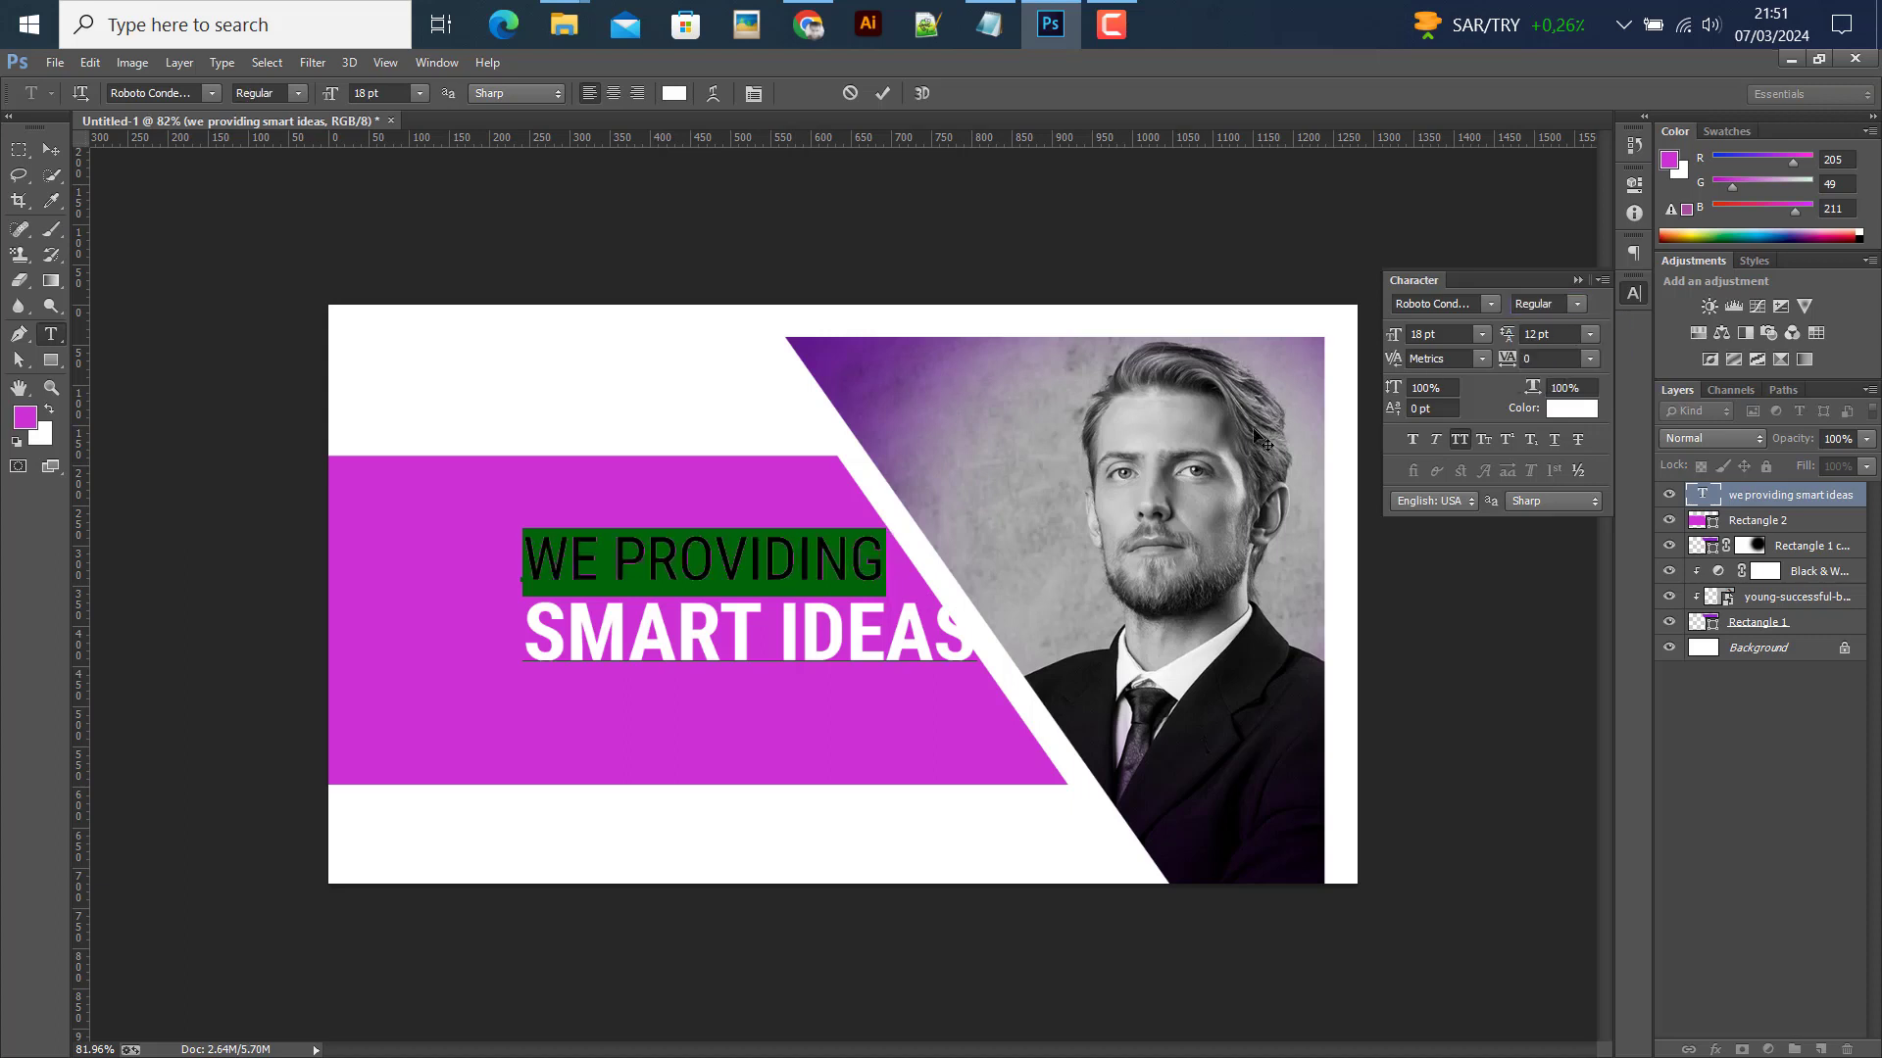
Reduce the leading of the "SMART IDEAS" line to 20 pt and move the headline toward the magenta shape's upper-left area
click(711, 549)
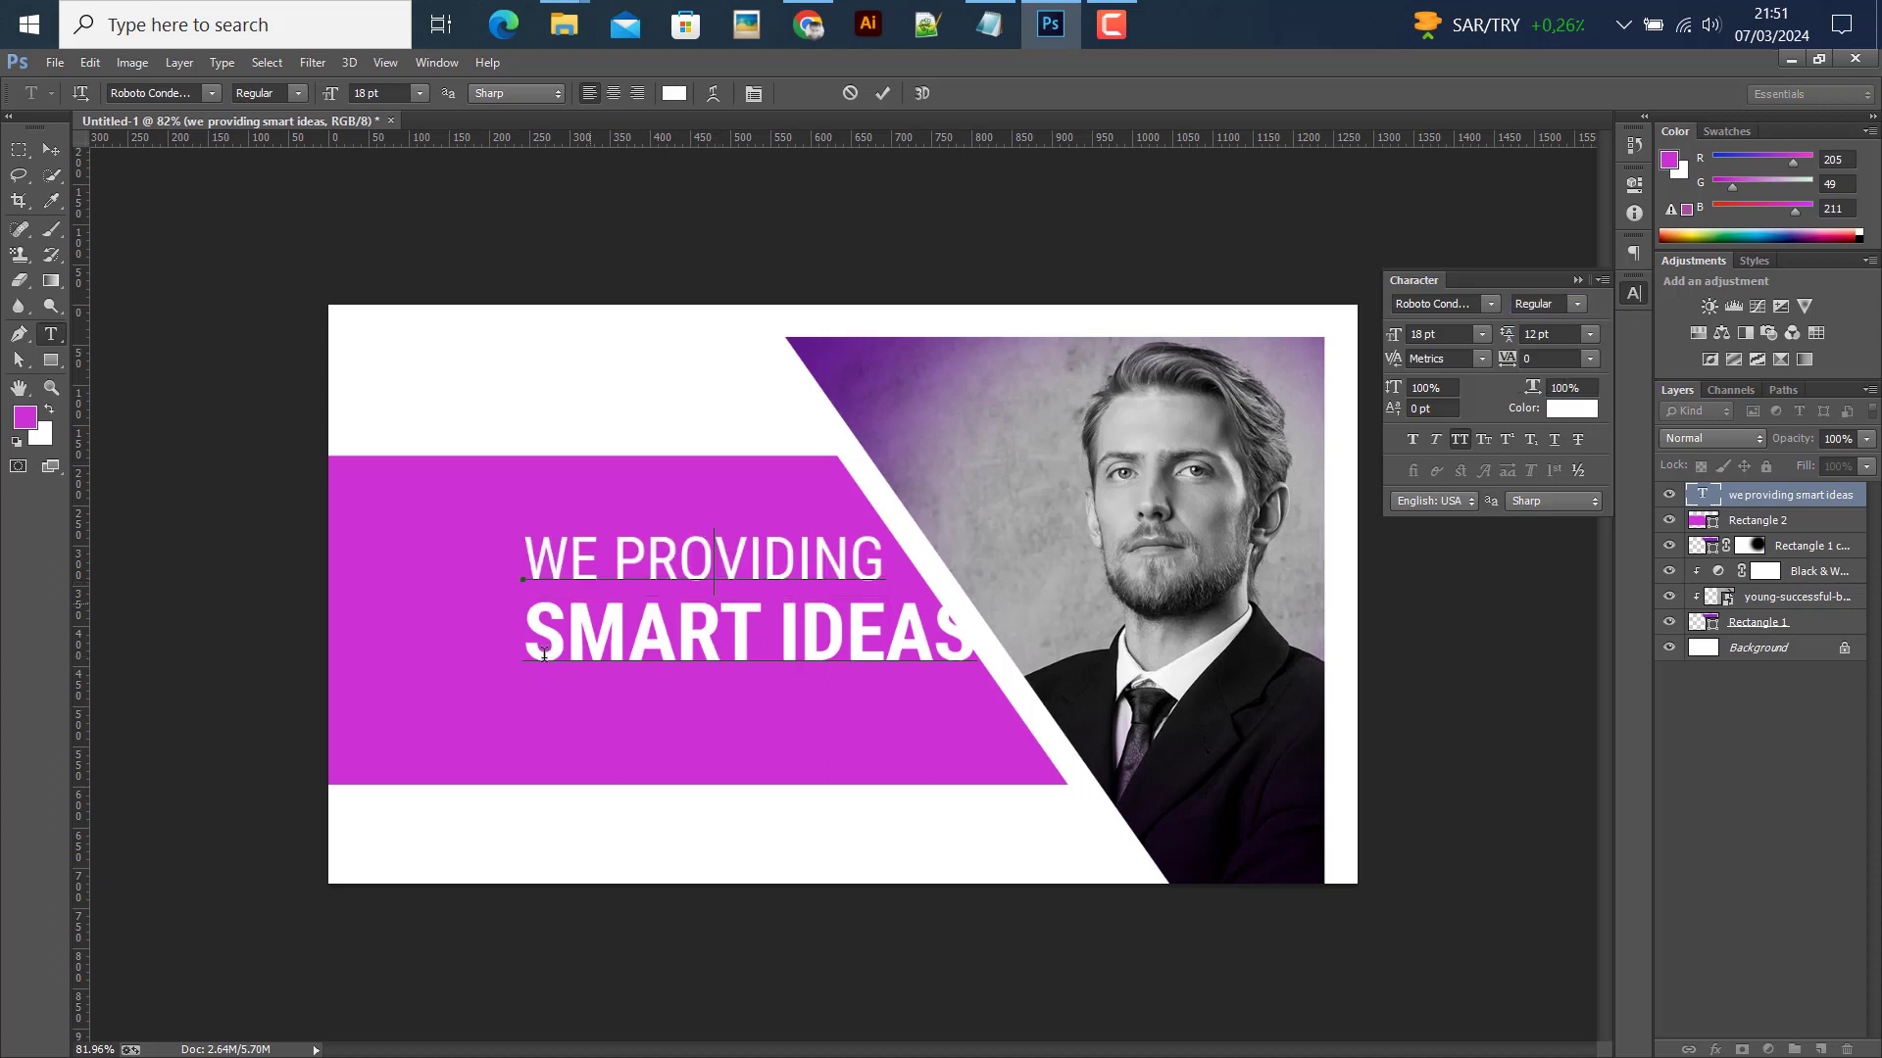
triple_click(992, 624)
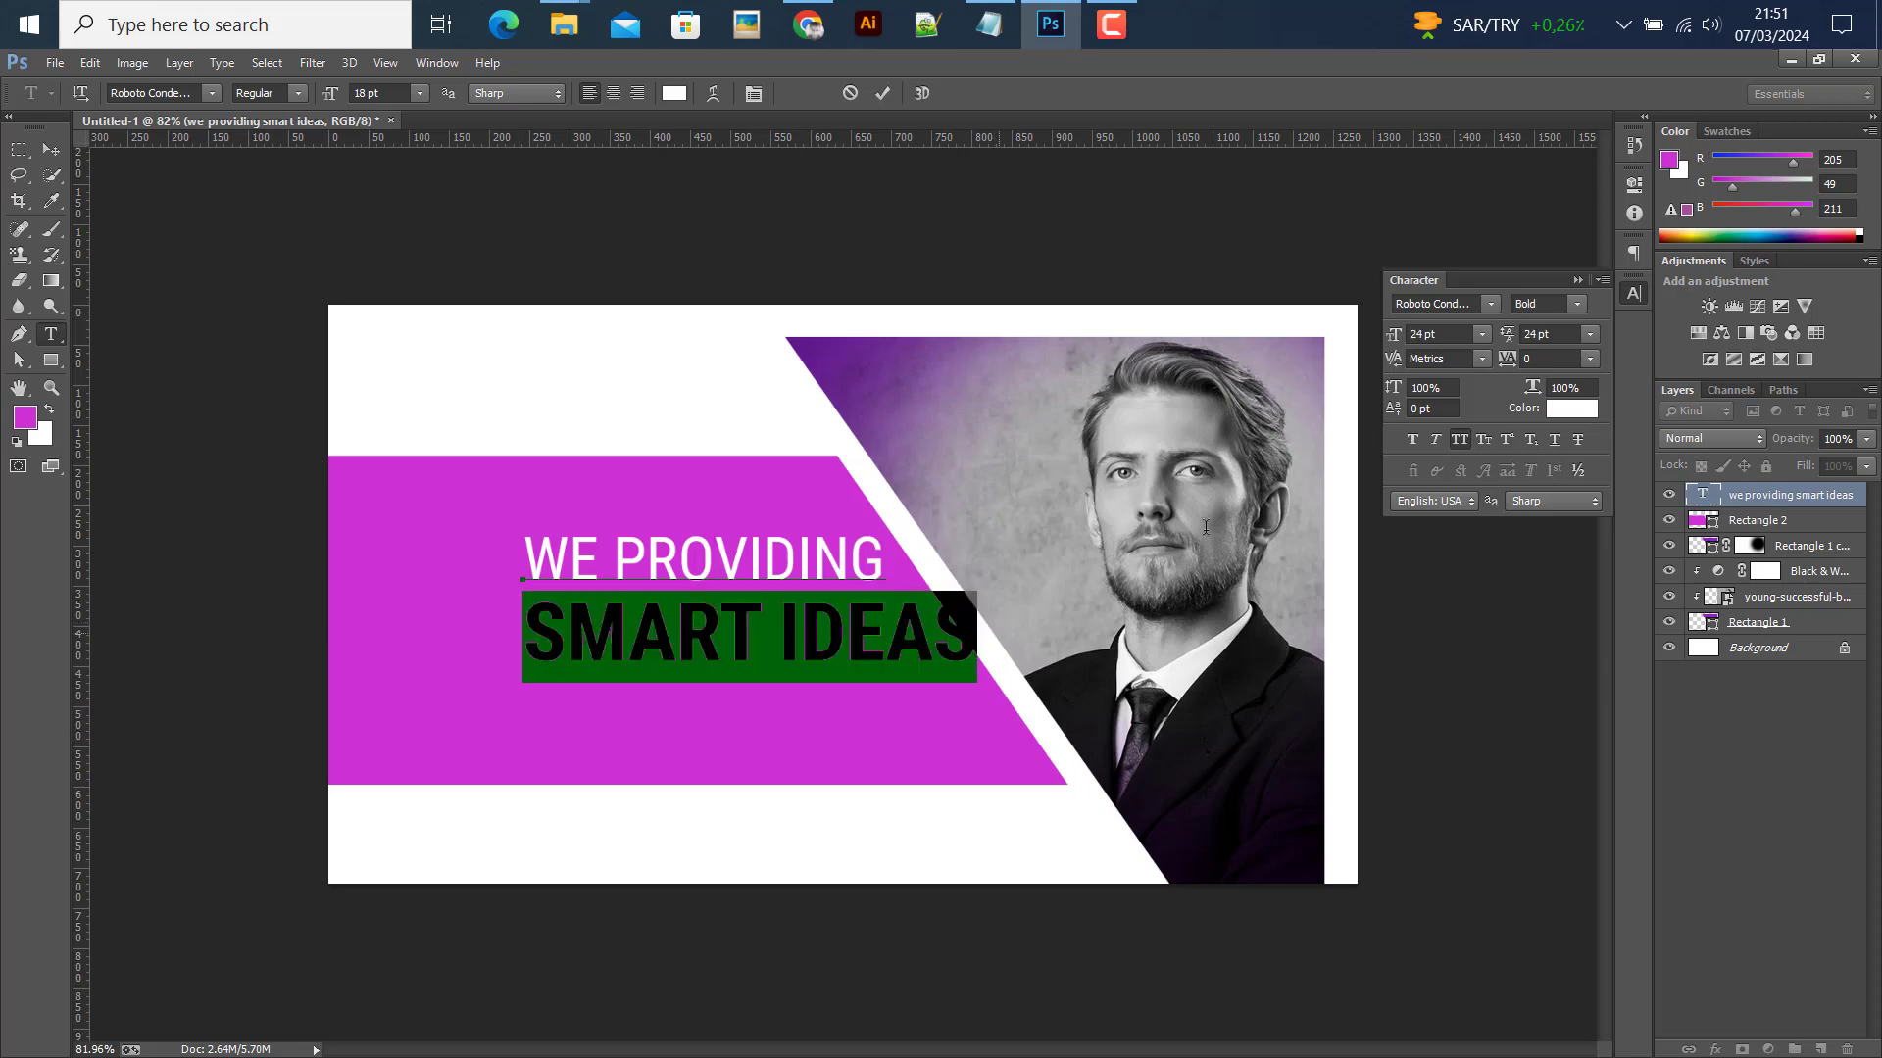
click(1590, 335)
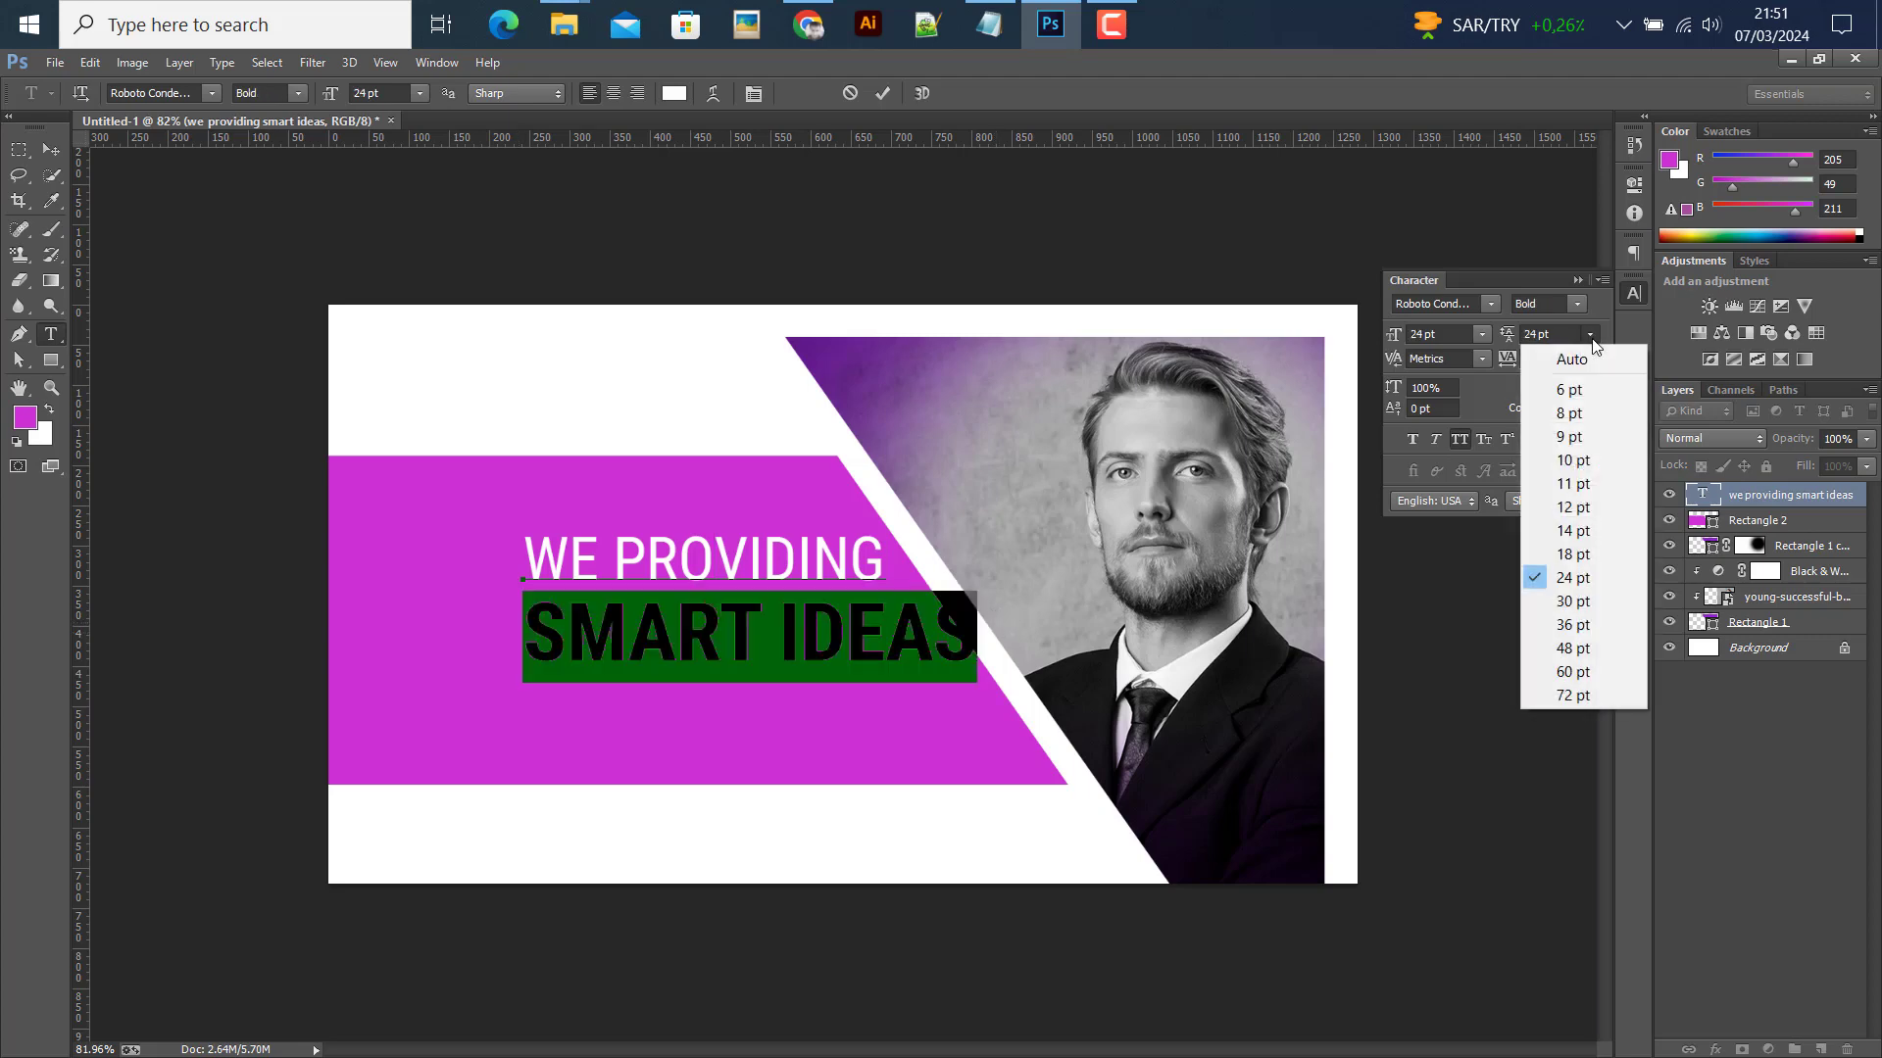
click(1592, 339)
double_click(1535, 337)
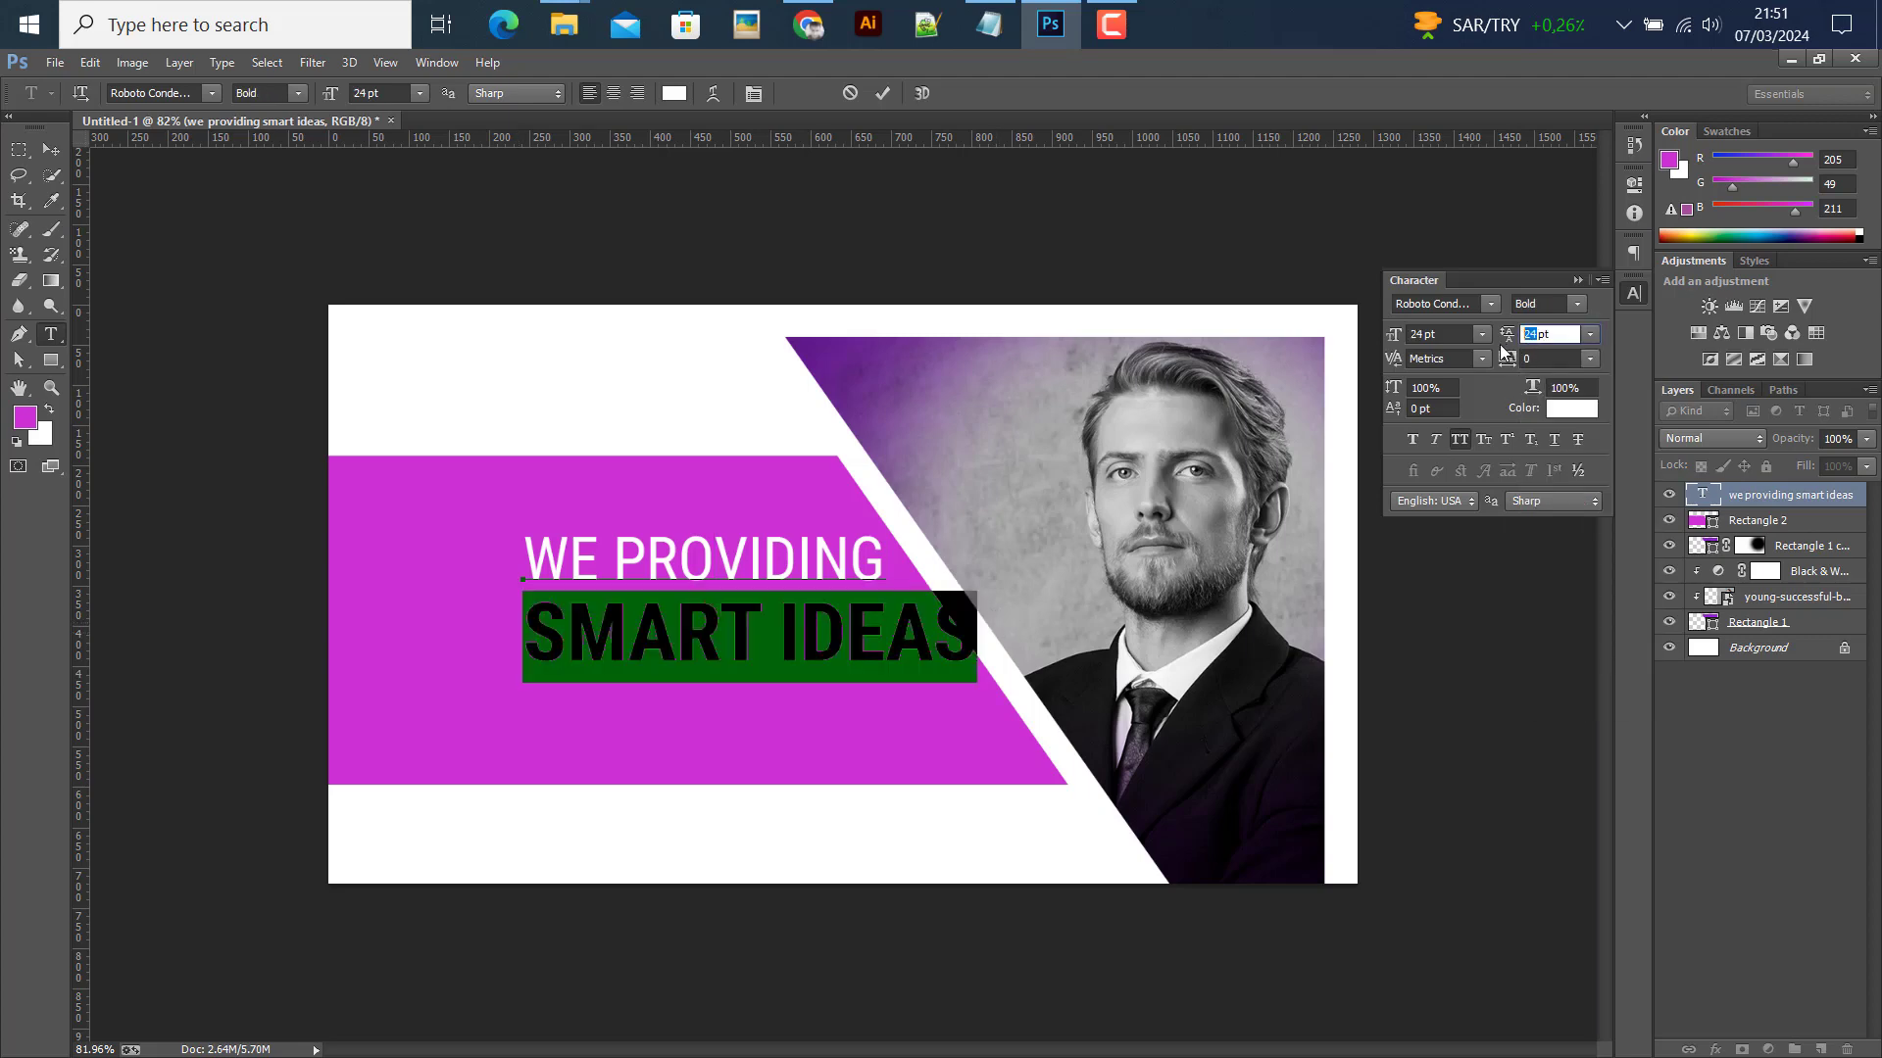
text(20)
key(Return)
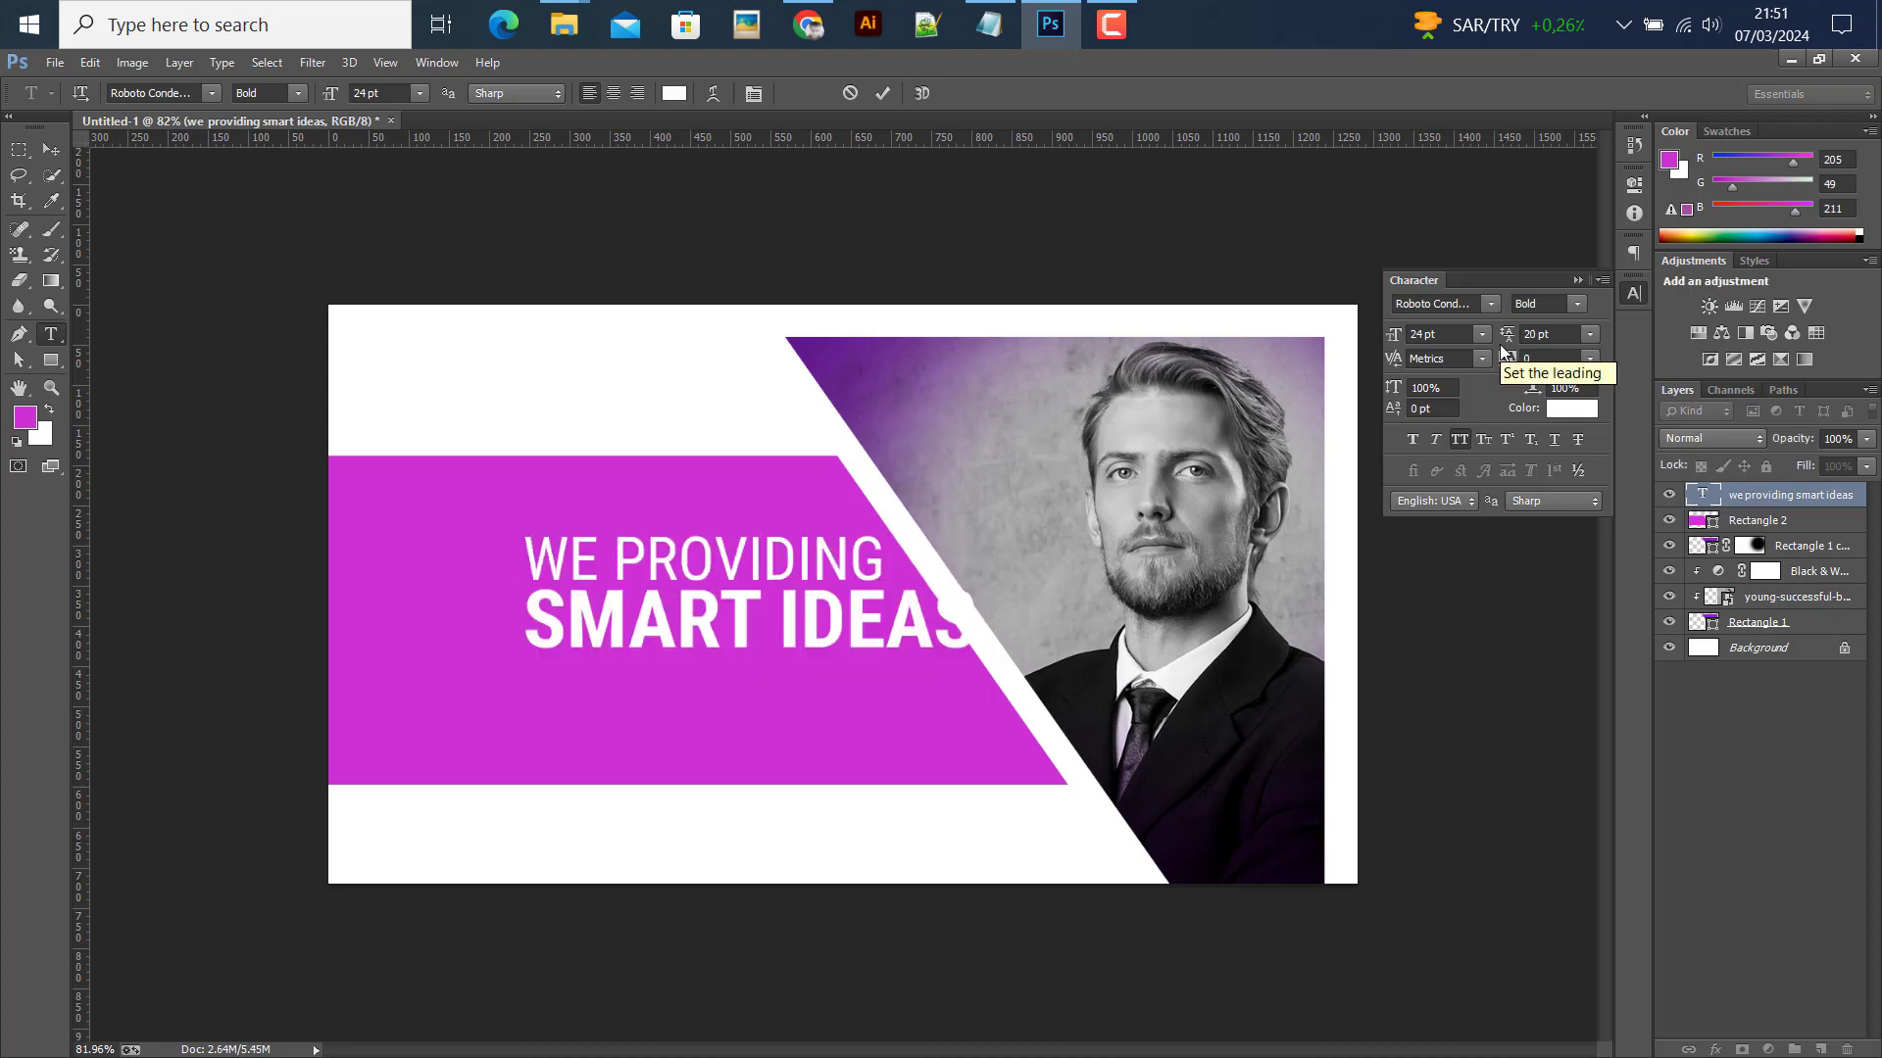
key(v)
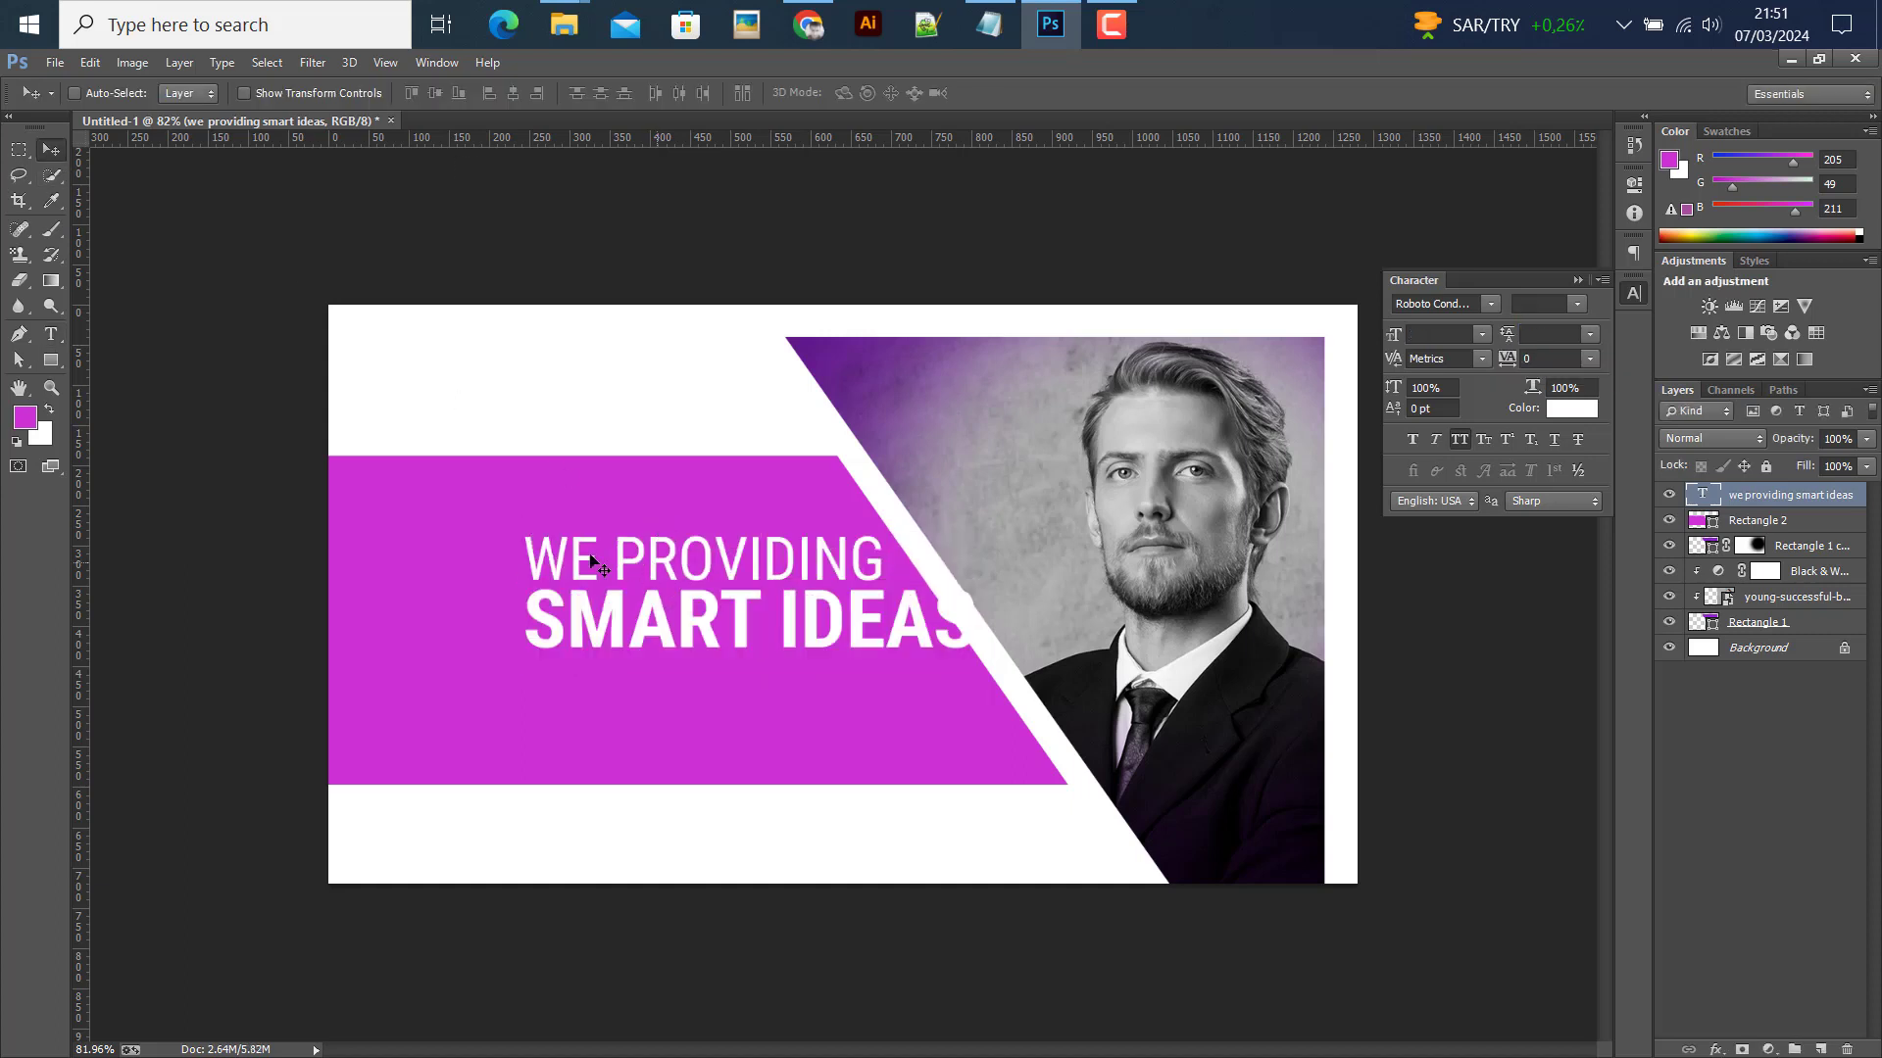
mouse_move(513, 550)
mouse_down()
mouse_move(480, 558)
mouse_move(522, 534)
mouse_move(509, 545)
mouse_up()
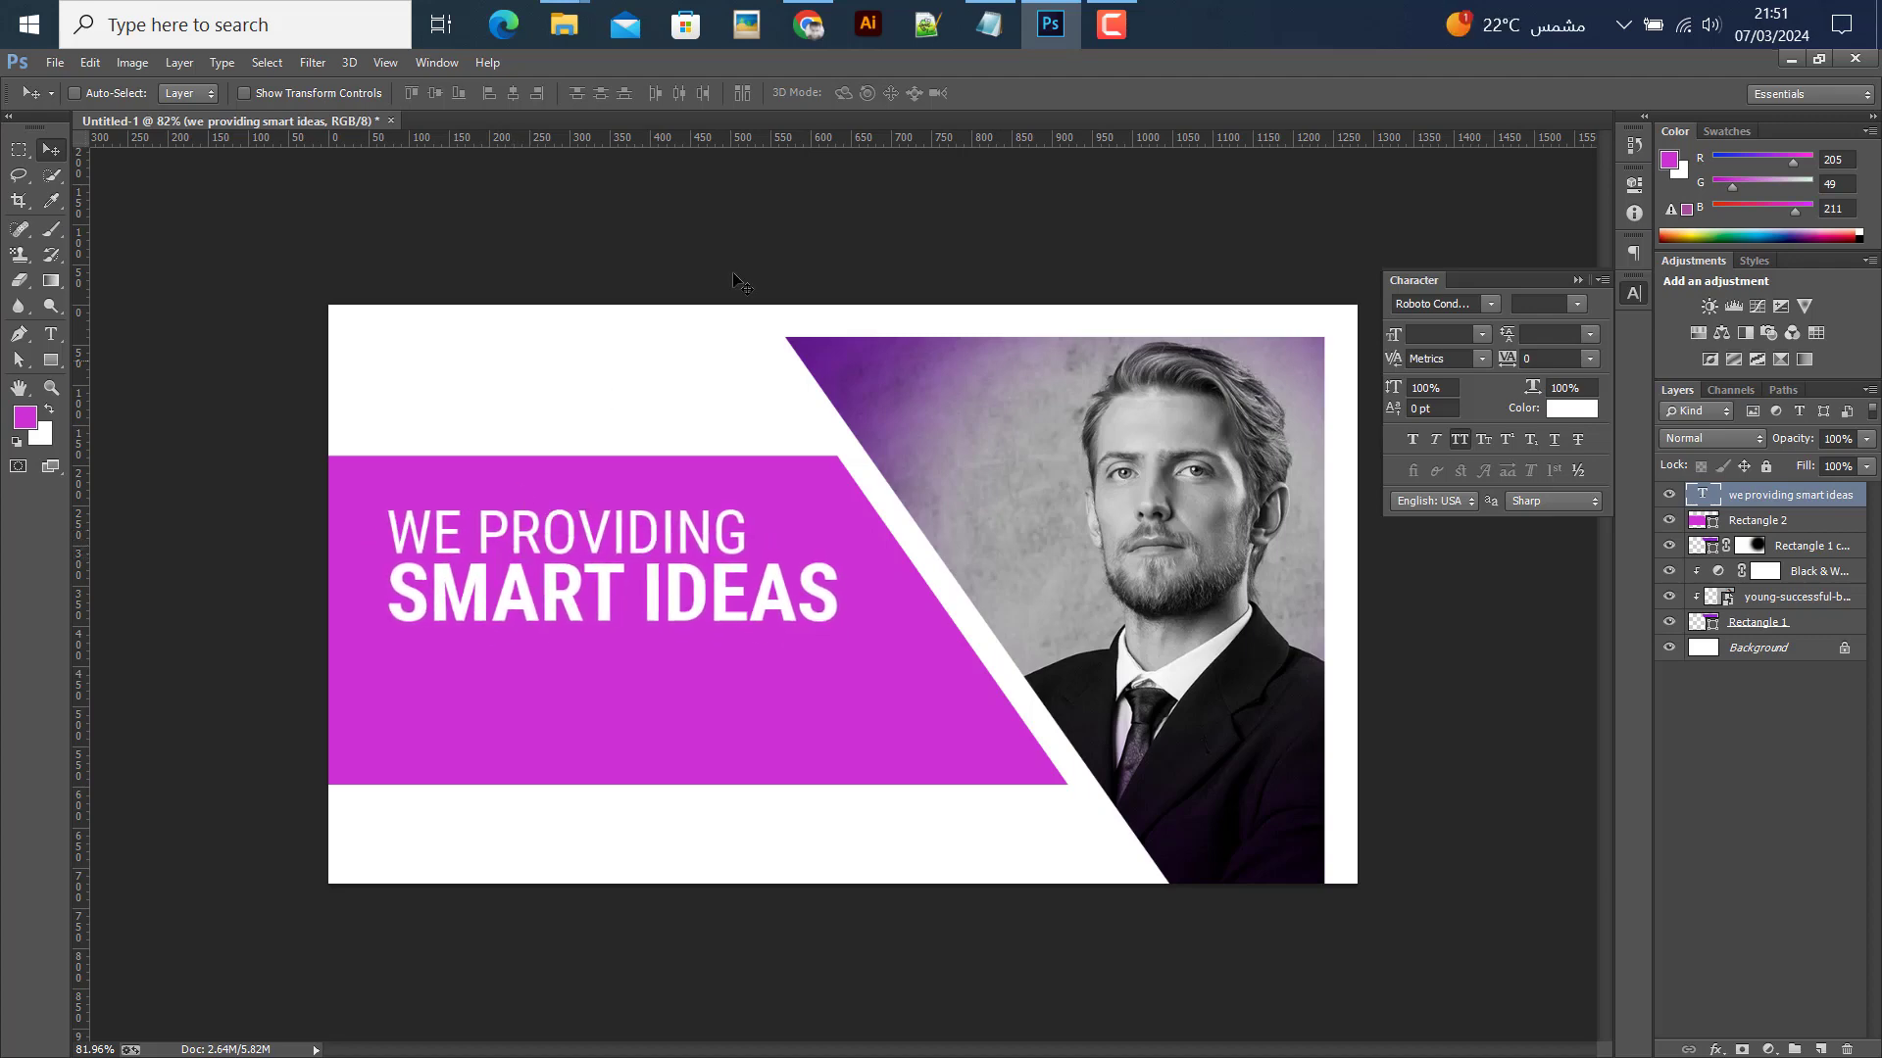
Copy the line "to grow your business" from Notepad and add it in Photoshop as a new text layer below the headline
click(989, 24)
drag(957, 332, 735, 335)
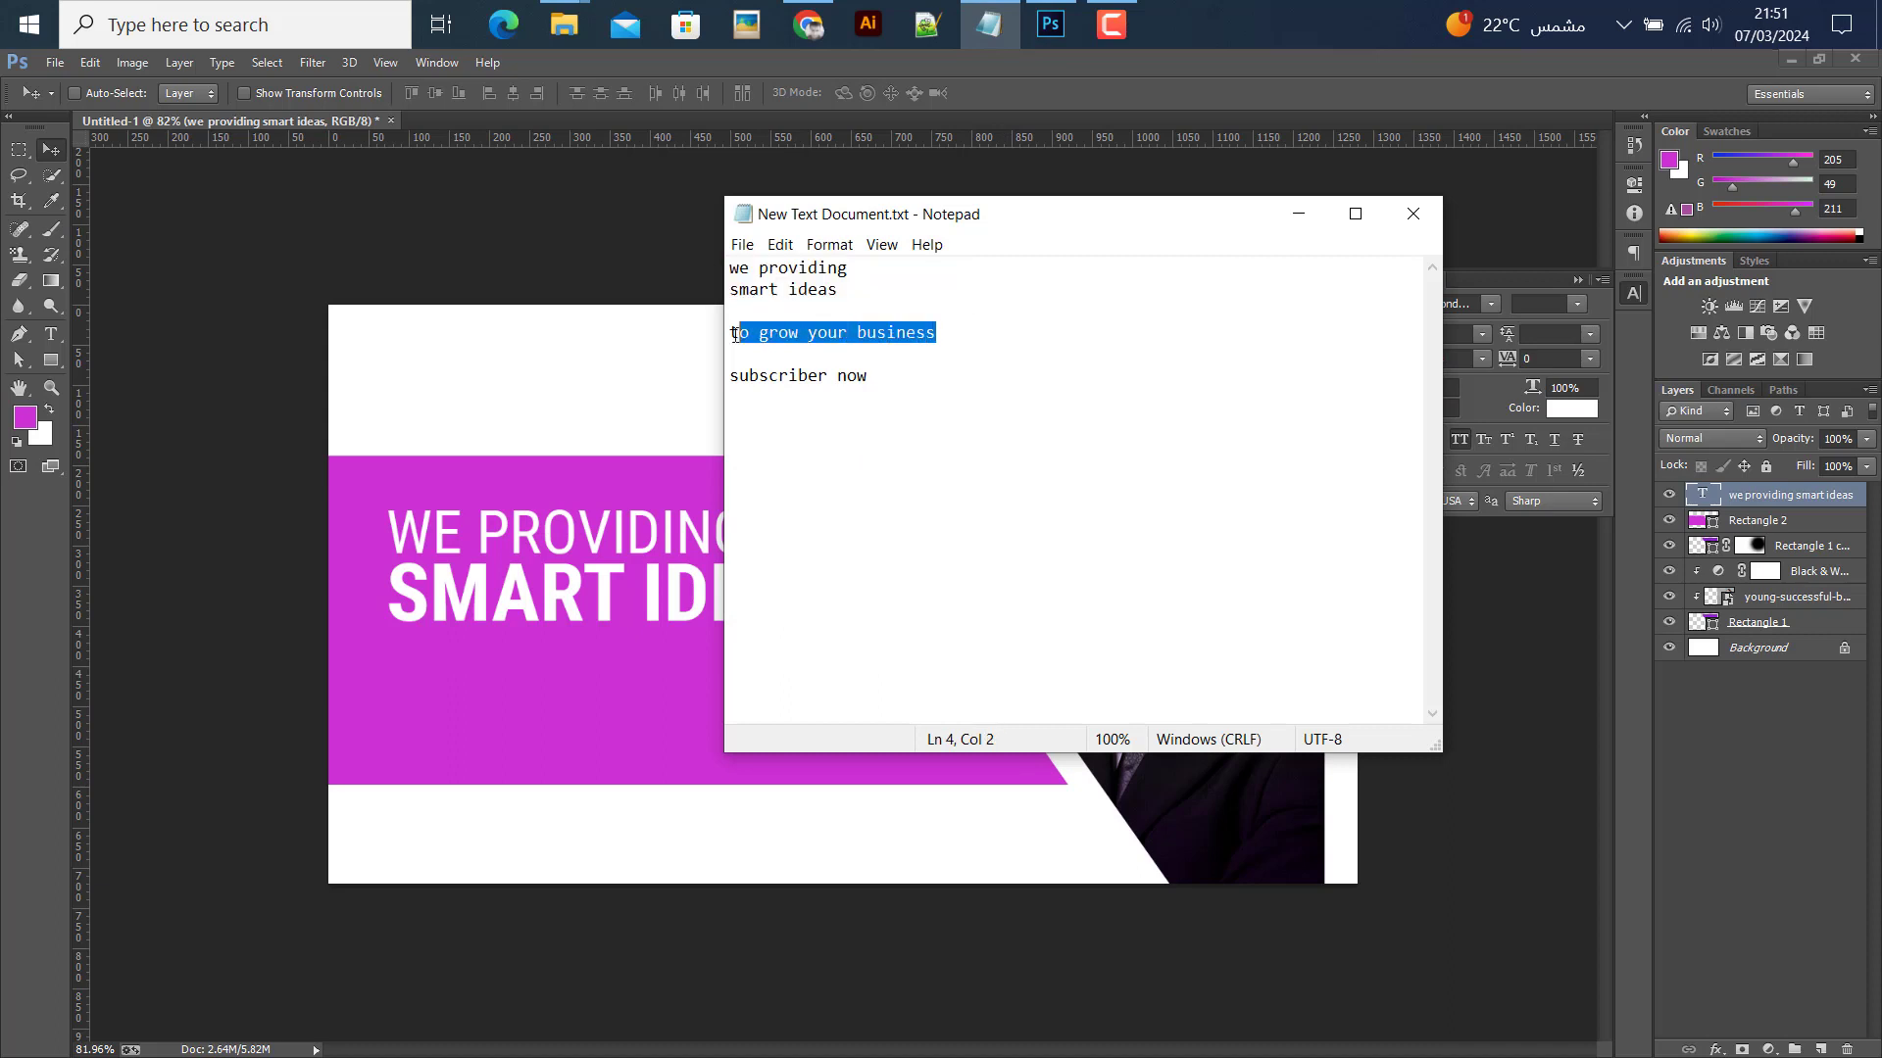
click(1299, 213)
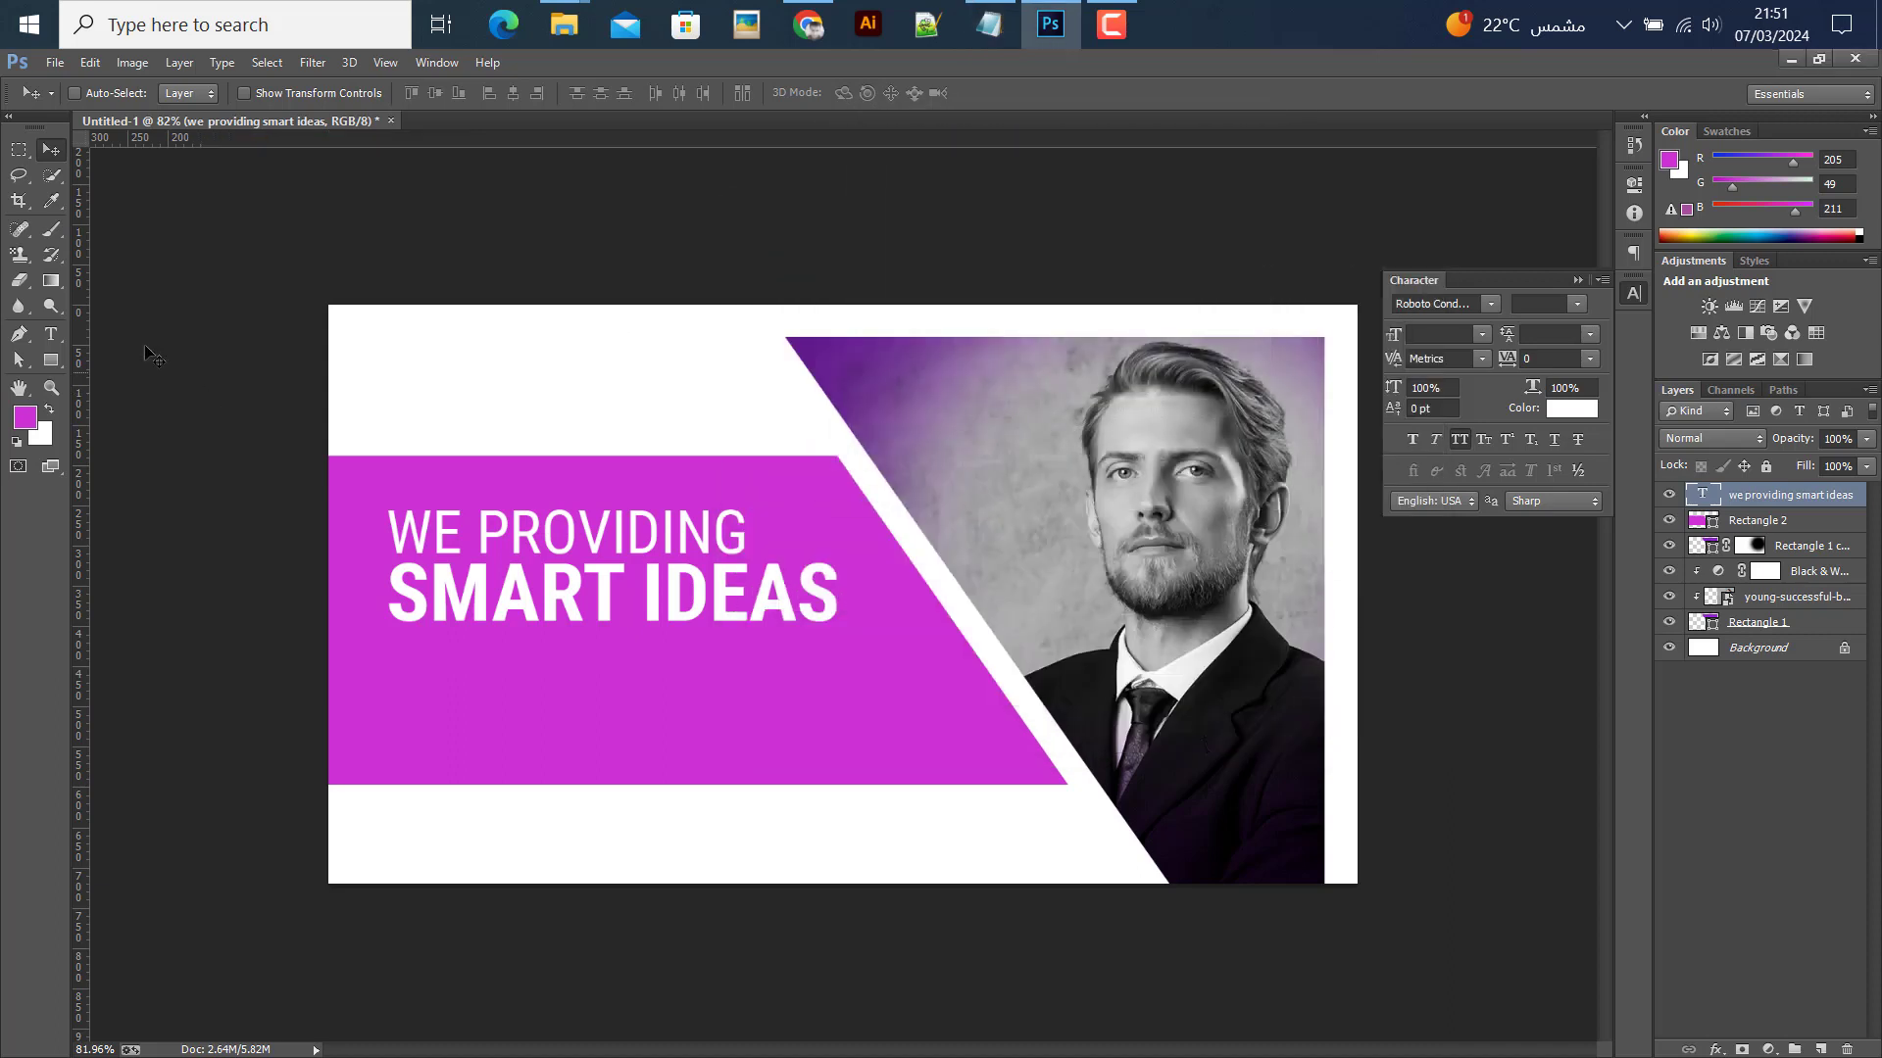
key(t)
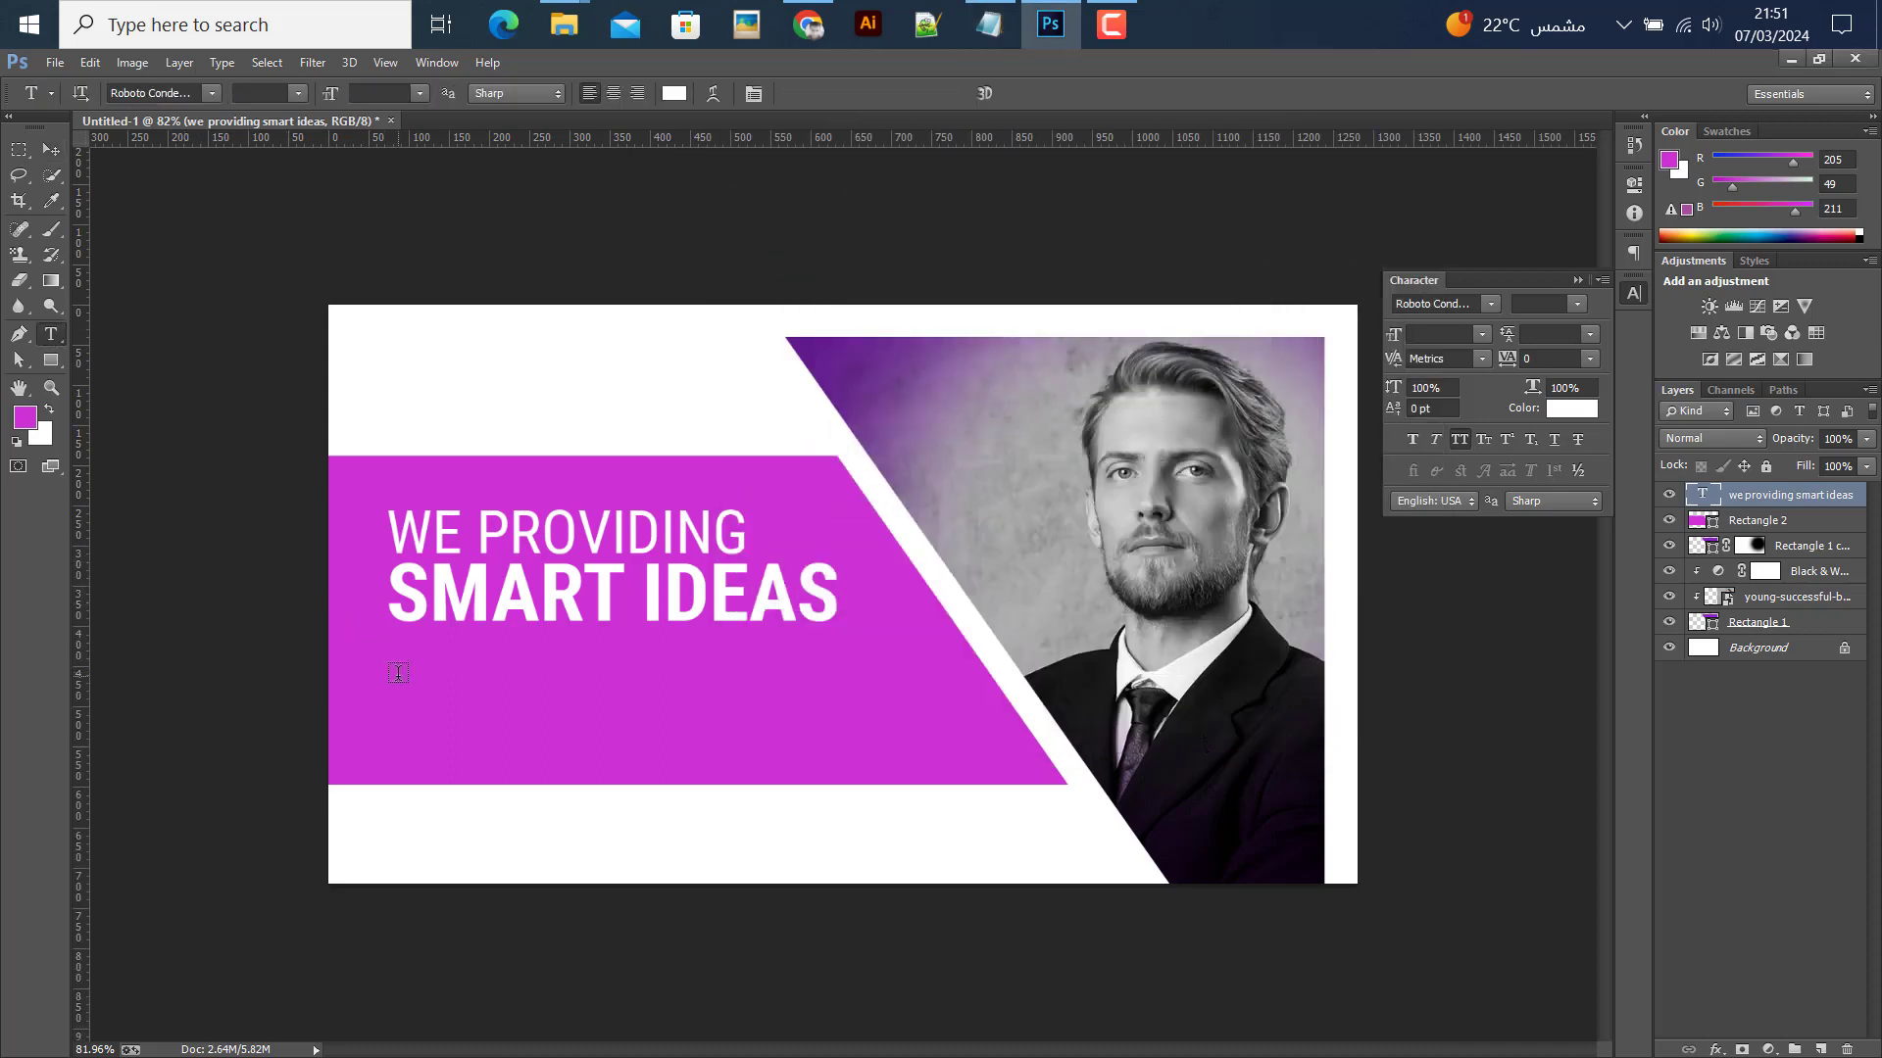
click(398, 672)
text(to grow your business)
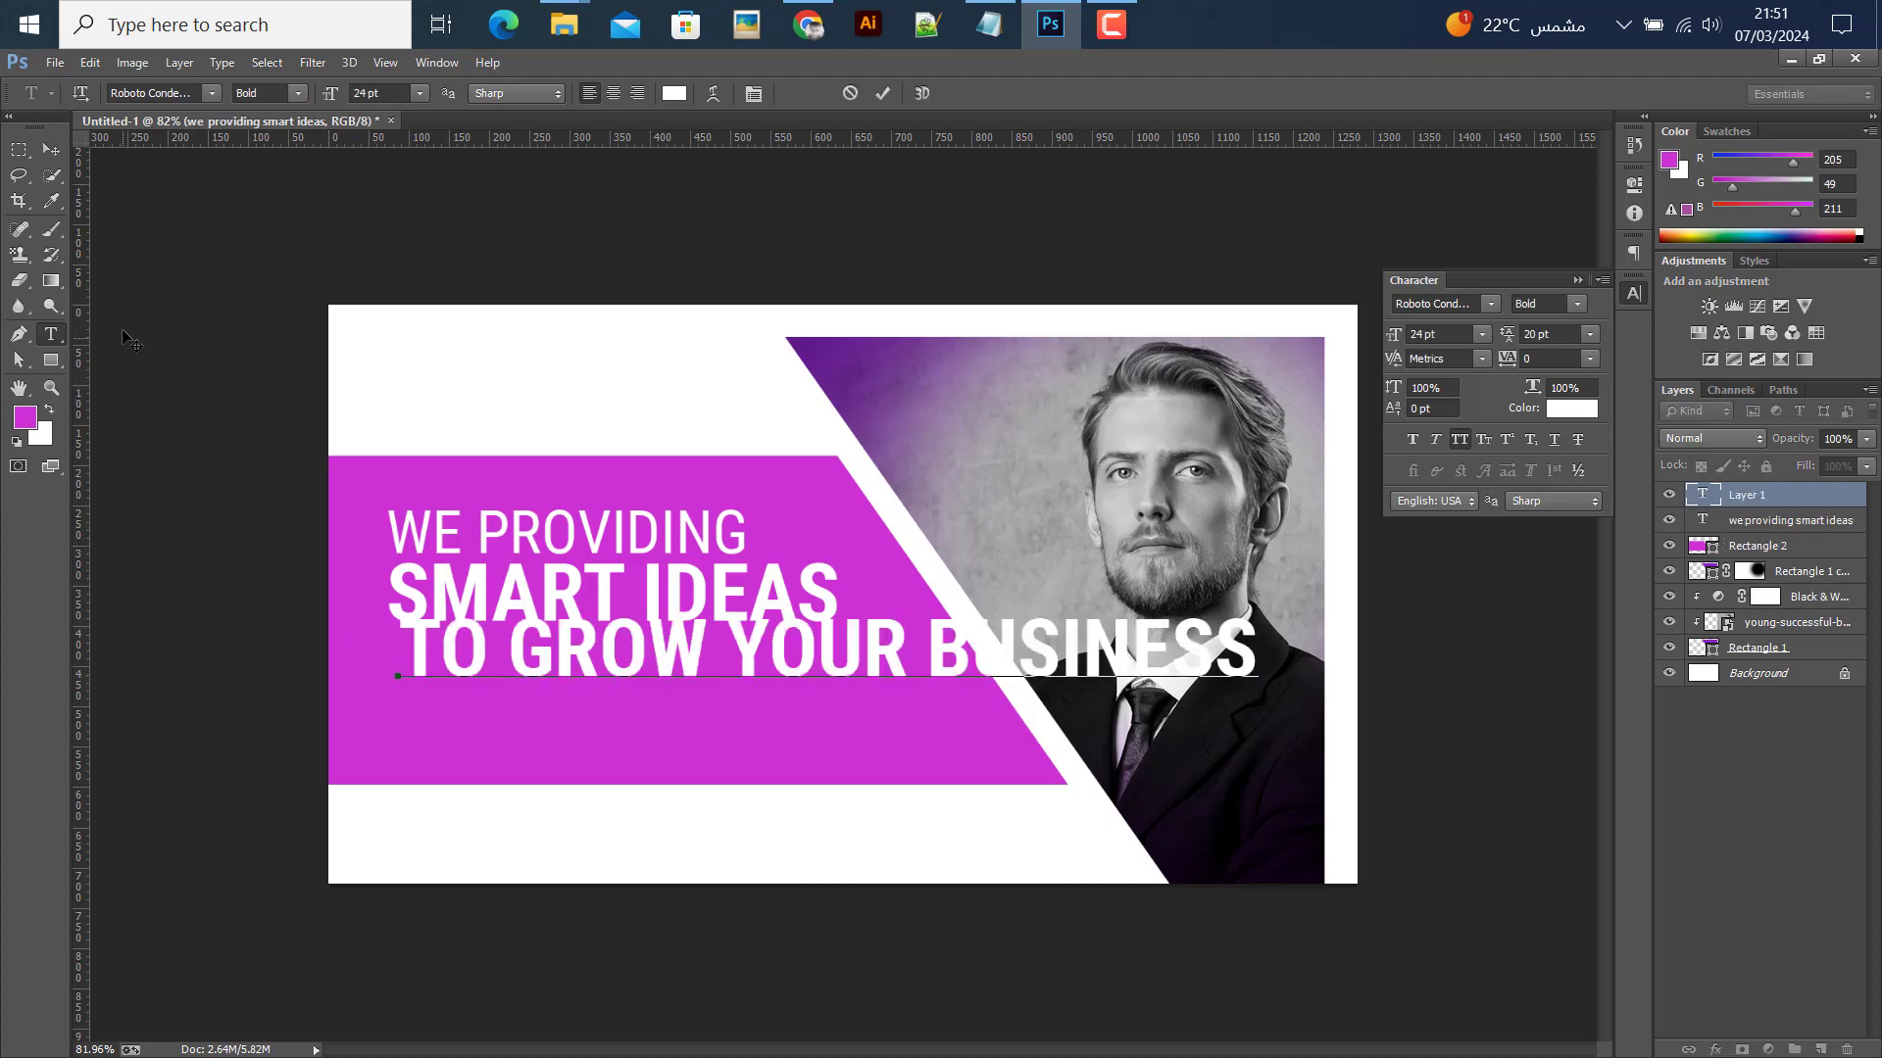
Scale the "TO GROW YOUR BUSINESS" line to about 48% and place it directly beneath "SMART IDEAS", aligned with its left edge
click(51, 149)
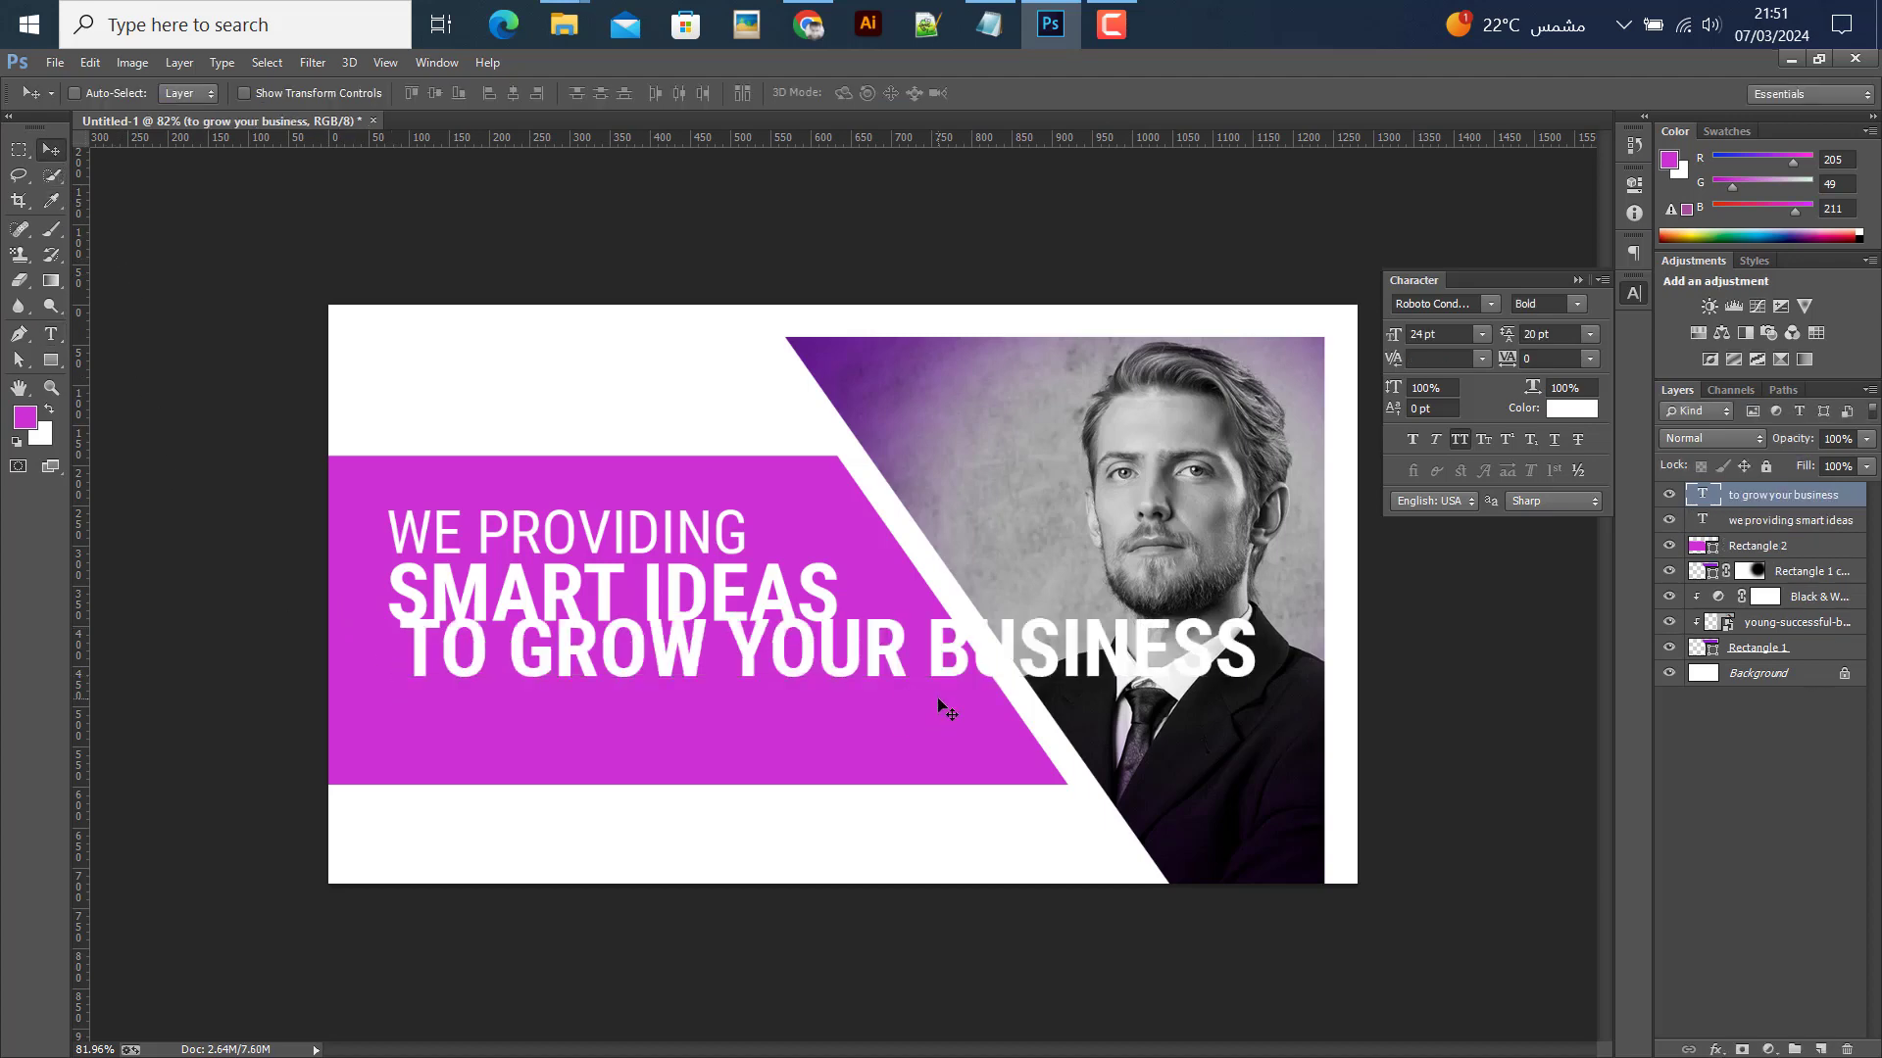
key(ctrl+t)
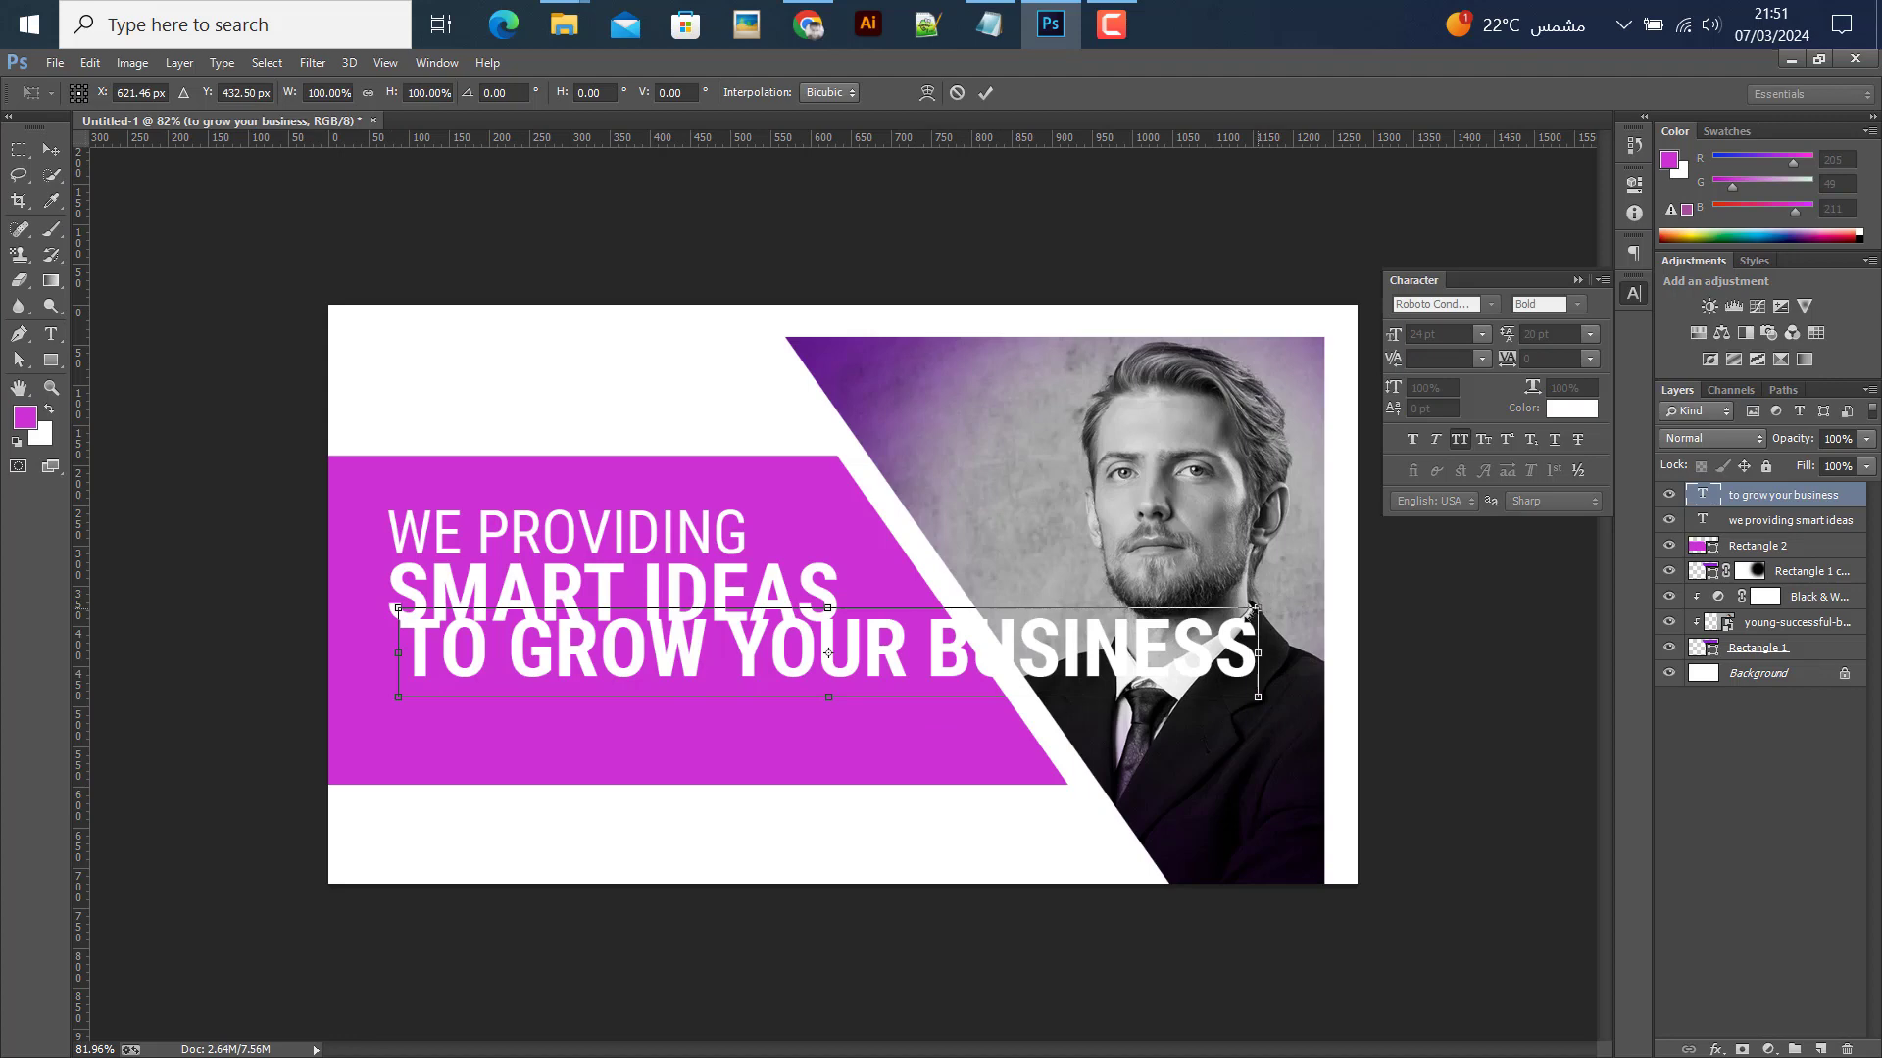
drag(1257, 697, 809, 702)
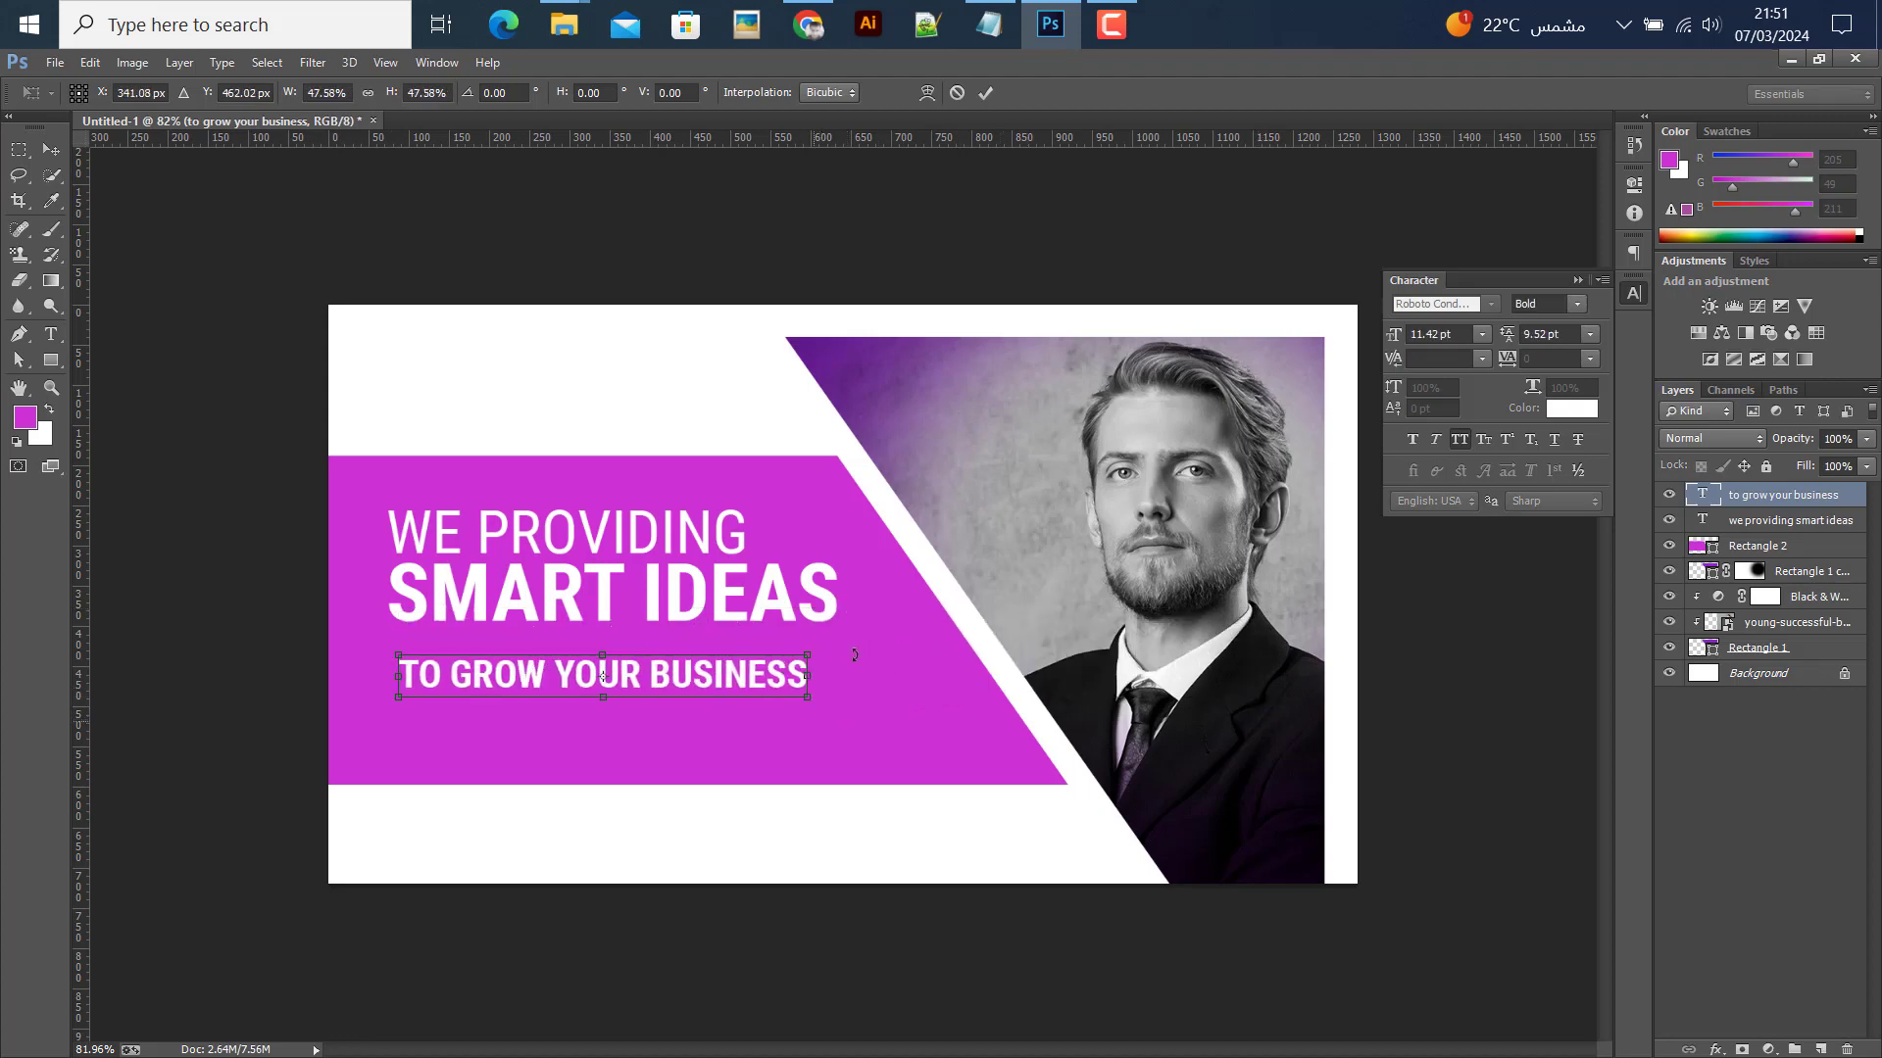
click(986, 93)
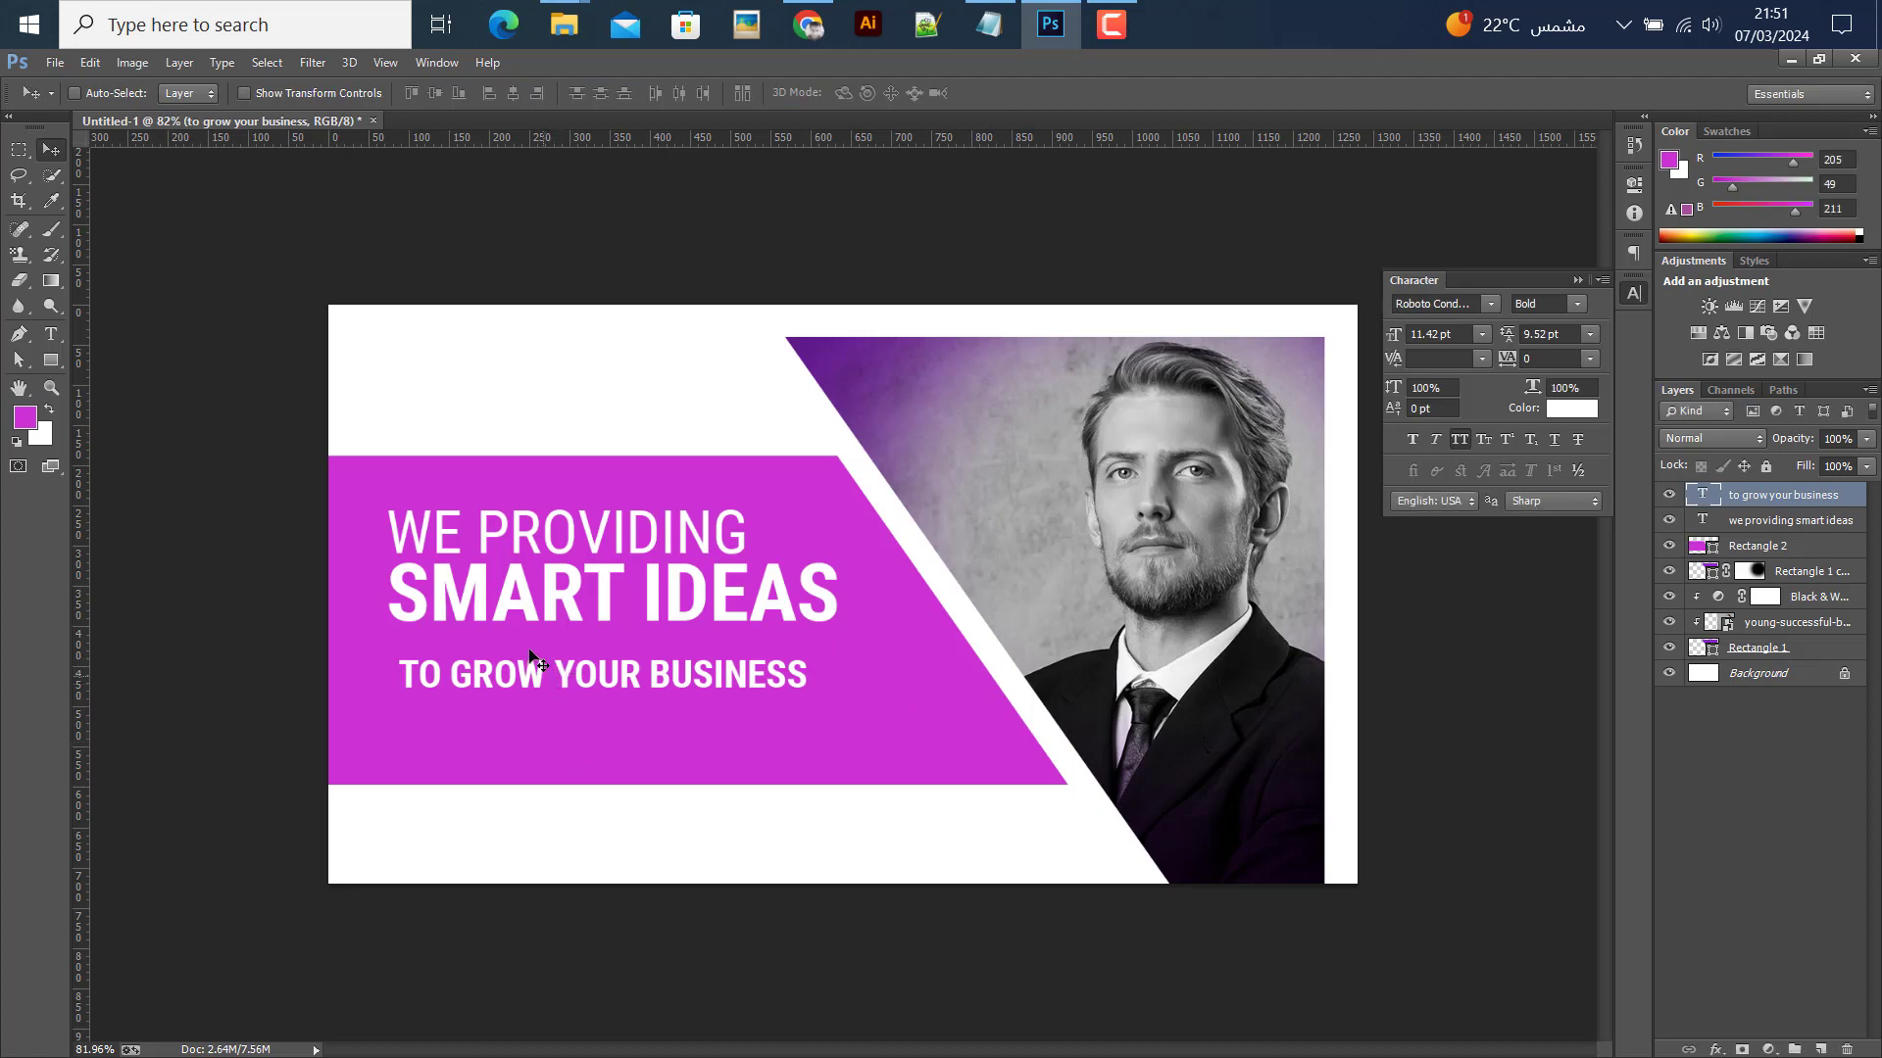
drag(541, 674, 537, 650)
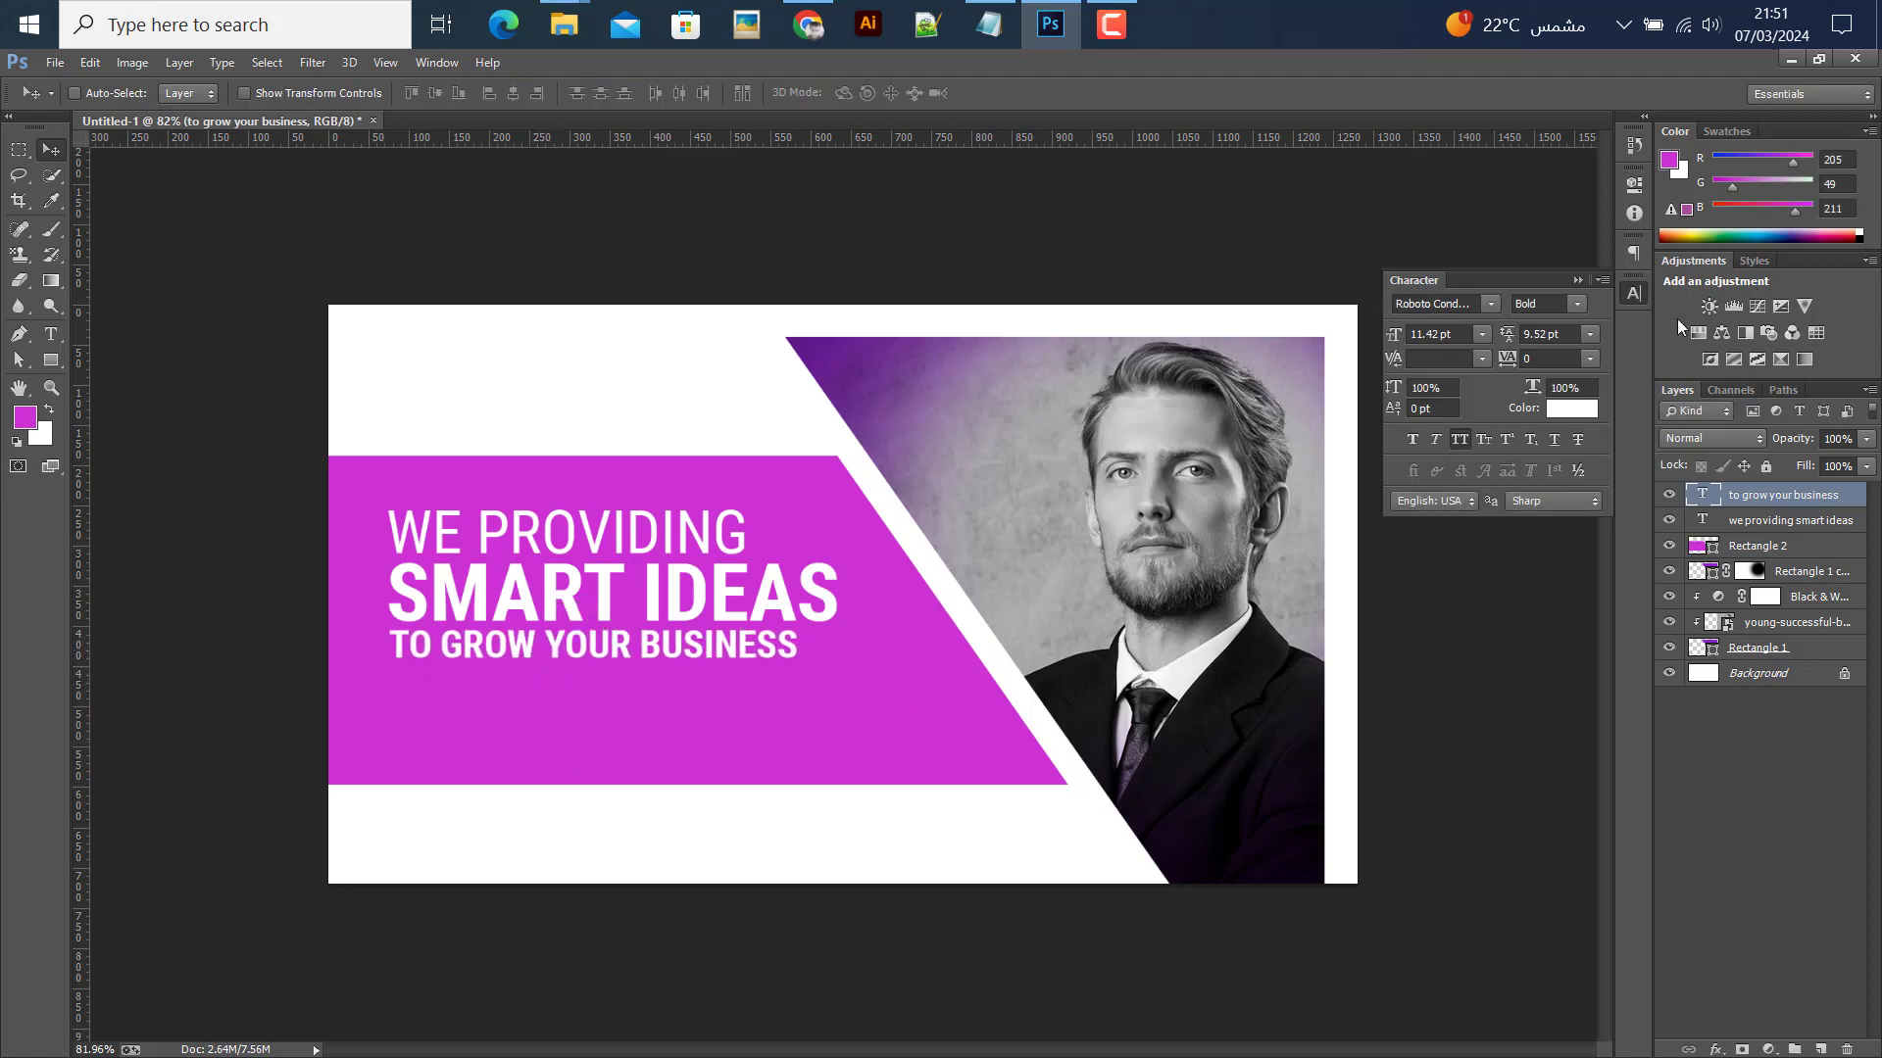
Format the "TO GROW YOUR BUSINESS" line in the Regular style with 200 tracking and a 9 pt font size
click(1580, 312)
click(1544, 330)
click(1588, 360)
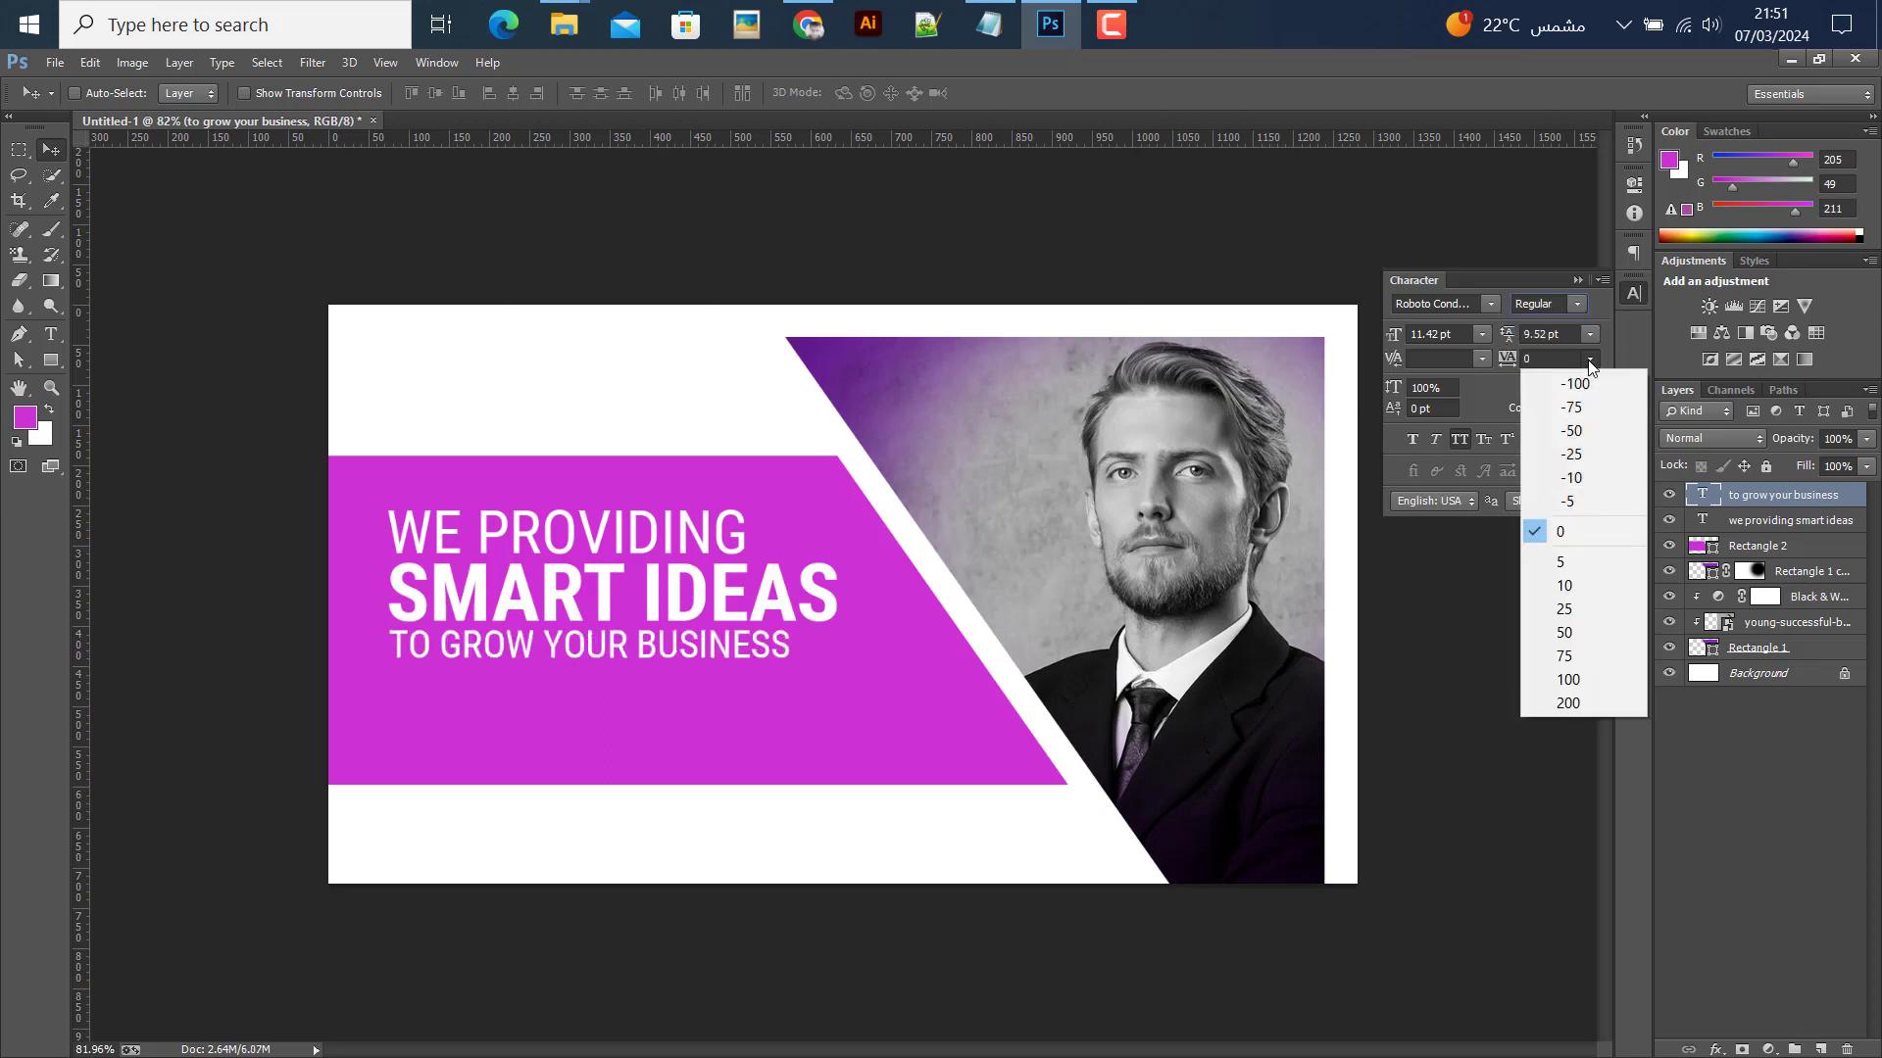
click(1568, 704)
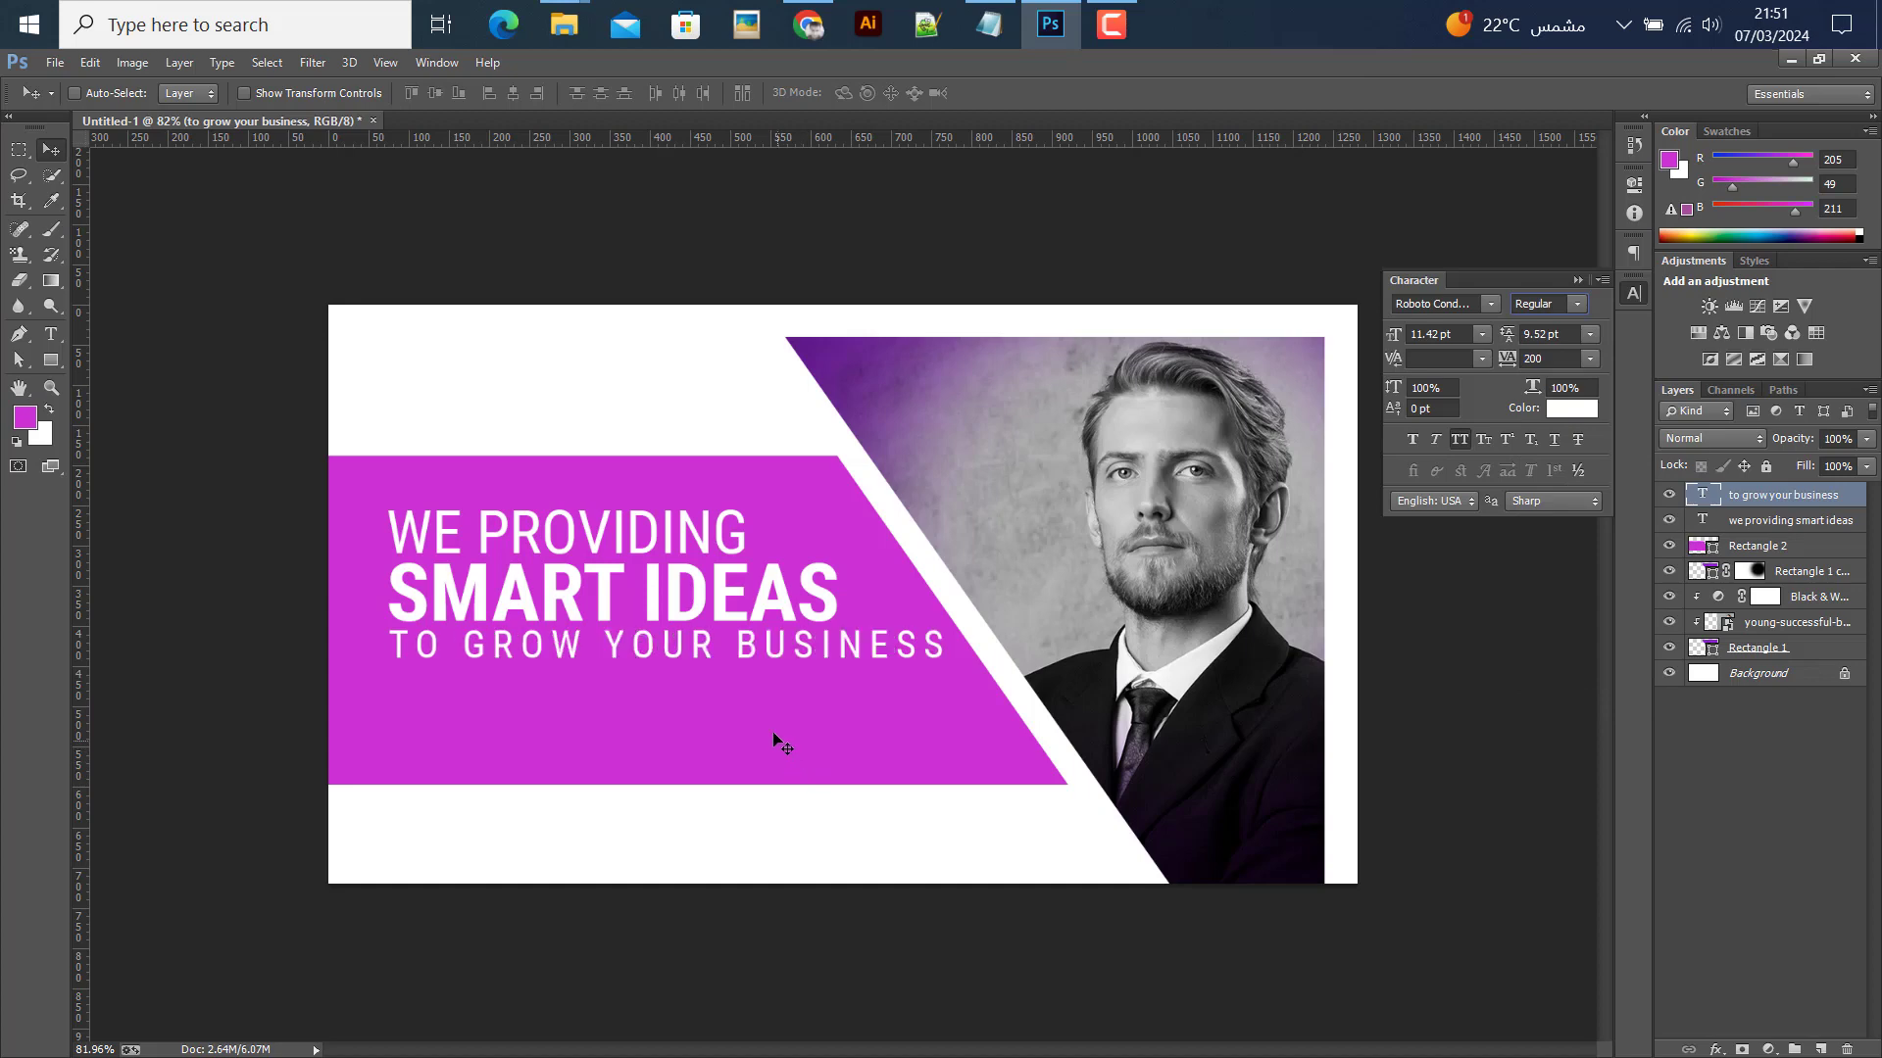
click(1481, 337)
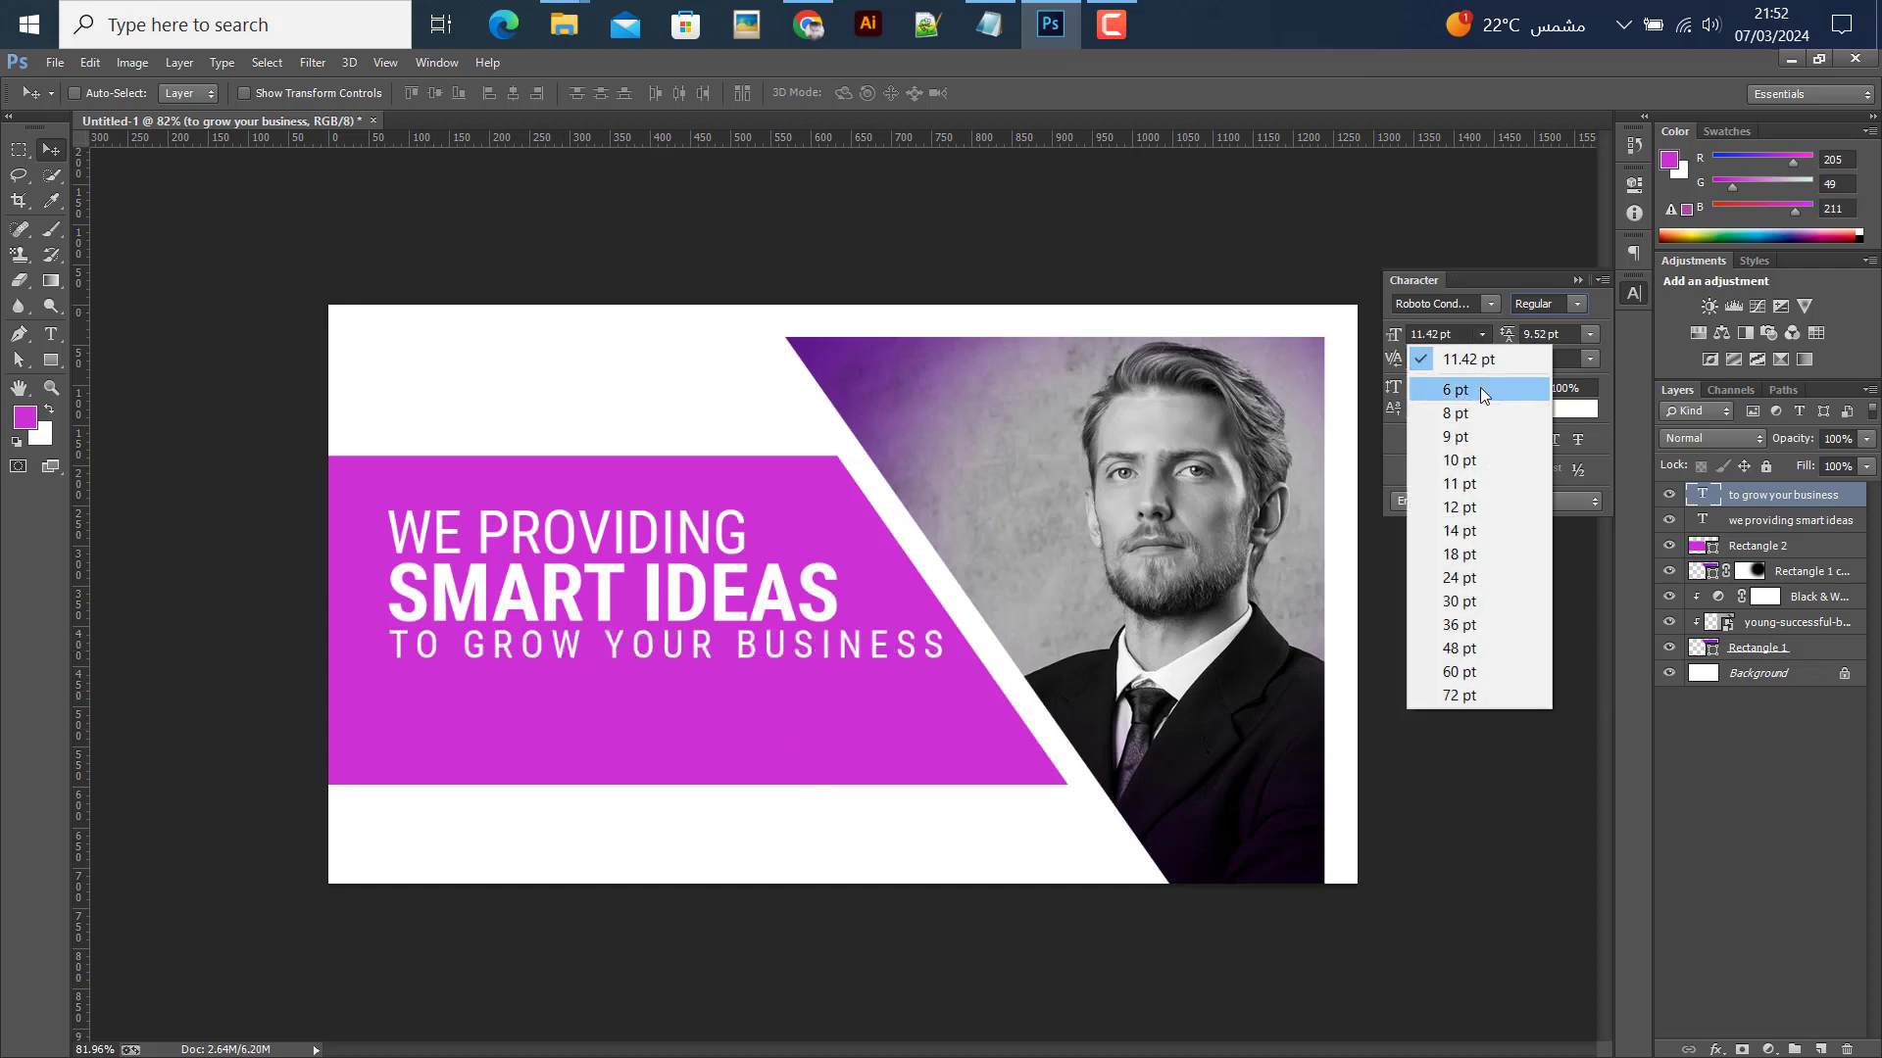
click(1458, 436)
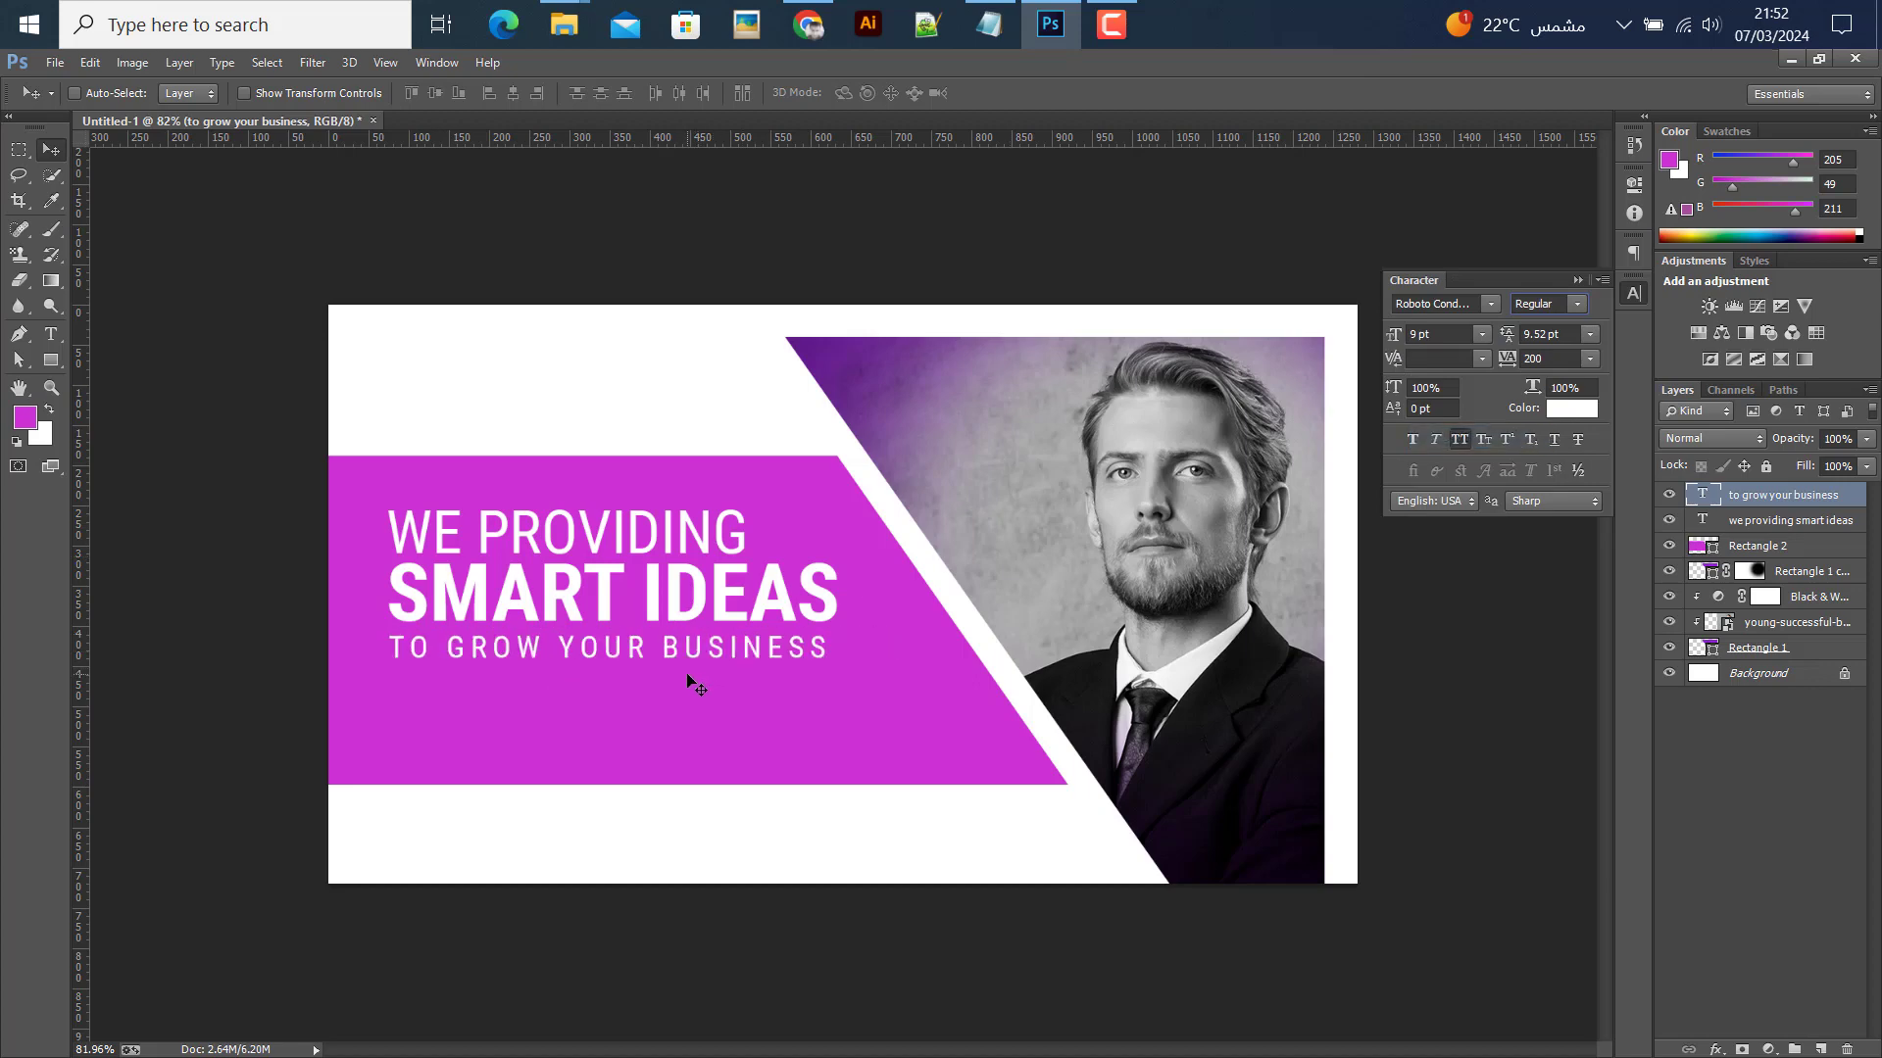
Move the tagline lower in the magenta shape and draw a rectangle about 579 × 50 px directly under "SMART IDEAS"
scroll(526, 691, up, 3)
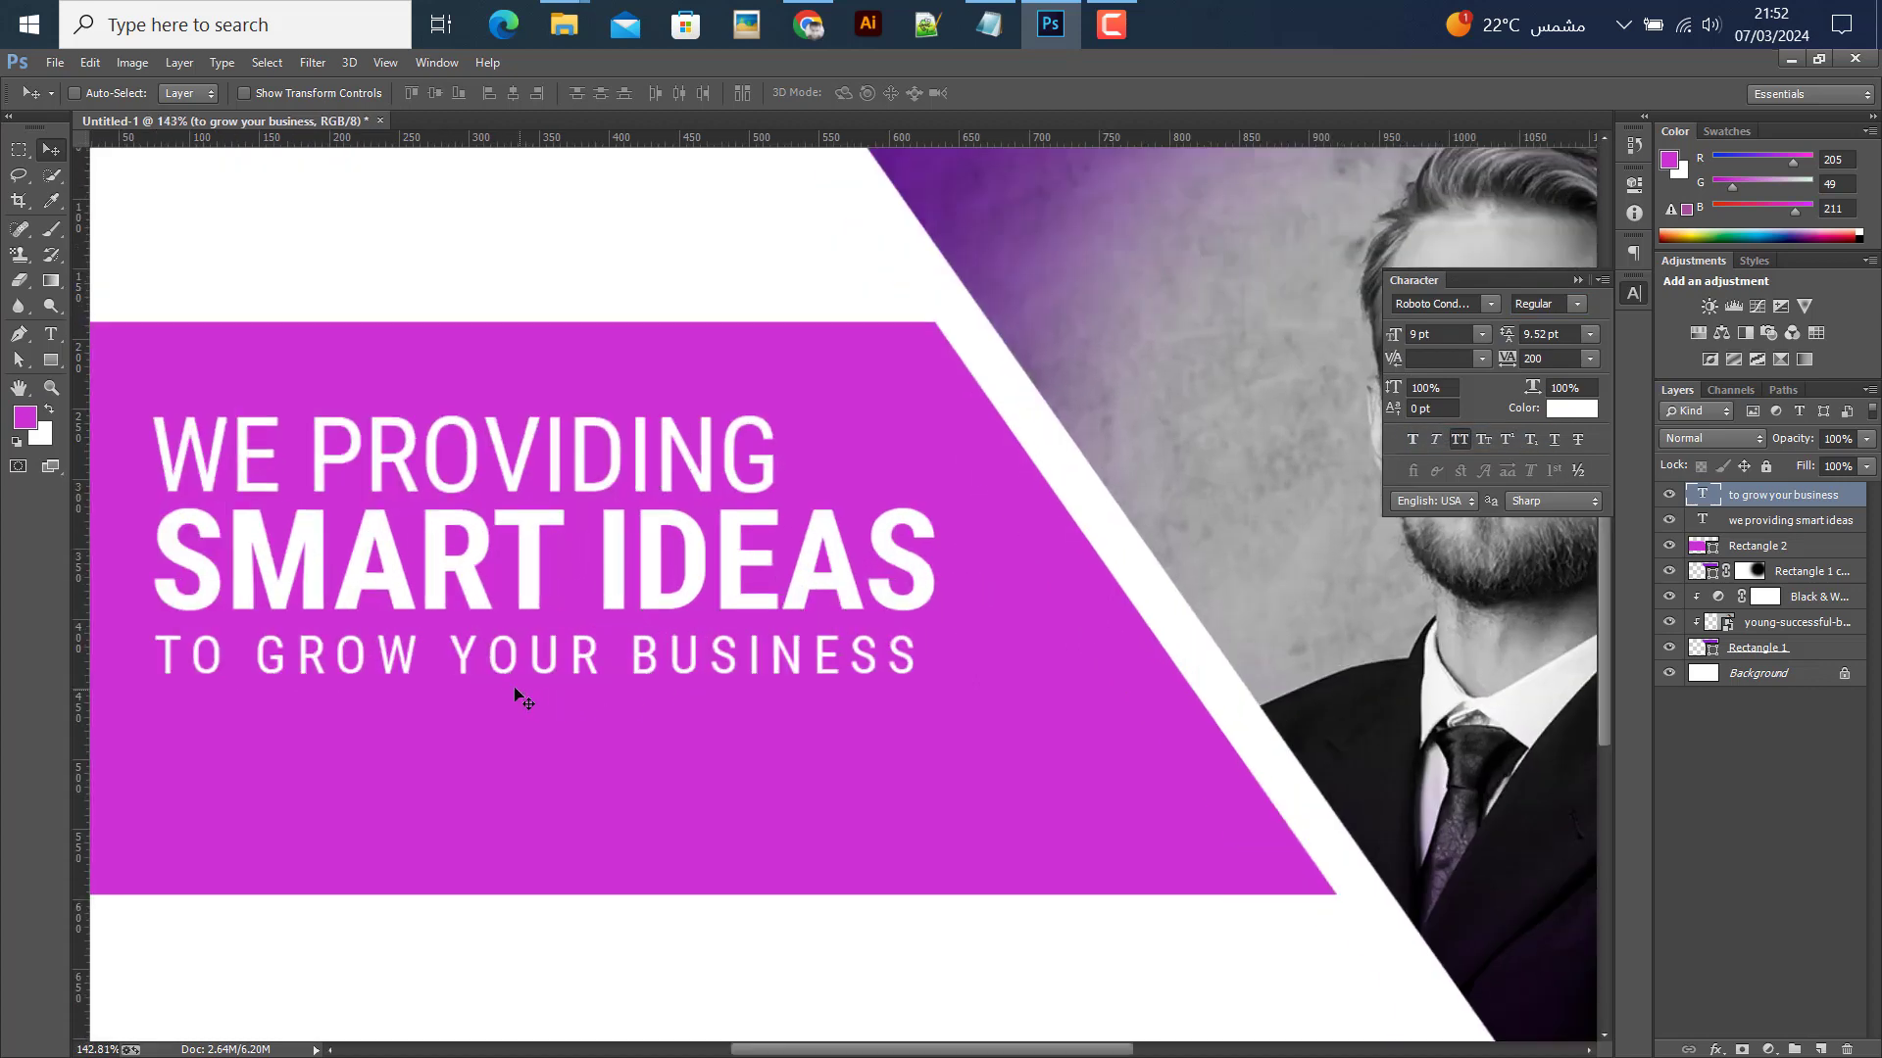
drag(537, 796, 571, 913)
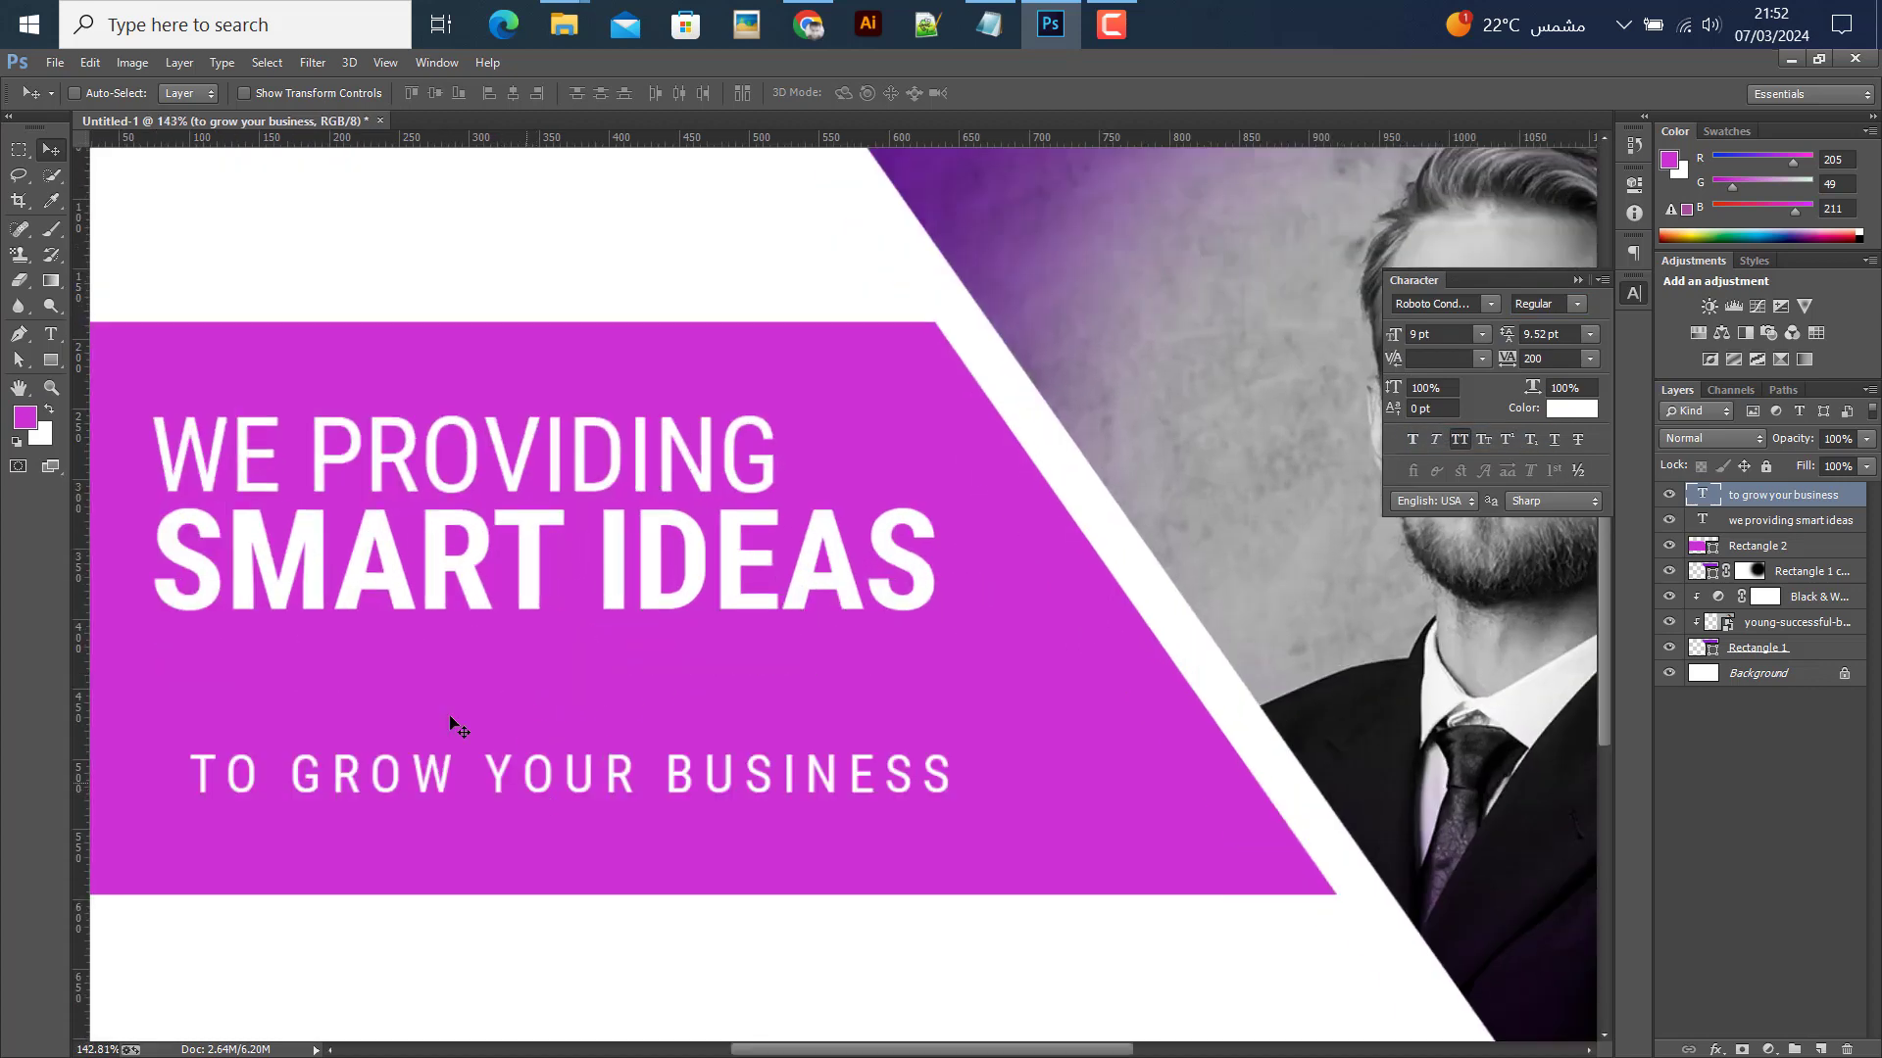
click(51, 361)
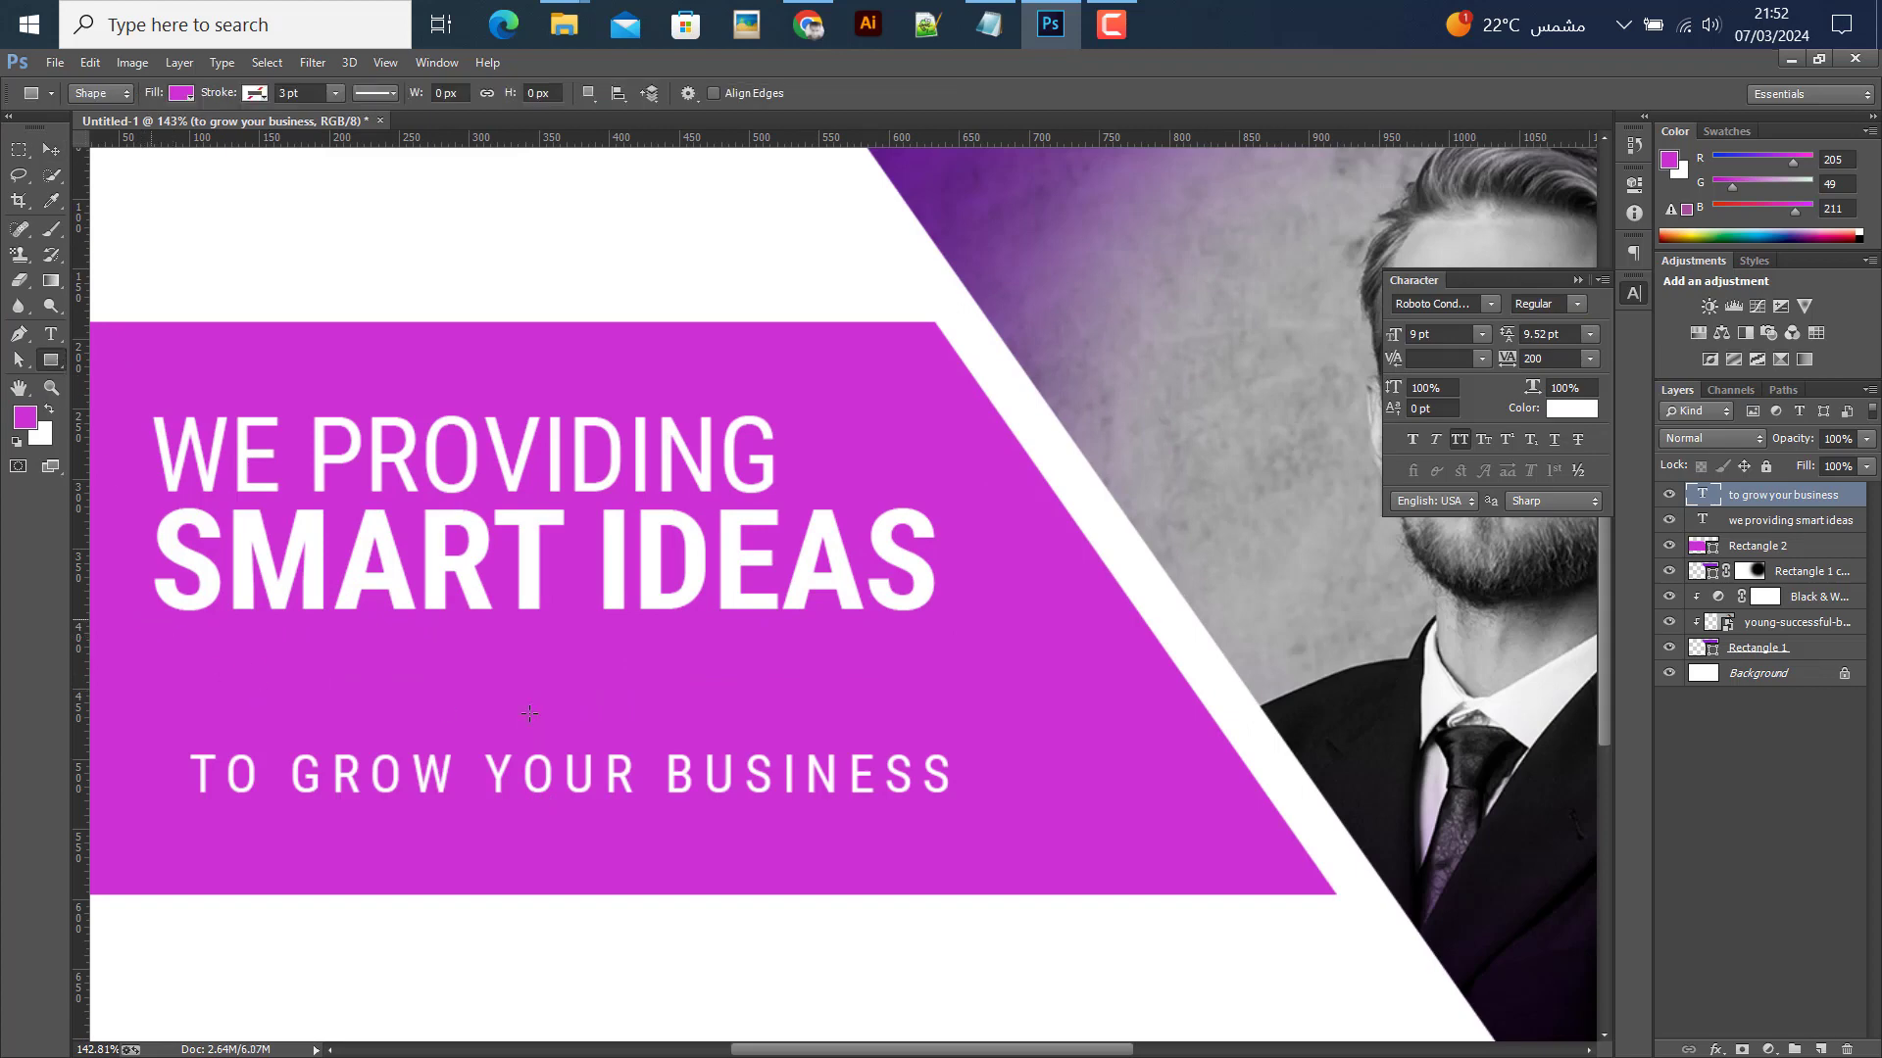
drag(150, 619, 958, 689)
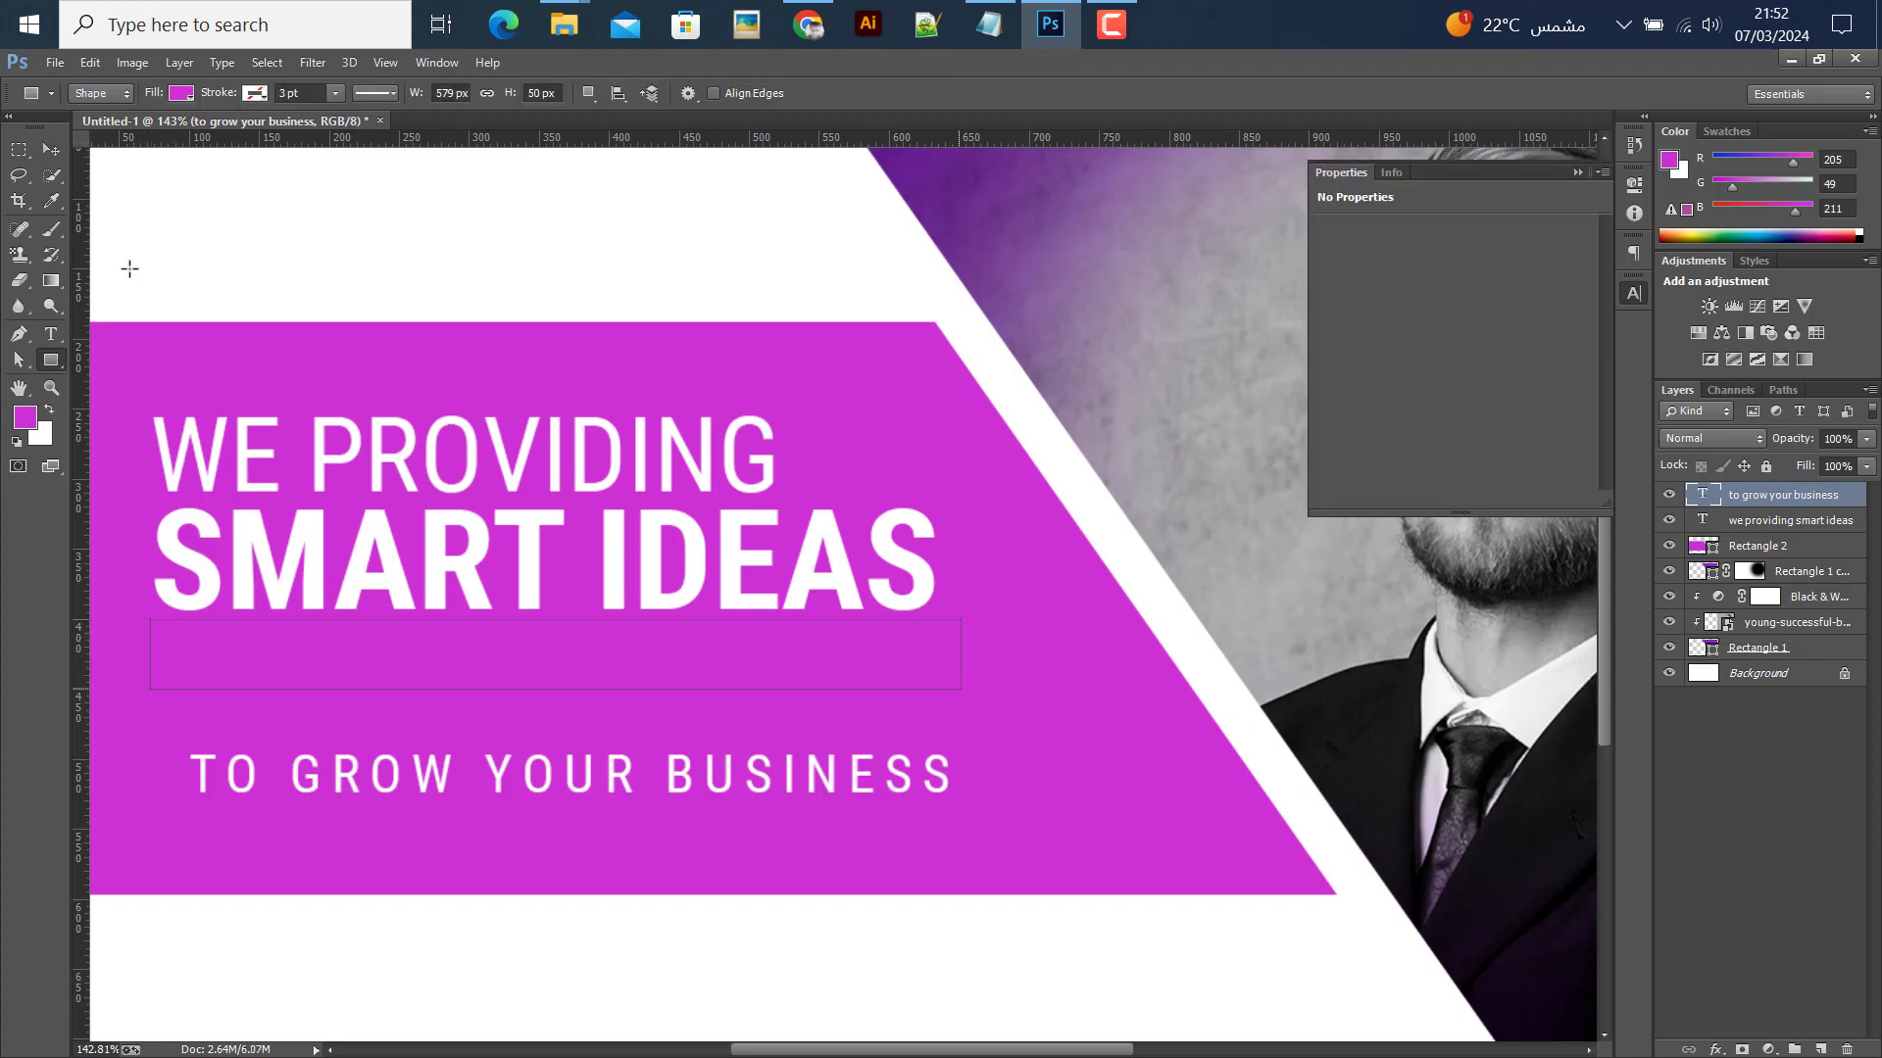
Change the fill colour of the new rectangle to white (ffffff)
click(51, 151)
double_click(1715, 498)
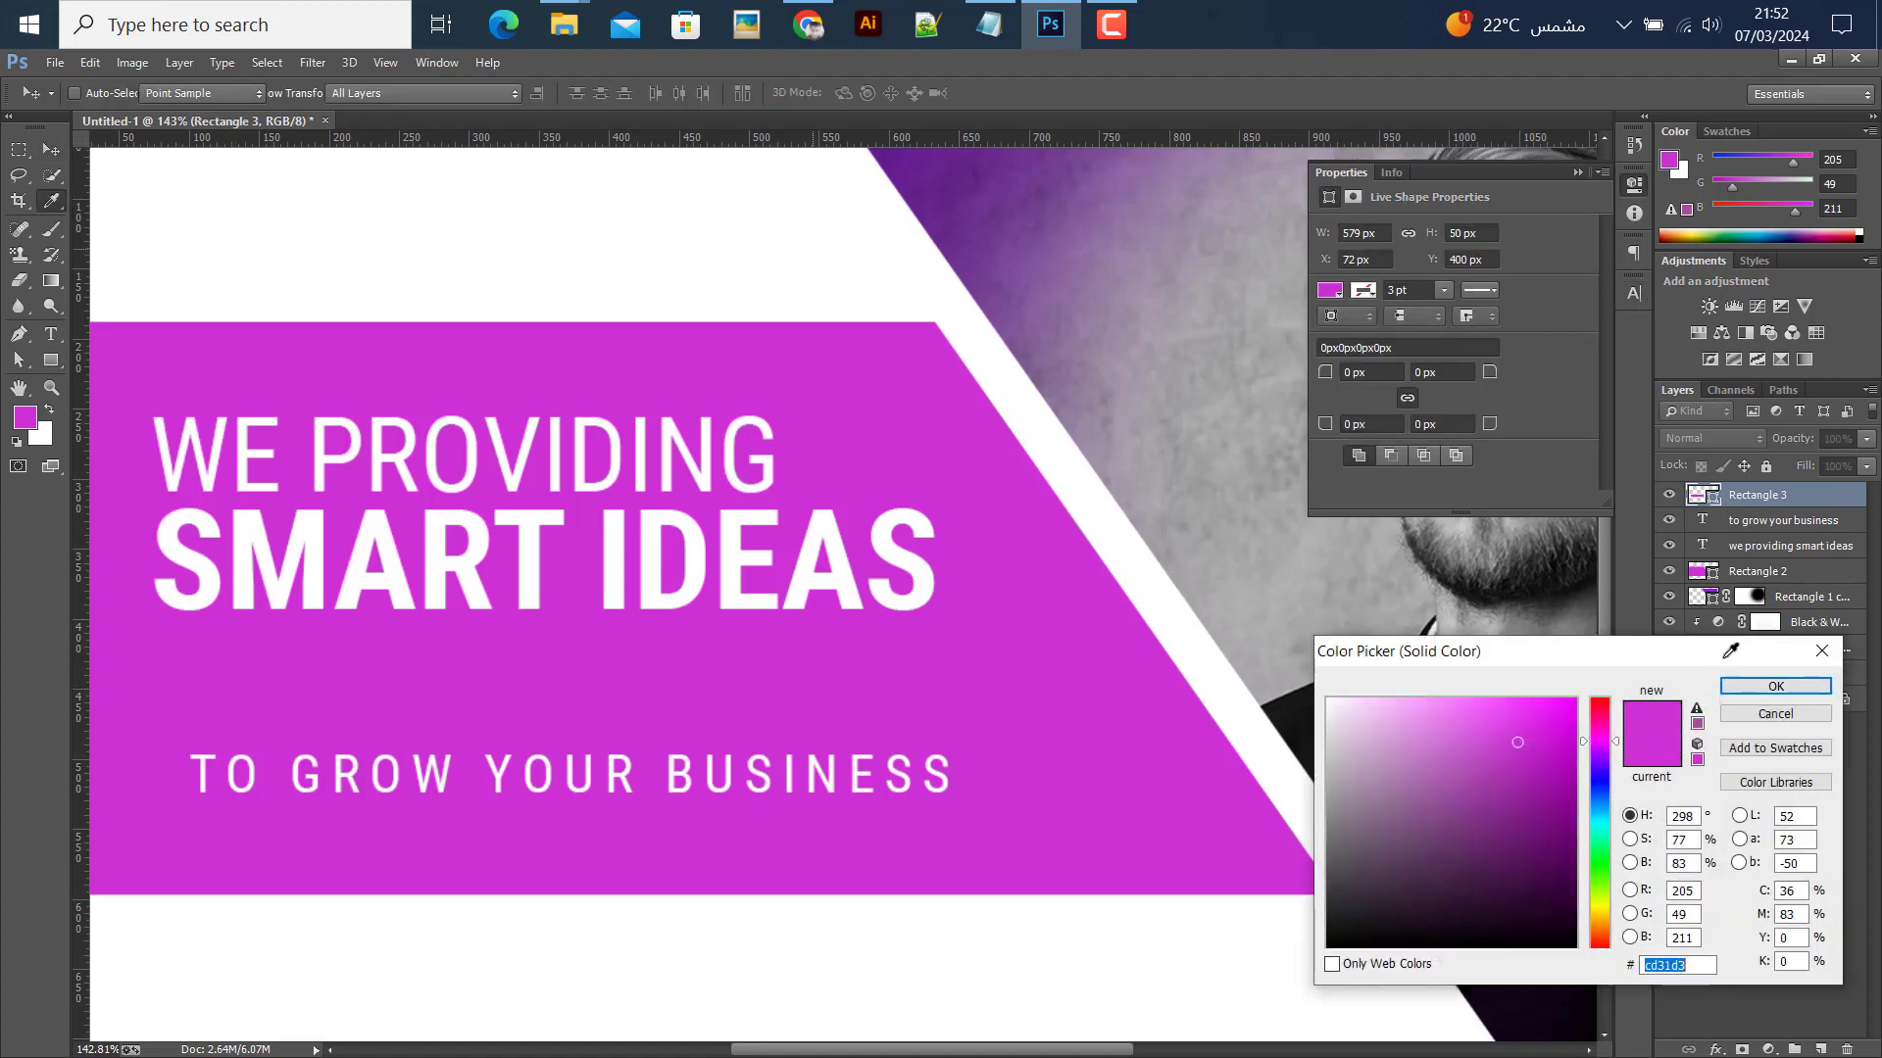
text(ffffff)
click(1739, 686)
Slant the right end of the white bar by shifting its upper-right corner point inward
click(19, 359)
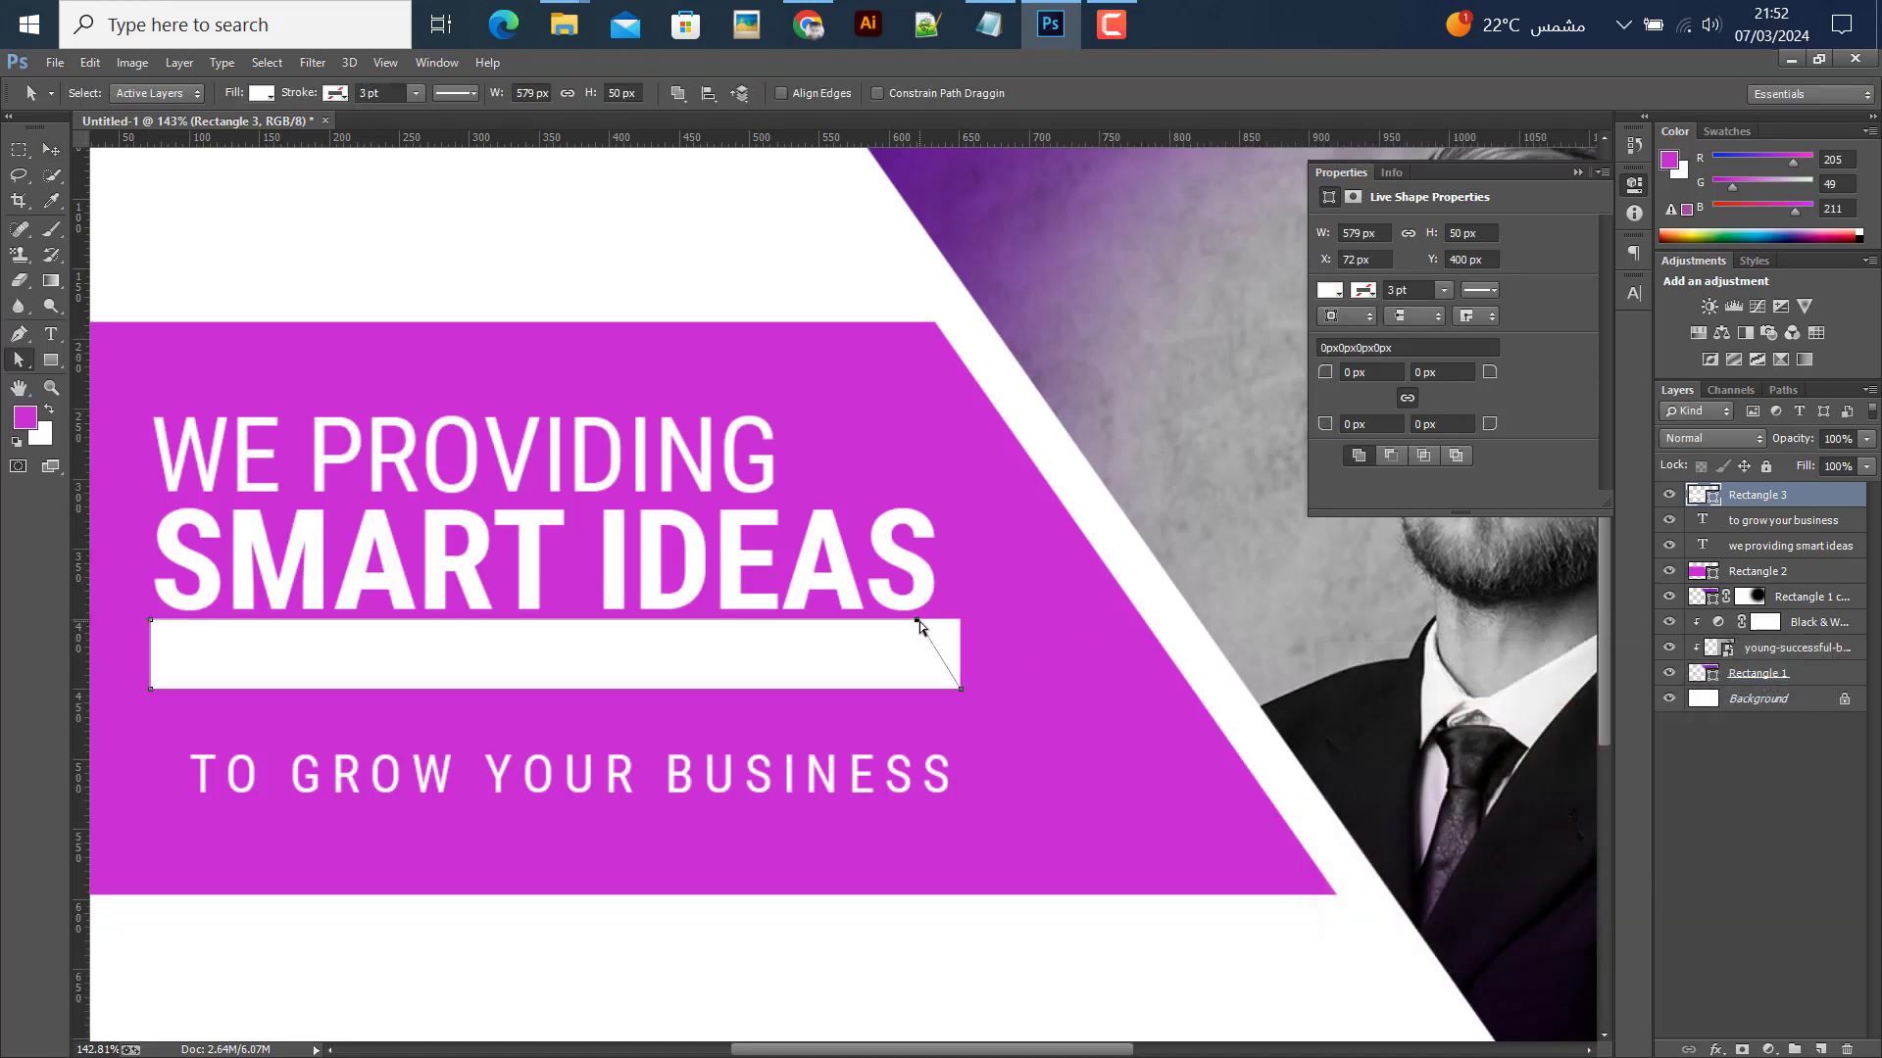
mouse_move(918, 625)
mouse_down()
mouse_move(949, 630)
mouse_move(922, 624)
mouse_up()
click(902, 441)
key(v)
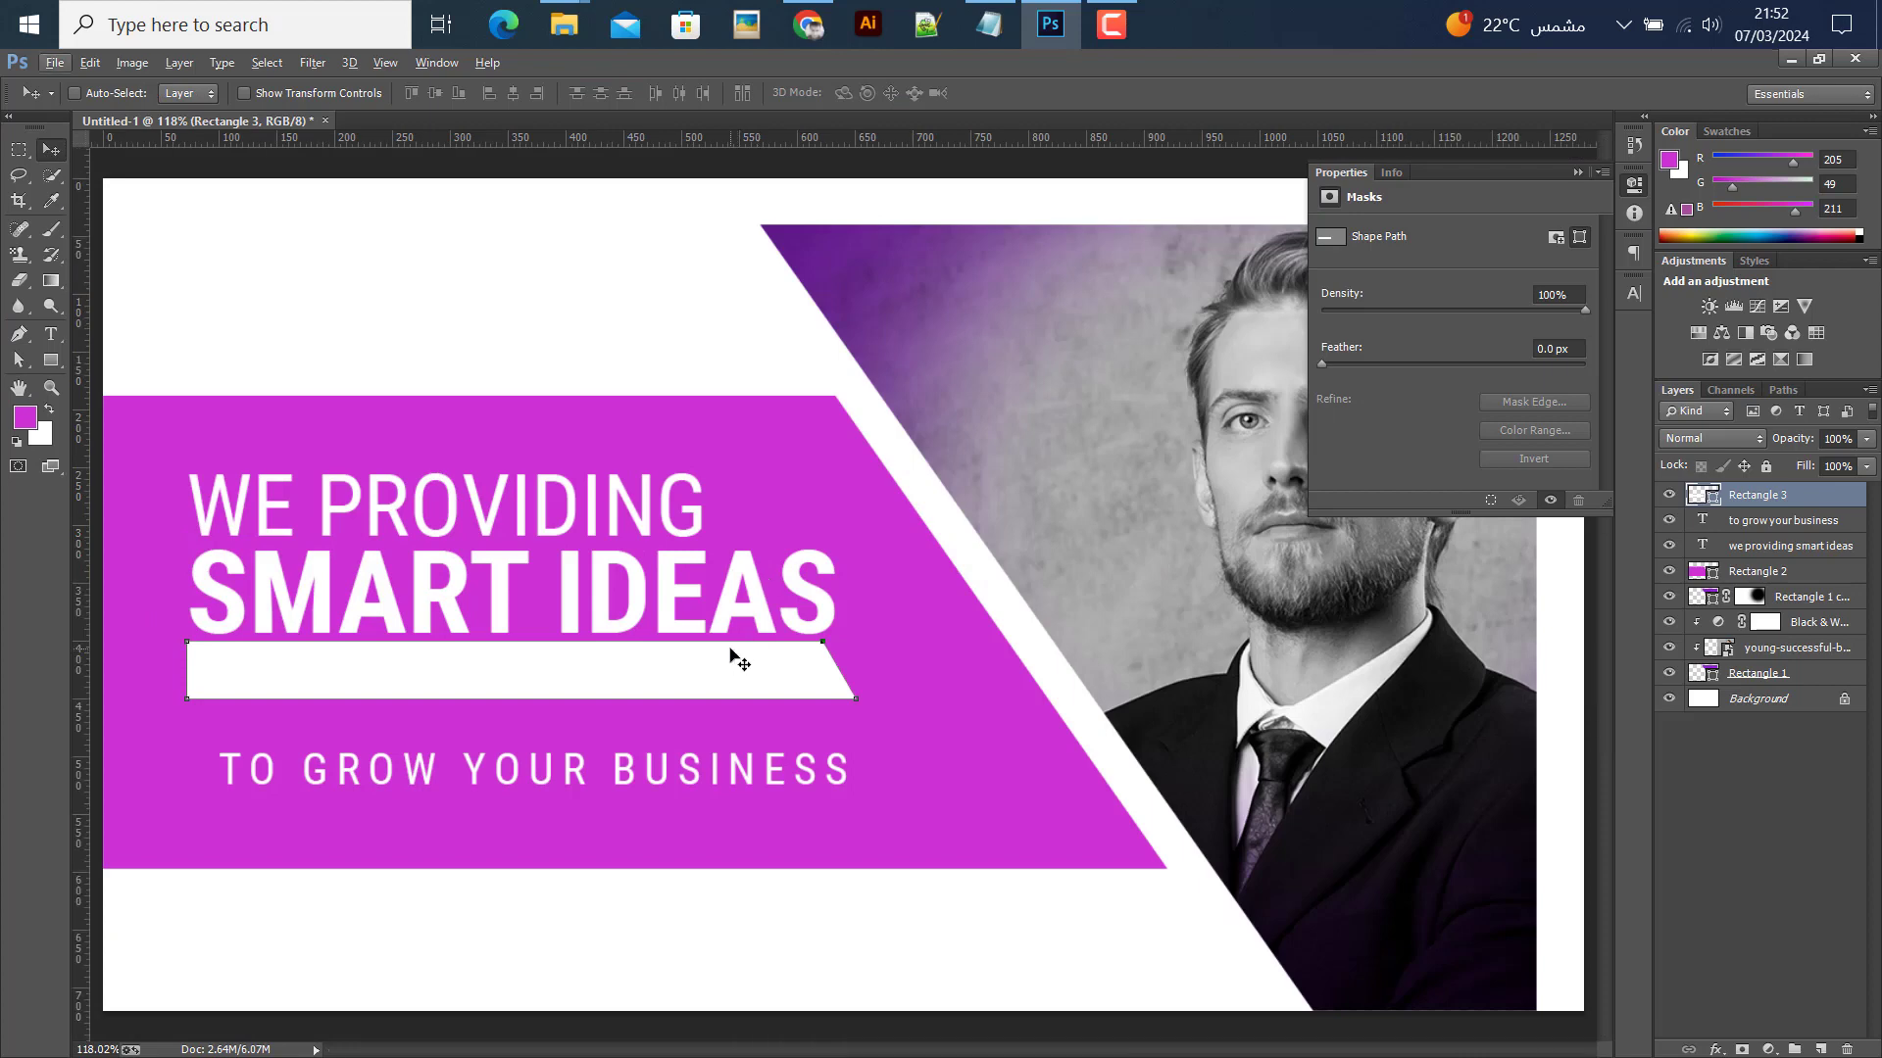
key(Return)
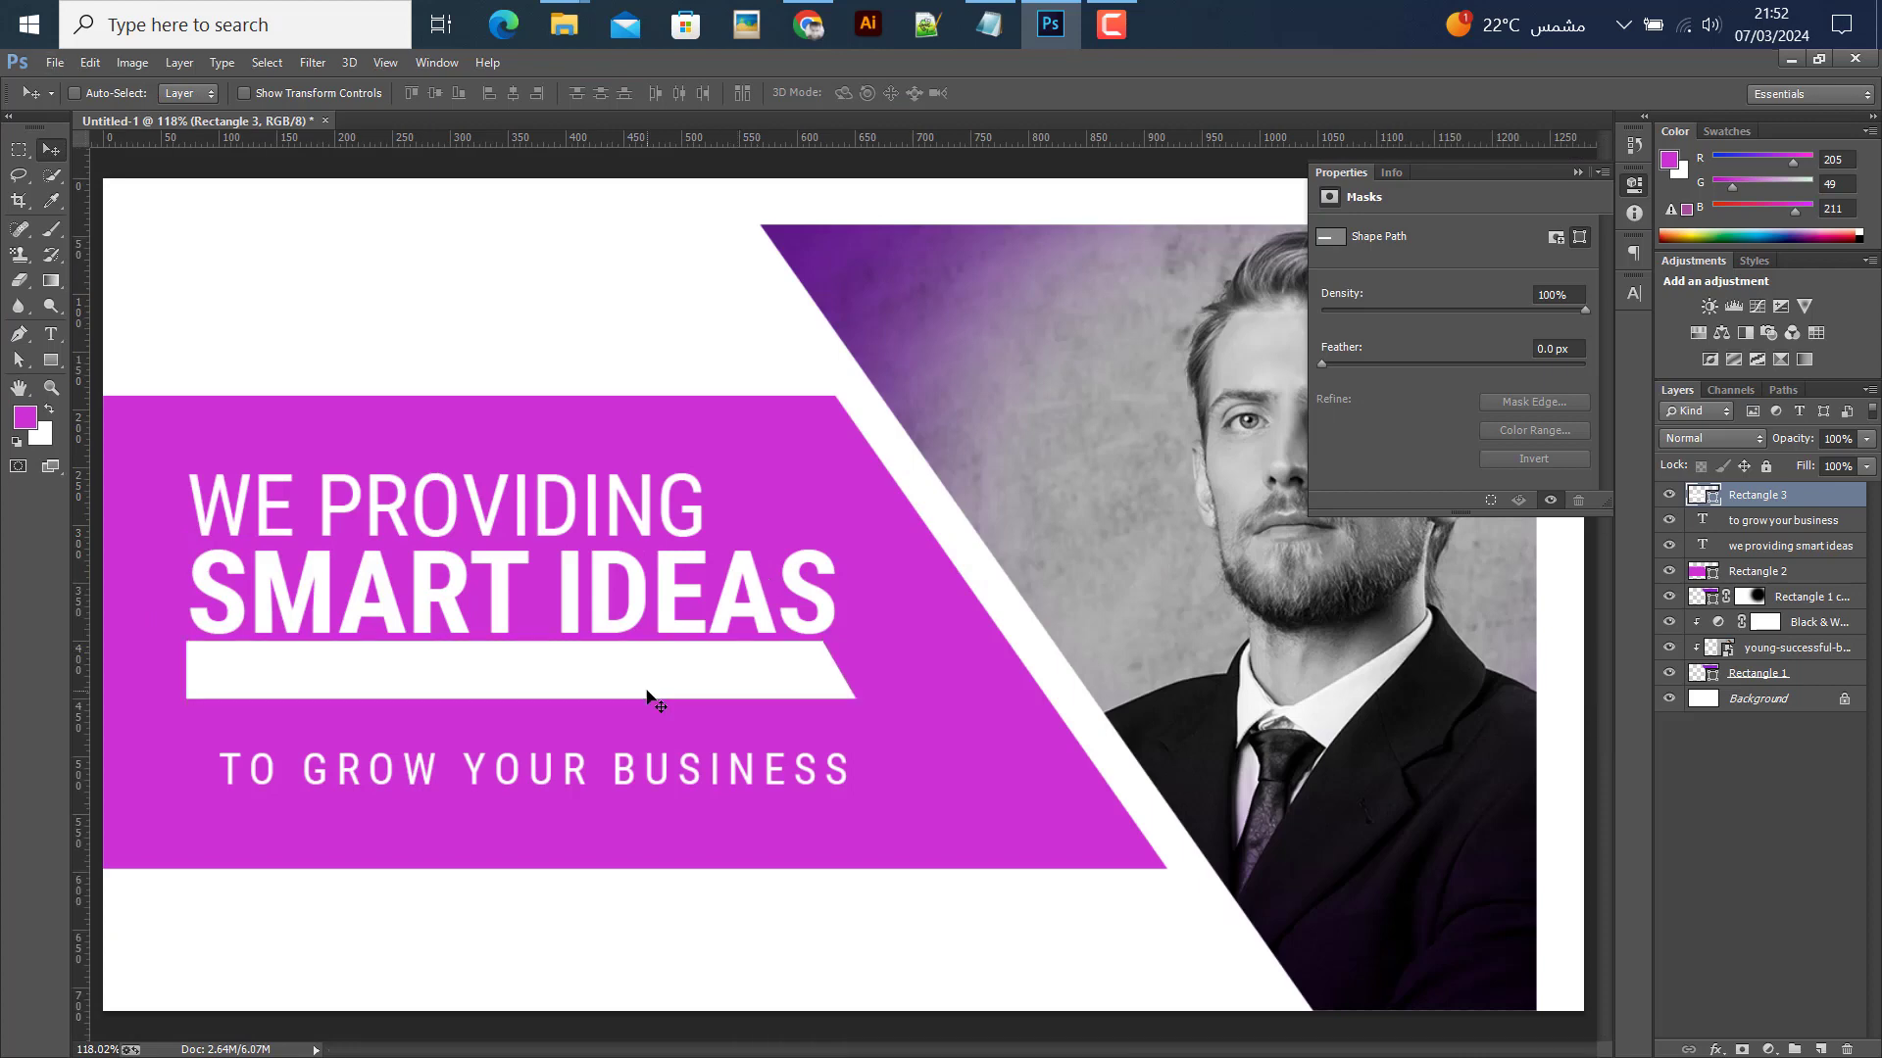
Nudge the white bar slightly right and down to line up with the headline's left edge and leave a gap below it
key(Right)
key(Right)
key(Down)
key(Down)
key(Down)
key(Right)
key(Right)
key(Right)
key(Right)
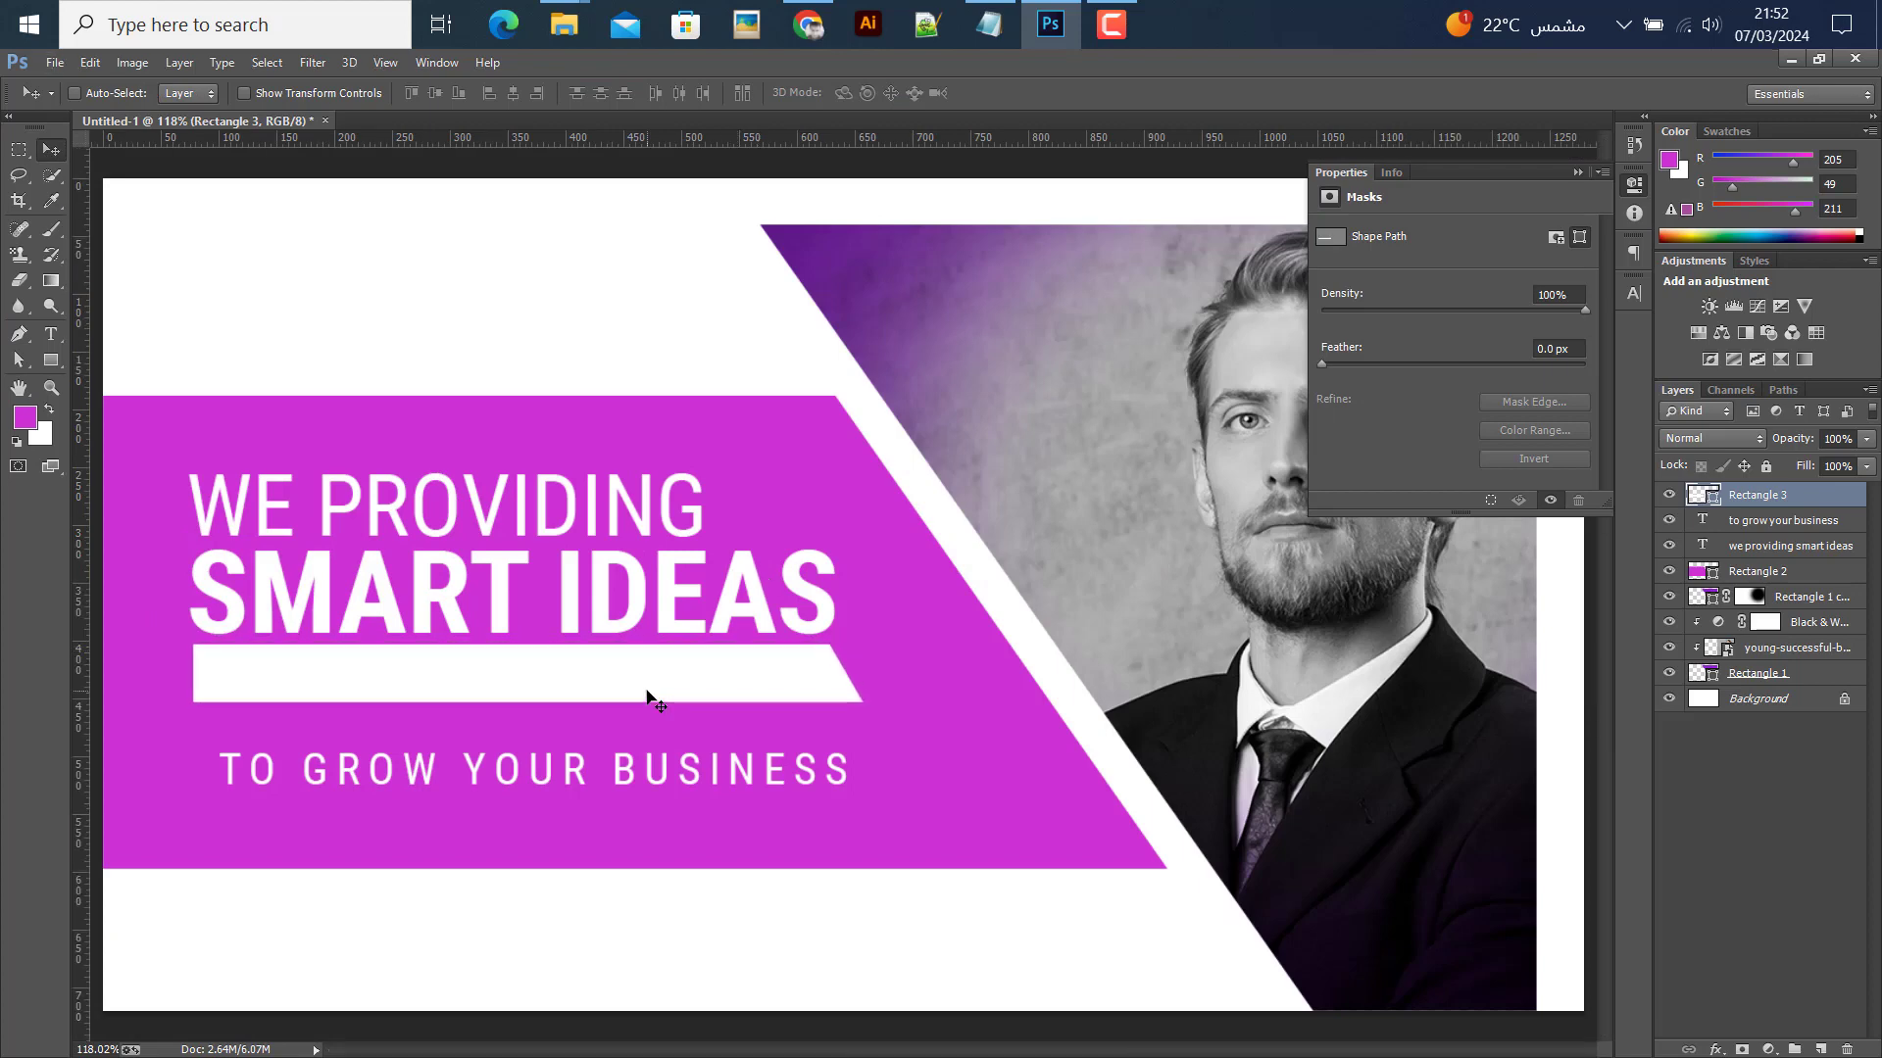
key(Left)
key(Left)
key(Left)
key(Down)
key(Down)
key(Down)
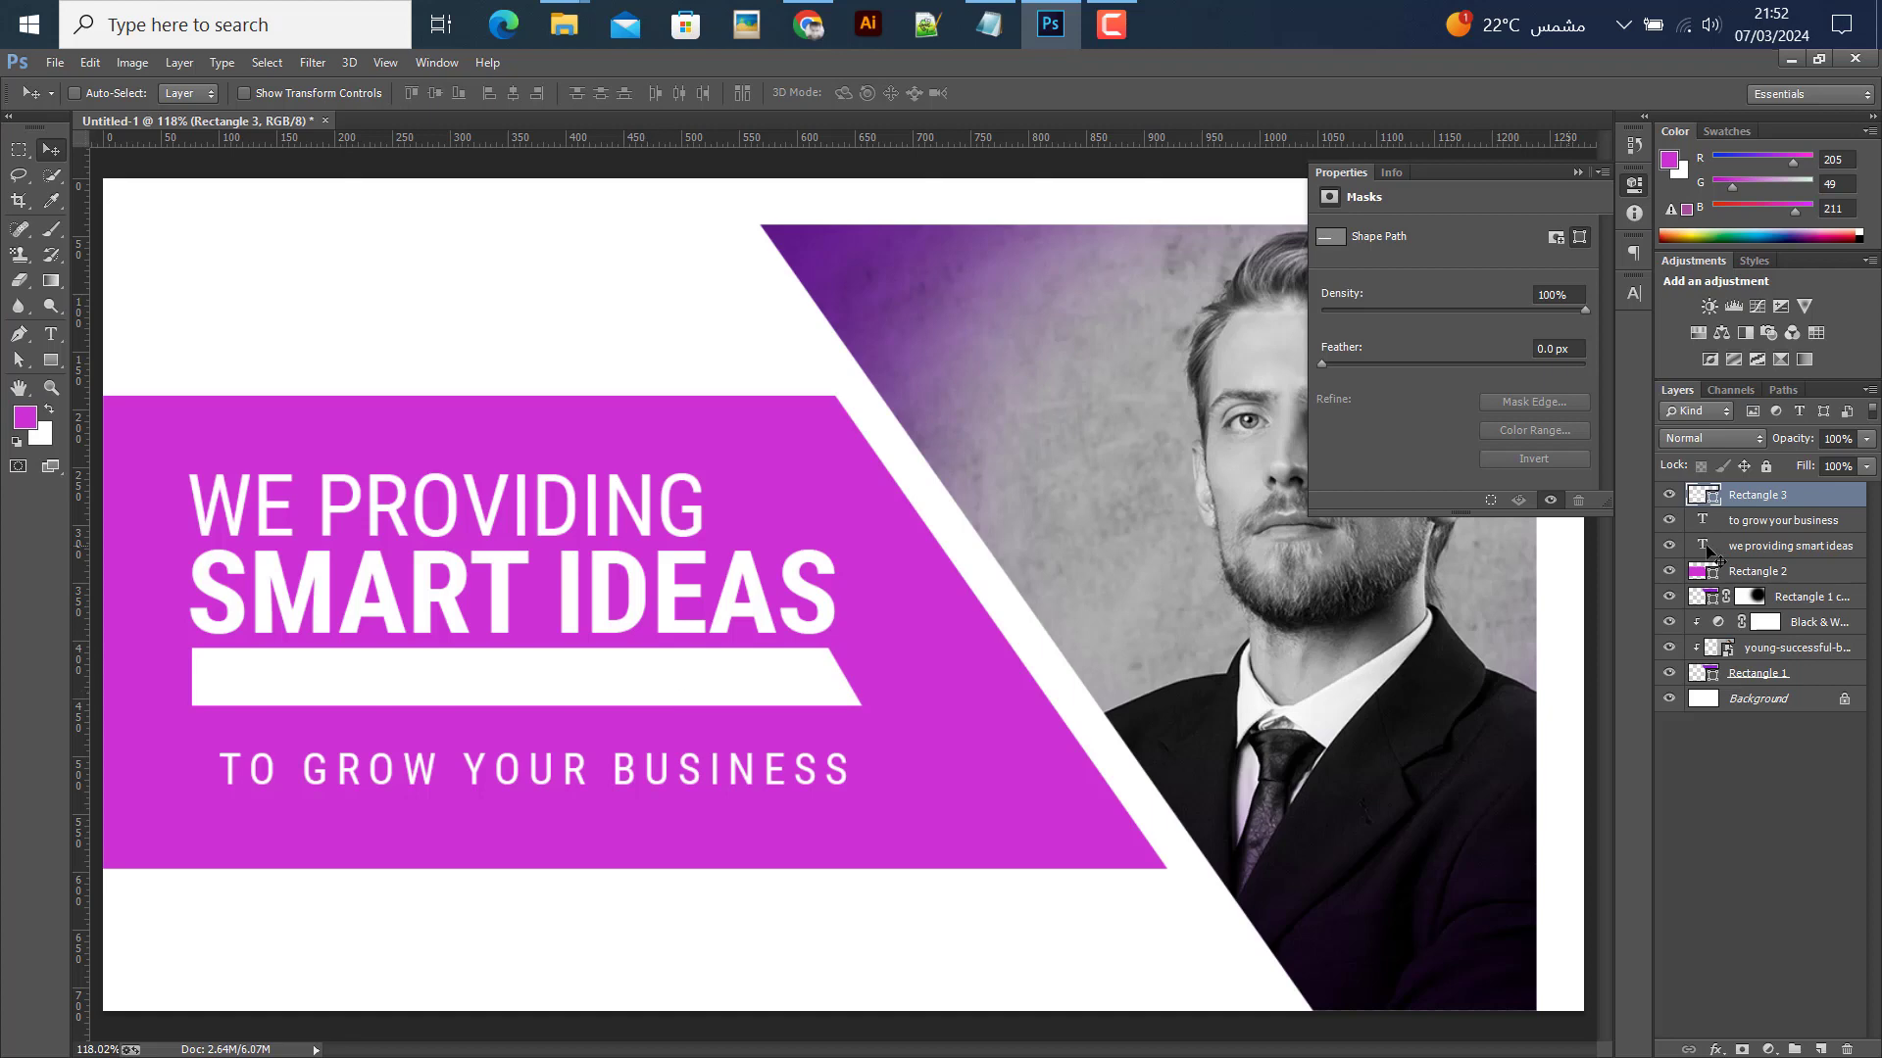
Place the white bar's layer below the tagline layer and move the tagline onto the bar
drag(1816, 515, 1765, 504)
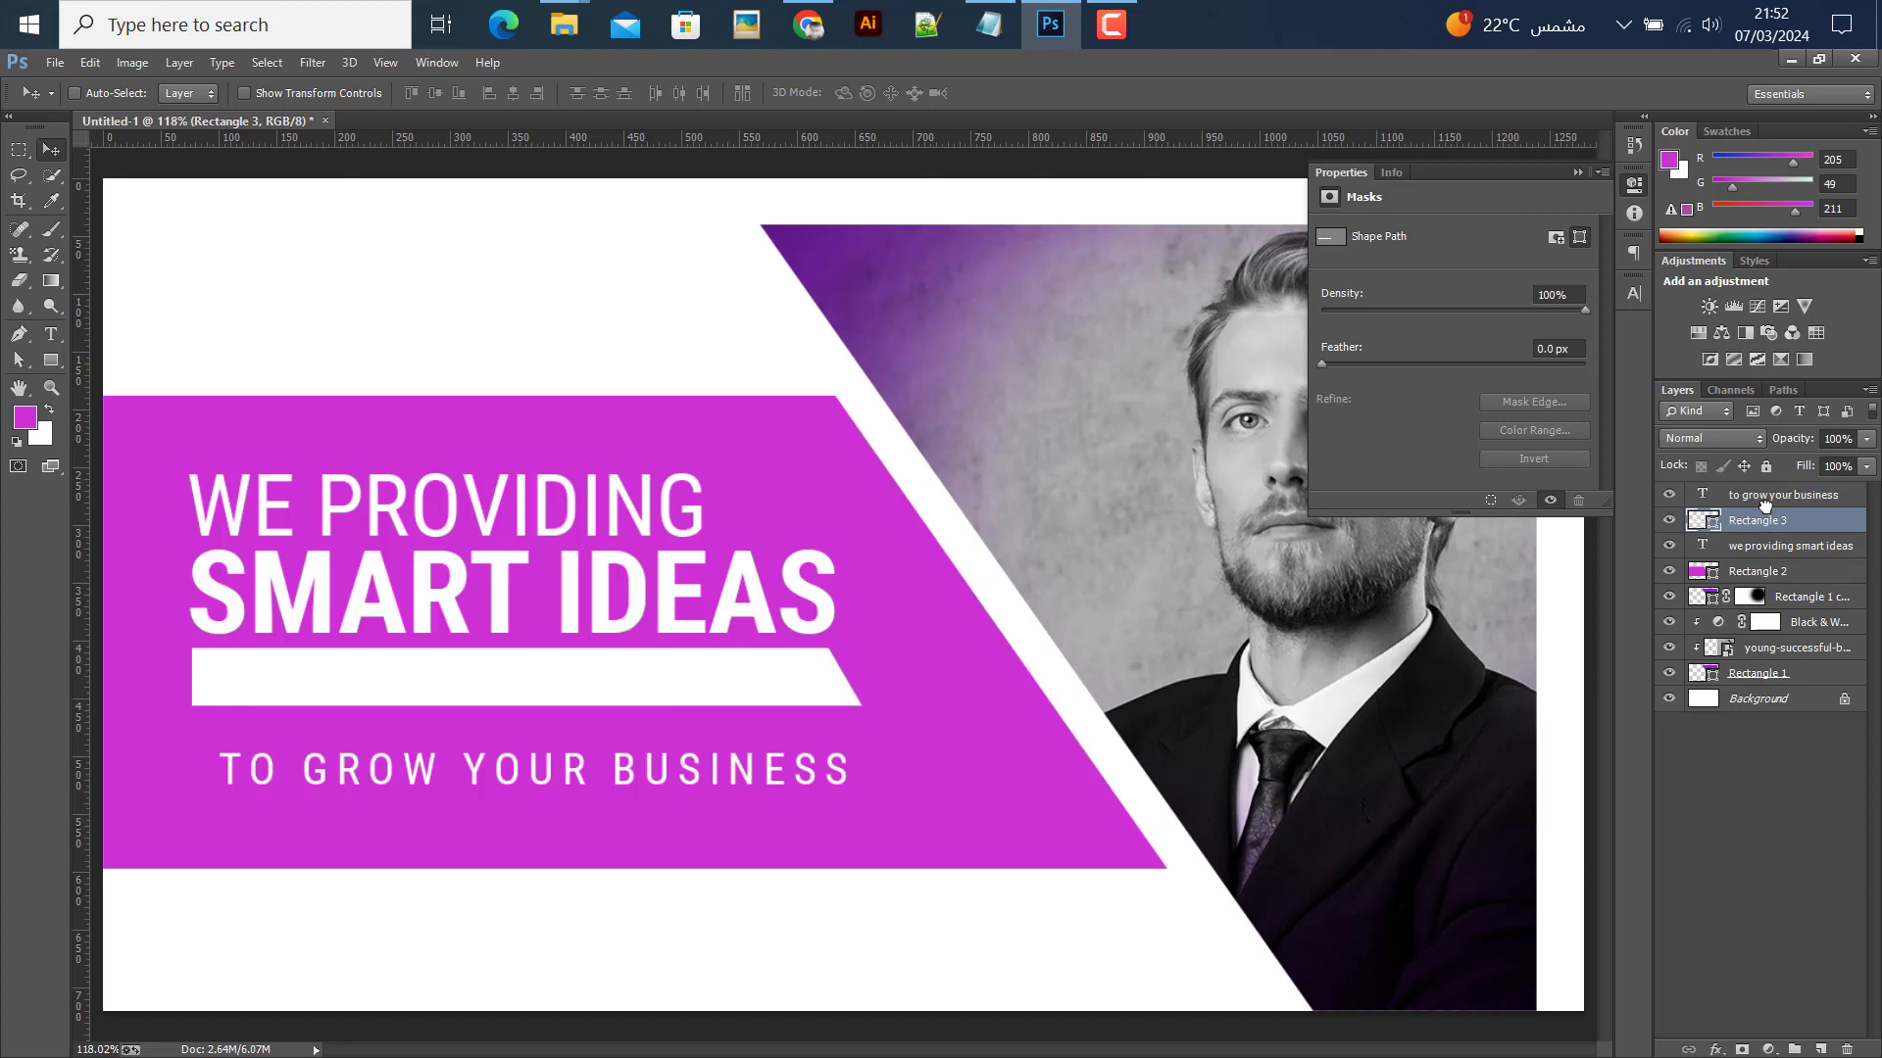
click(1759, 498)
drag(593, 782, 580, 702)
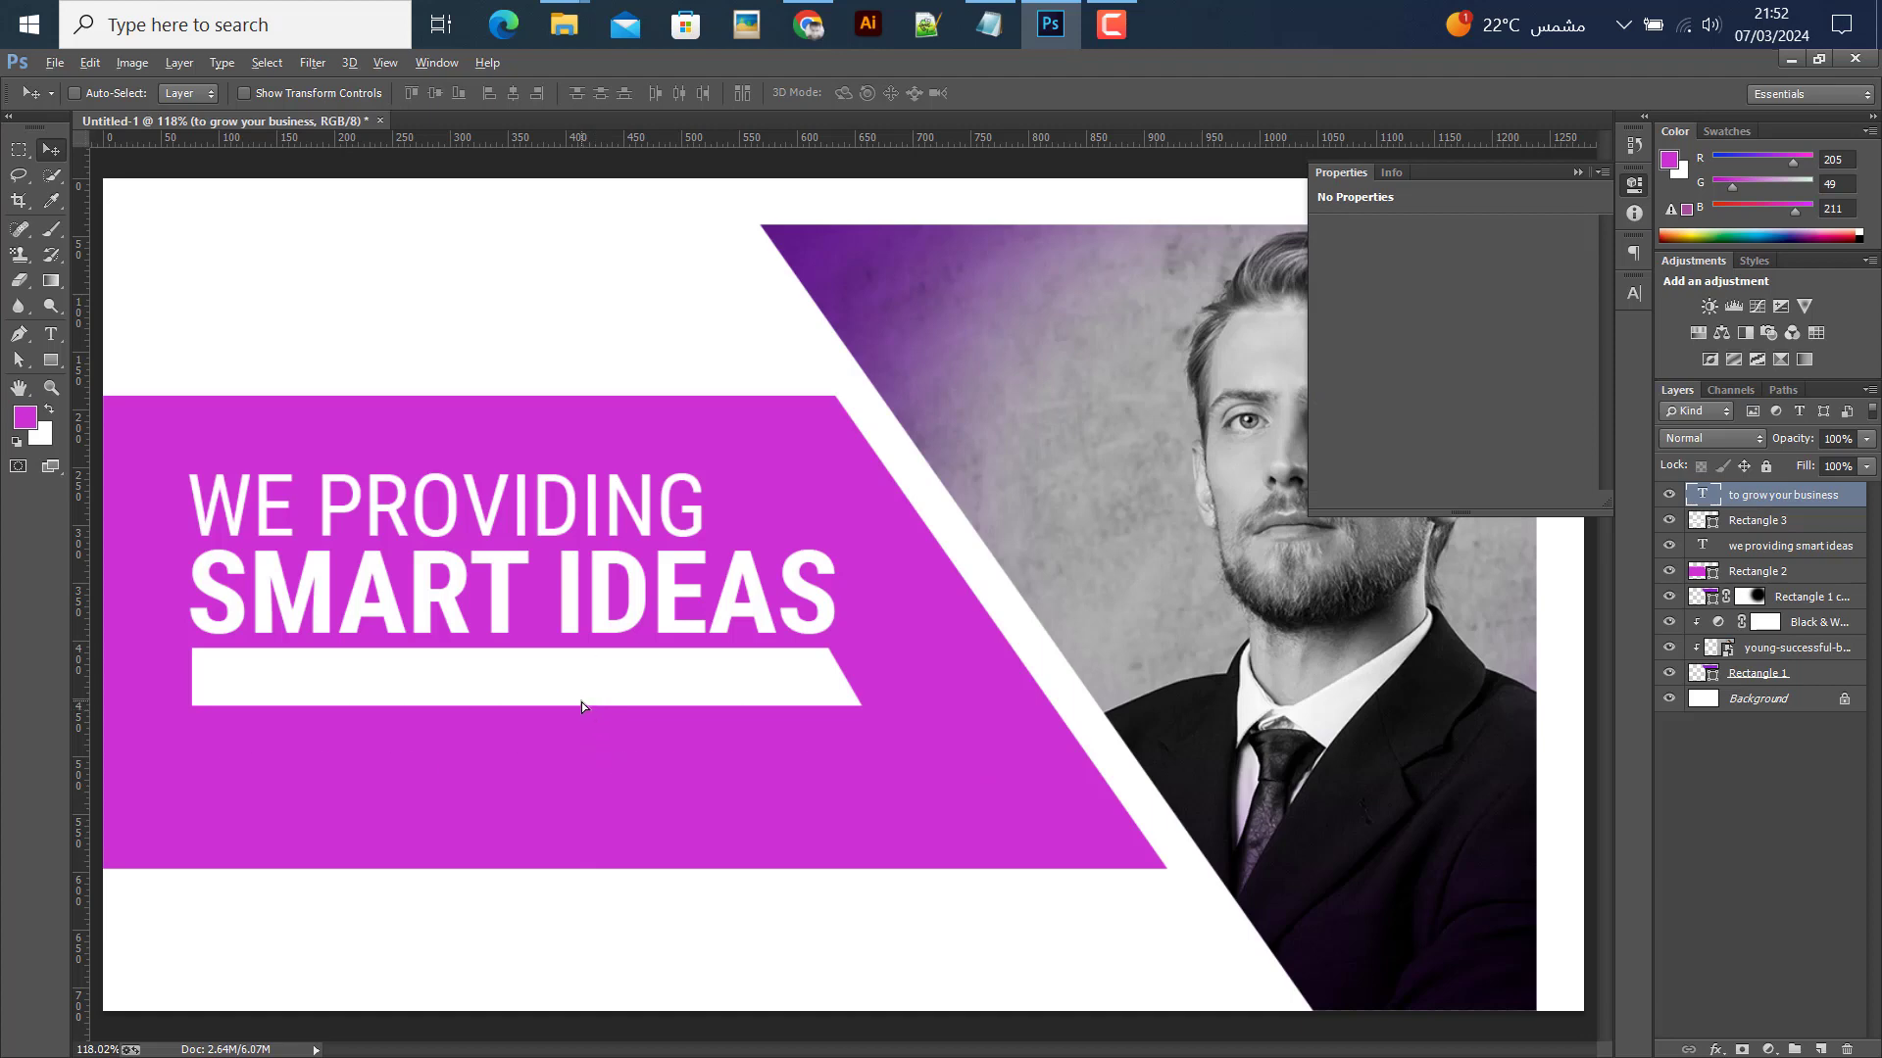
Recolour the tagline with the magenta foreground colour and centre it vertically on the white bar
key(alt+BackSpace)
scroll(809, 594, down, 1)
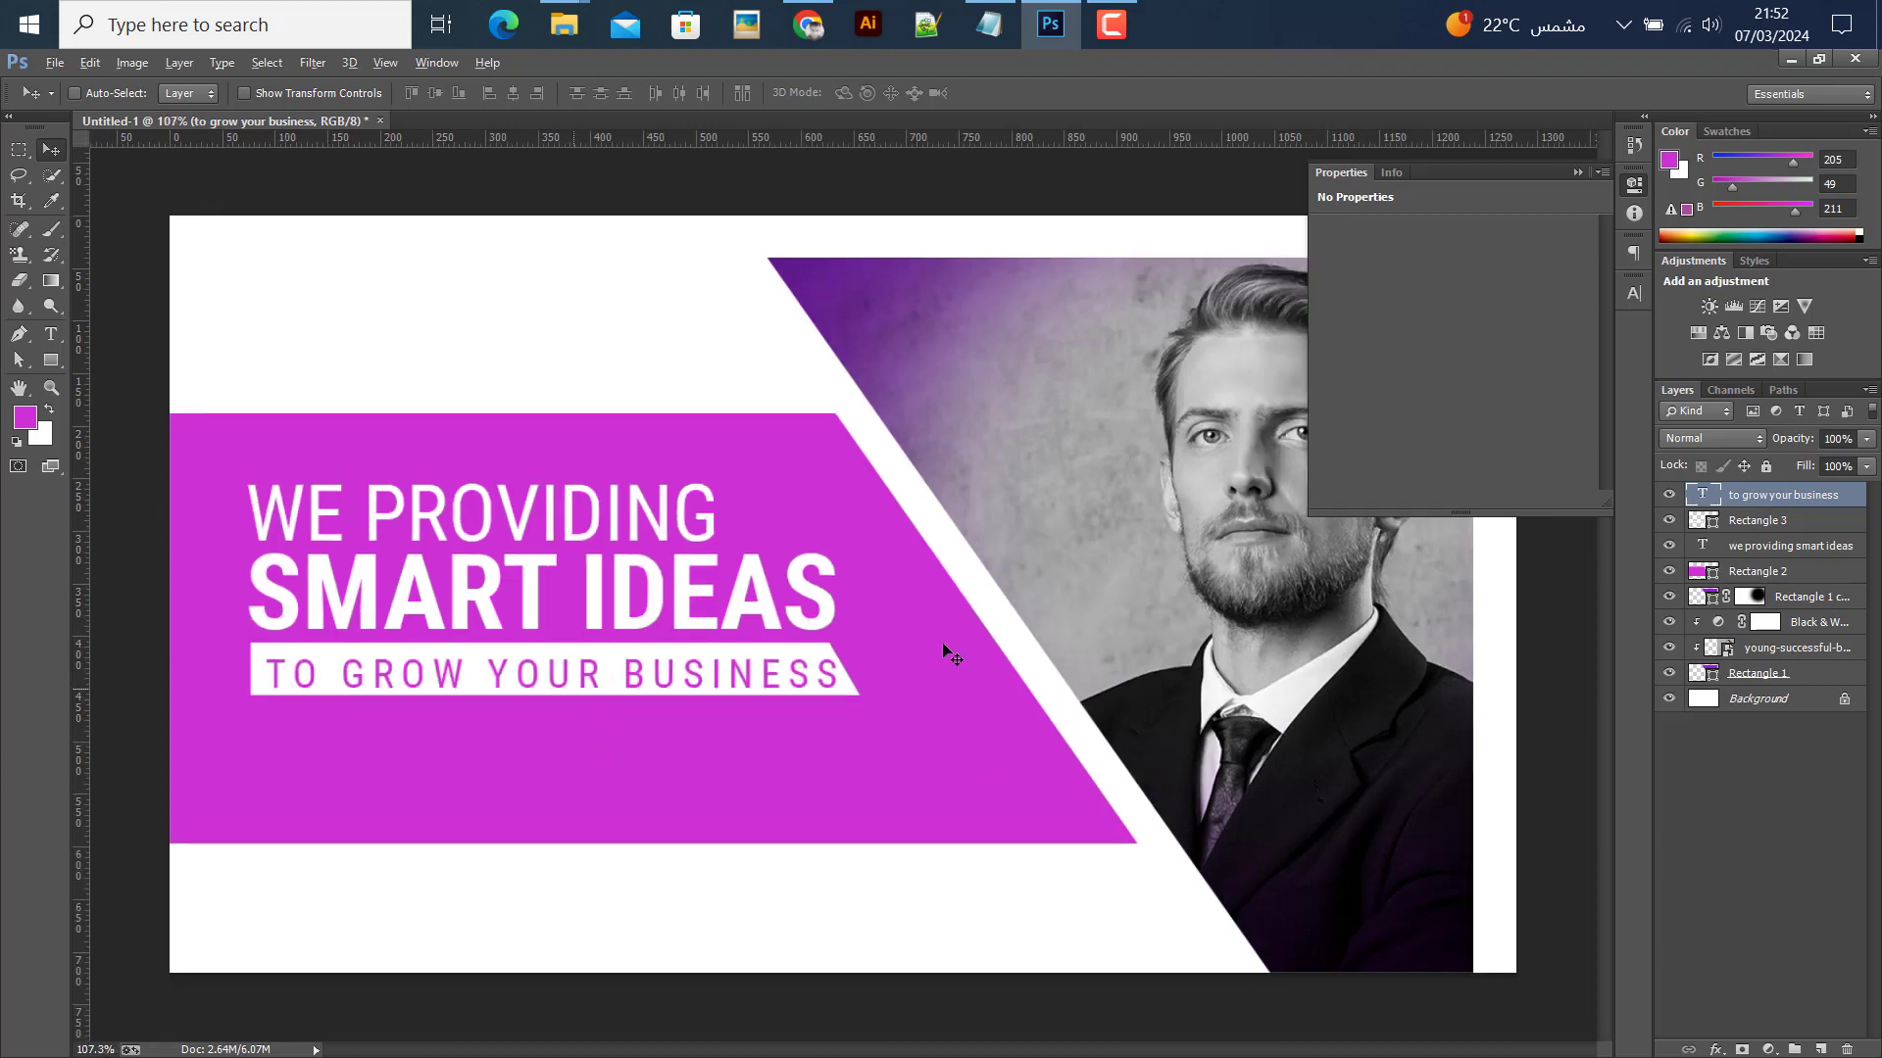
ctrl+click(1705, 520)
click(435, 93)
key(ctrl+d)
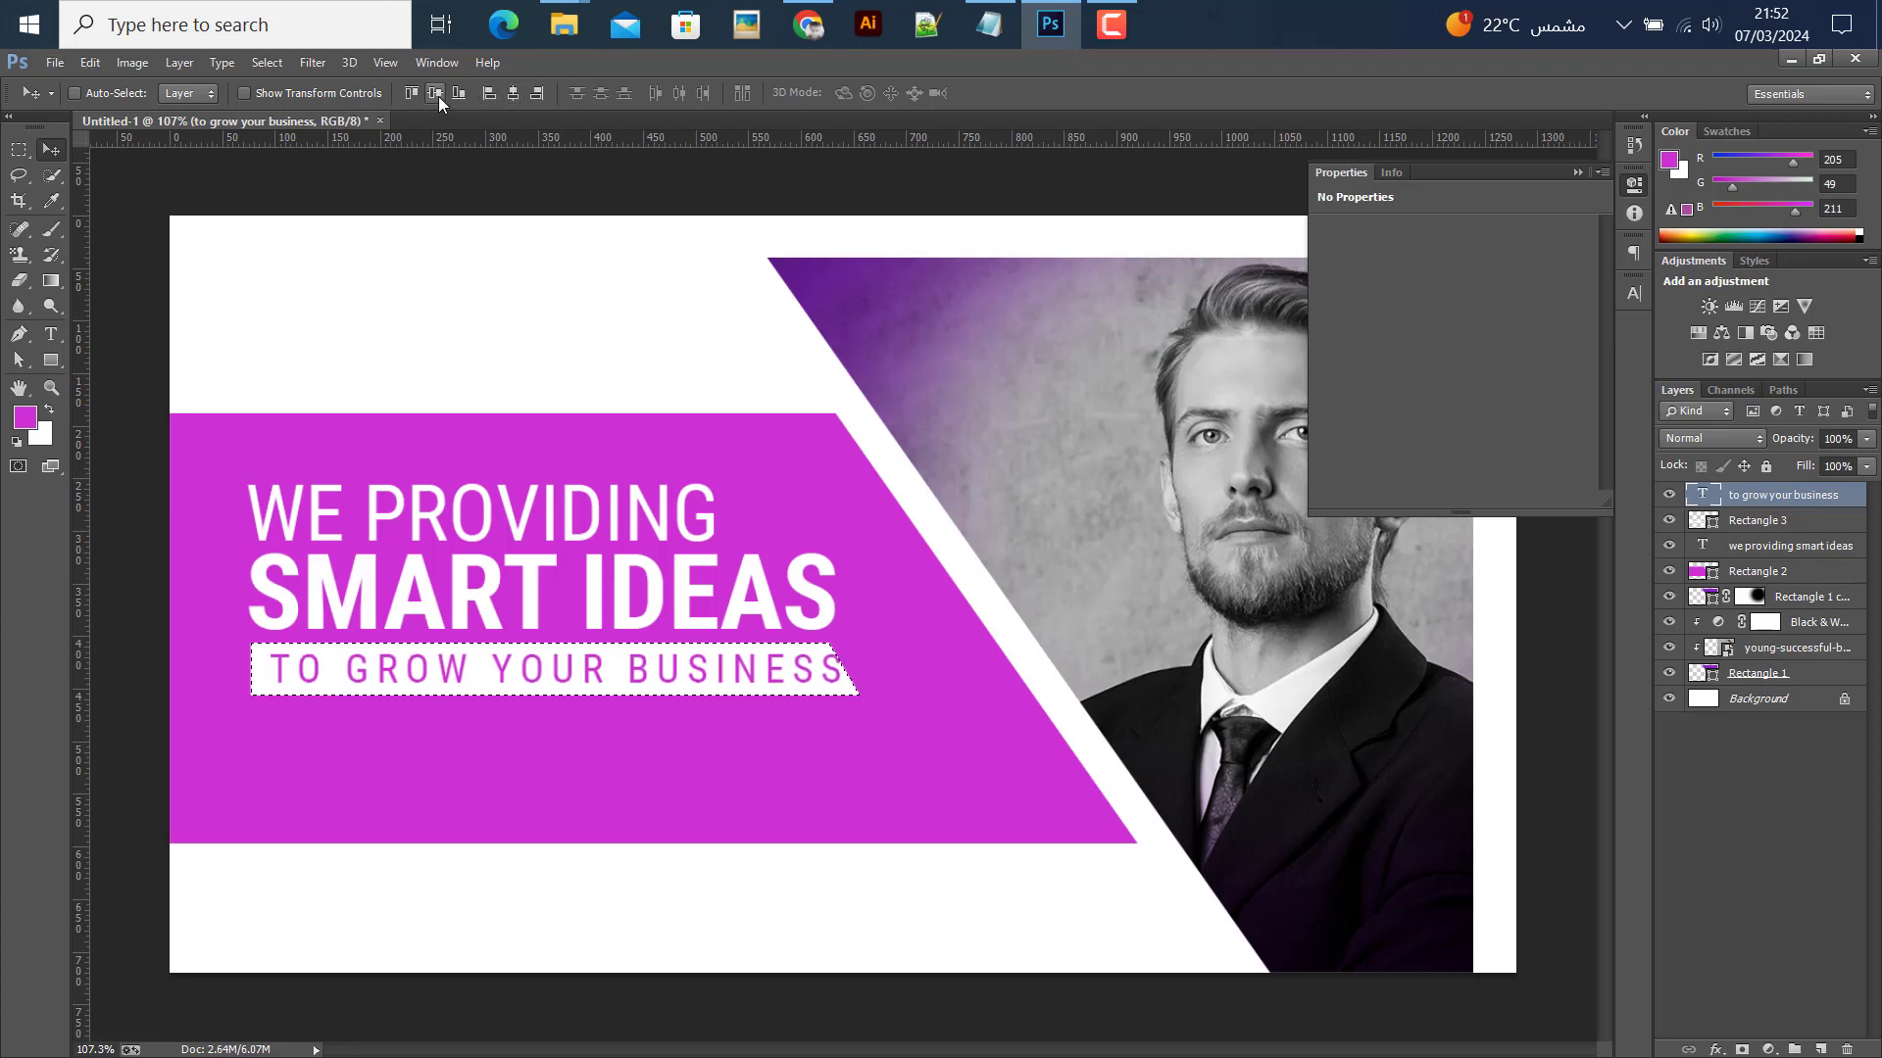
drag(441, 121, 444, 149)
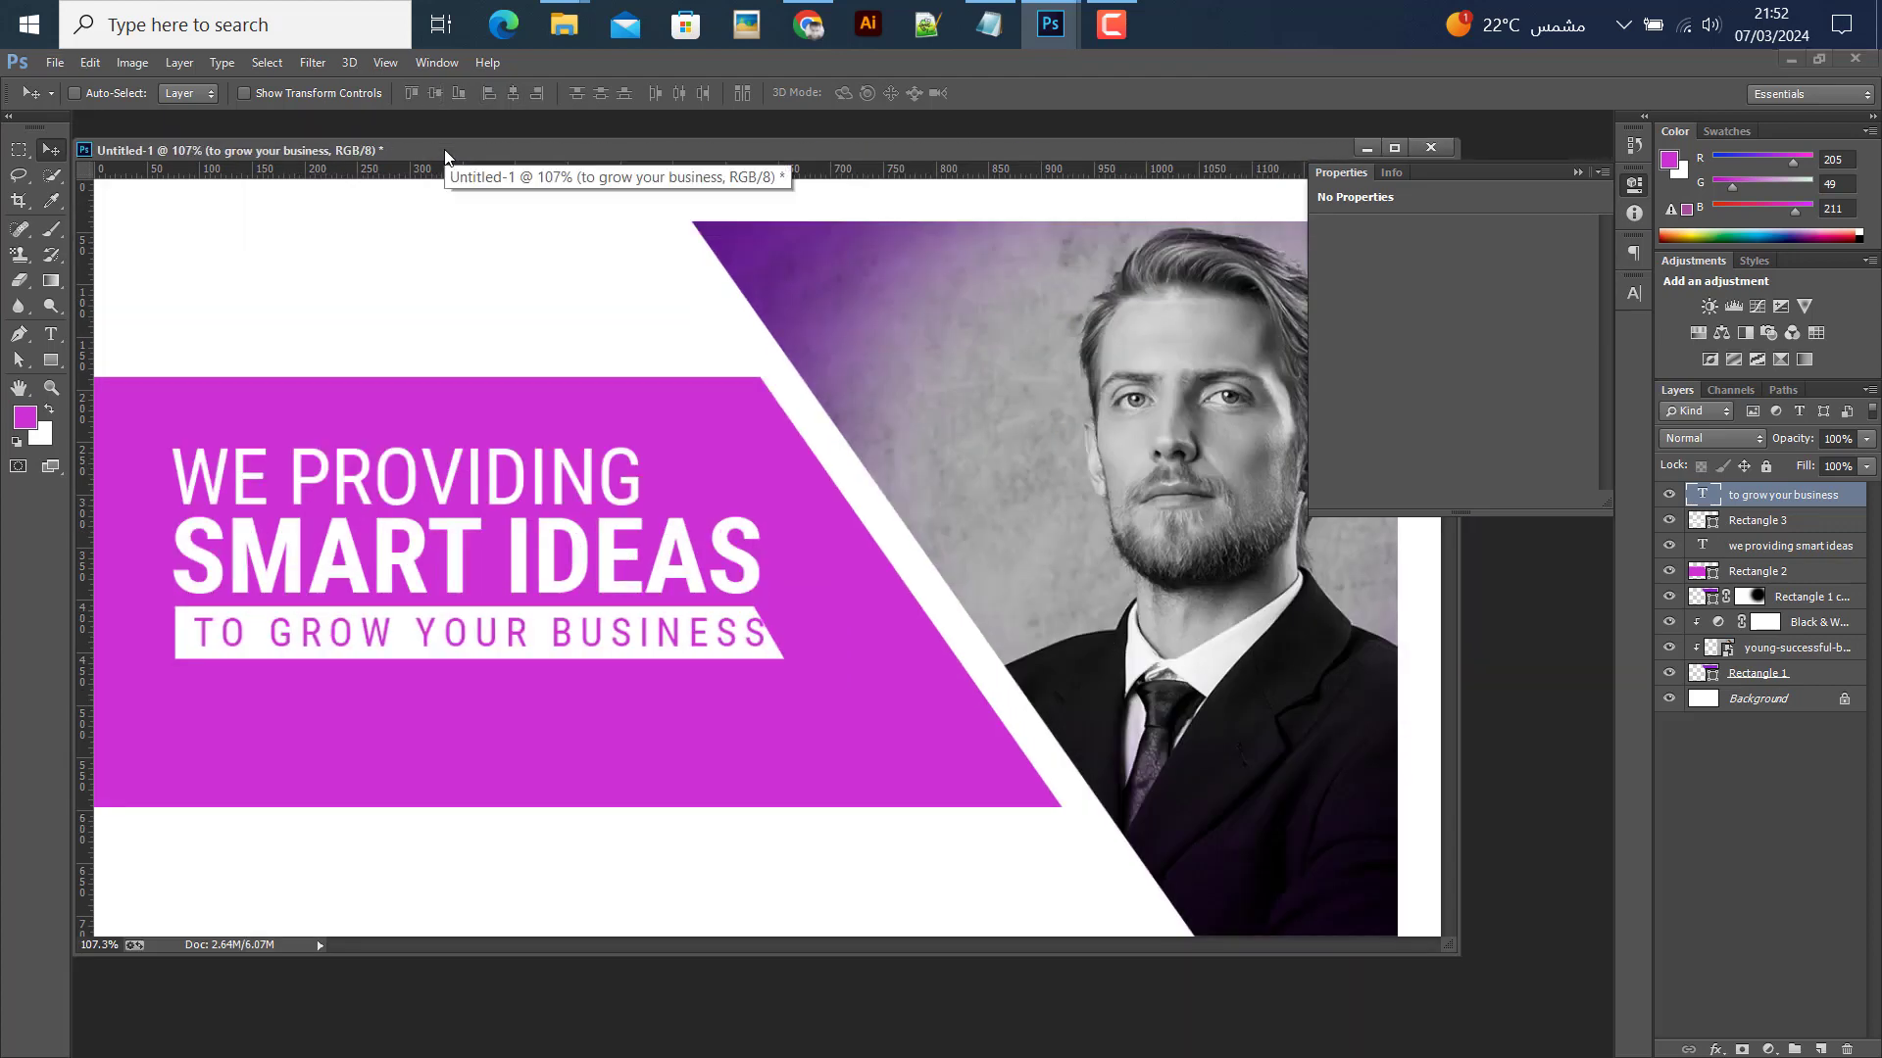
drag(444, 149, 437, 121)
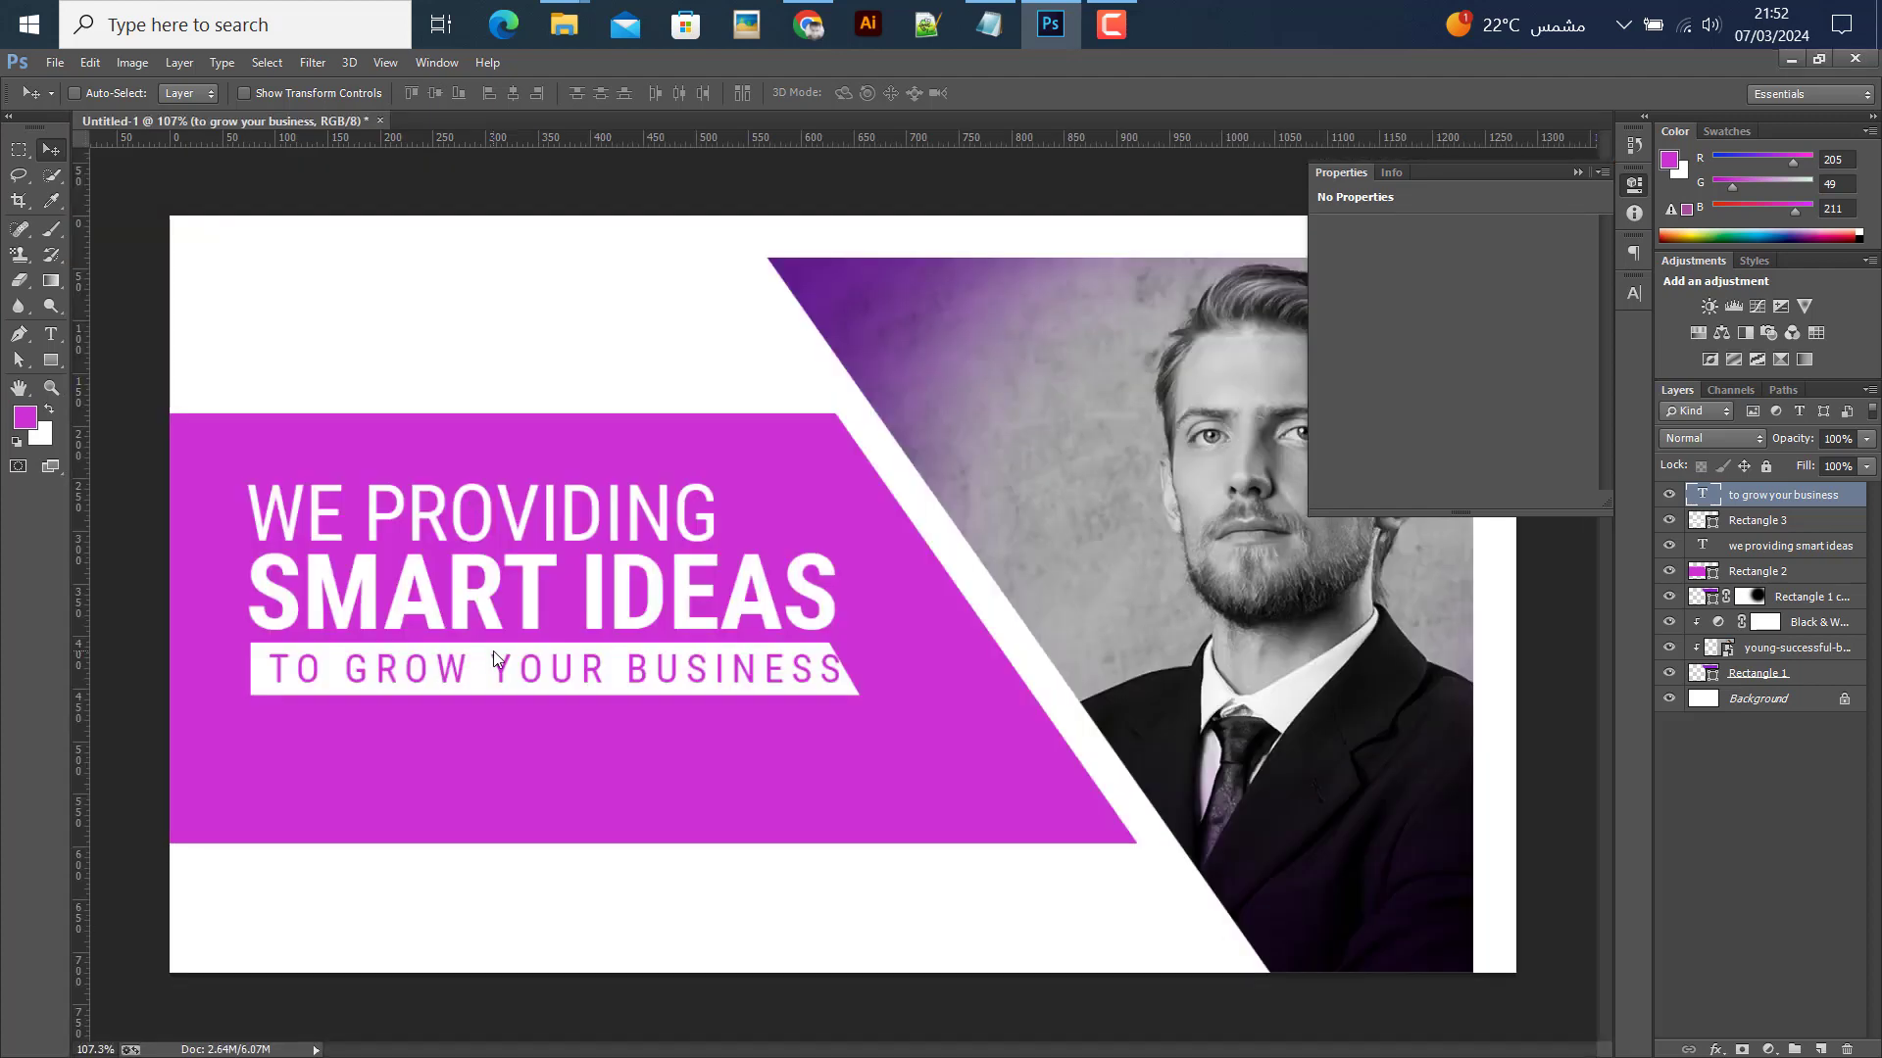
Nudge the tagline left so that it fits inside the white bar before the slanted end
key(Left)
key(Left)
key(Left)
key(Left)
key(Left)
key(Left)
key(Left)
key(Left)
key(Left)
key(Left)
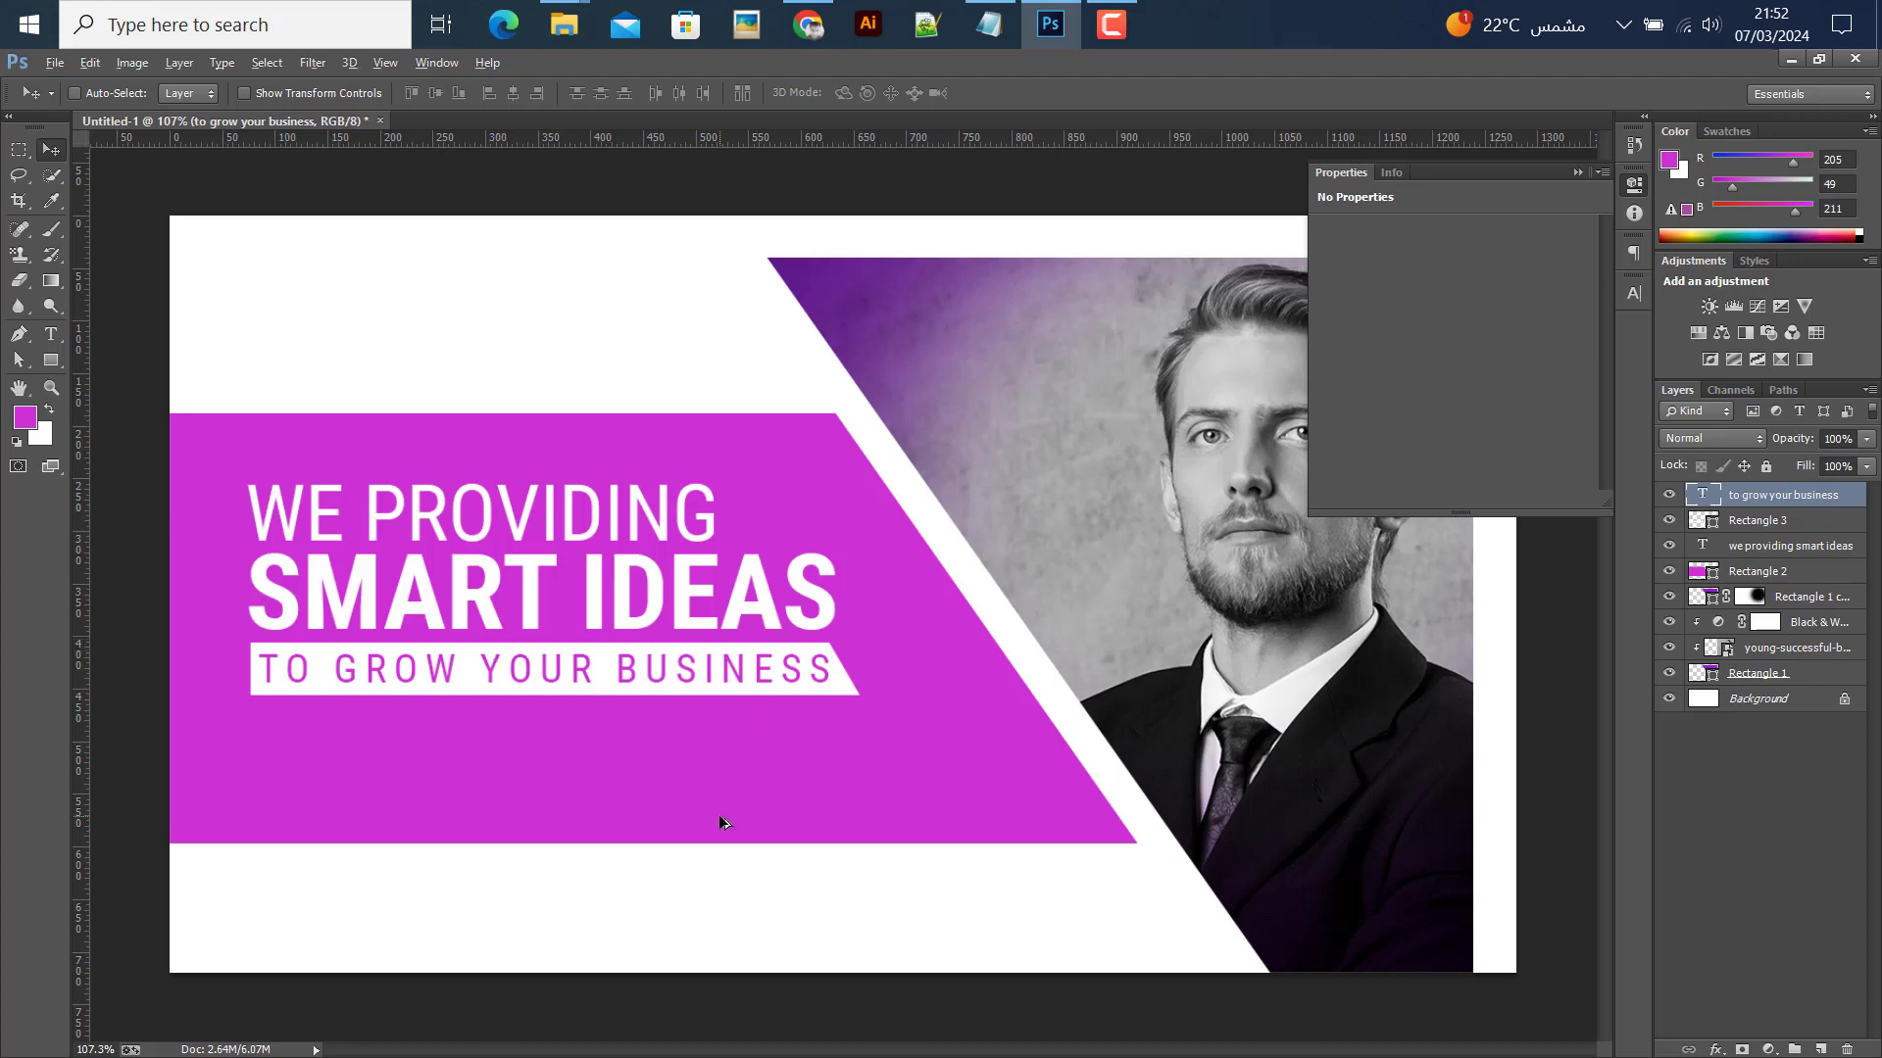
Scale the tagline down to about 98% to leave more room before the bar's slanted end
scroll(739, 774, up, 3)
scroll(763, 770, up, 3)
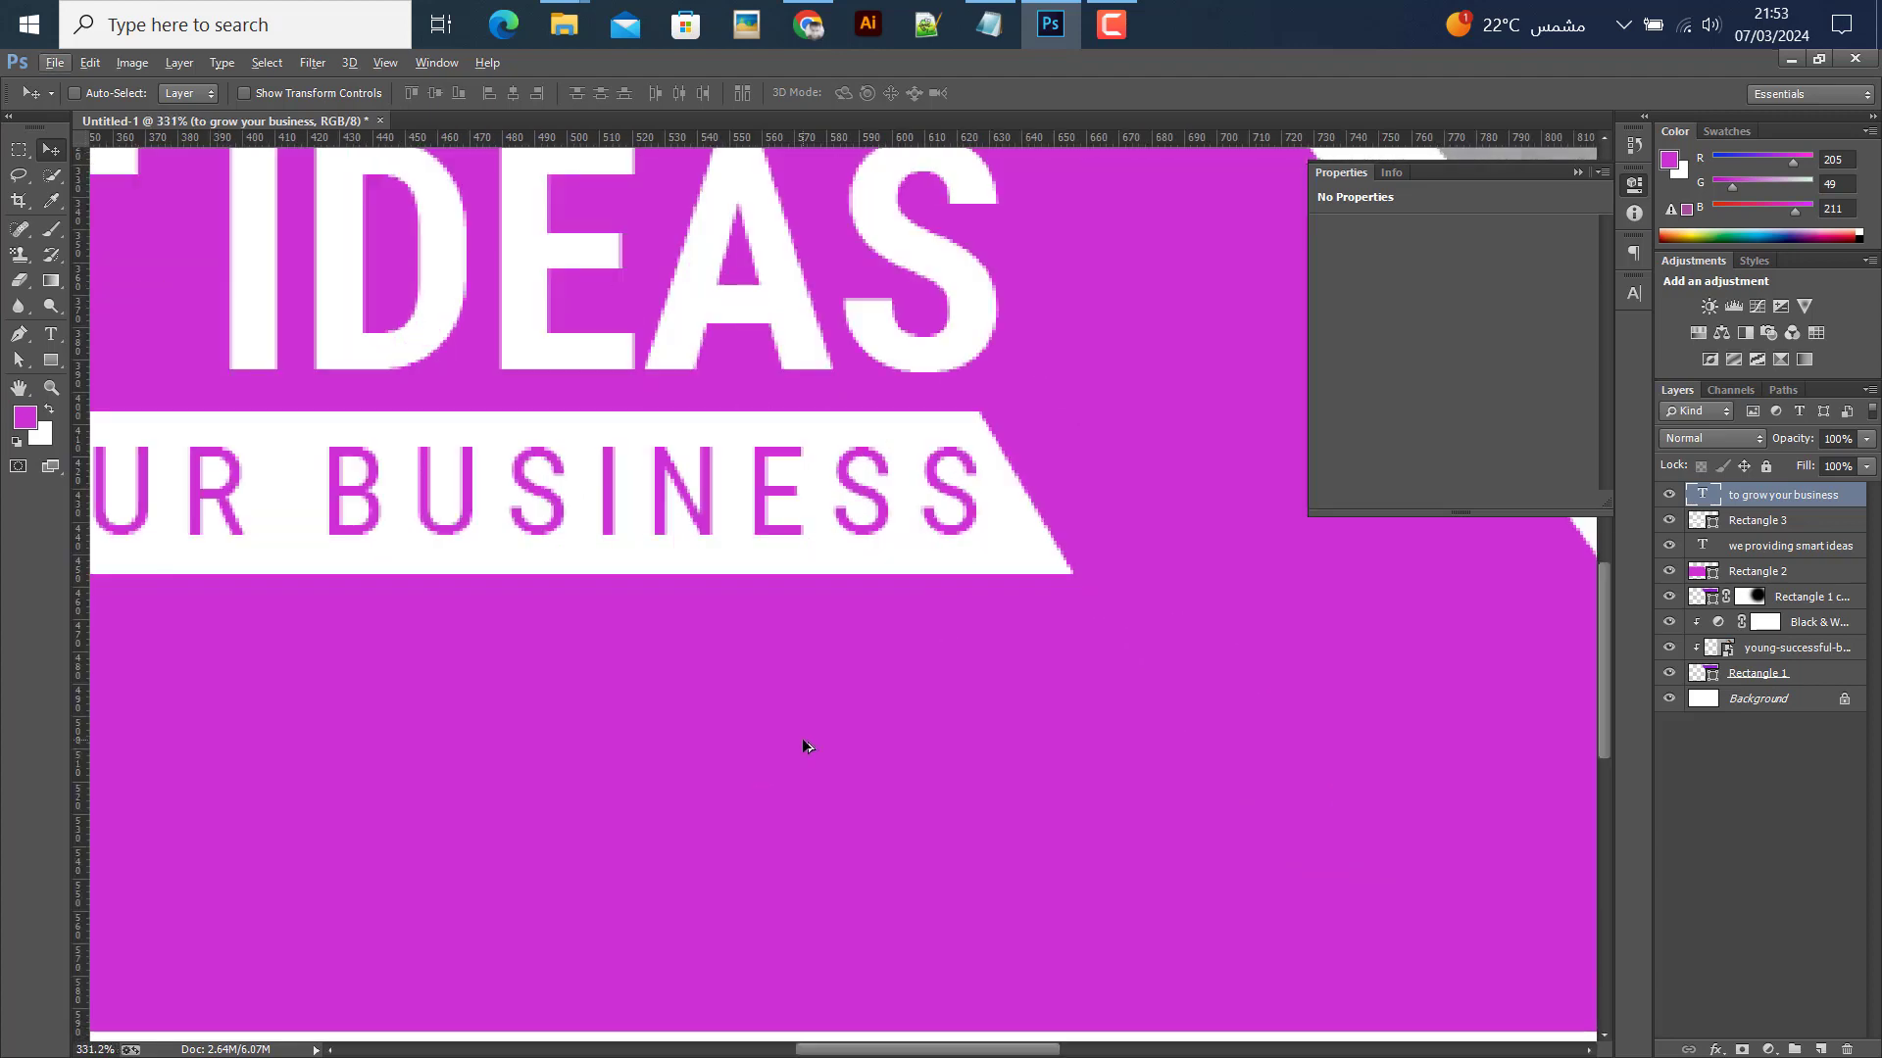
key(ctrl+t)
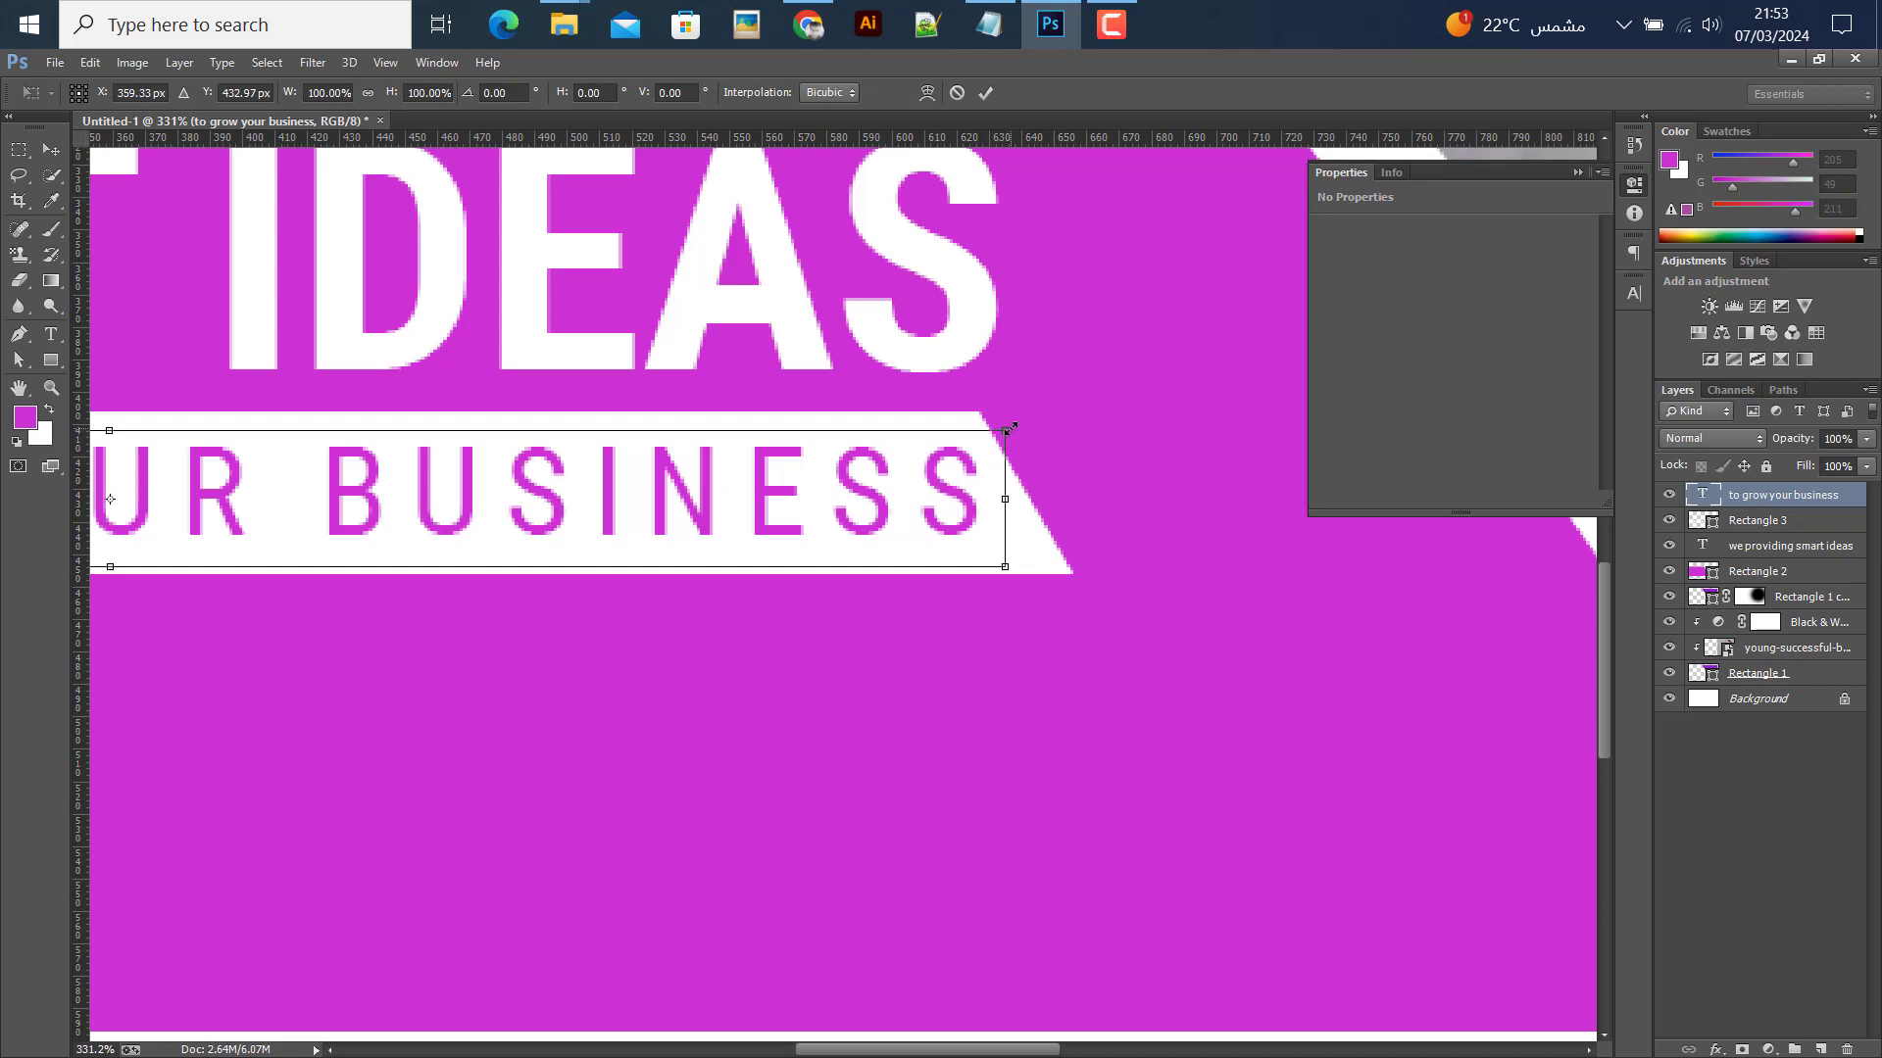
drag(982, 448, 982, 447)
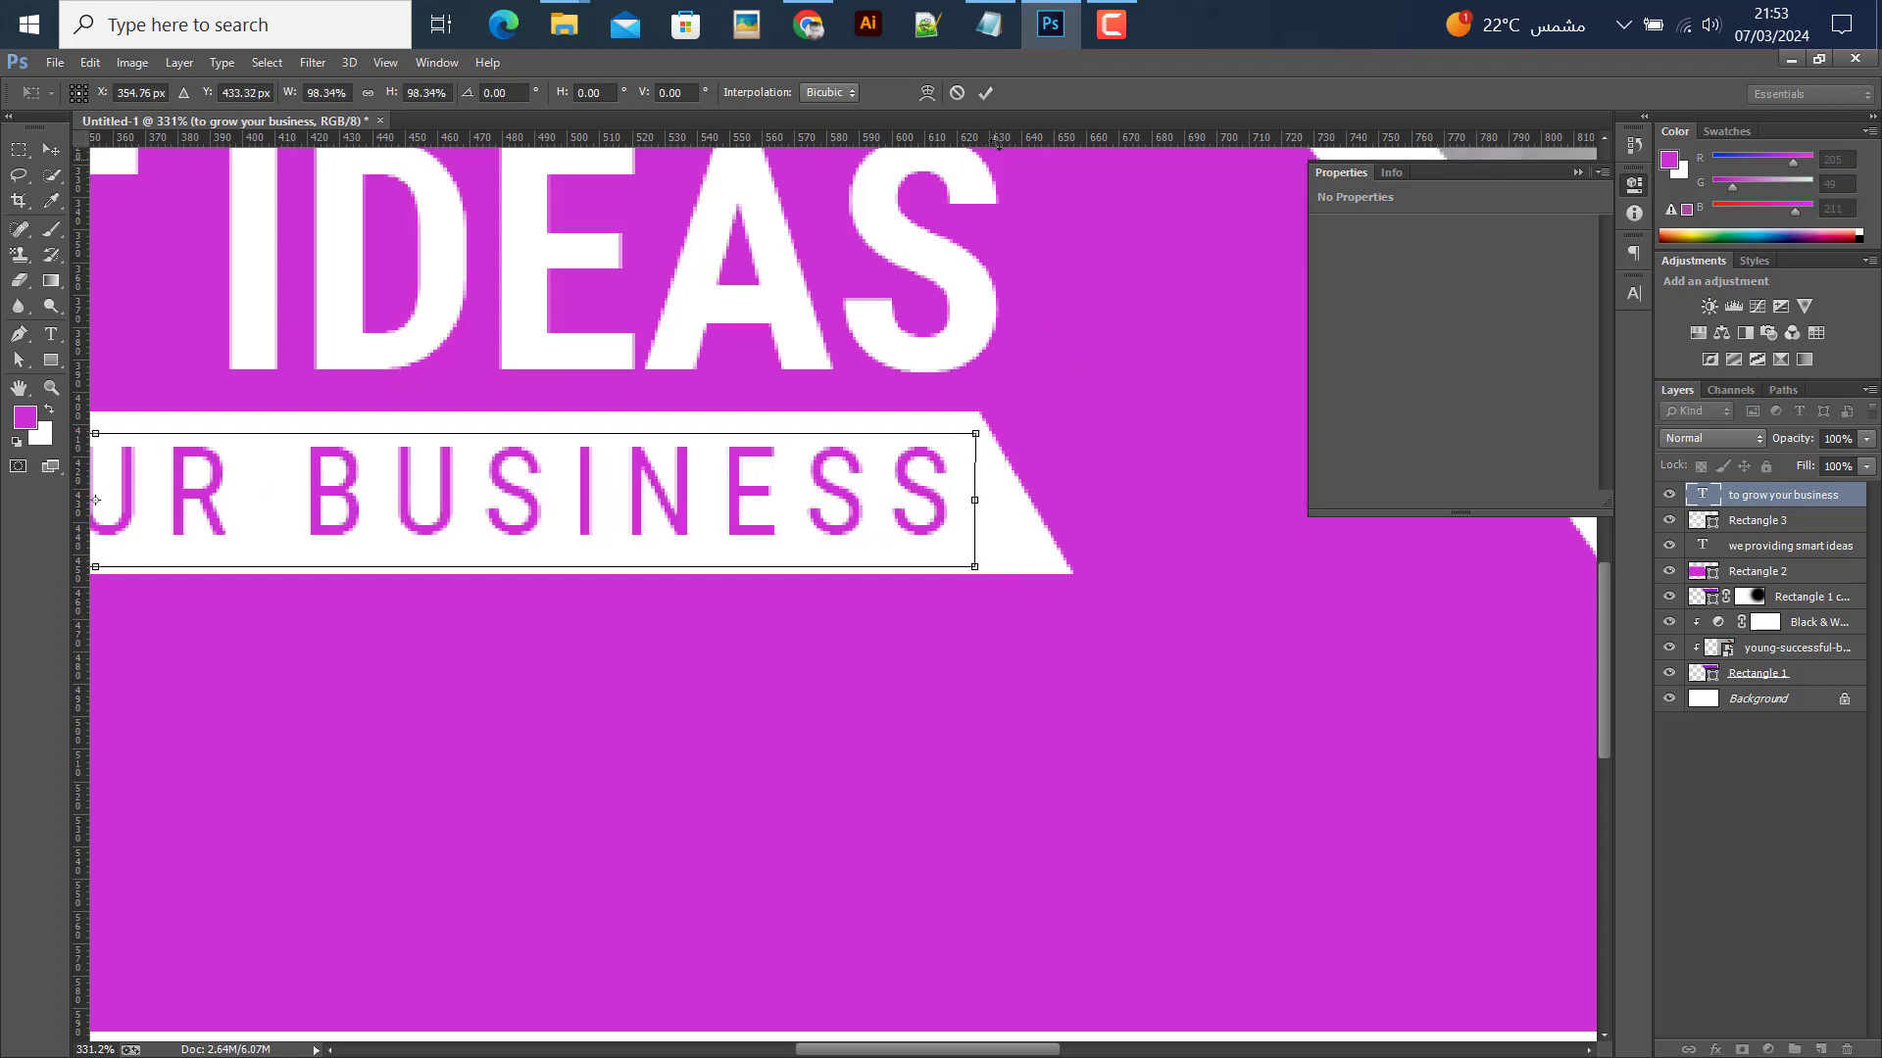
click(986, 93)
scroll(771, 539, down, 5)
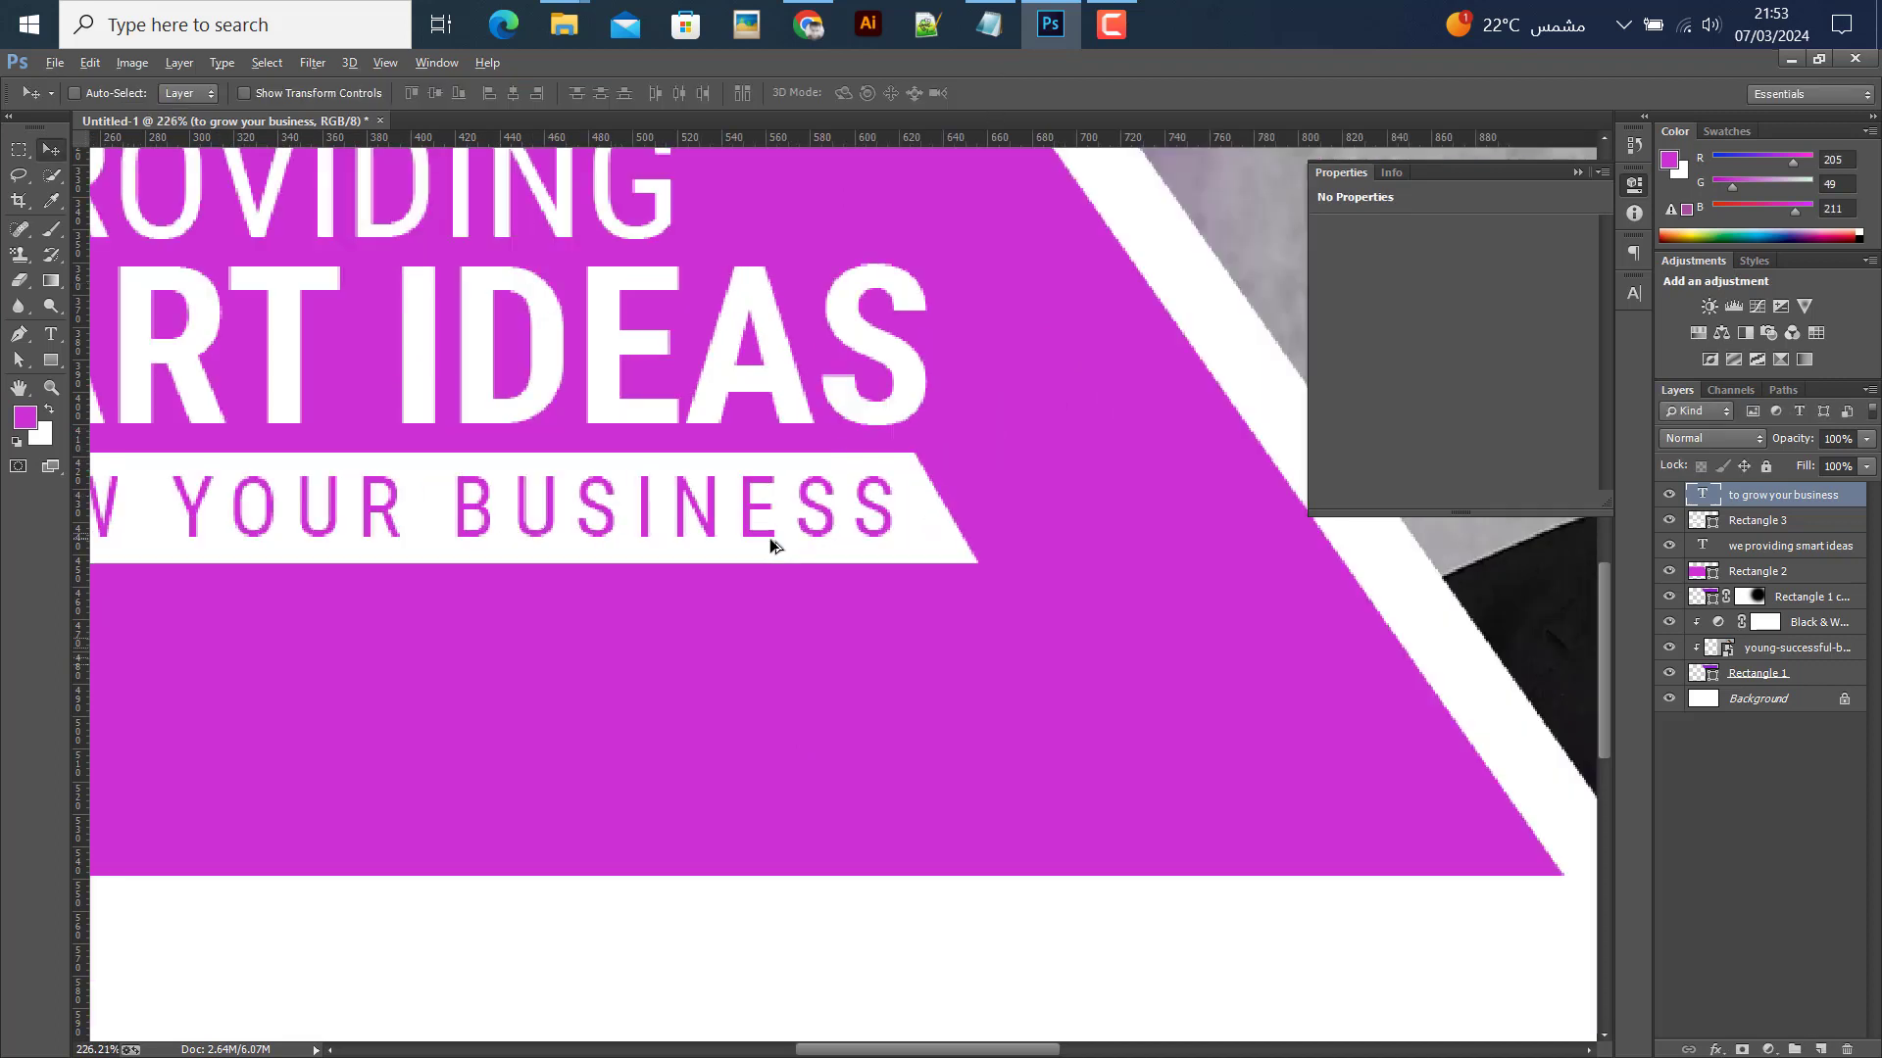
scroll(770, 539, down, 2)
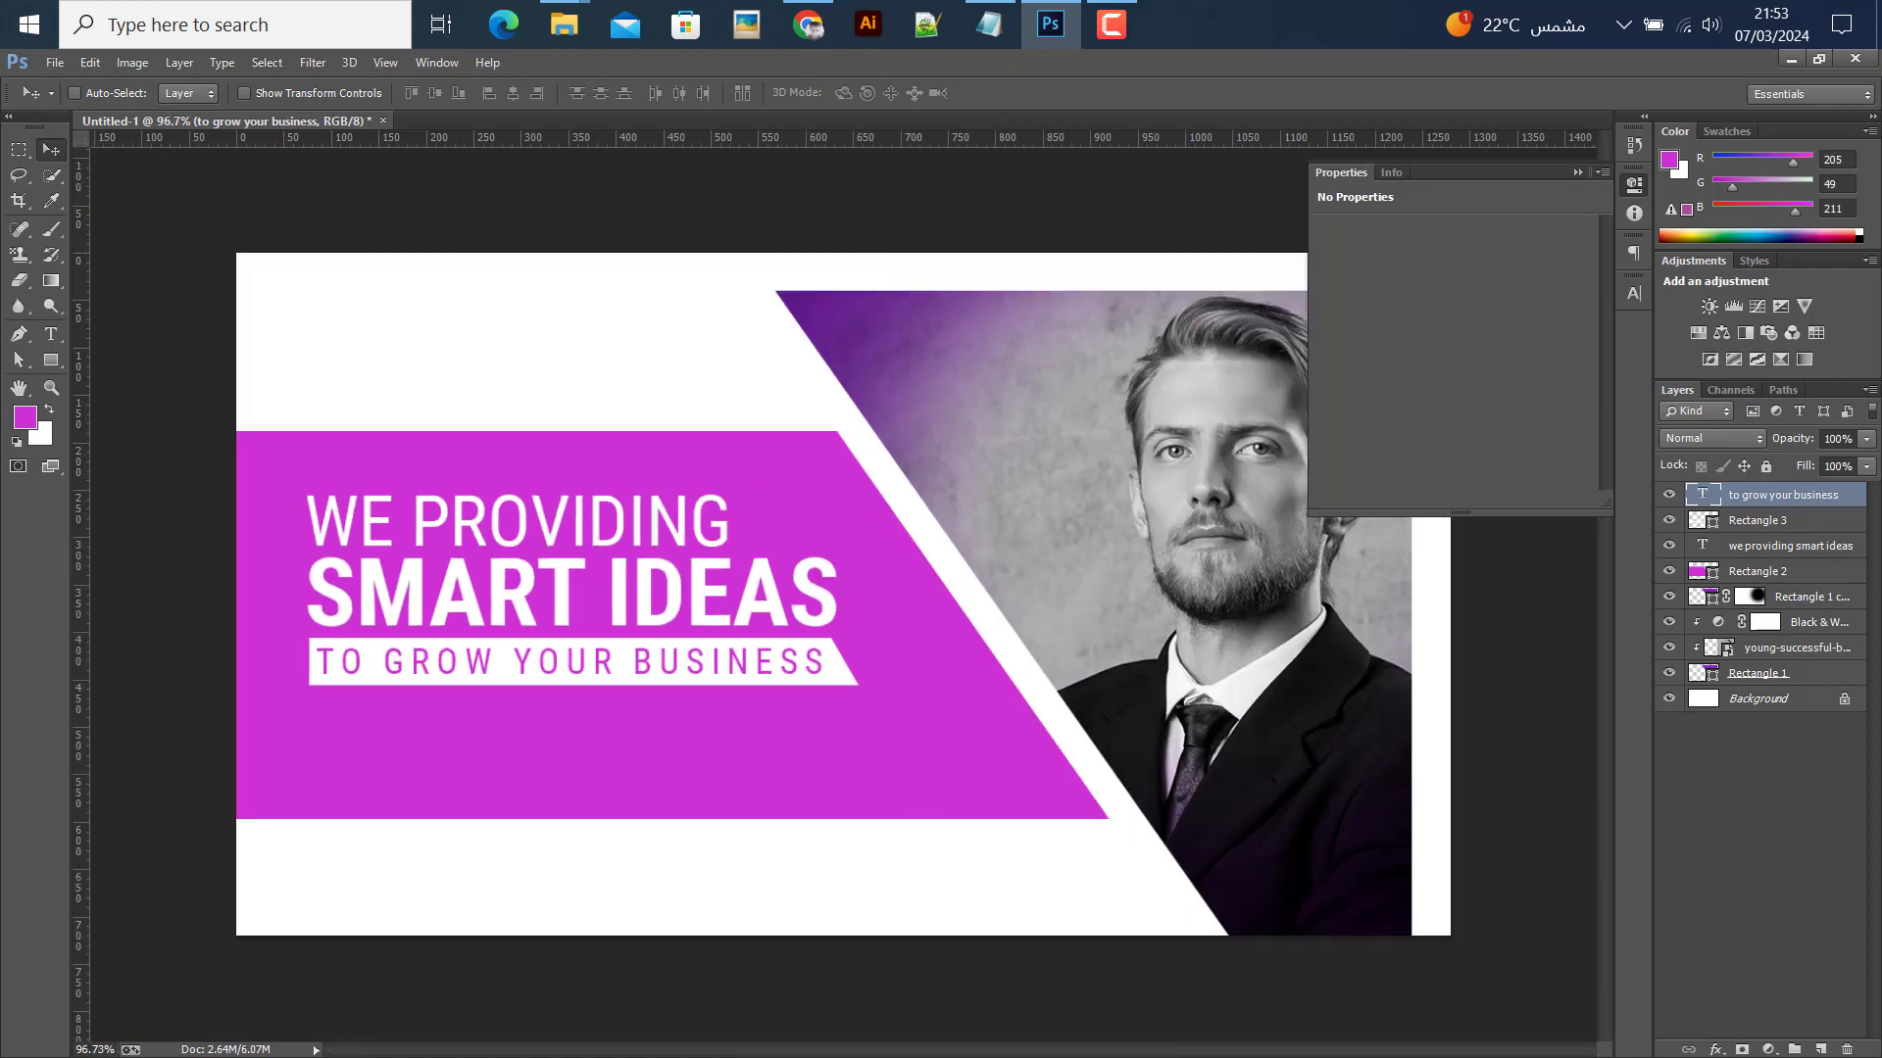
Group the headline, white bar and tagline layers and move the group slightly down and left on the banner
shift+click(1745, 549)
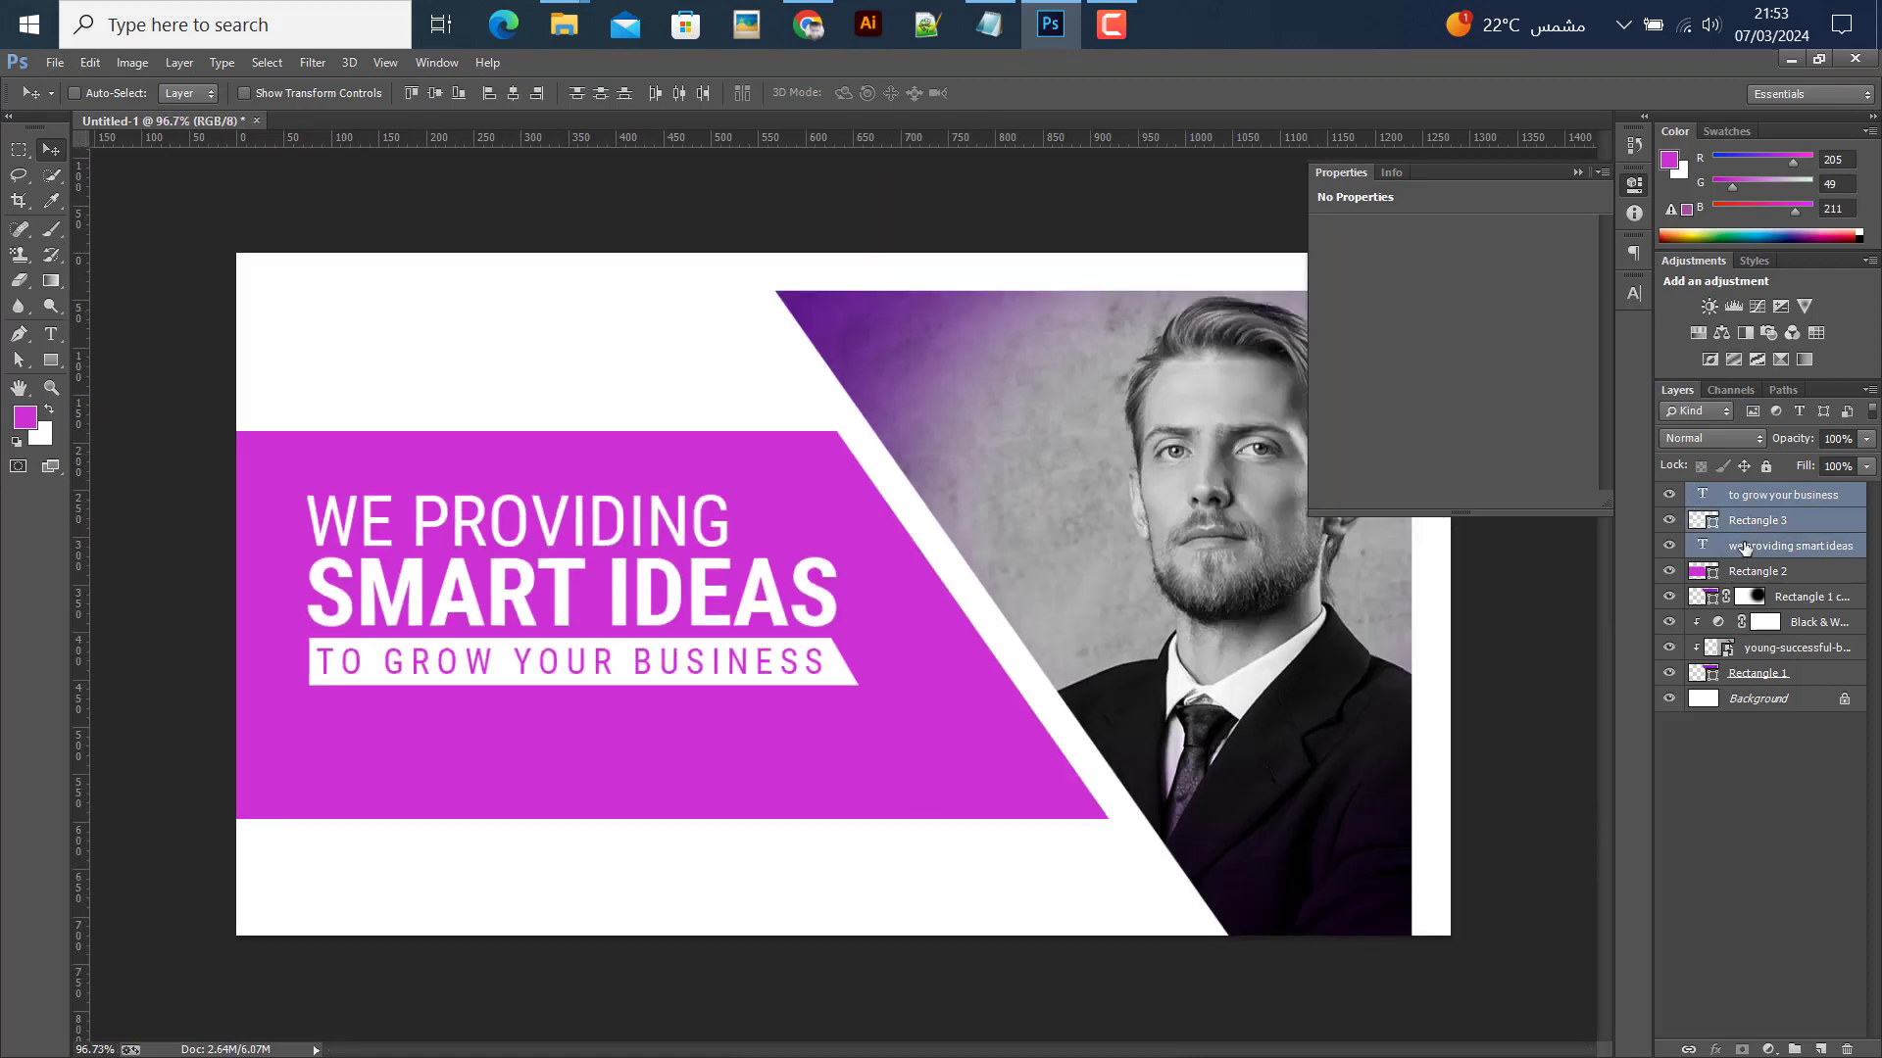
key(ctrl+g)
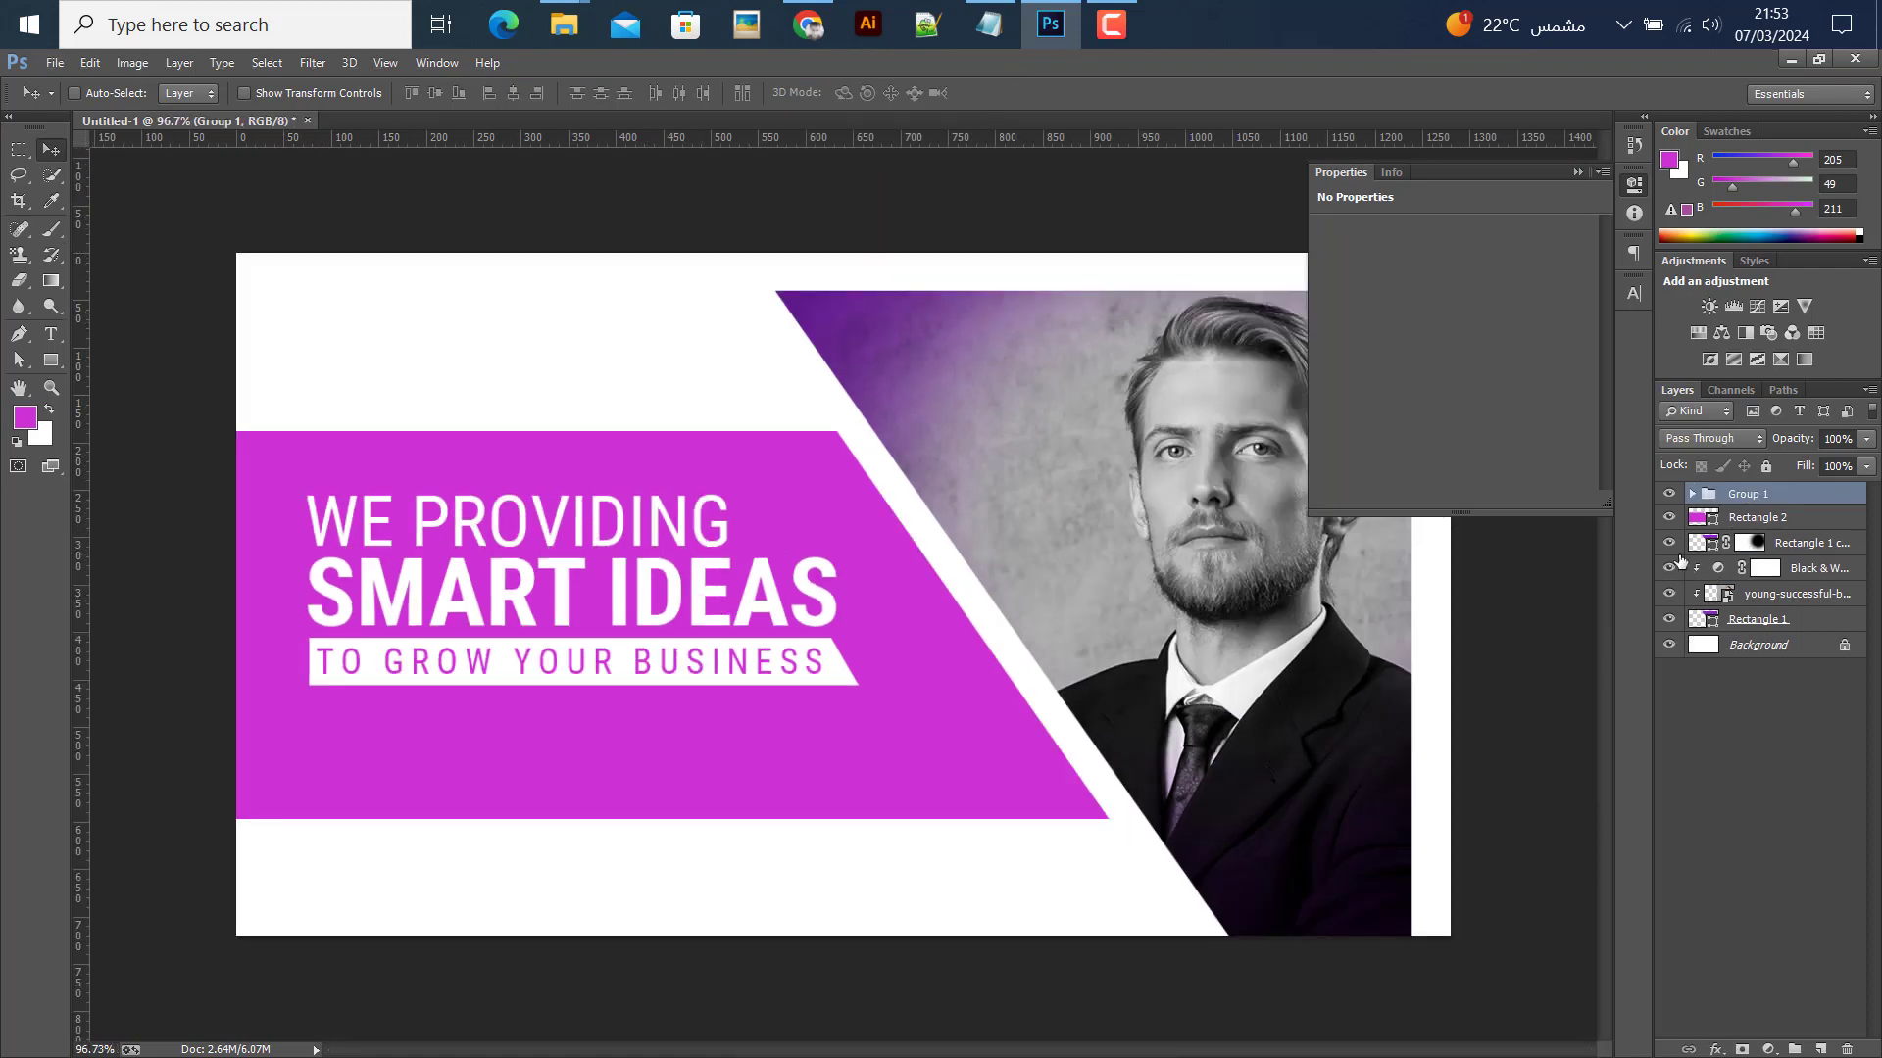
drag(521, 532, 501, 552)
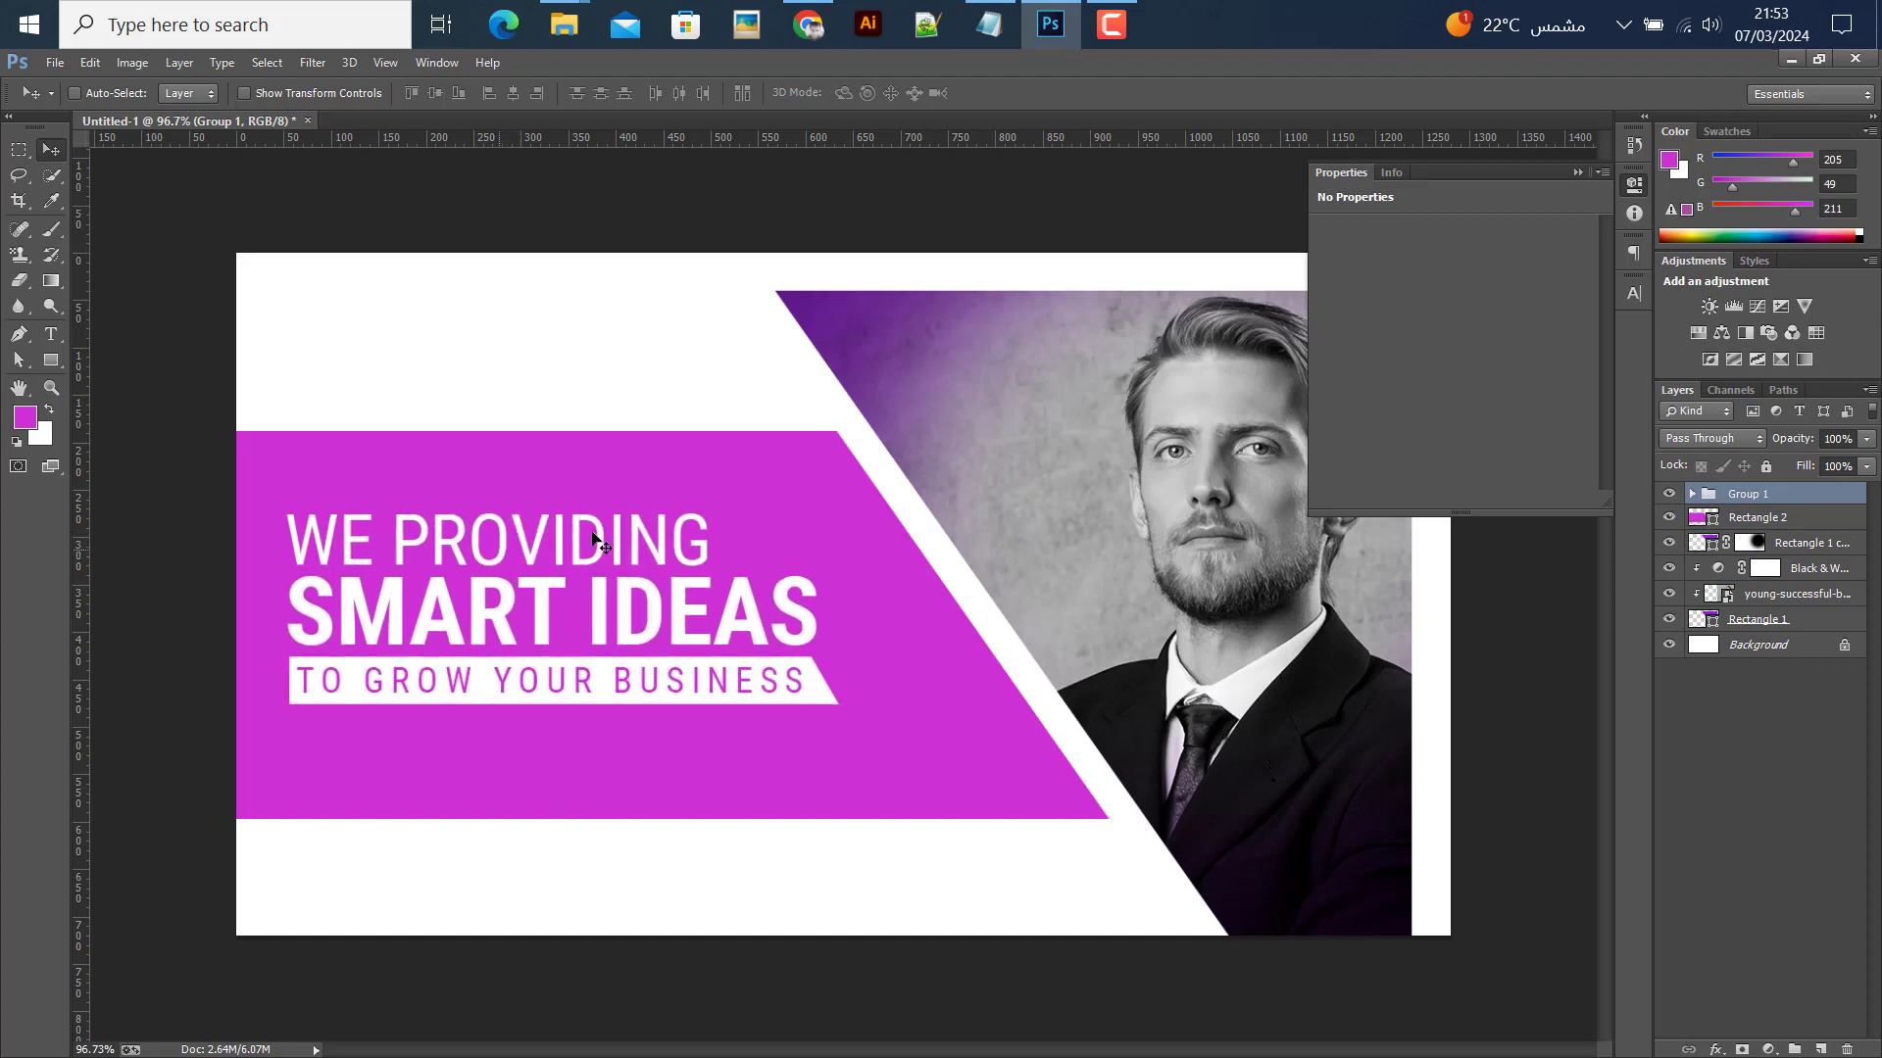
Scale the headline group up proportionally to about 112%, keeping its lower-left corner in place
key(ctrl+t)
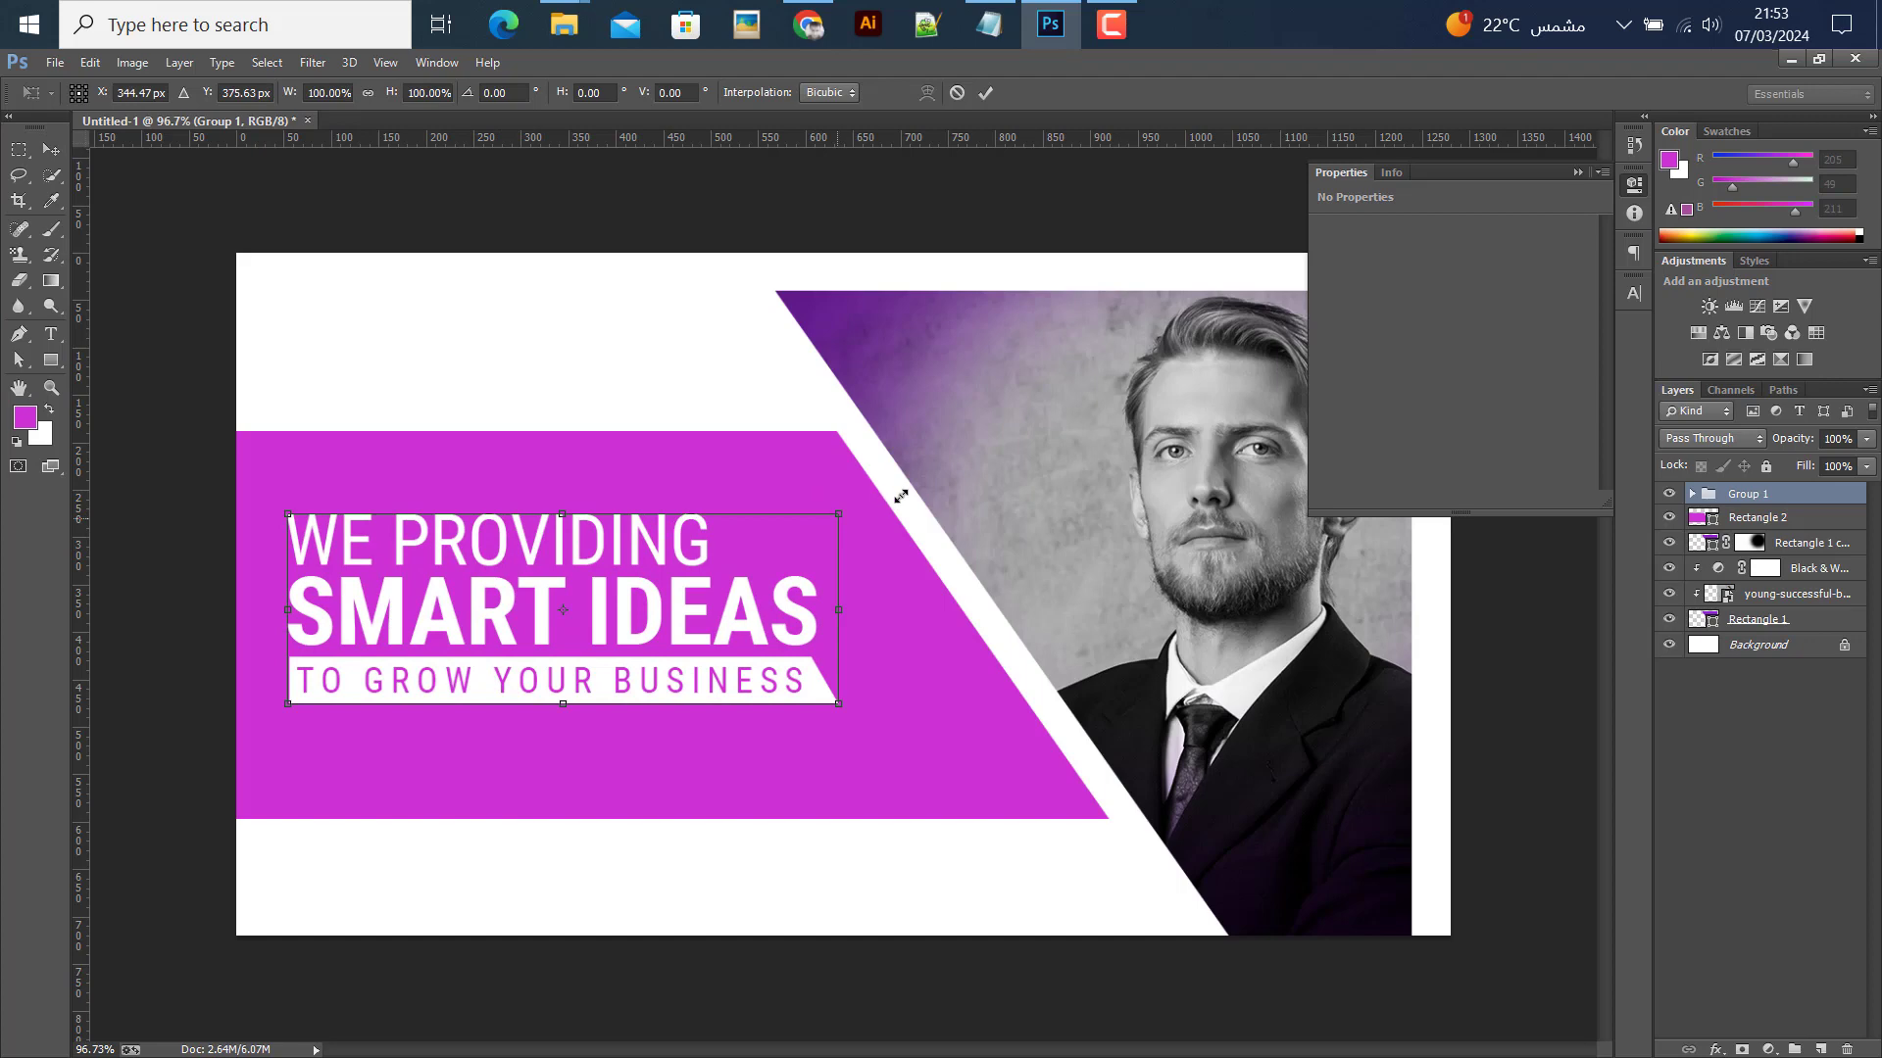
drag(839, 514, 900, 494)
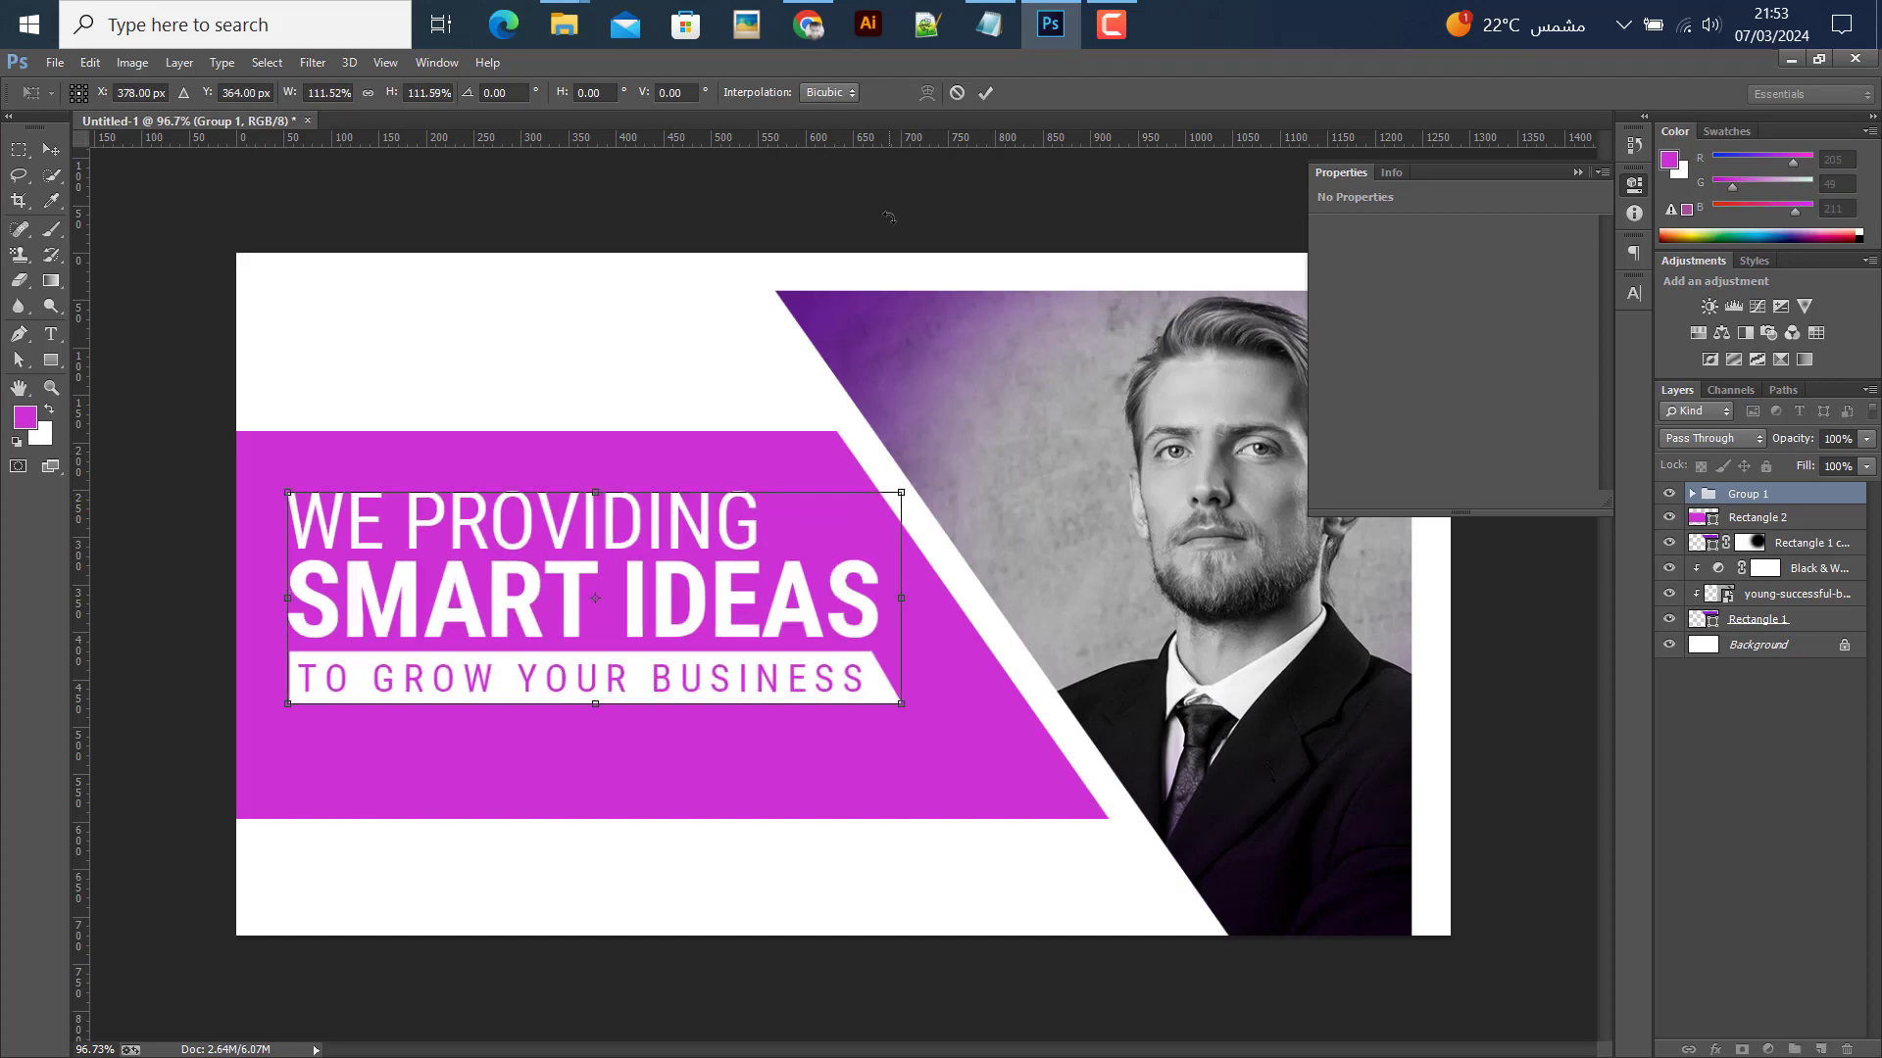
click(984, 92)
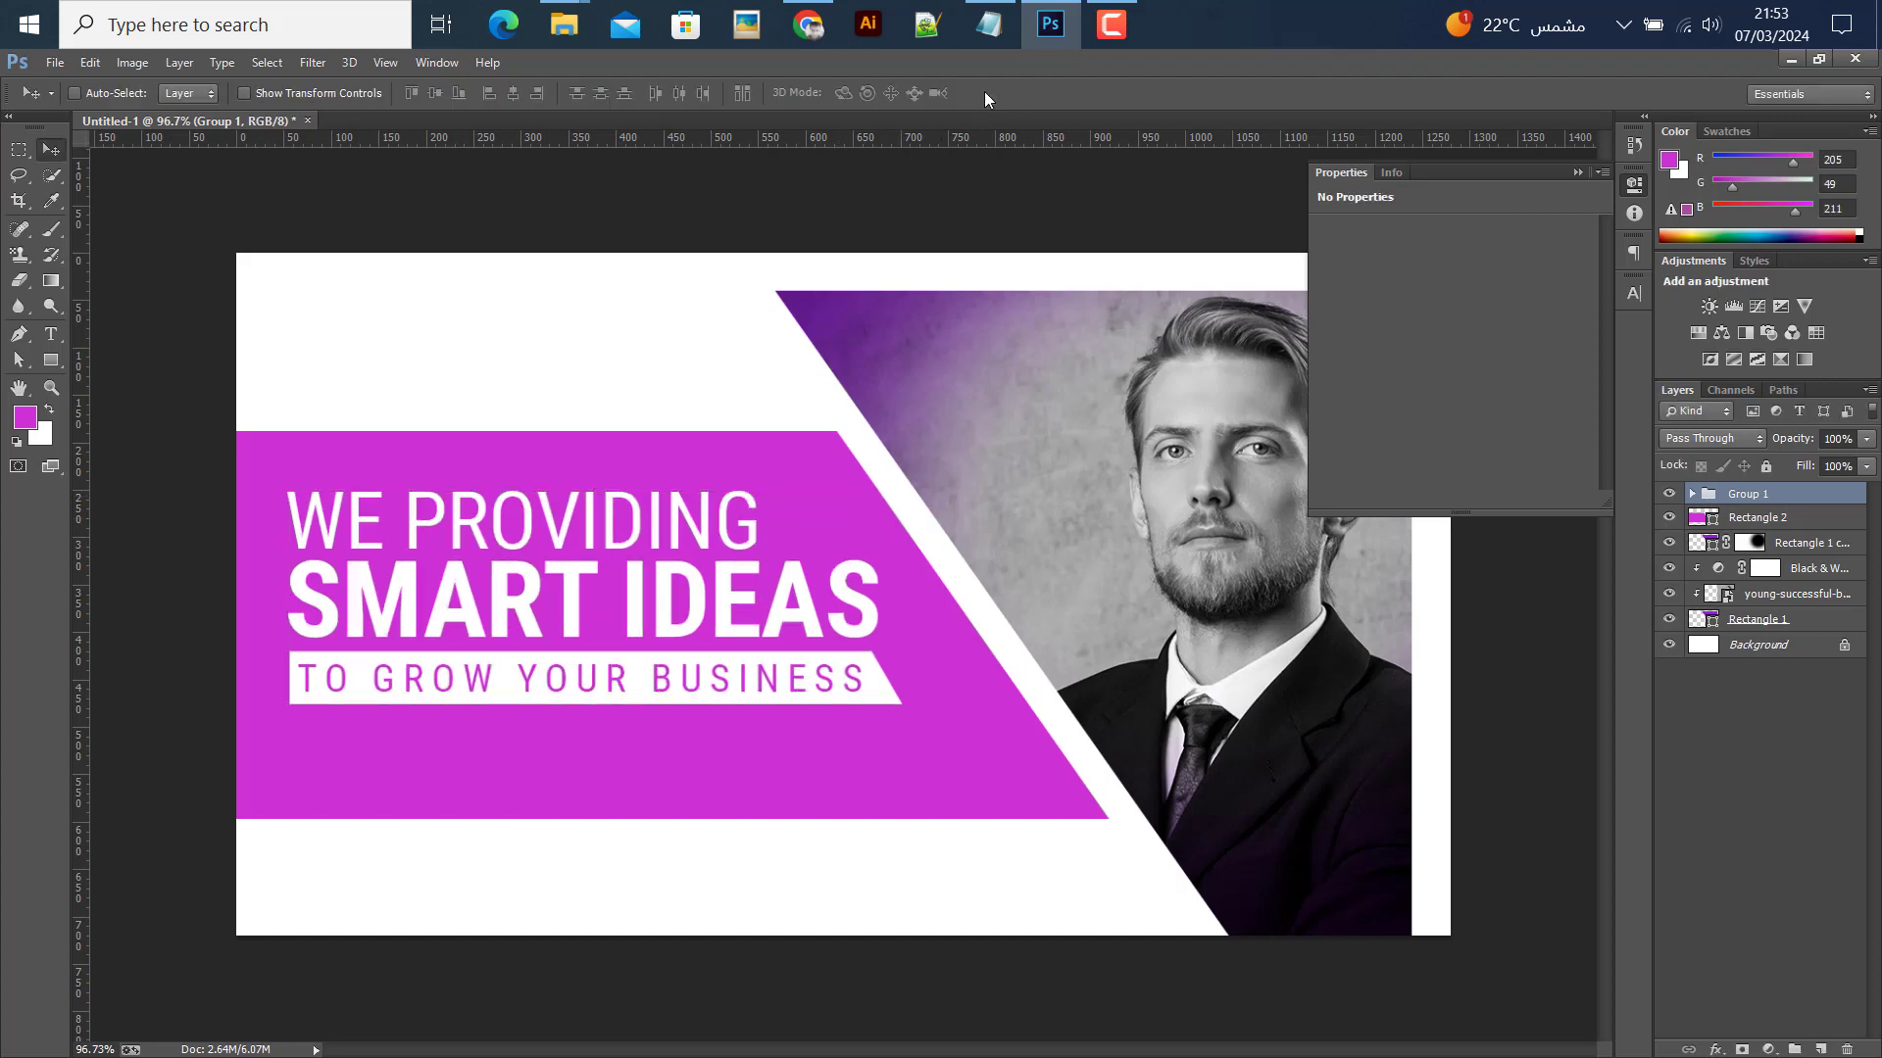
Nudge the enlarged headline group slightly left and down to balance it within the magenta banner
key(shift+Left)
key(shift+Left)
key(shift+Down)
key(shift+Right)
key(Up)
key(Up)
key(Up)
key(Up)
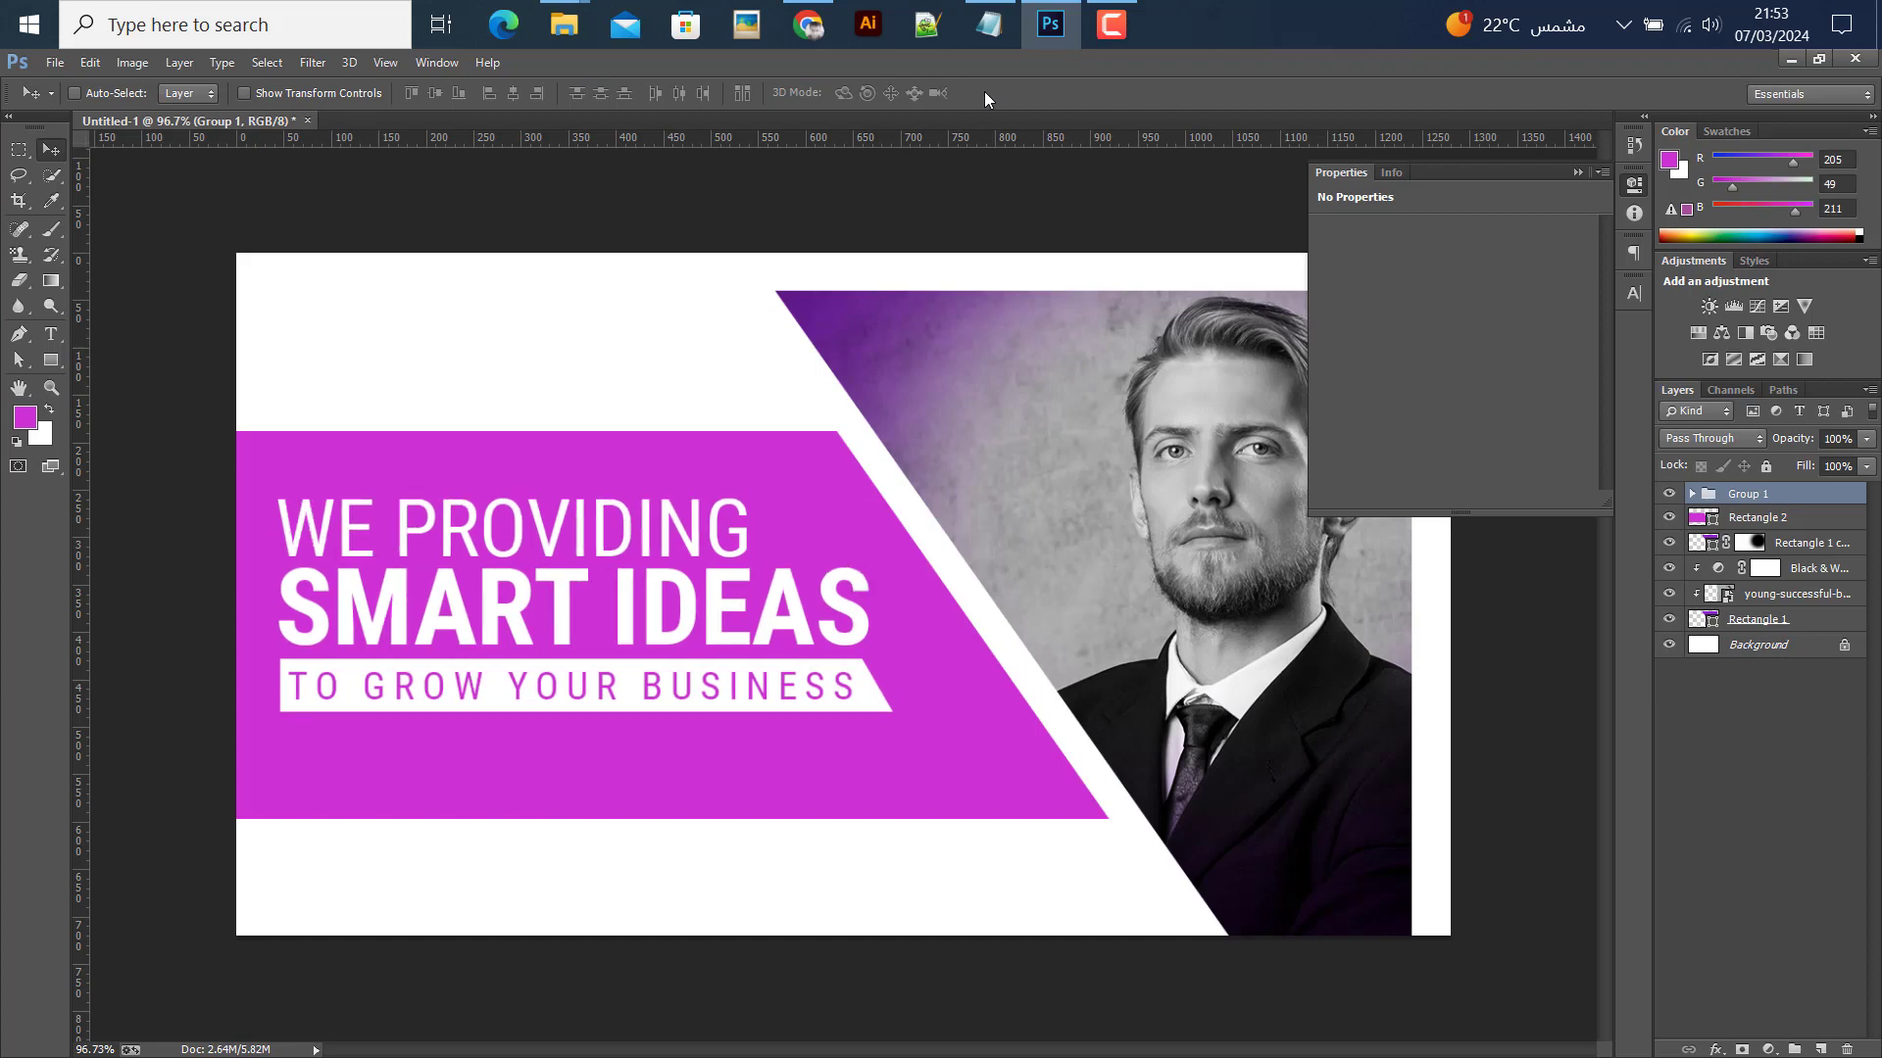
Draw a rounded rectangle about 415 × 89 px across the banner's lower edge, below the tagline
click(51, 360)
click(119, 380)
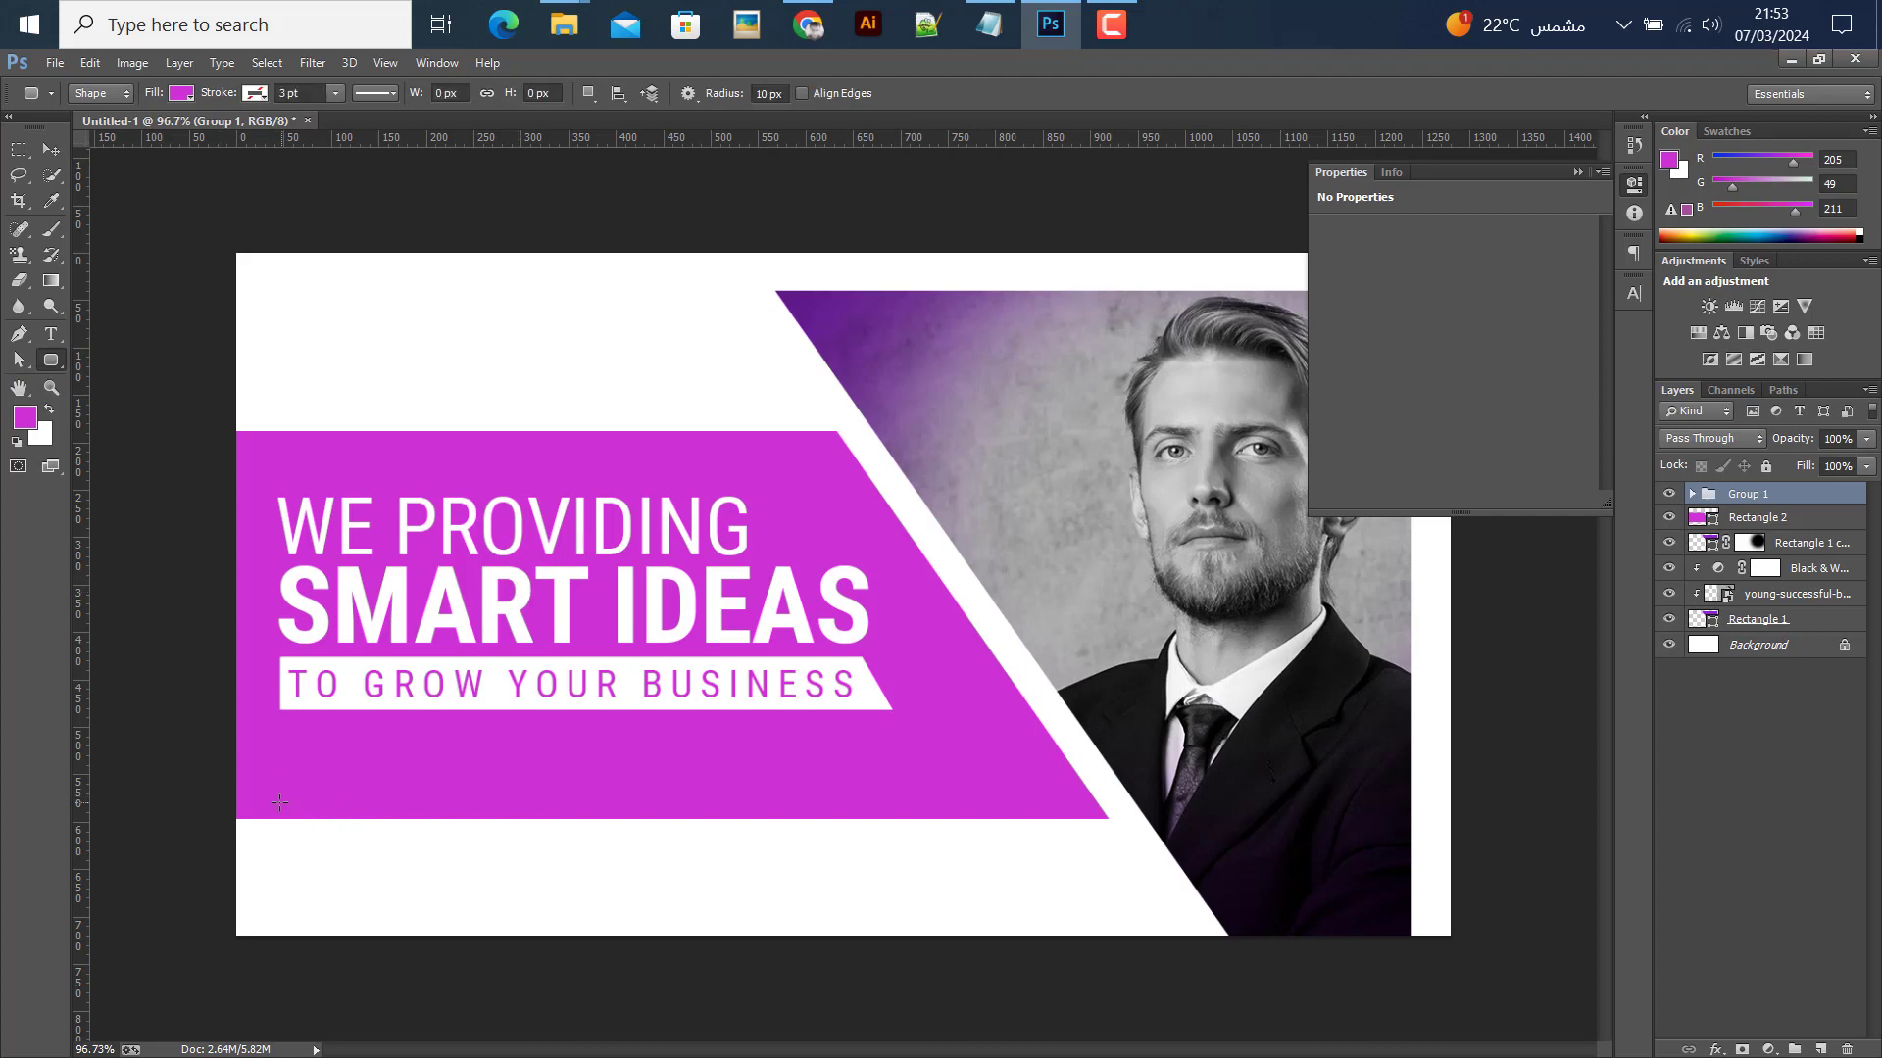
drag(277, 803, 669, 884)
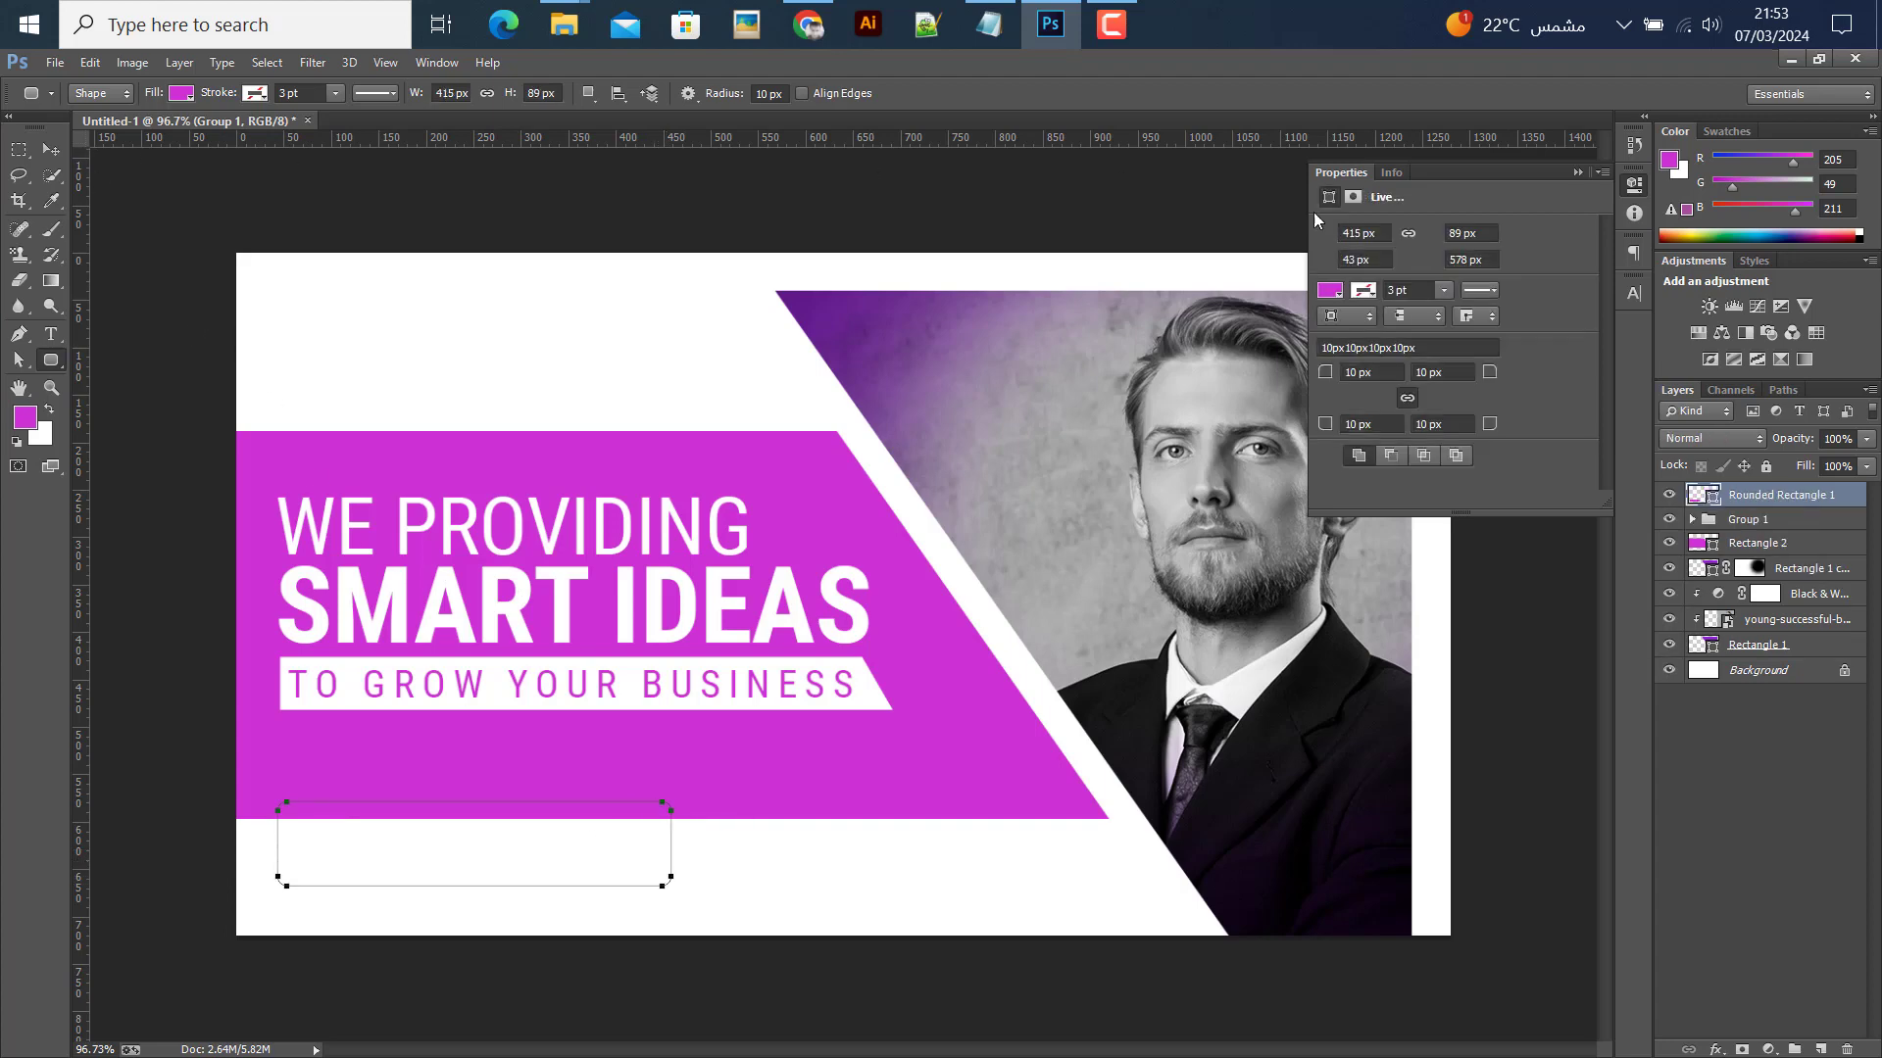
Set the rounded rectangle's corner radii to 200 px and move it up so it straddles the banner's lower edge
double_click(1356, 370)
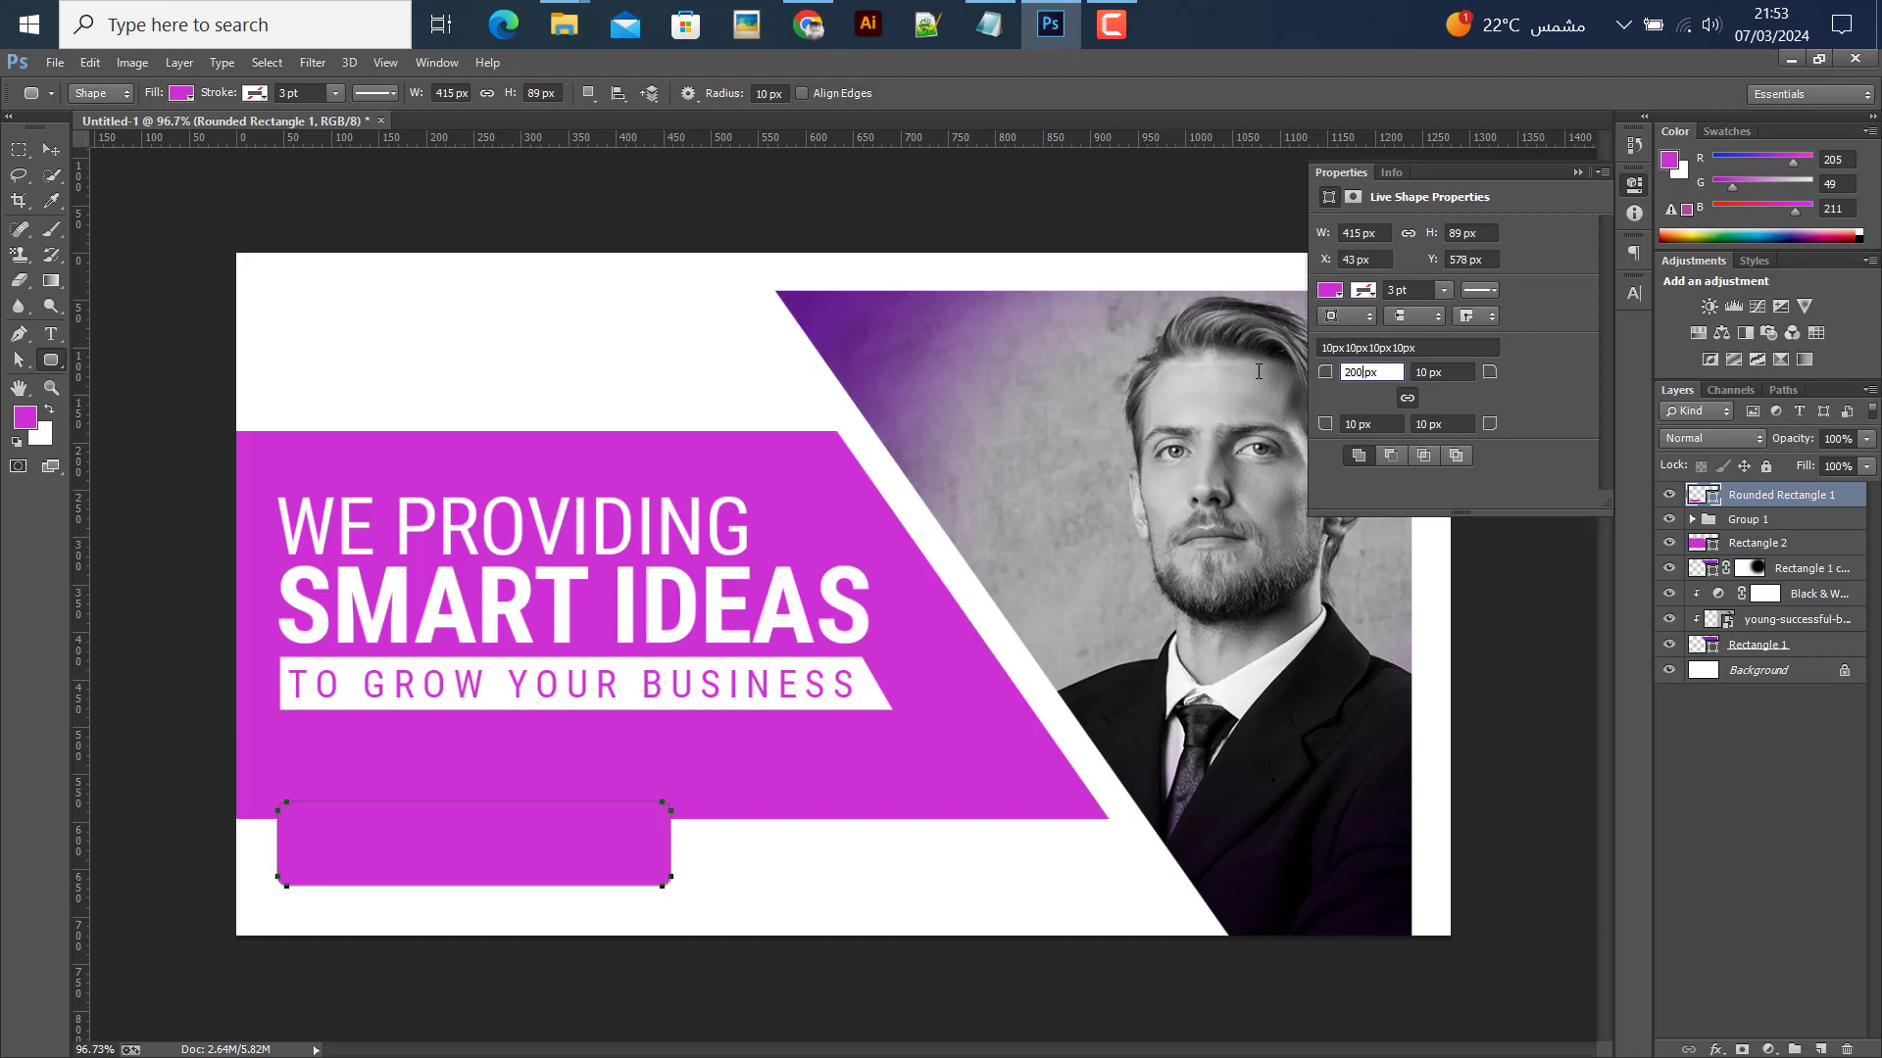
key(Return)
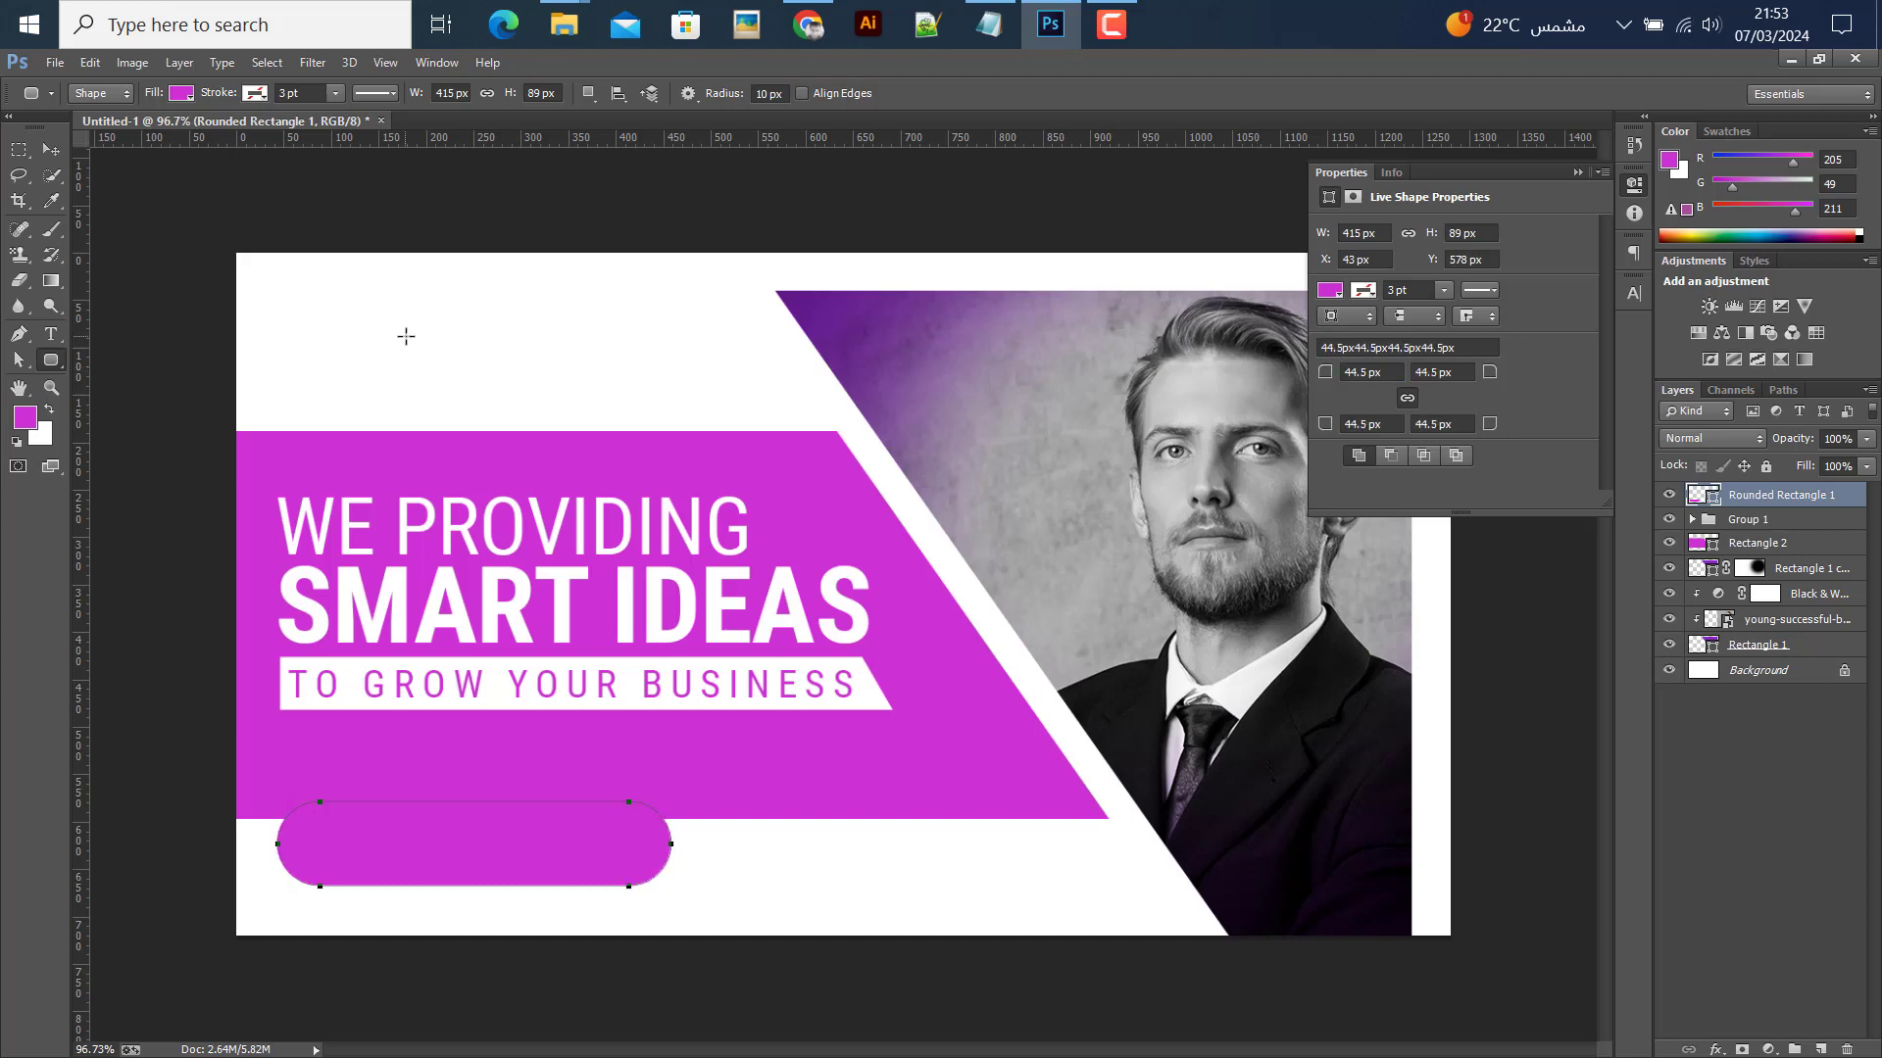
click(51, 149)
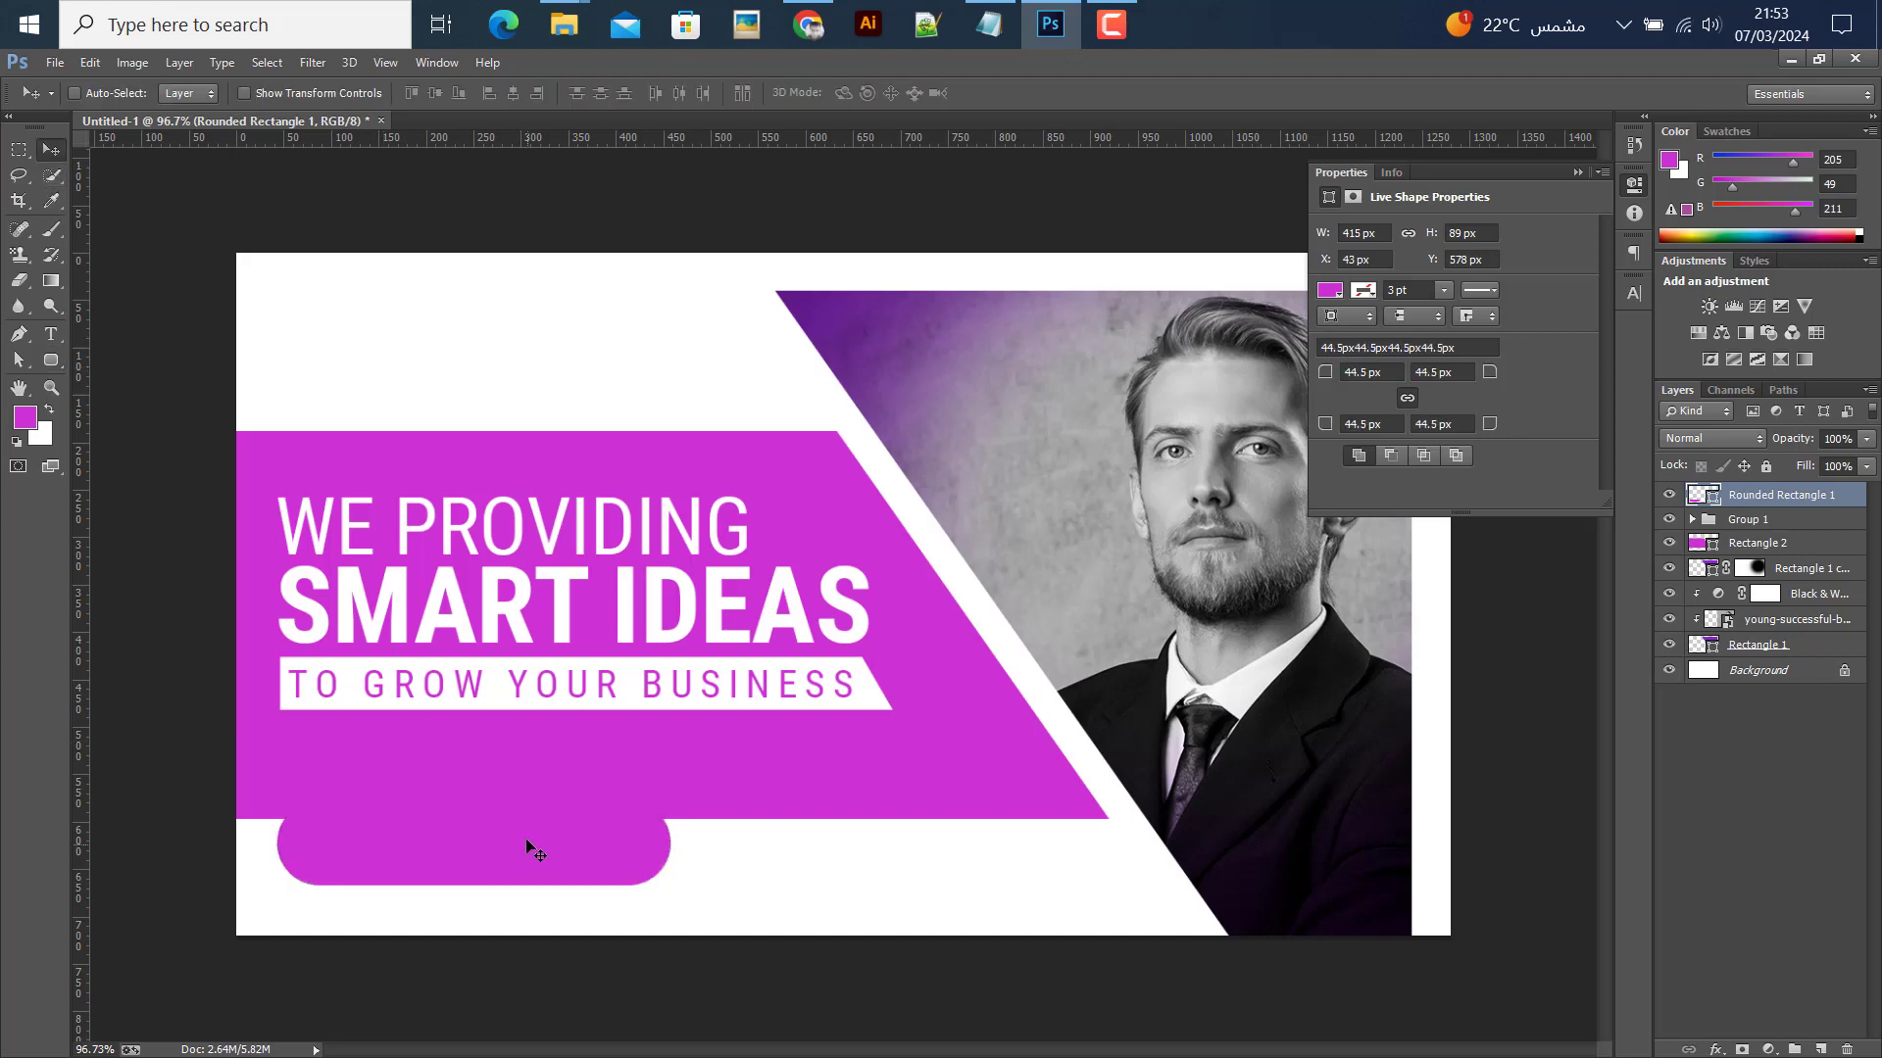
drag(516, 805, 519, 814)
Give the pill shape a magenta stroke and a white fill (ffffff)
click(50, 360)
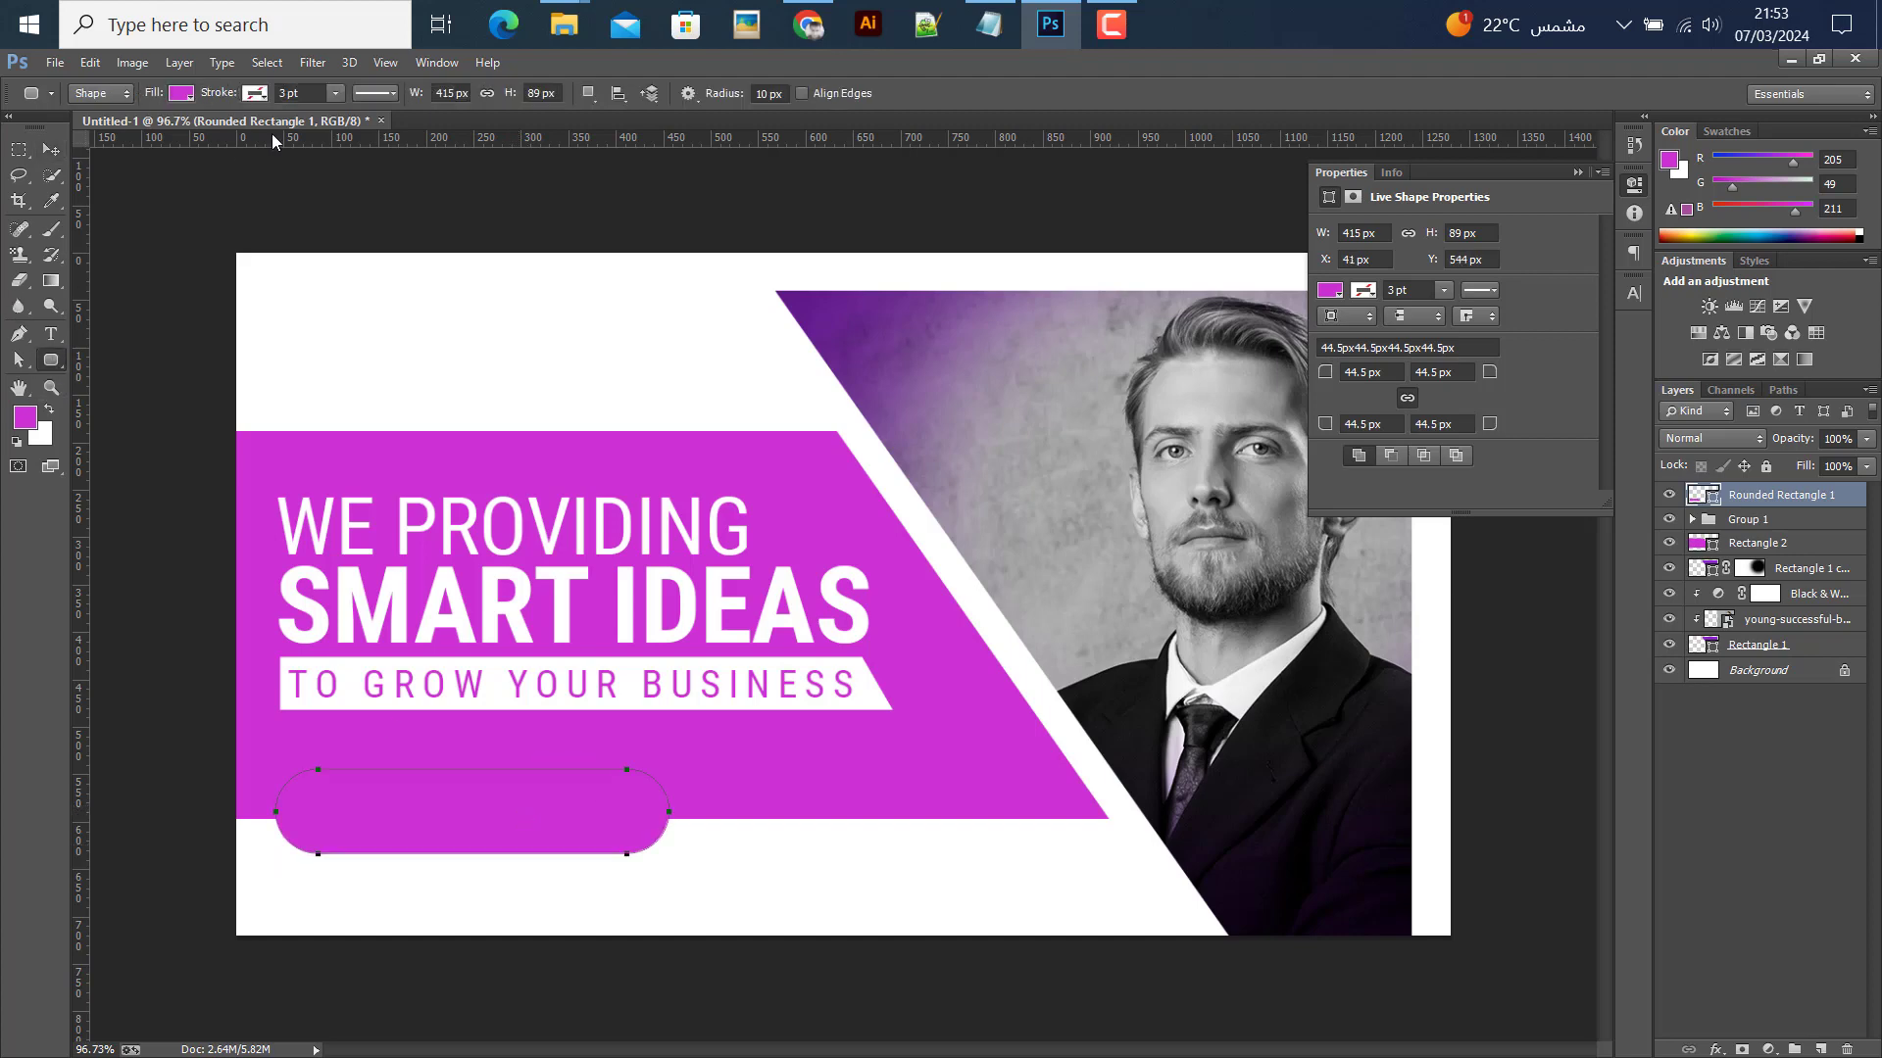
click(261, 96)
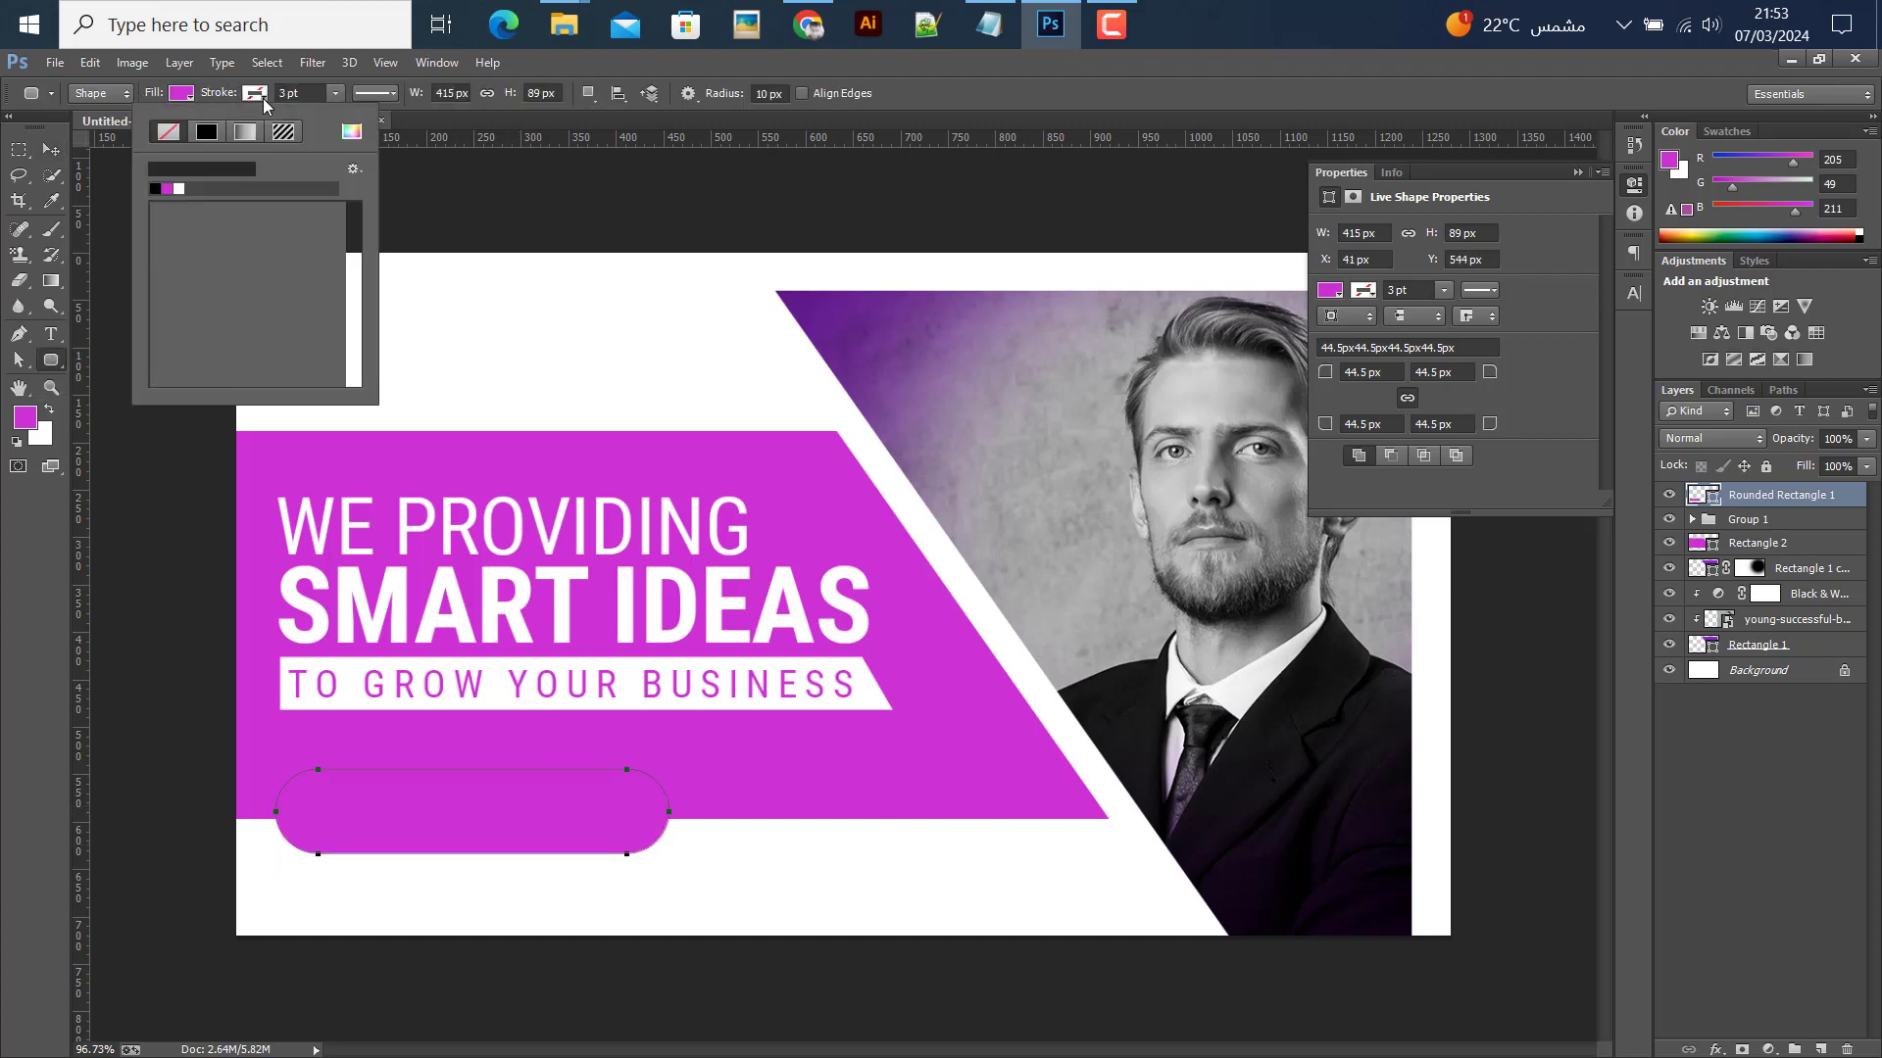
click(351, 133)
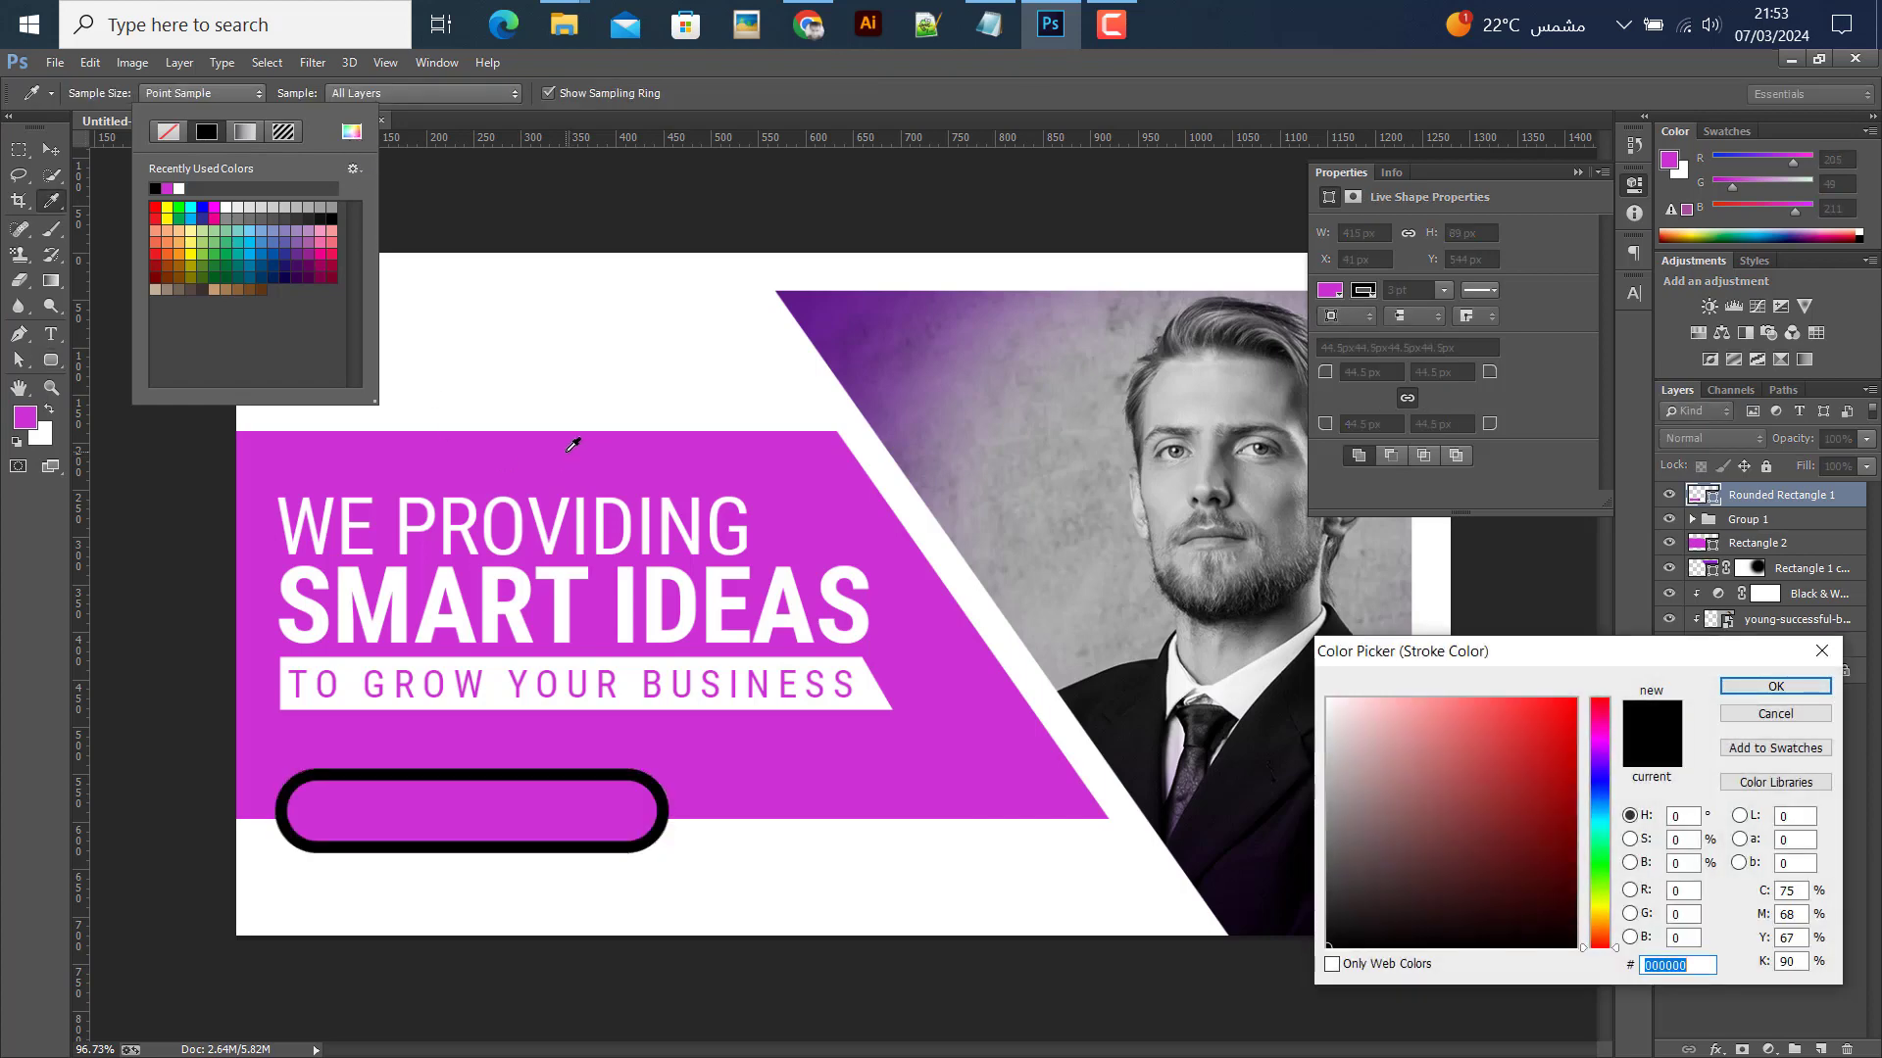
click(1740, 692)
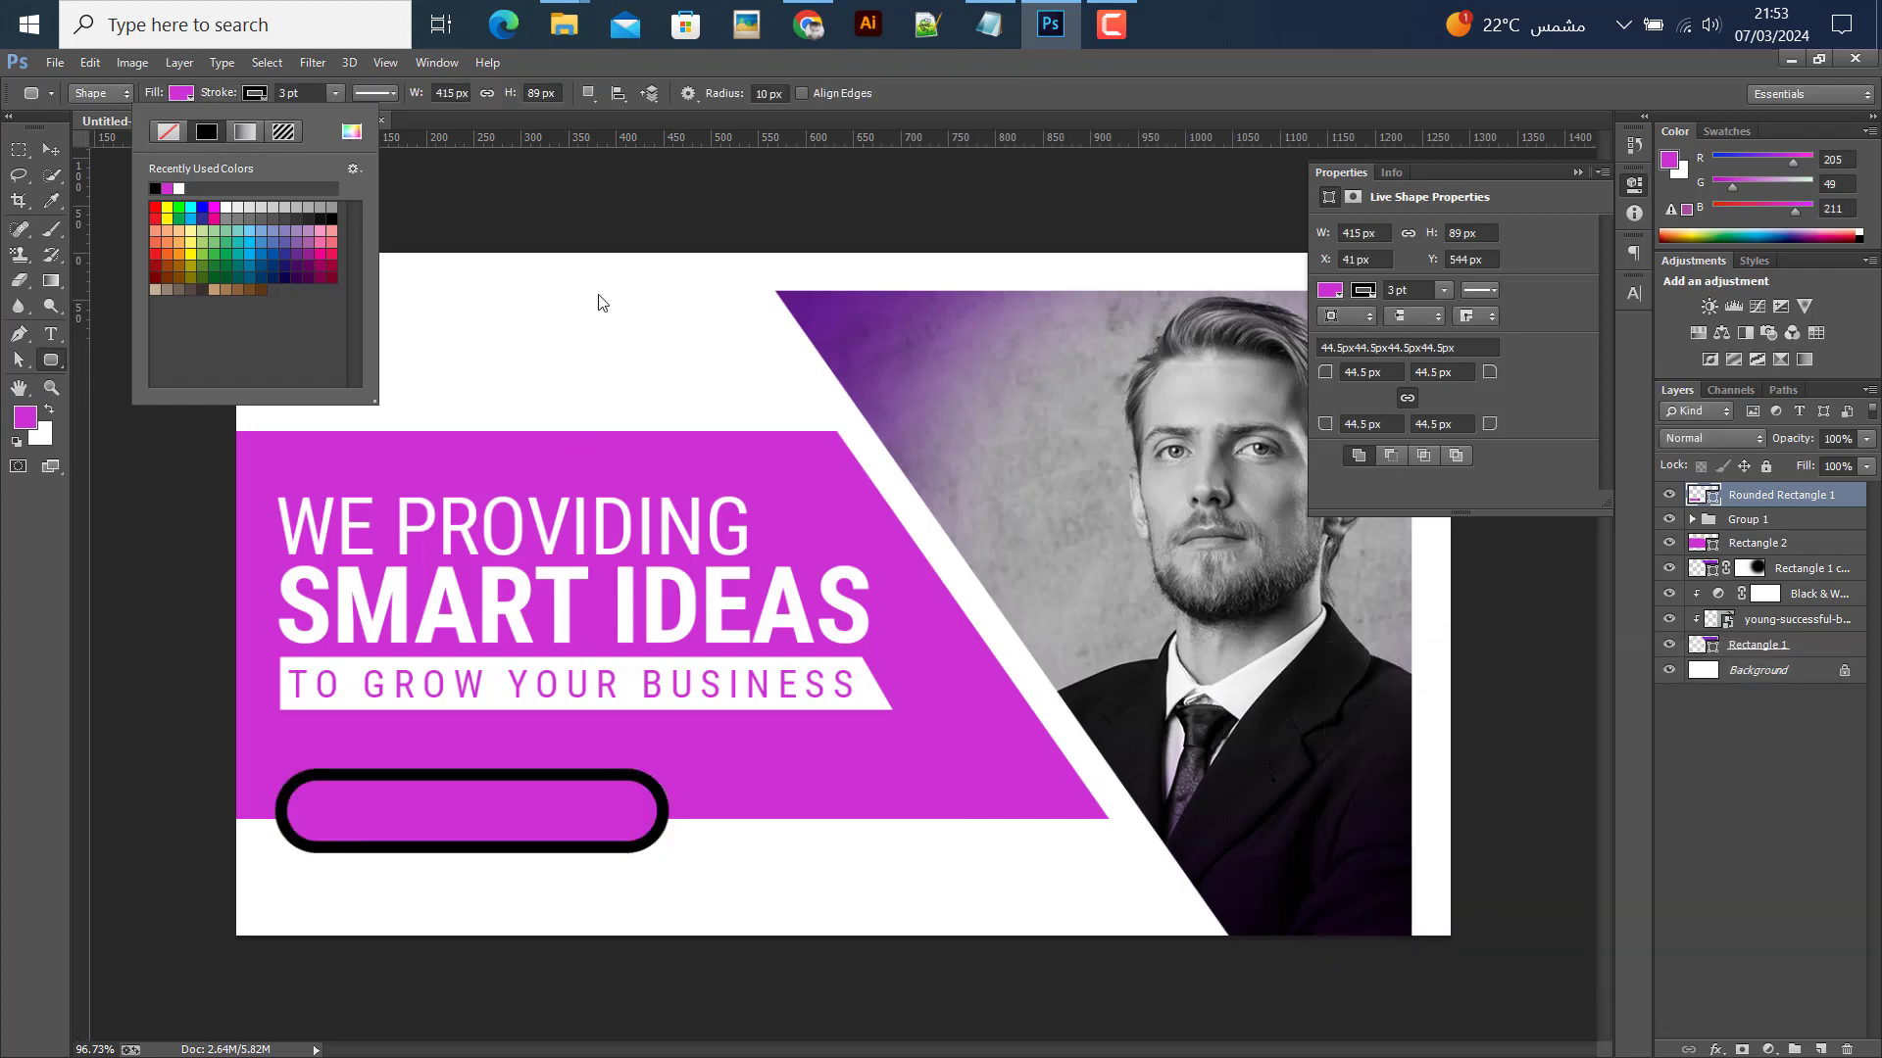
click(1695, 491)
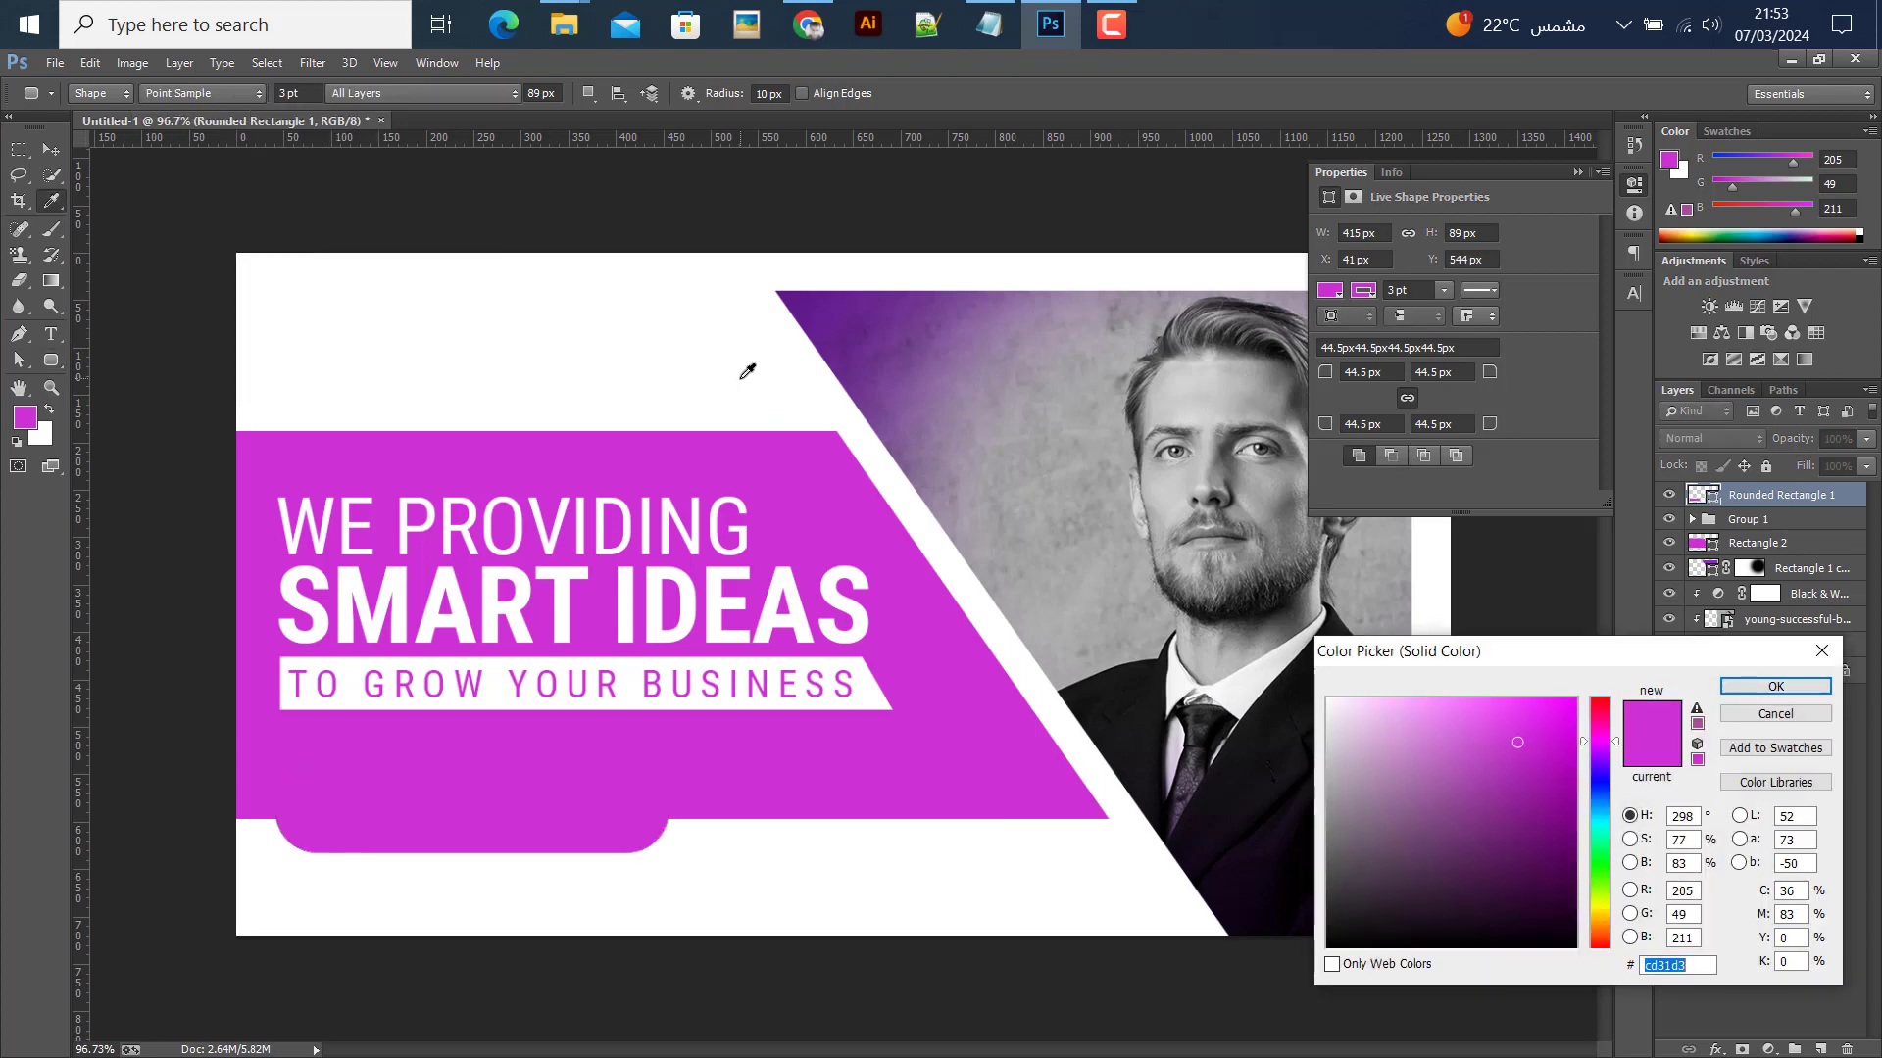
text(ffffff)
click(1772, 689)
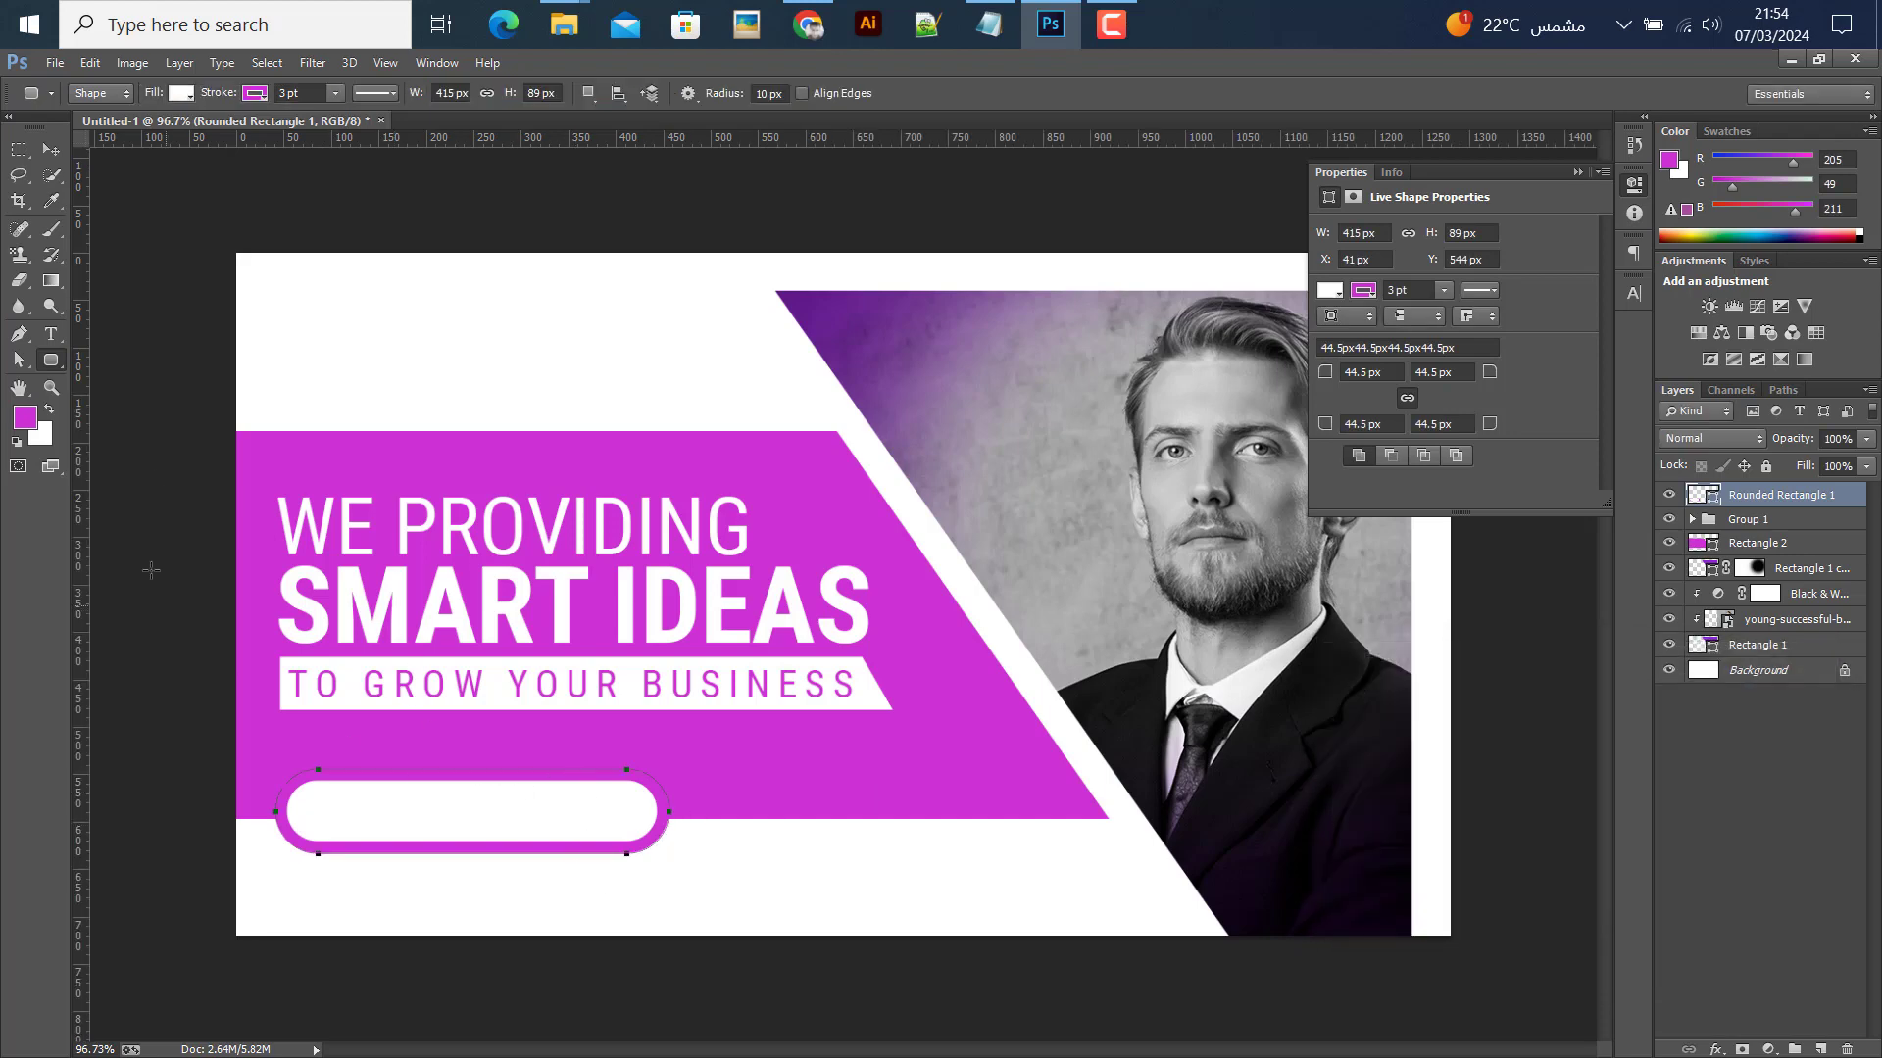
Reduce the pill shape's stroke width to 1.5 pt
double_click(284, 93)
key(Return)
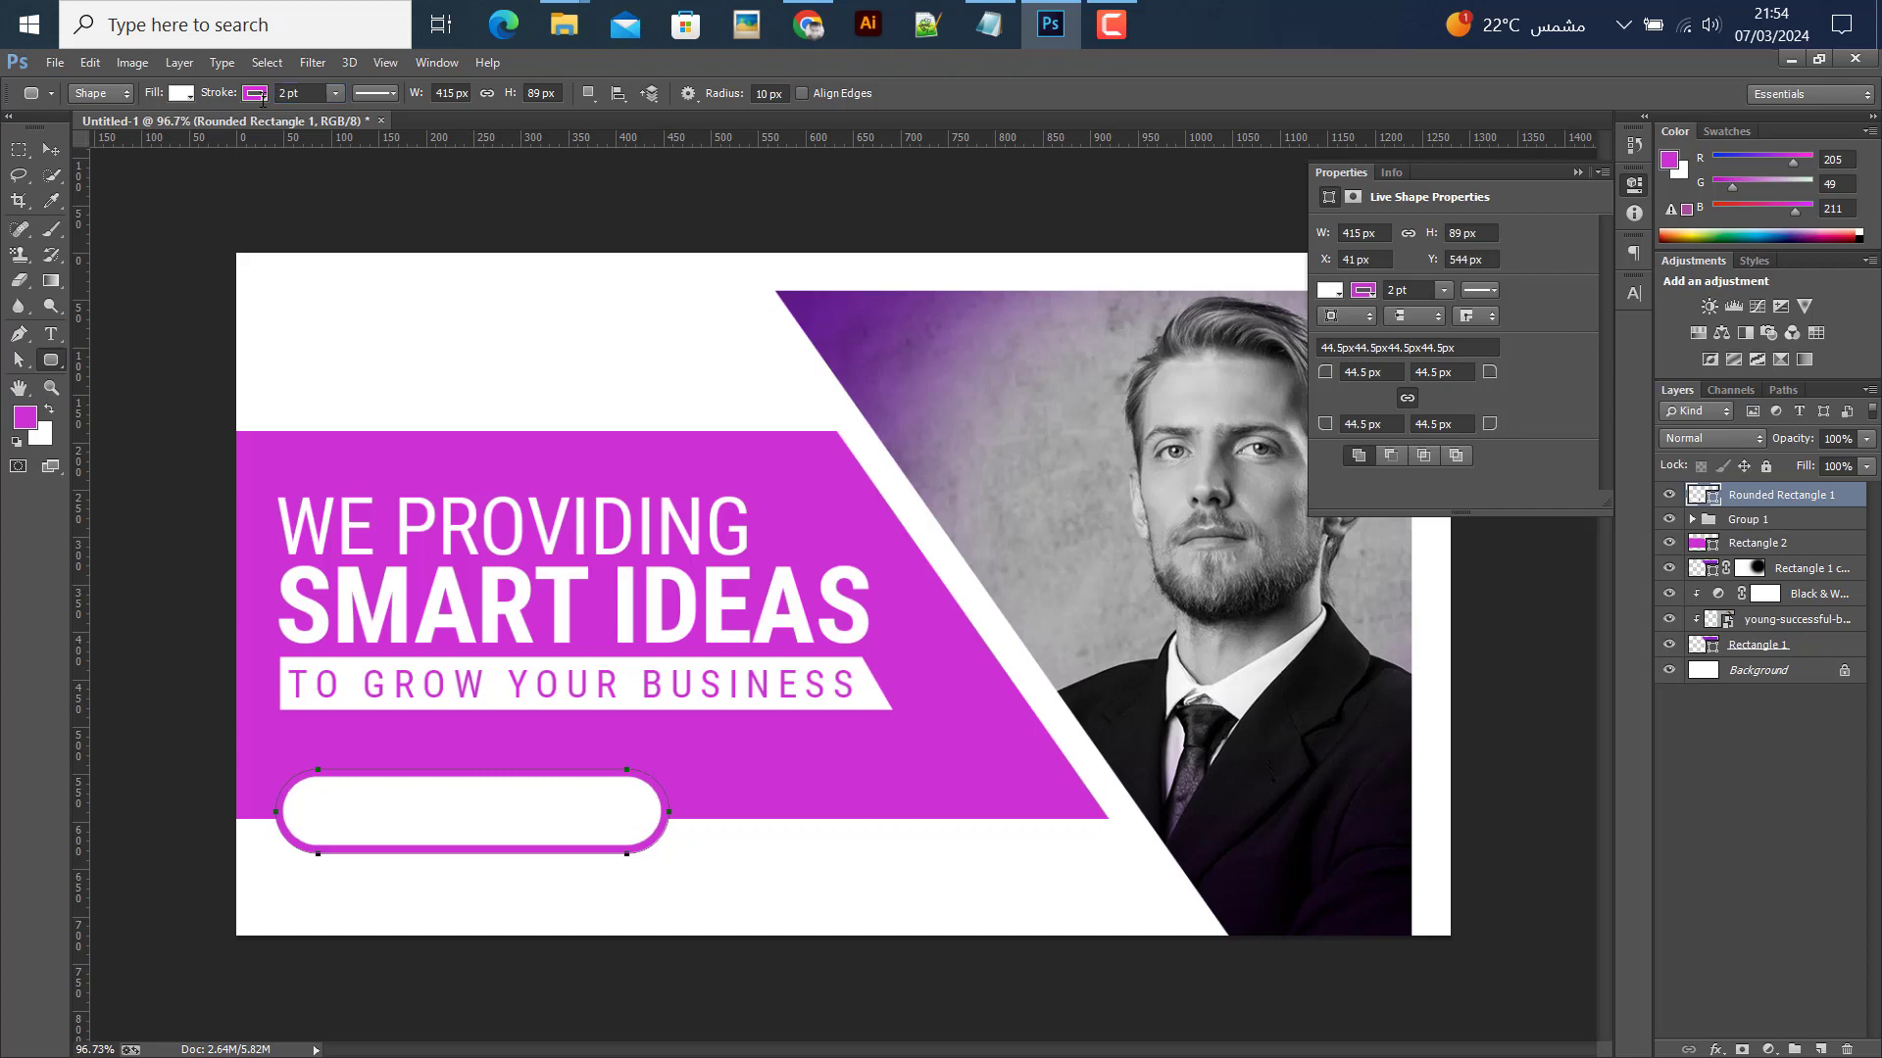
double_click(286, 93)
key(Return)
Nudge the pill shape down and slightly right to X 42 px, Y 551 px
click(51, 149)
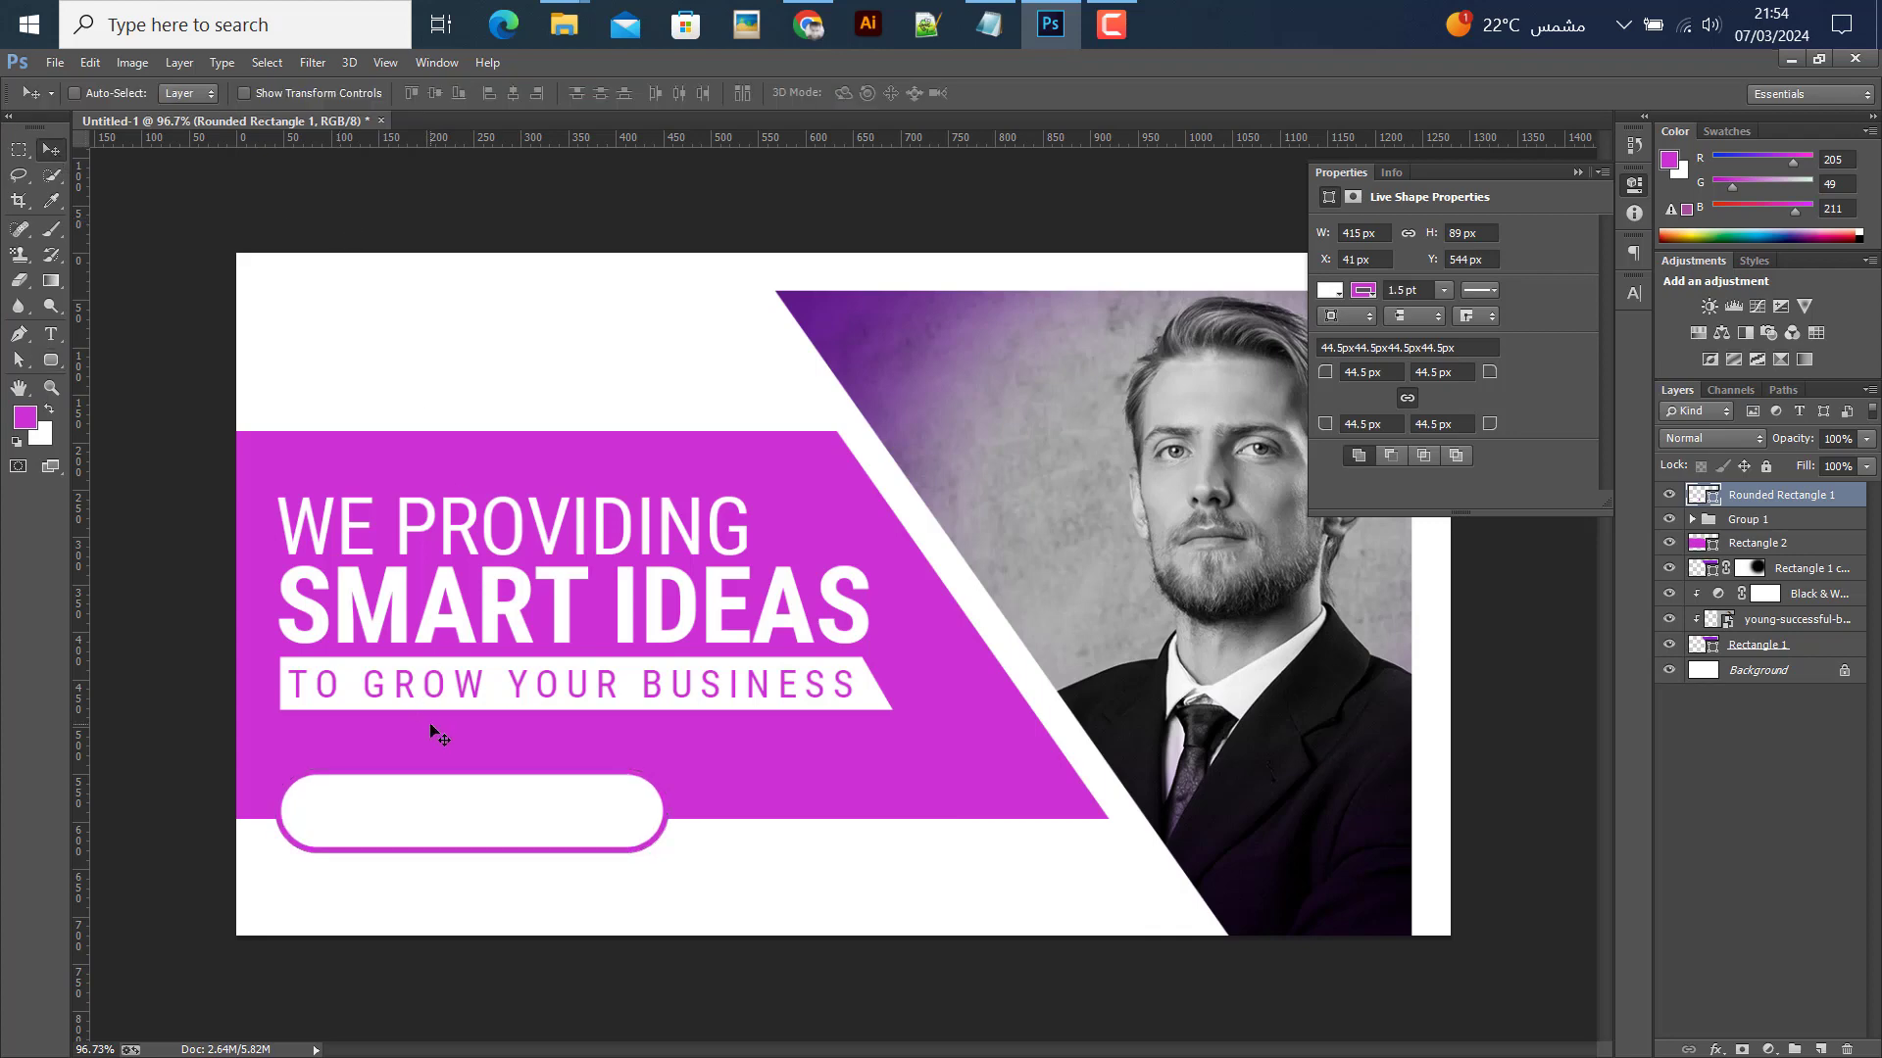
key(Down)
key(Down)
key(Down)
key(Down)
key(Down)
key(Down)
key(Down)
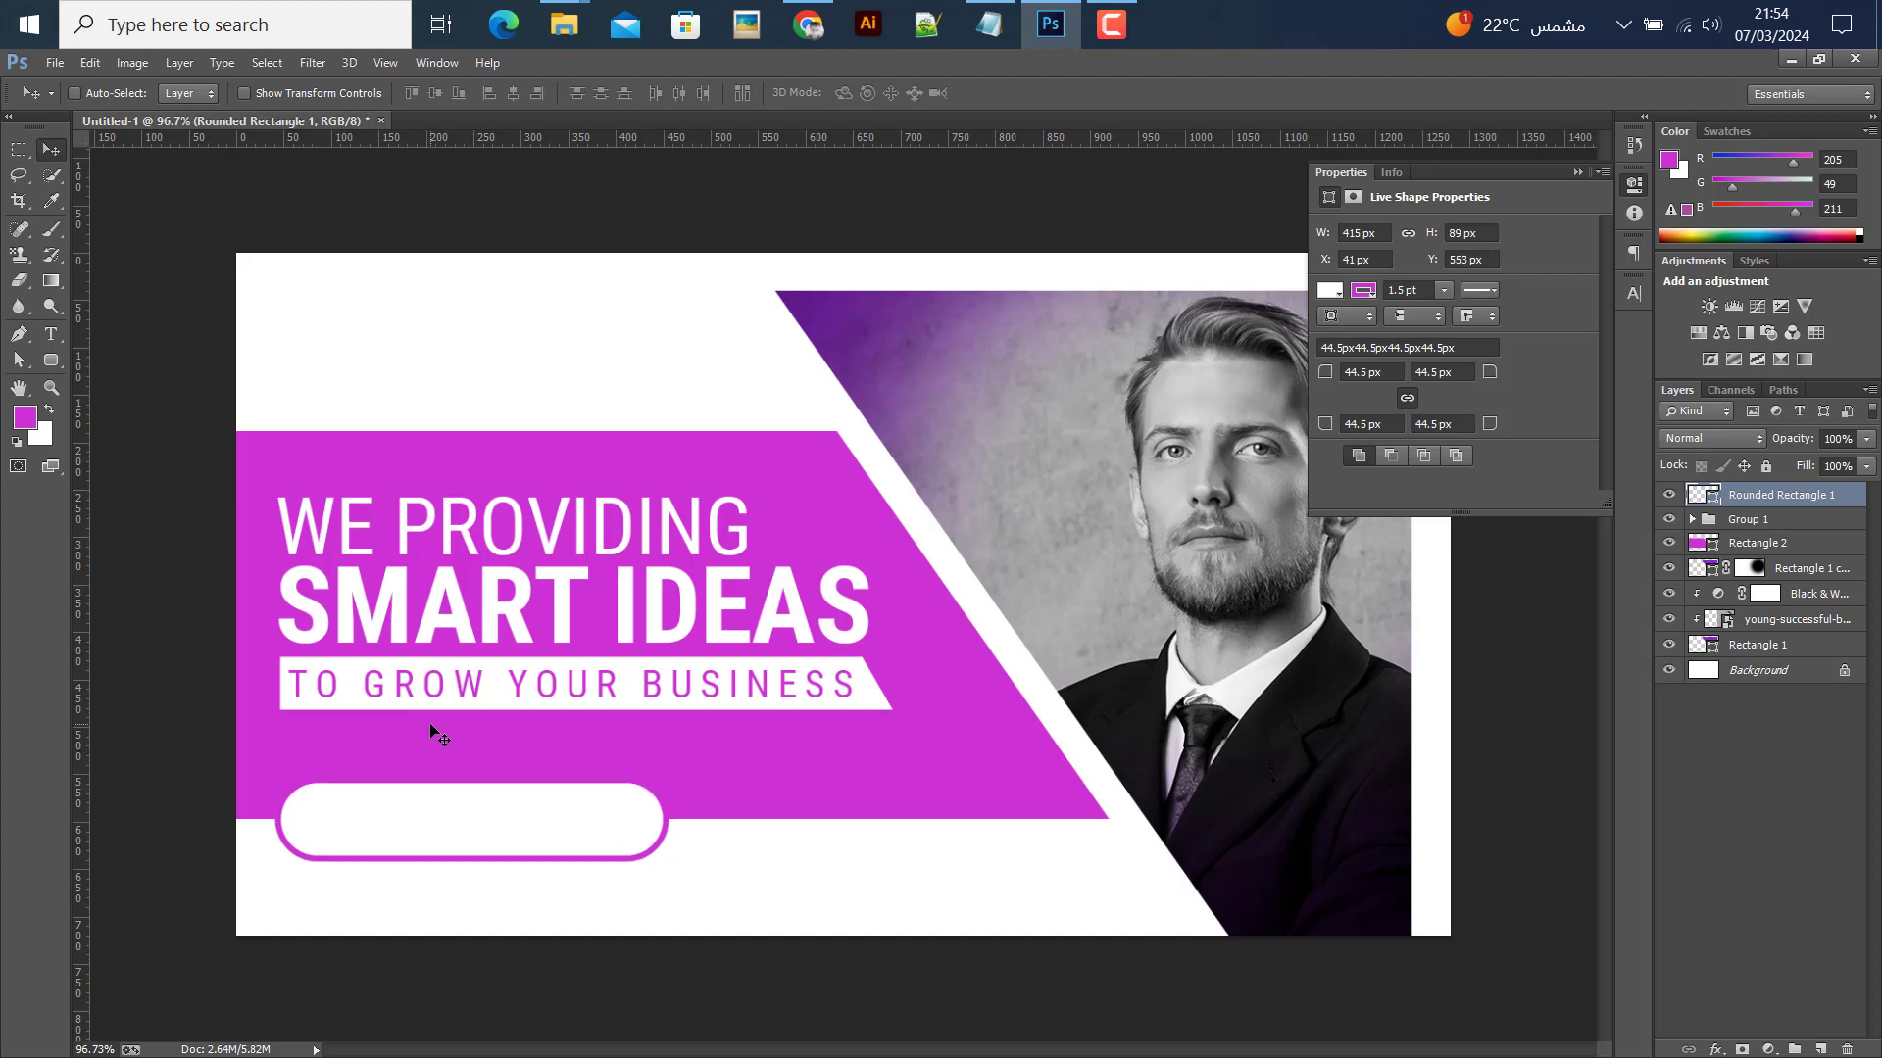
key(Right)
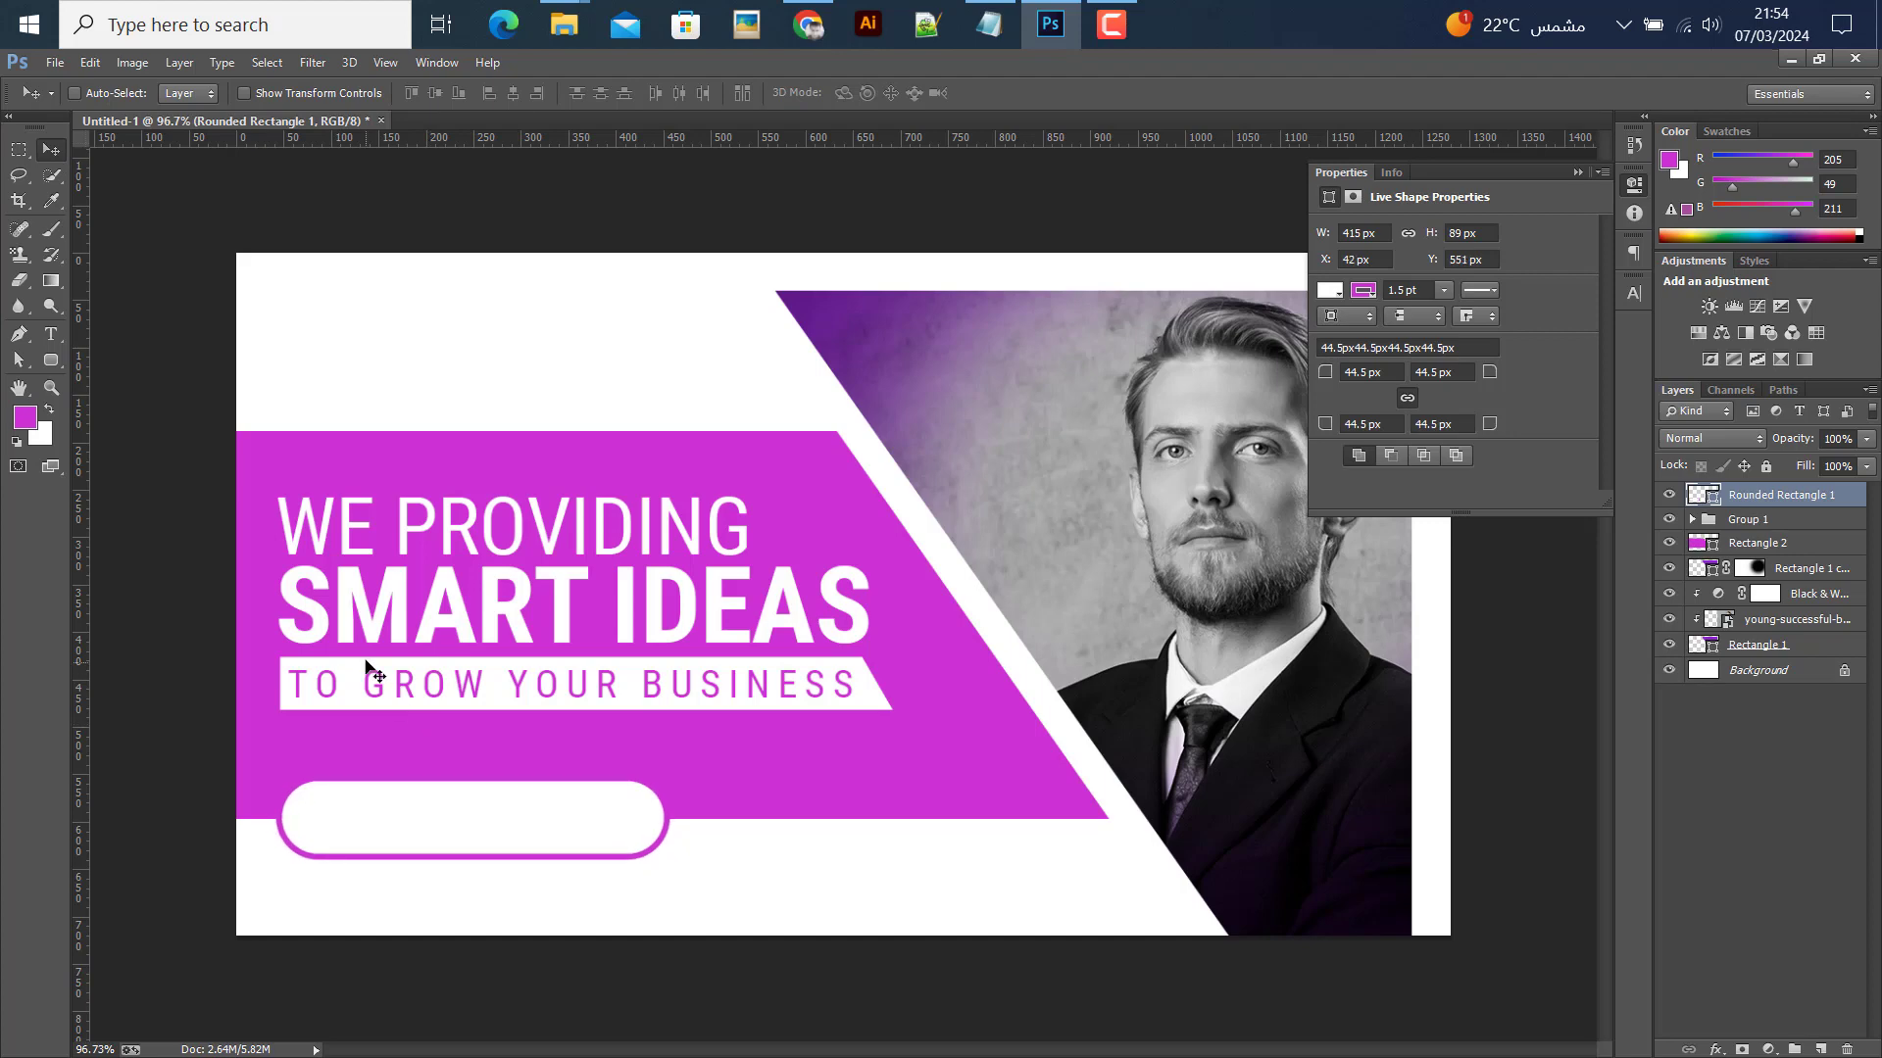
Switch to Notepad, copy the line "subscriber now" and minimise the text file's window
click(990, 29)
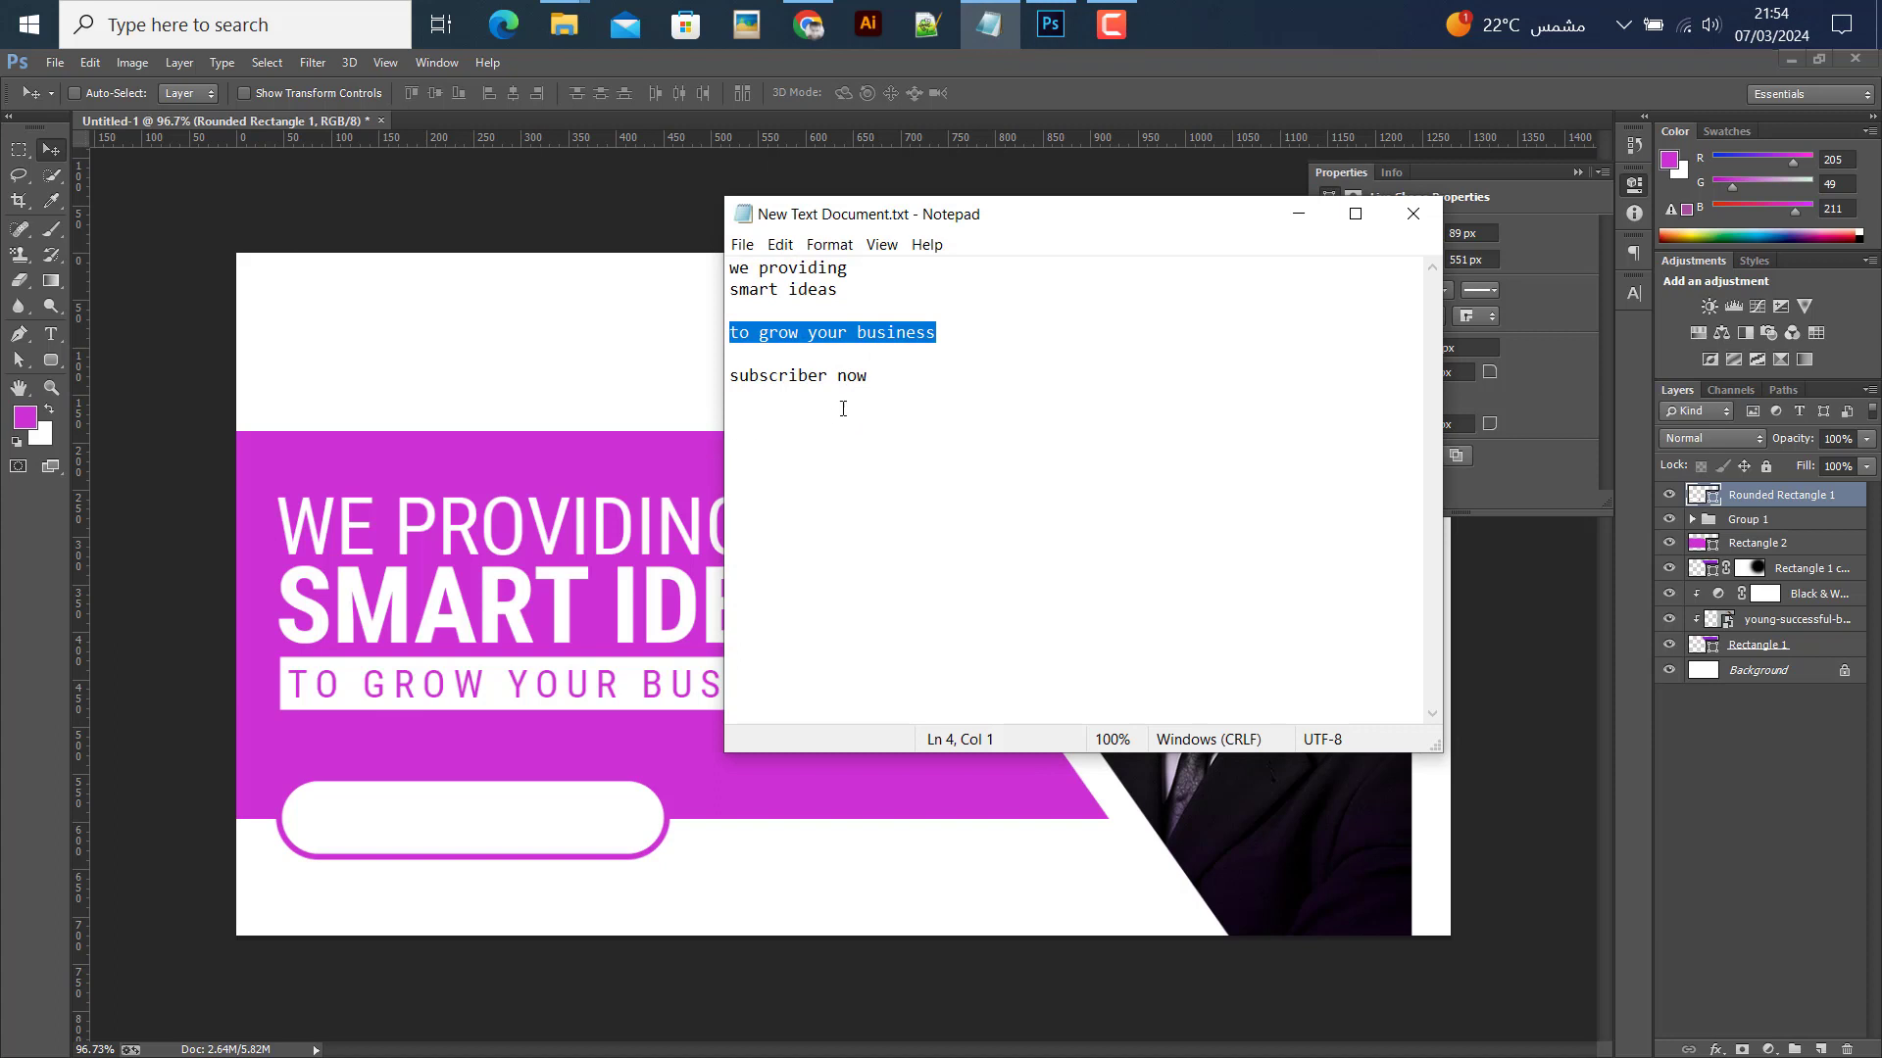
drag(869, 376, 692, 382)
key(ctrl+c)
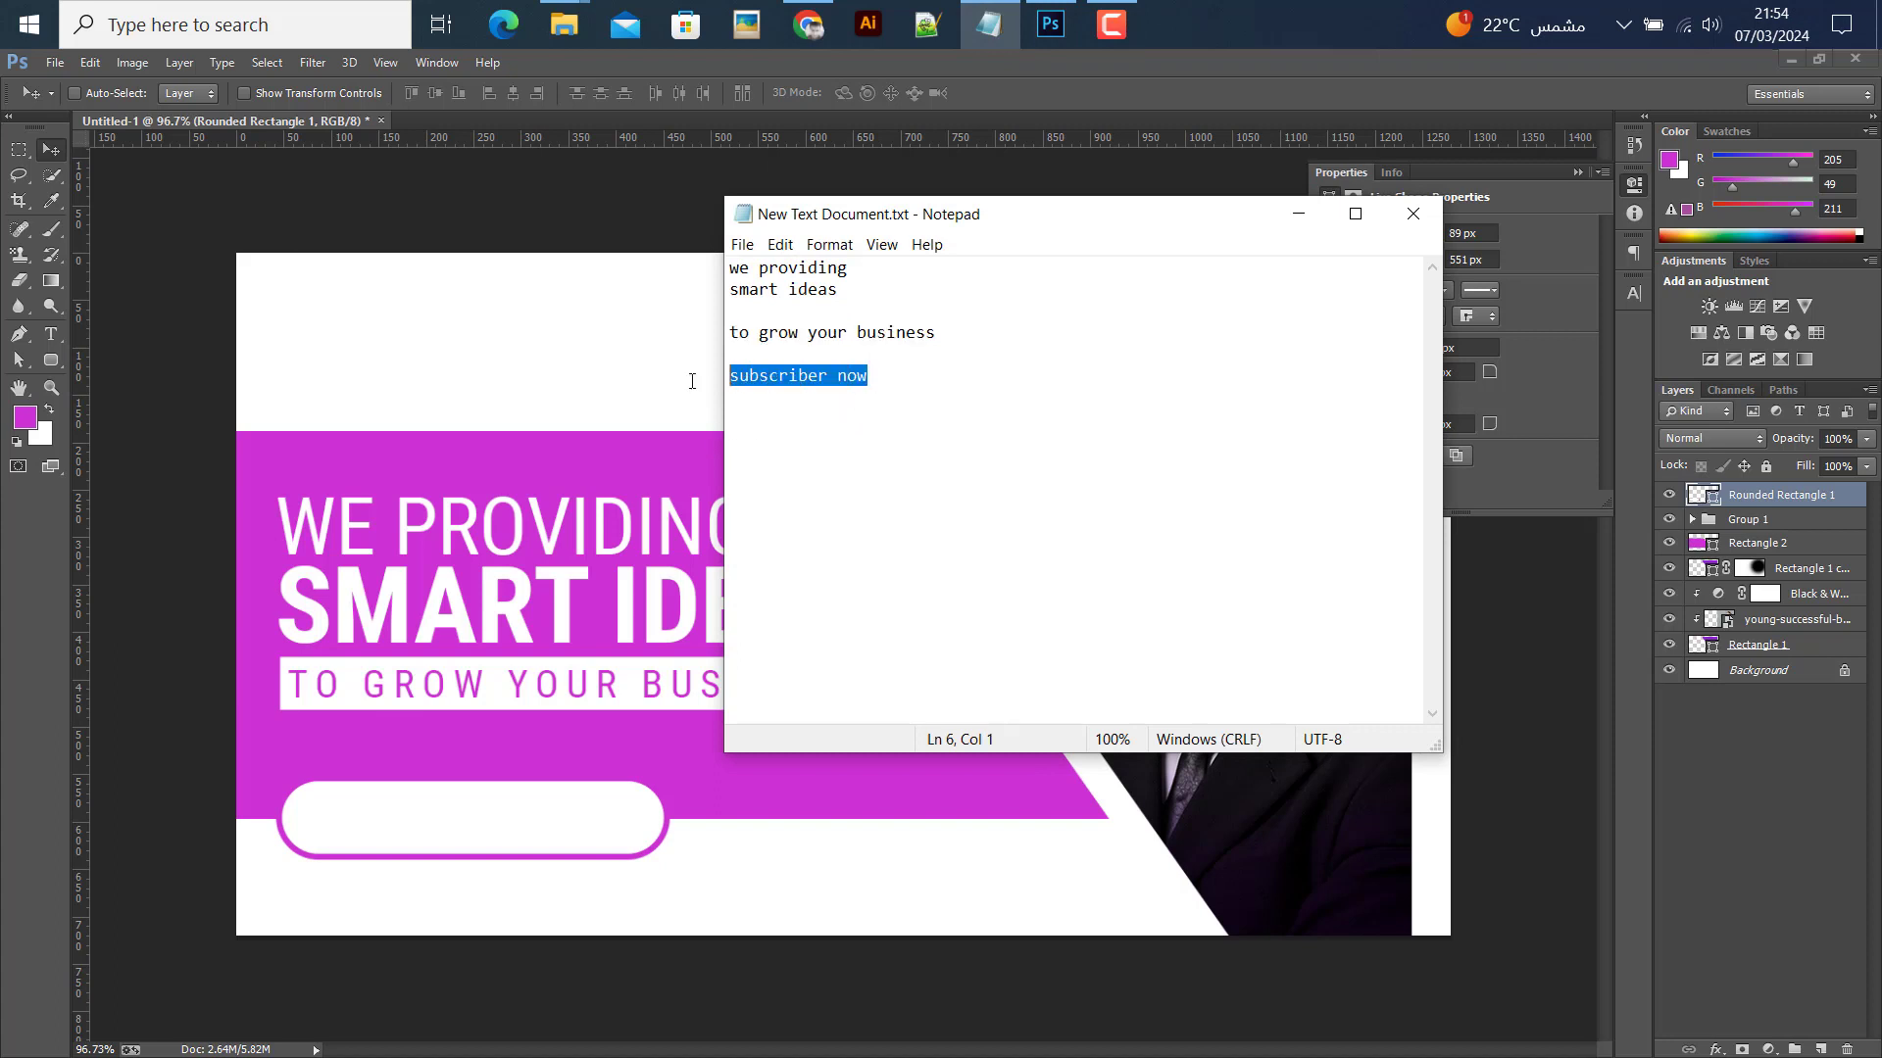
click(1297, 214)
Paste "subscriber now" as a new text layer, recolour it magenta and move it over the white pill
click(52, 333)
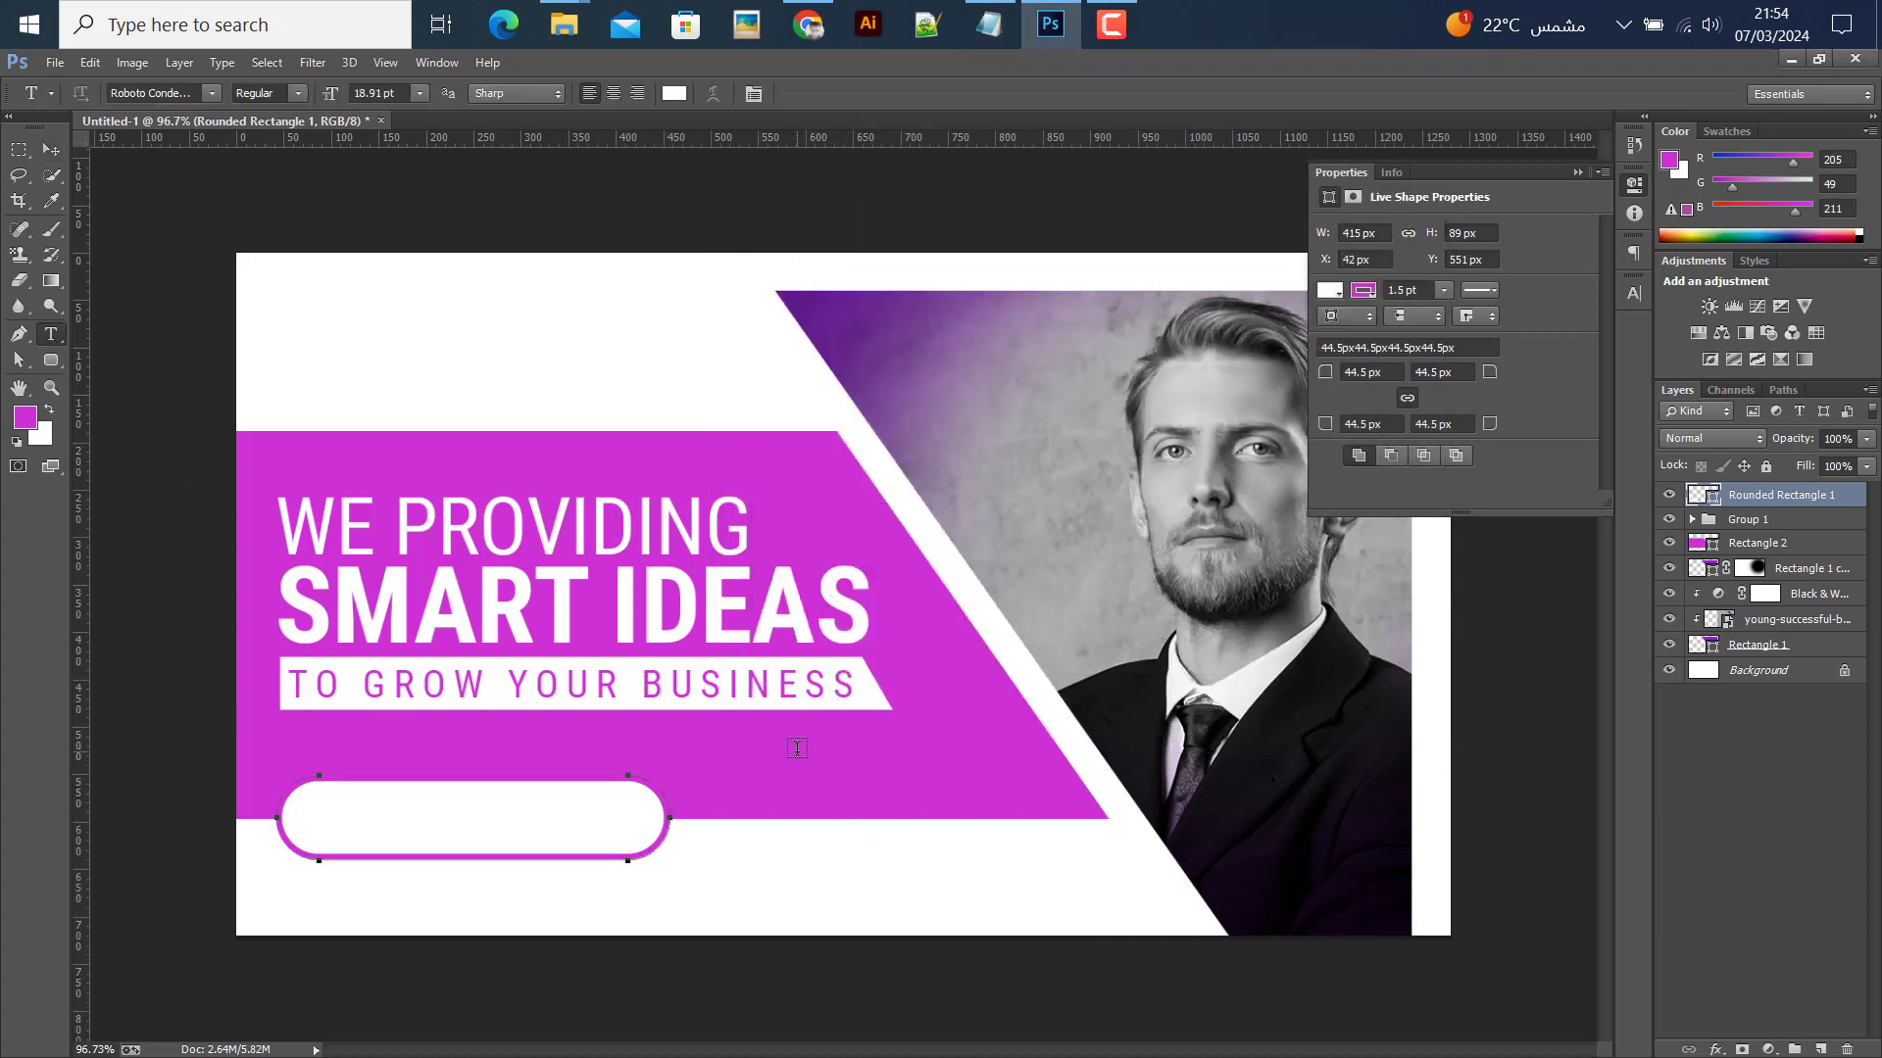
click(803, 796)
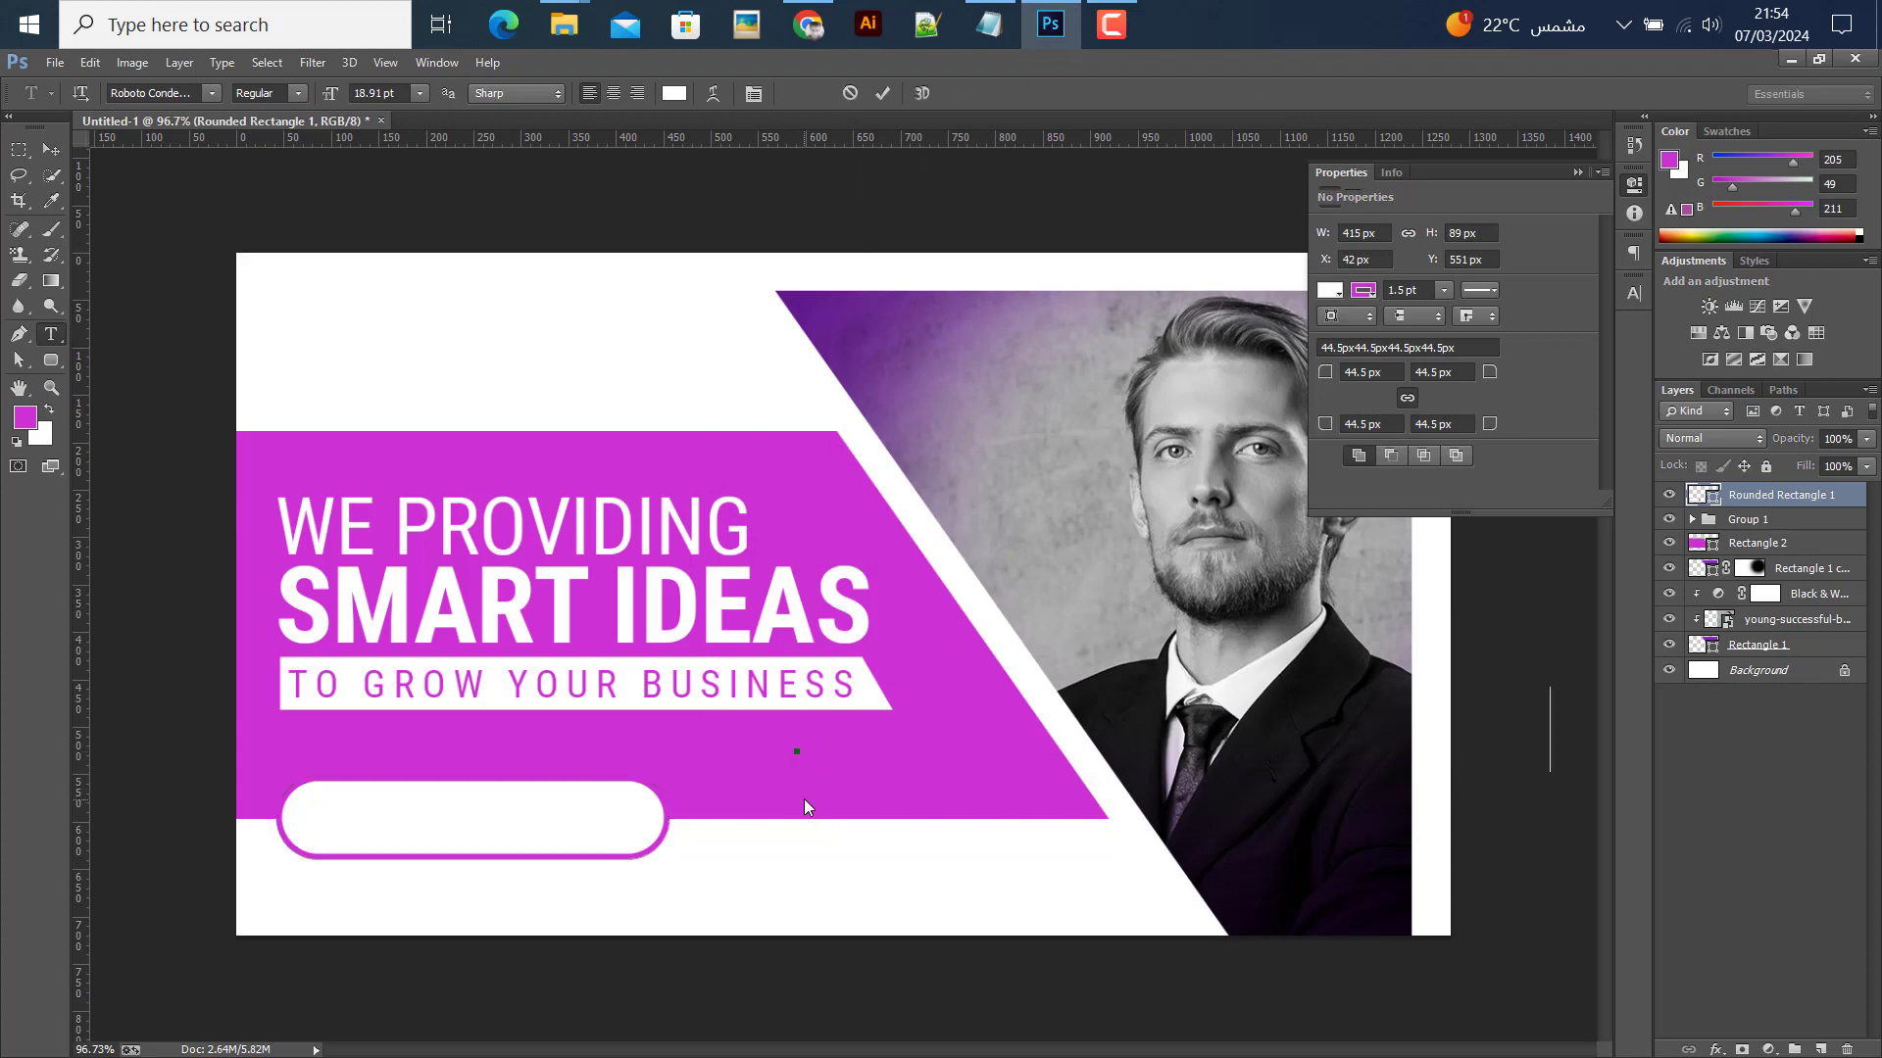
key(ctrl+v)
key(ctrl+Return)
key(v)
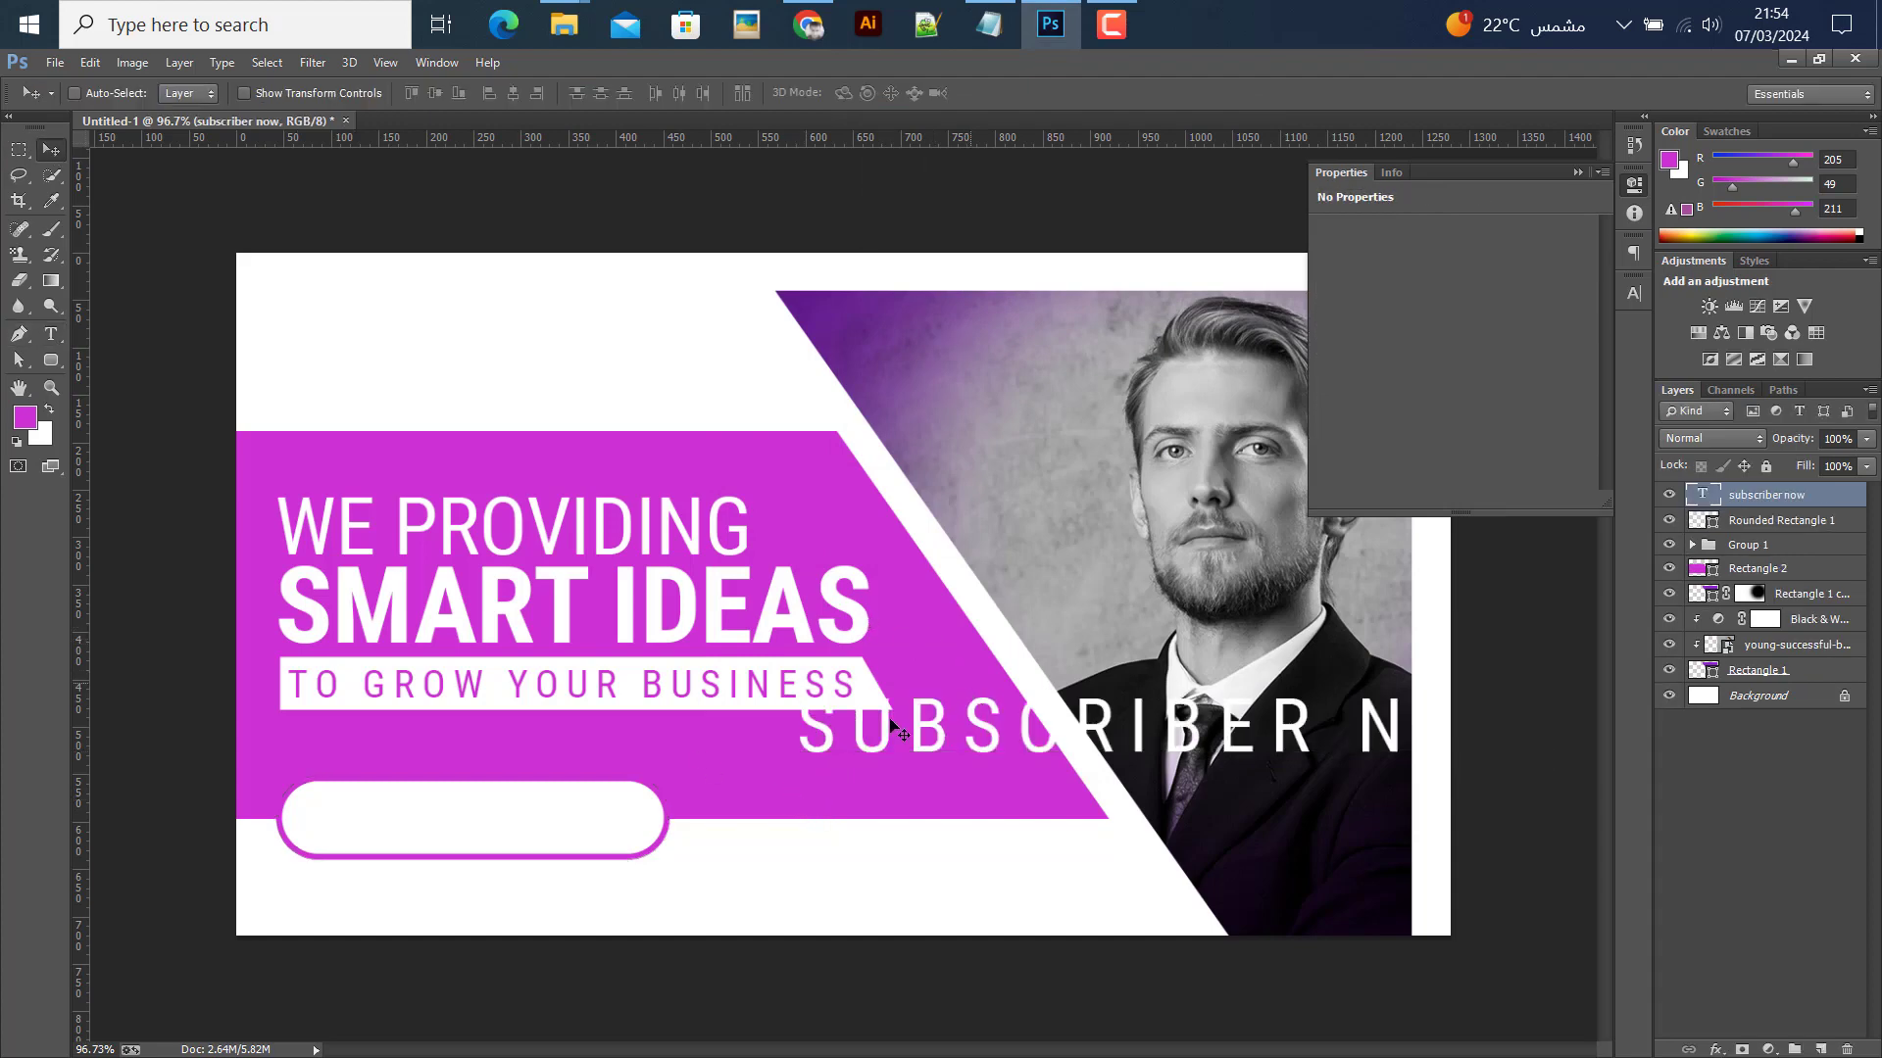
drag(507, 784, 399, 797)
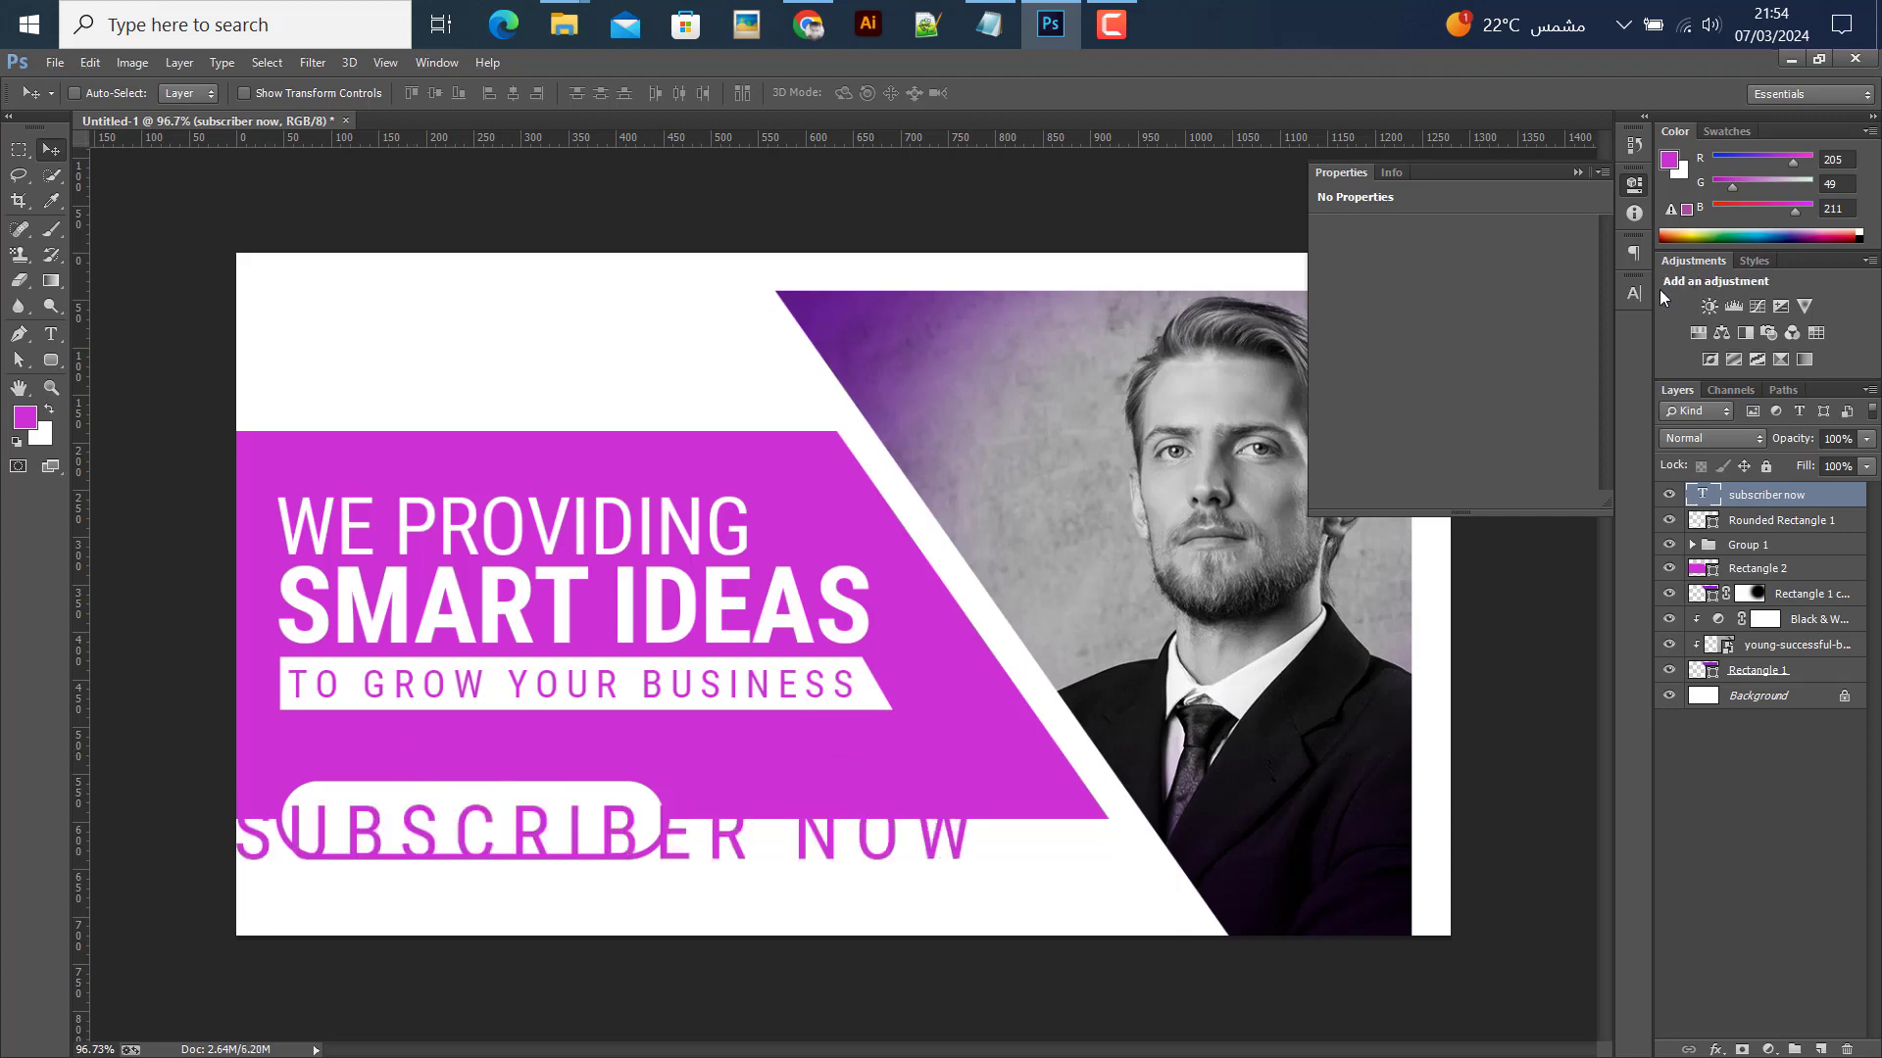
Set the "subscriber now" text to Bold at 9 pt
click(1632, 292)
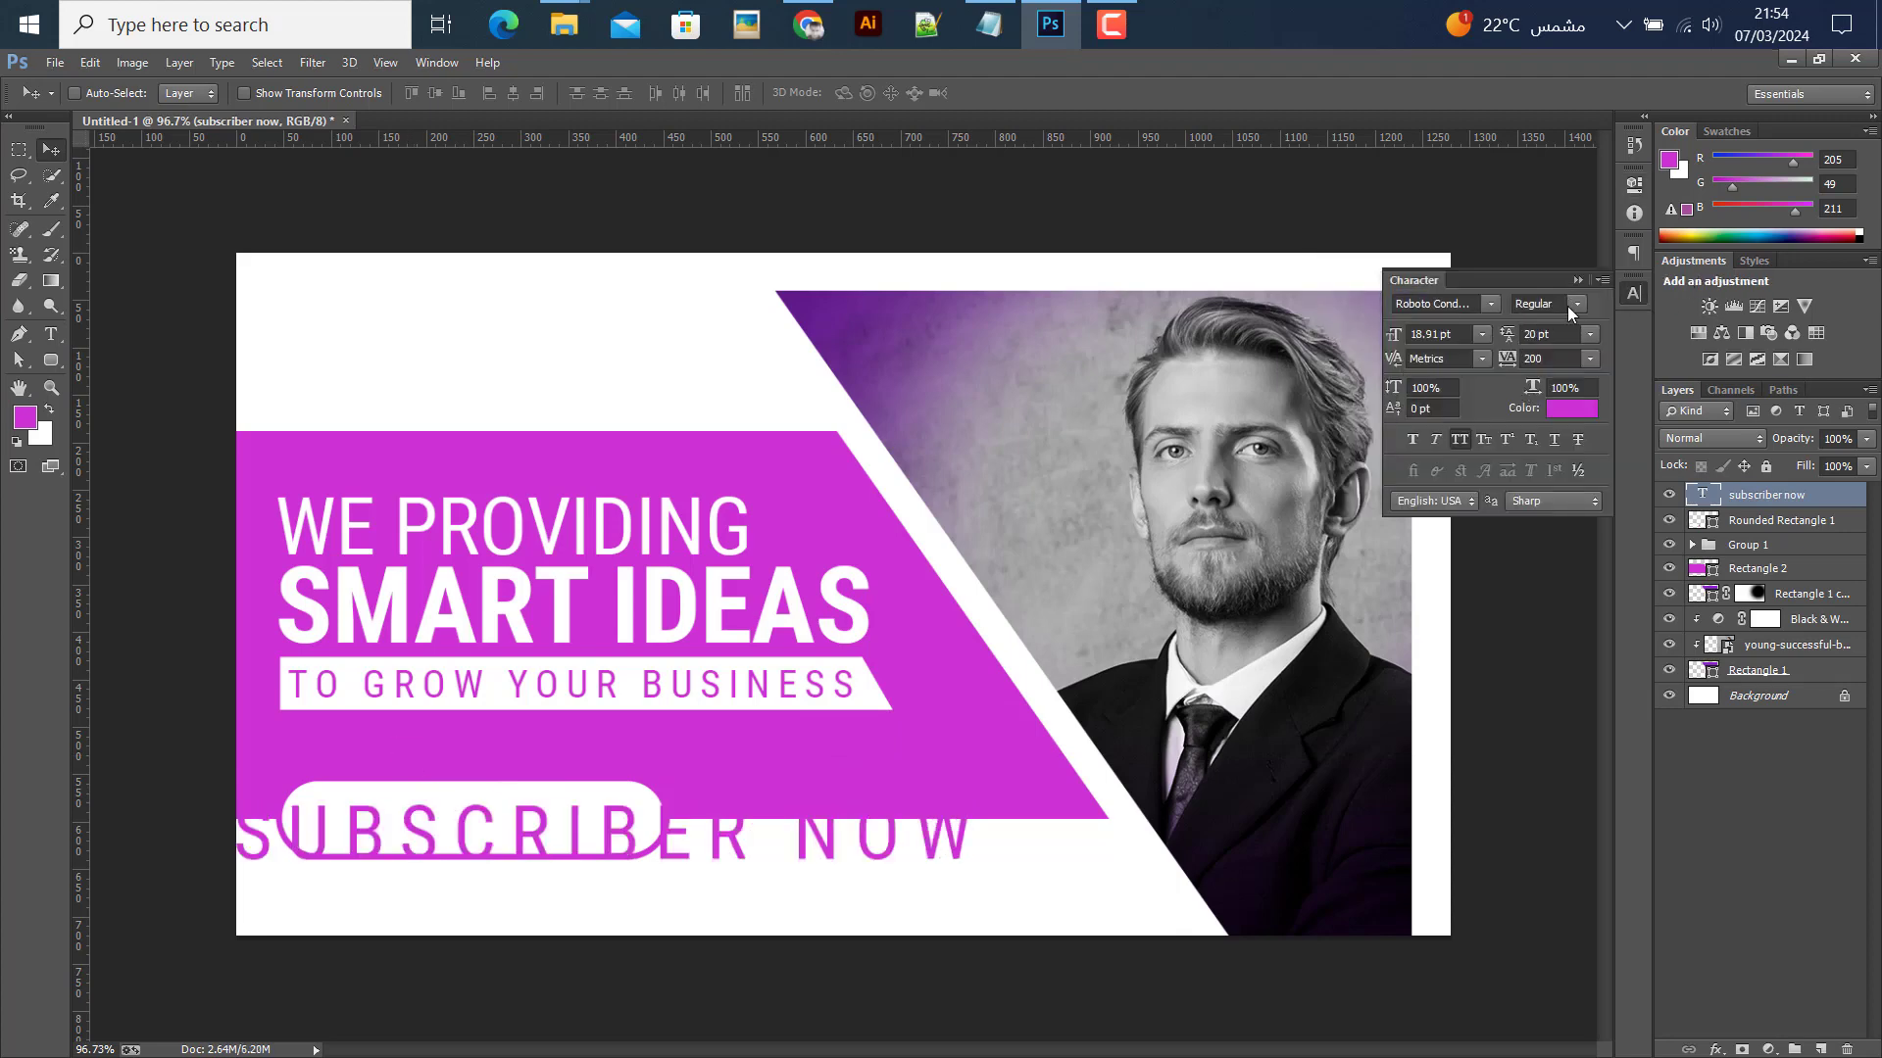
click(1573, 303)
click(1548, 365)
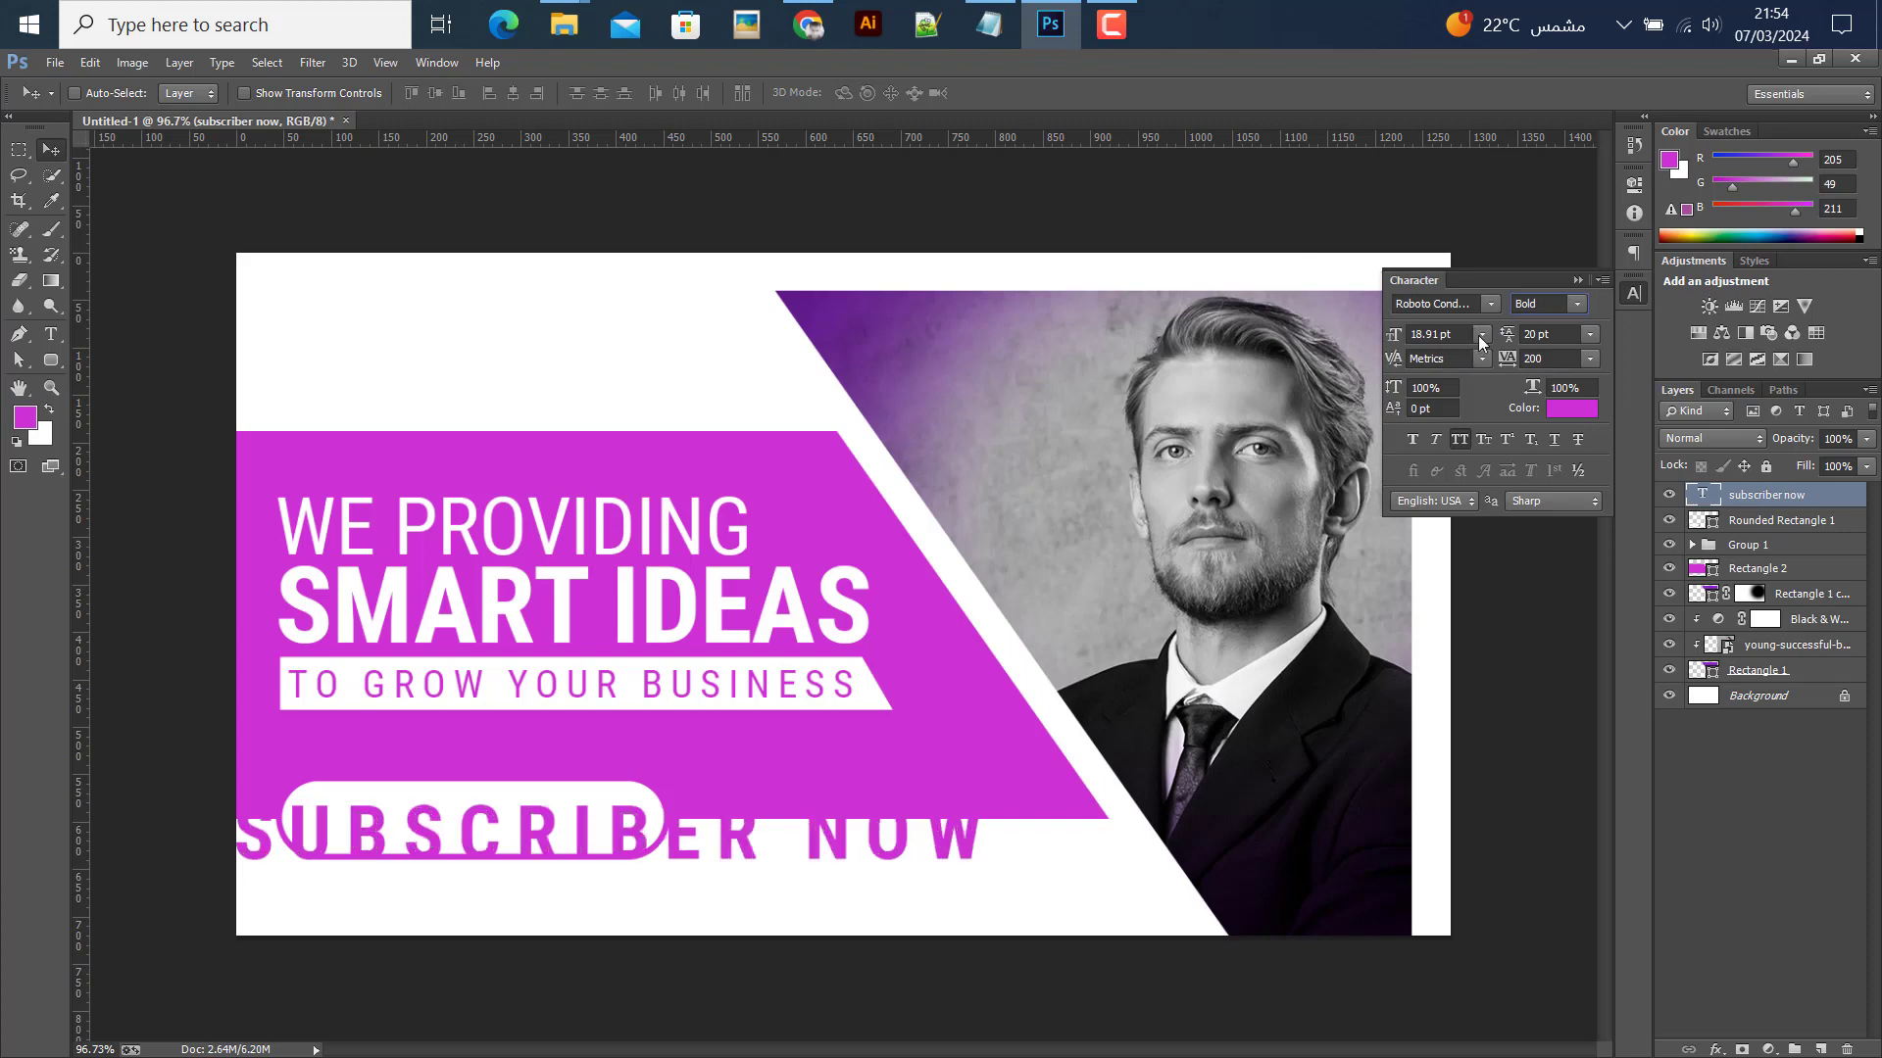
click(1481, 335)
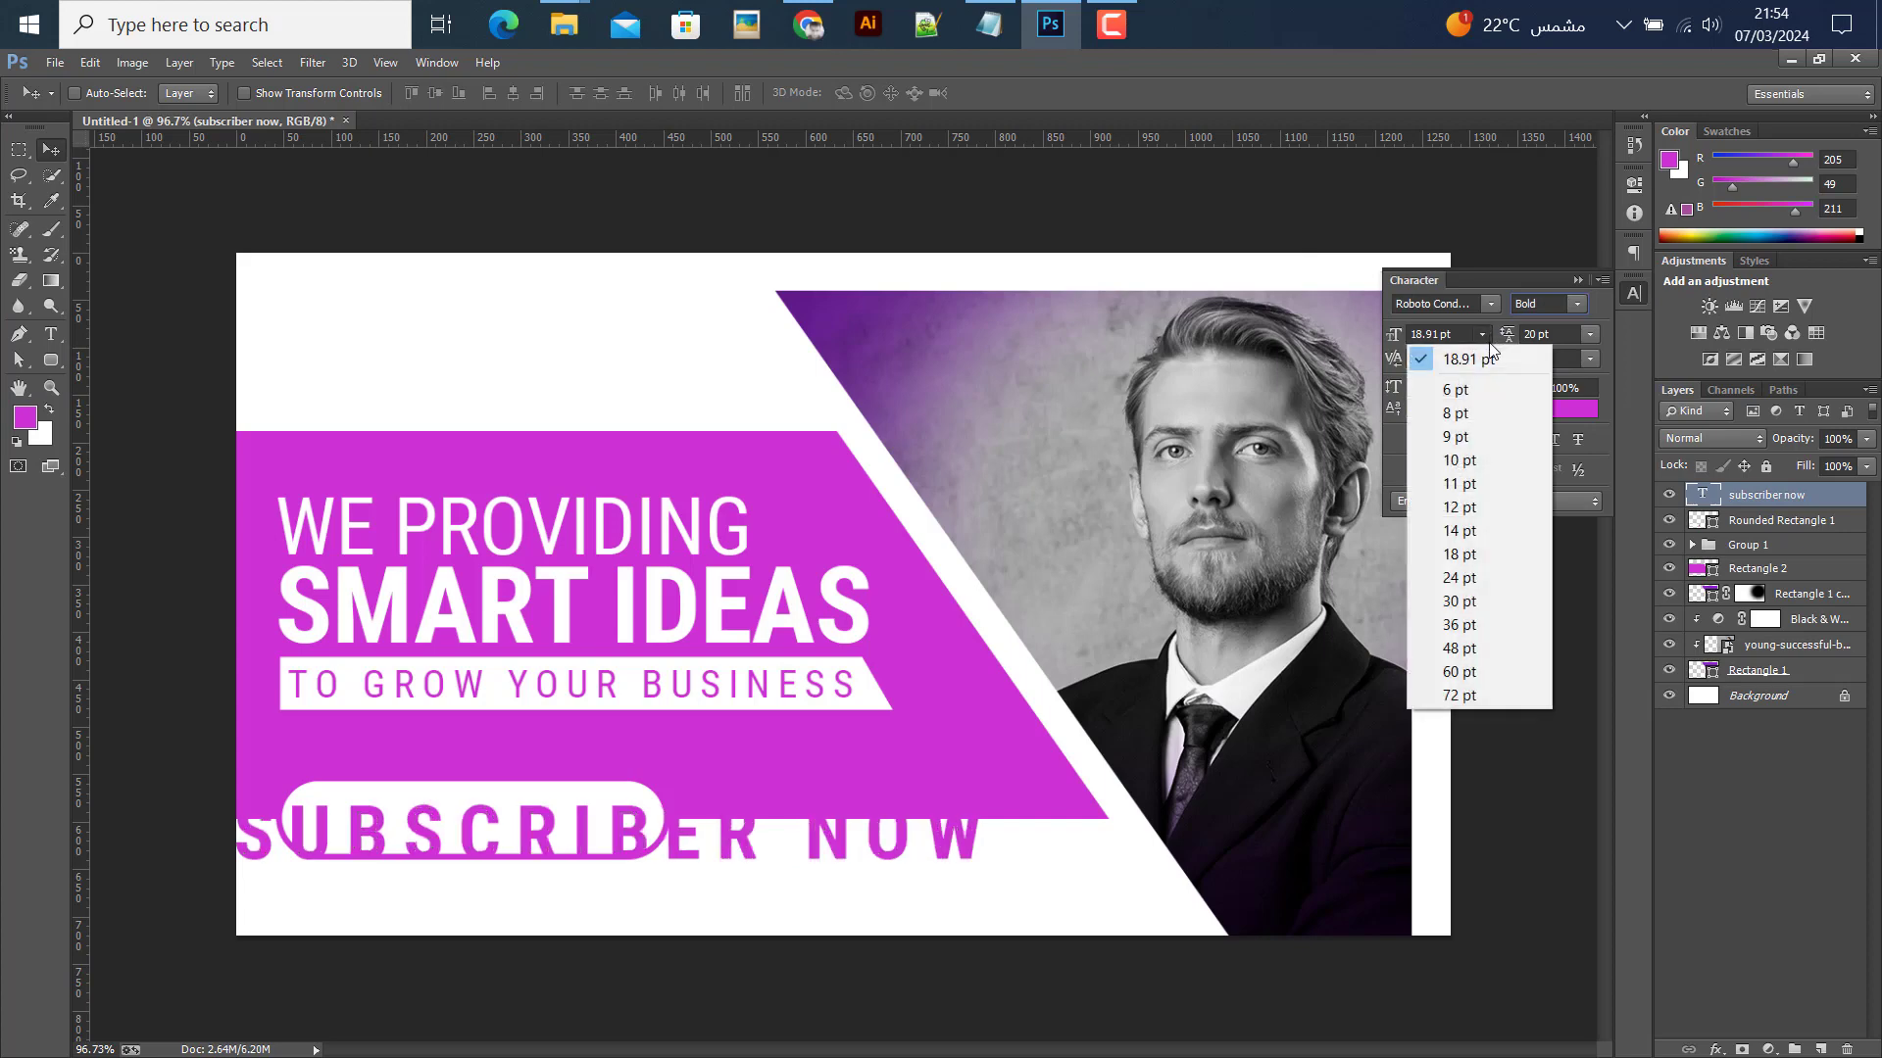
click(1465, 446)
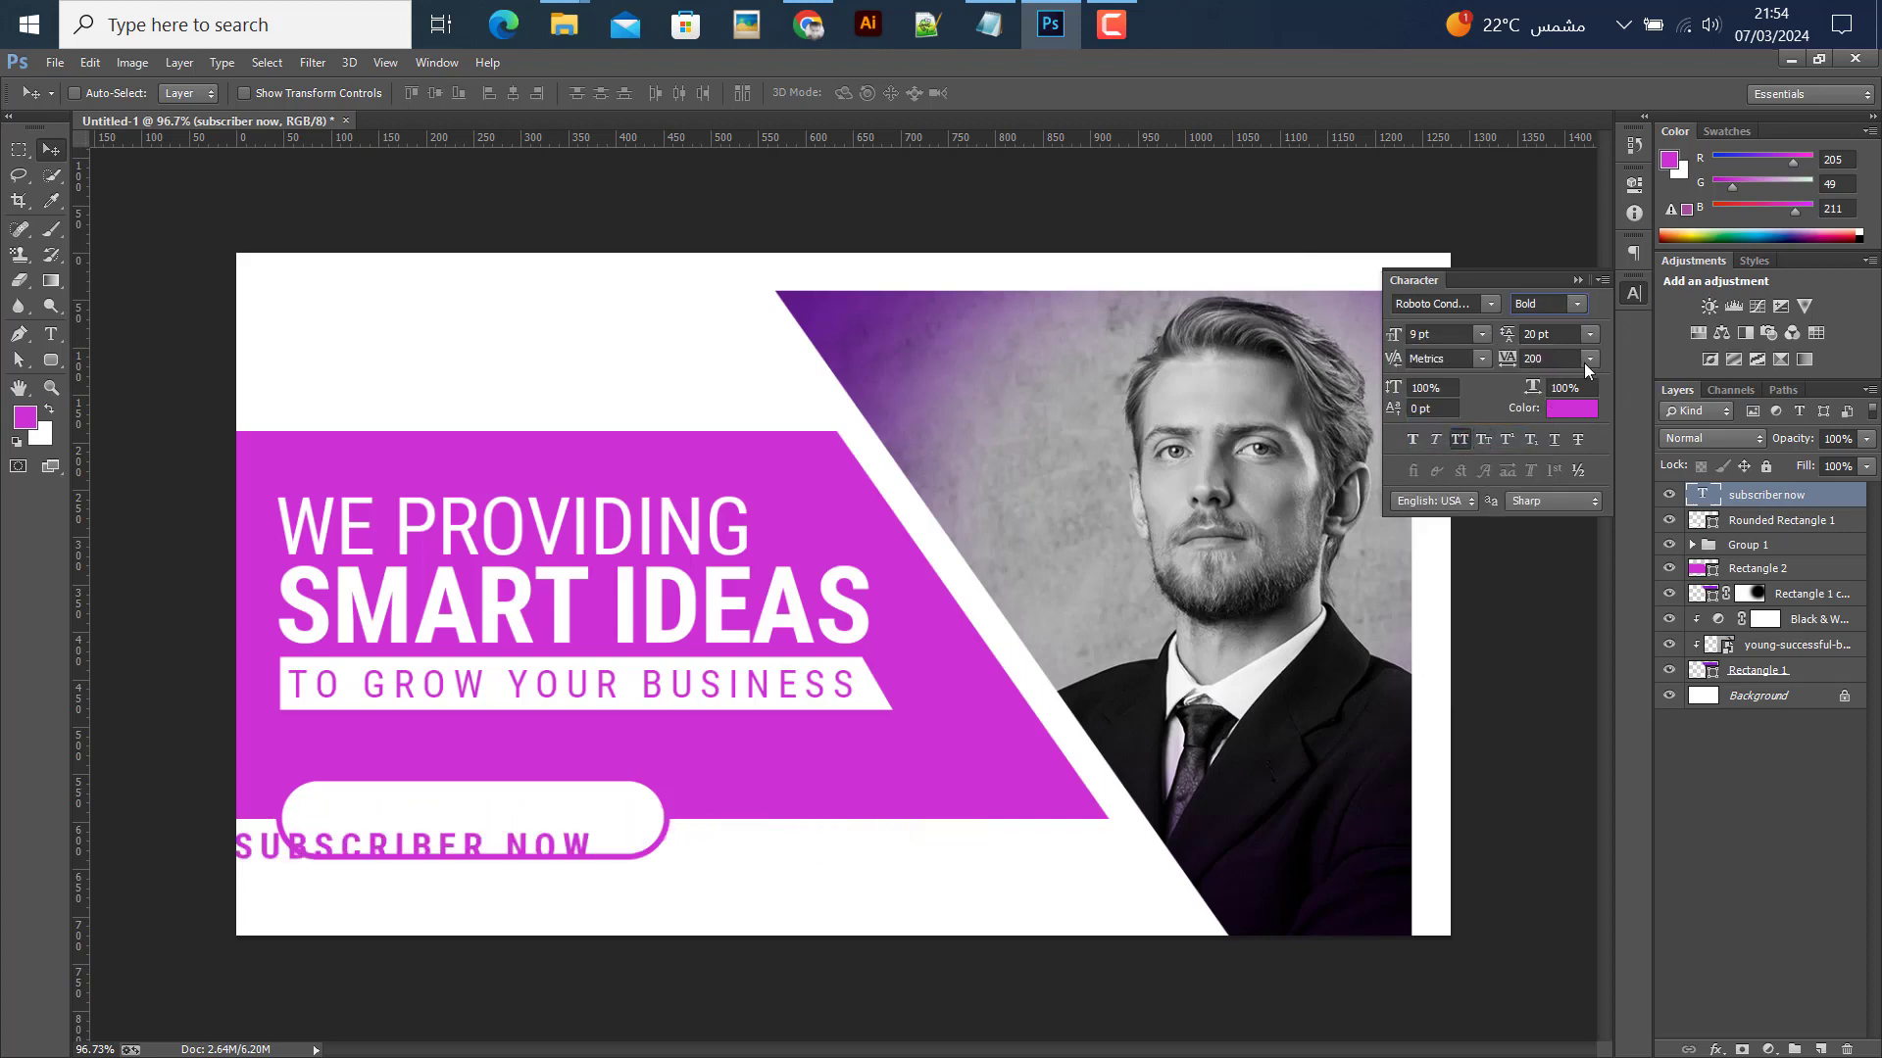
Set the "subscriber now" text's tracking to 0 and position it in the centre of the white pill
click(1589, 359)
click(1564, 532)
drag(474, 846, 581, 819)
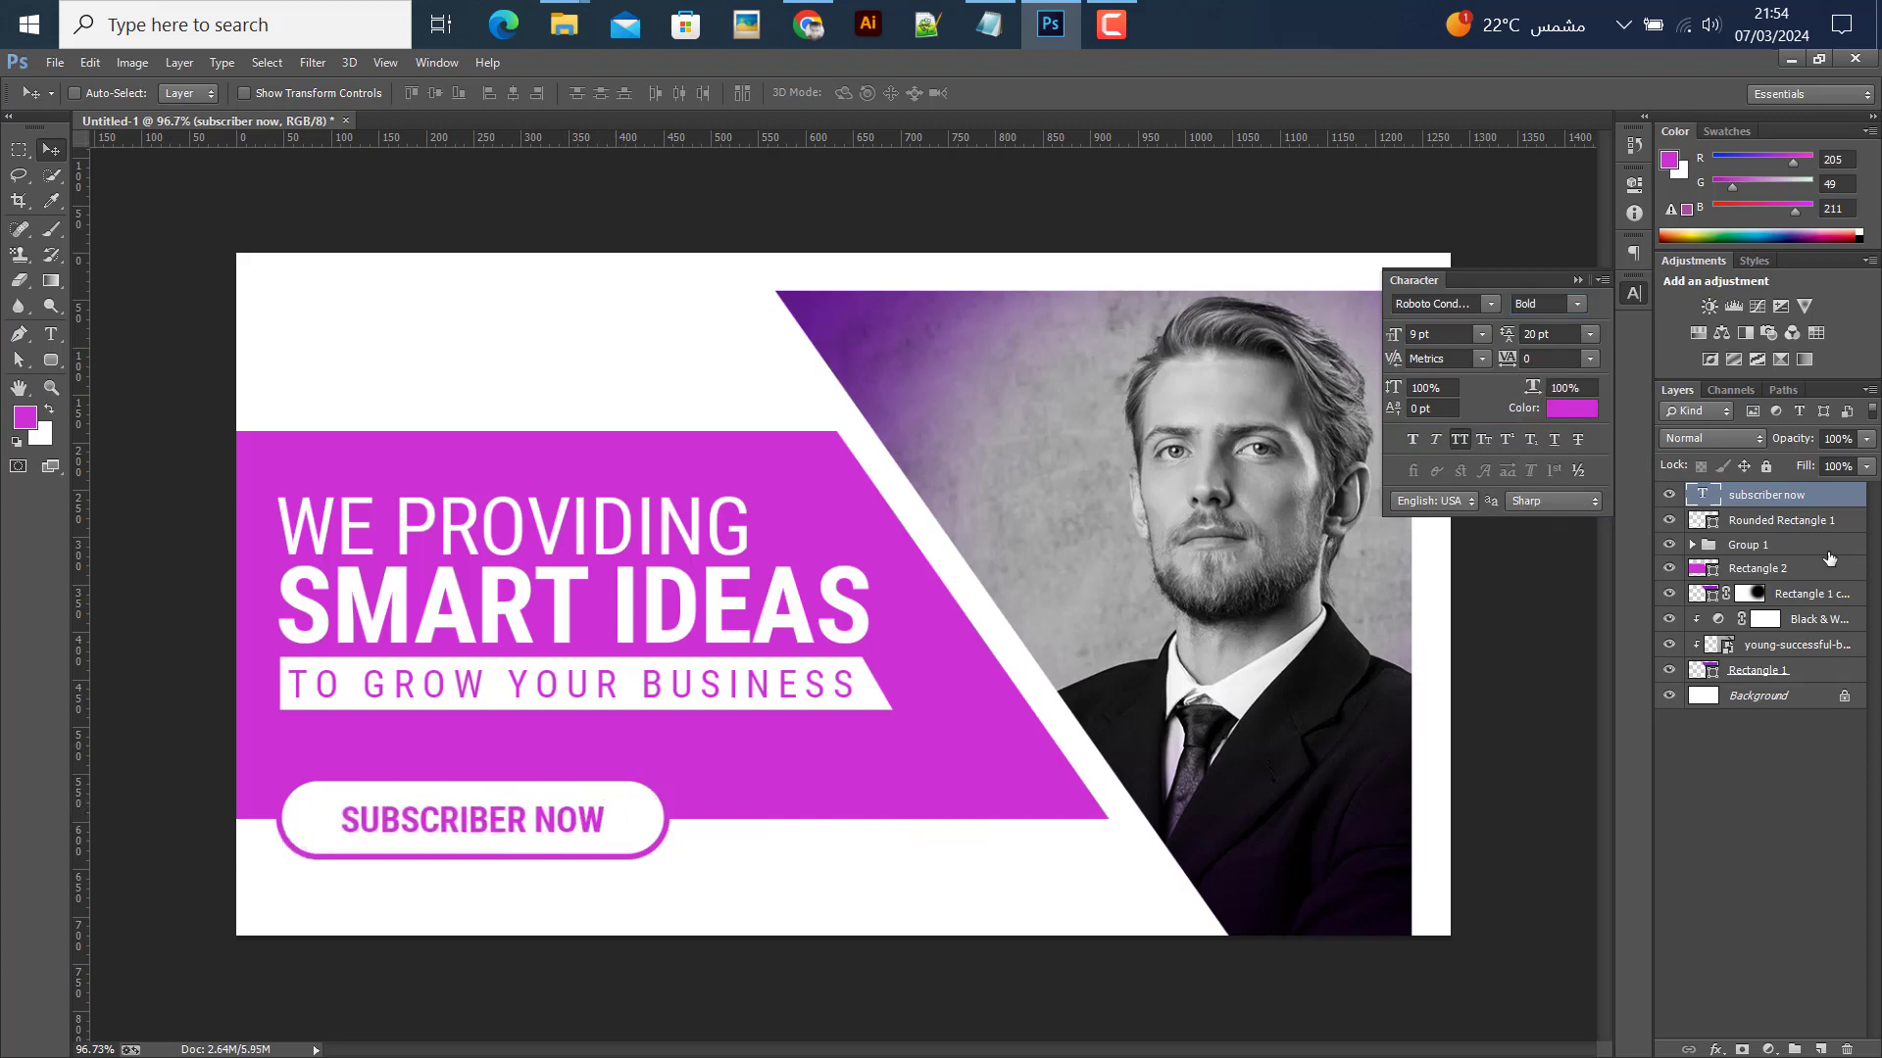